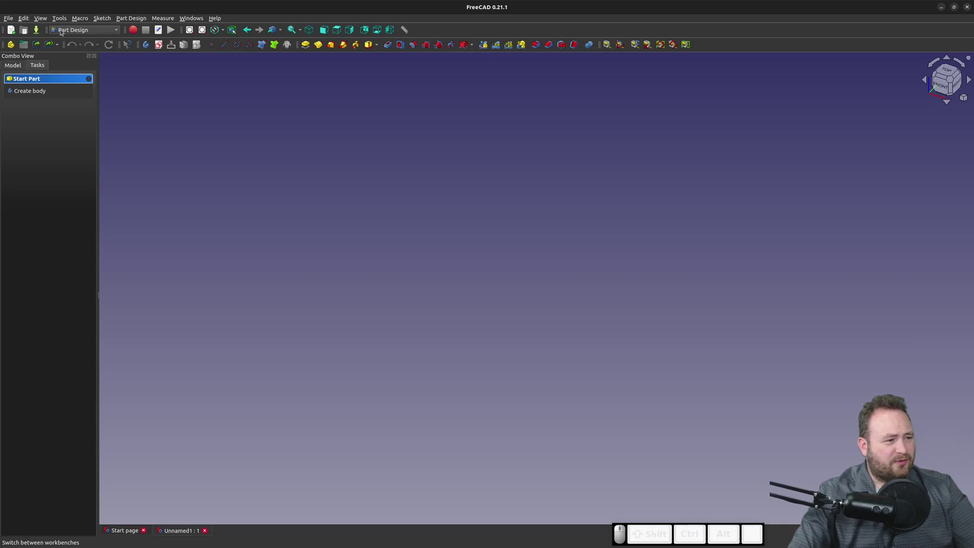
Create a sketch on the XZ plane and draw an upward-bulging arc of about 2.1 in radius, centred on the vertical axis below the origin.
click(159, 45)
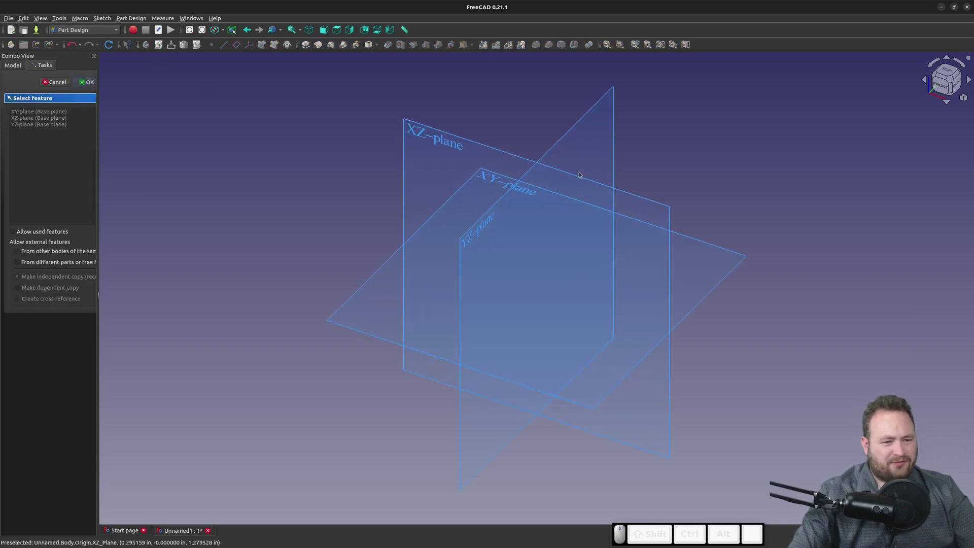
click(545, 178)
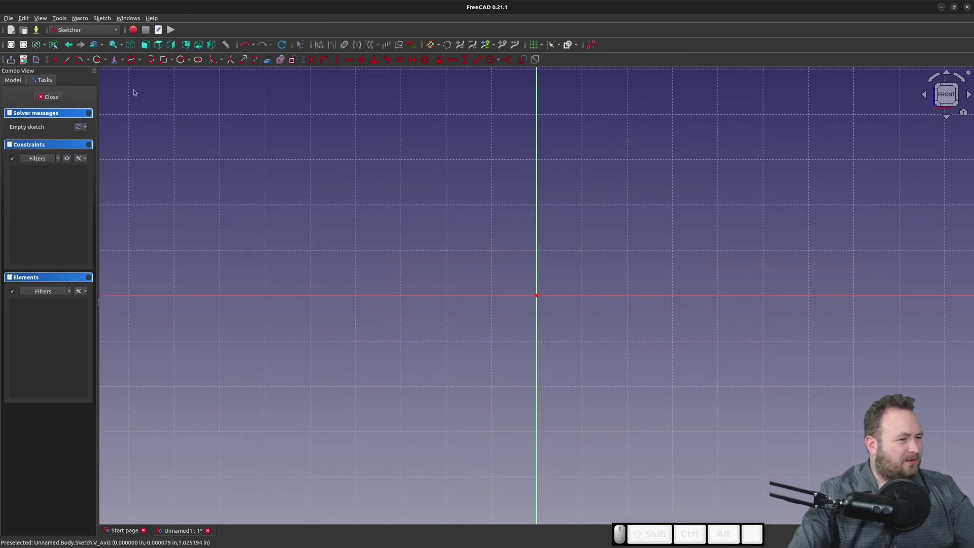
click(80, 60)
click(536, 457)
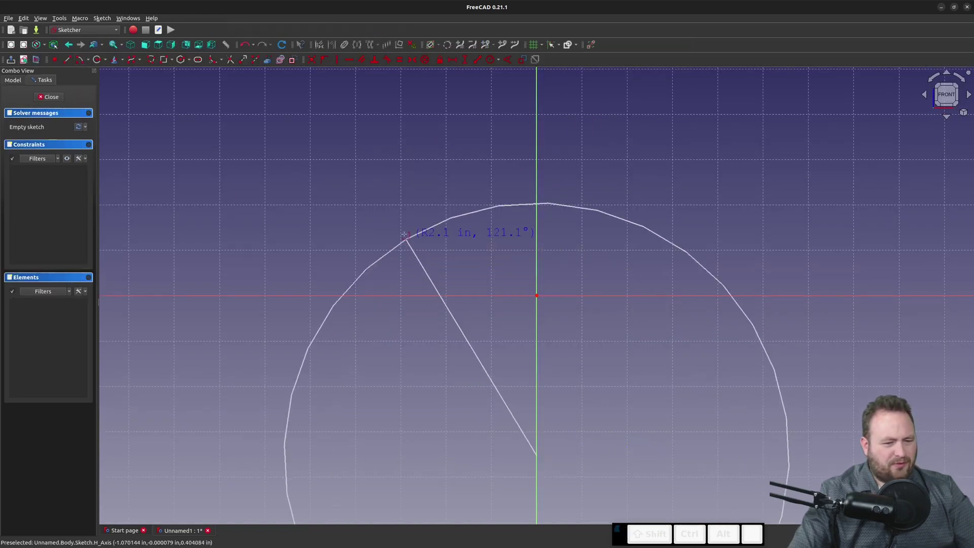
click(386, 247)
click(736, 217)
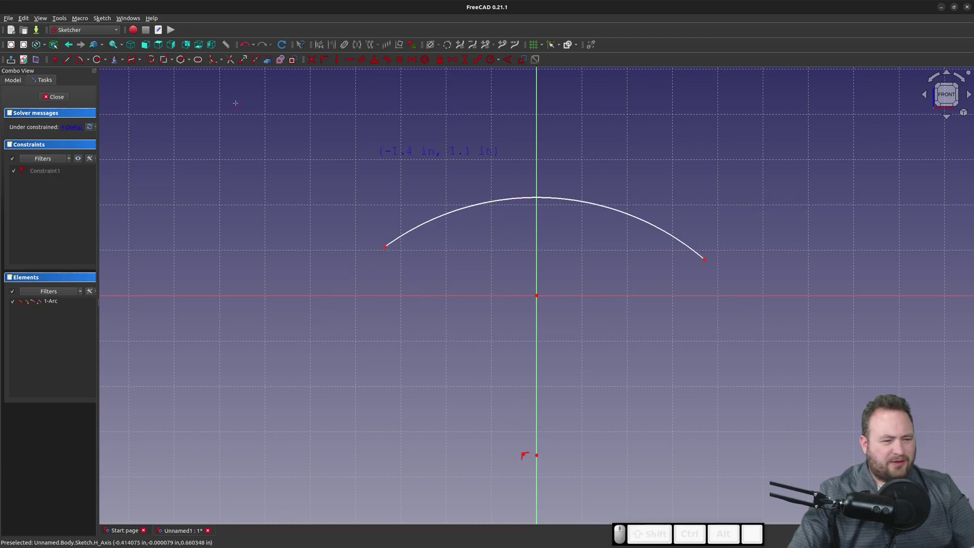
key(Escape)
Constrain the arc's two endpoints to be horizontally aligned with each other.
click(349, 59)
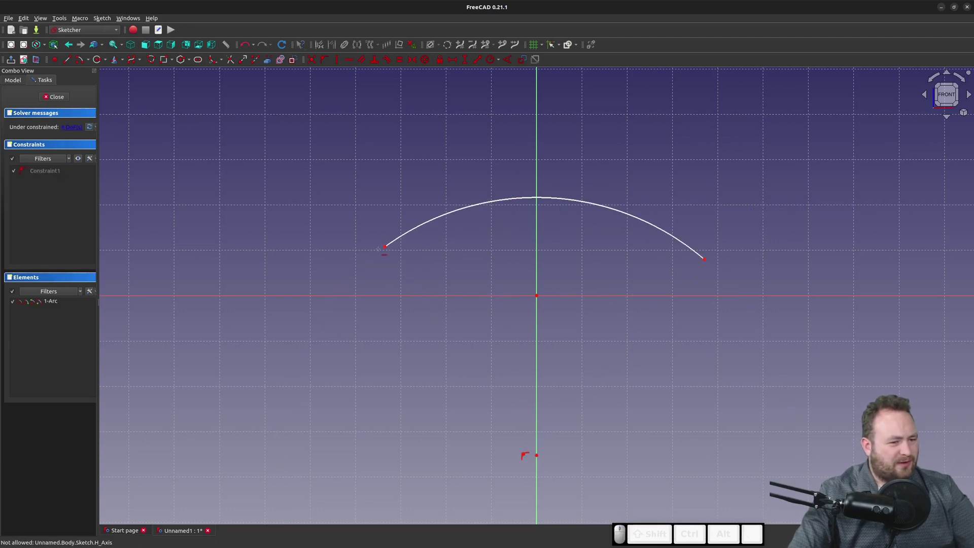
click(388, 246)
click(385, 247)
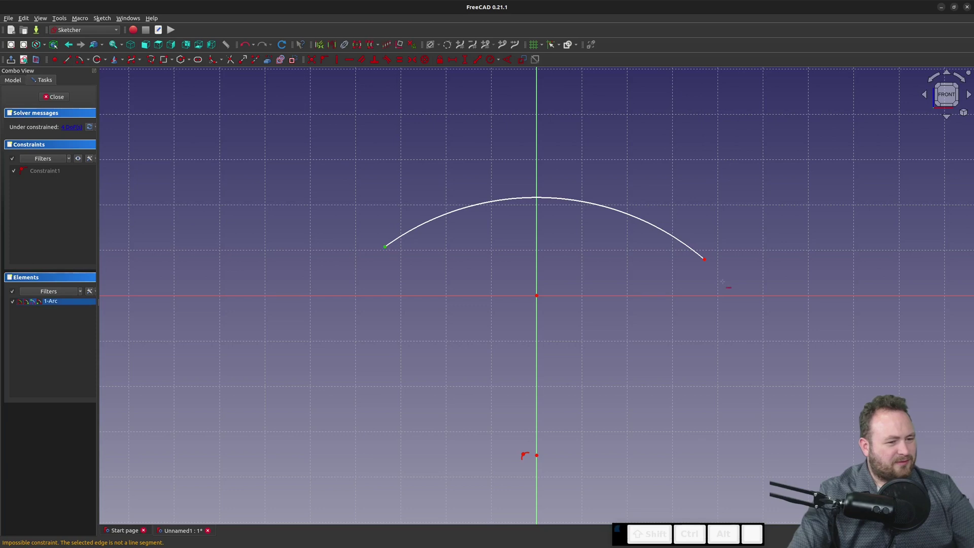
click(705, 261)
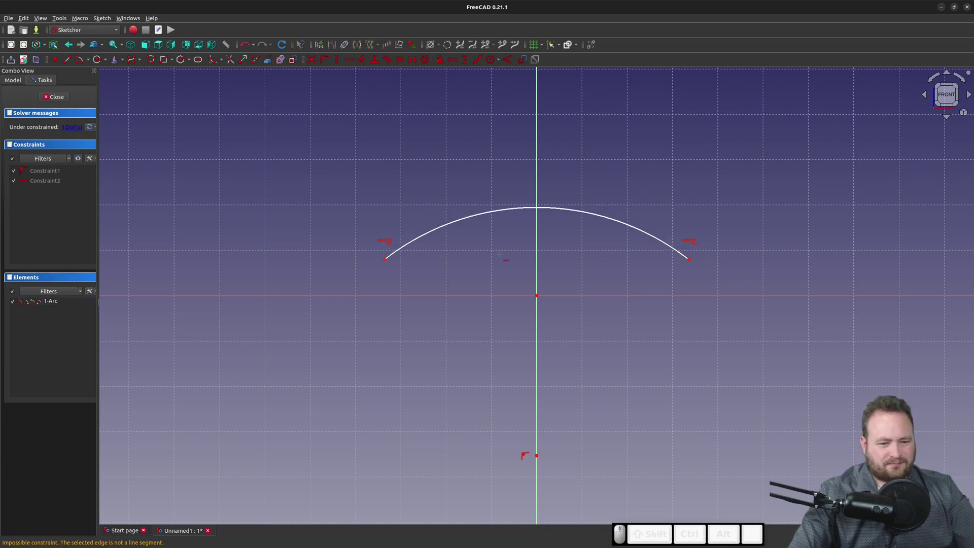
Constrain the arc's radius to 4.72441 in.
key(k)
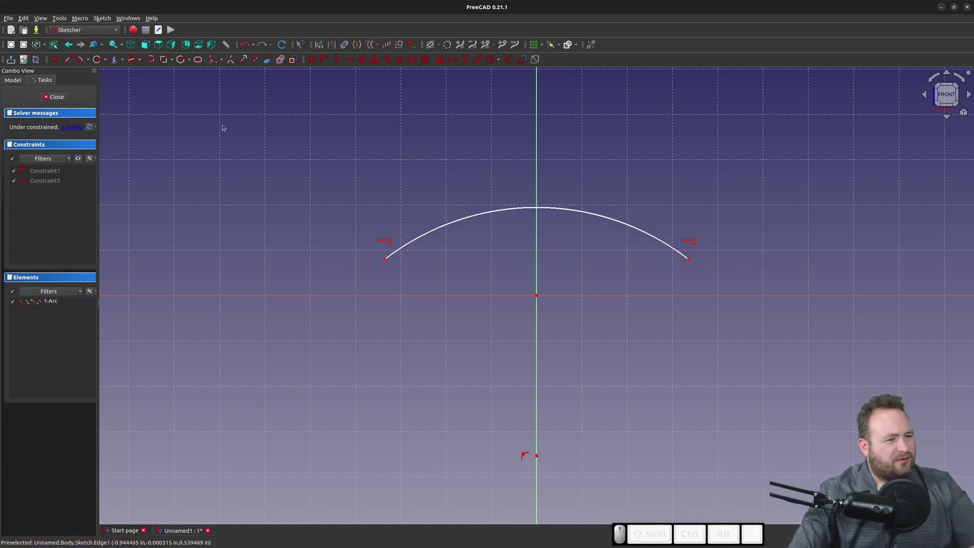
key(r)
click(560, 209)
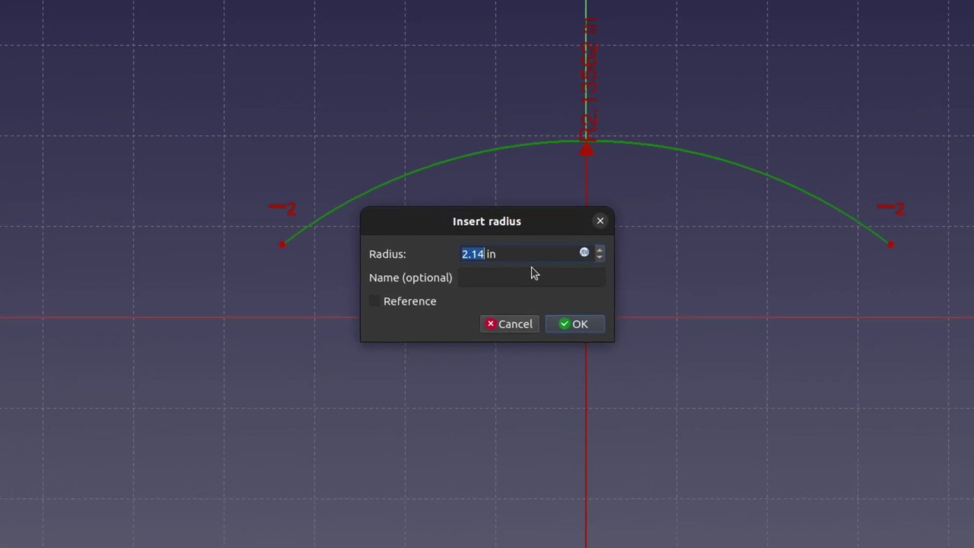
text(4.72441)
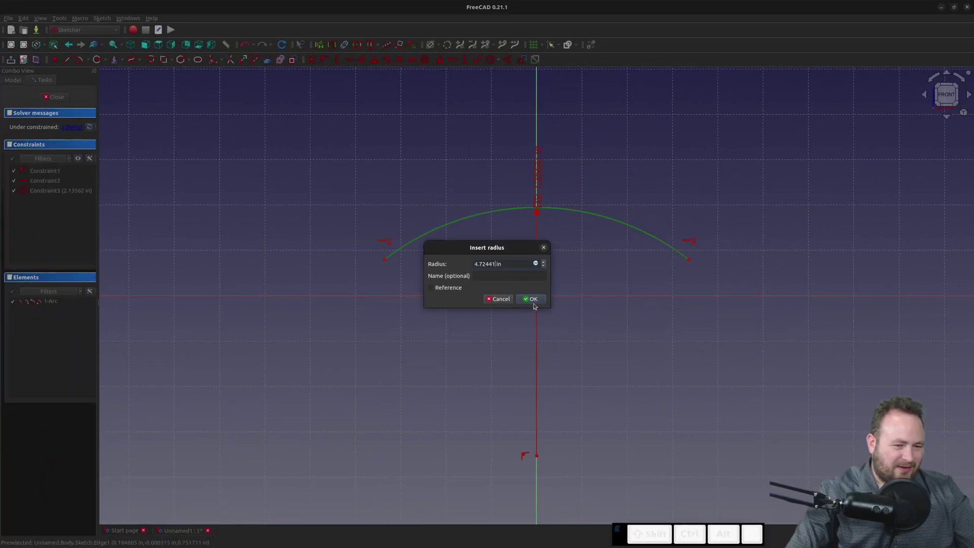
click(532, 299)
Align the arc's right endpoint horizontally with the sketch origin.
scroll(531, 340, down, 5)
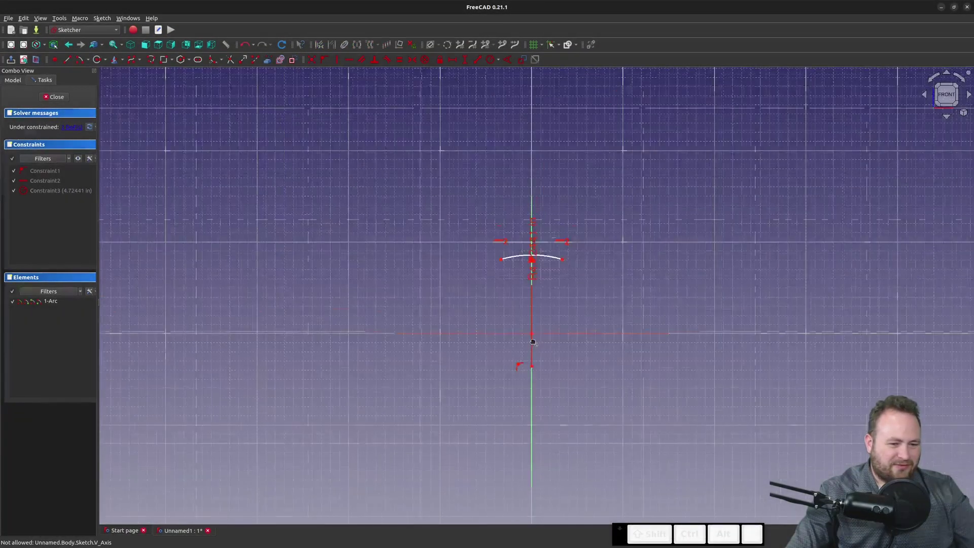
scroll(512, 217, up, 1)
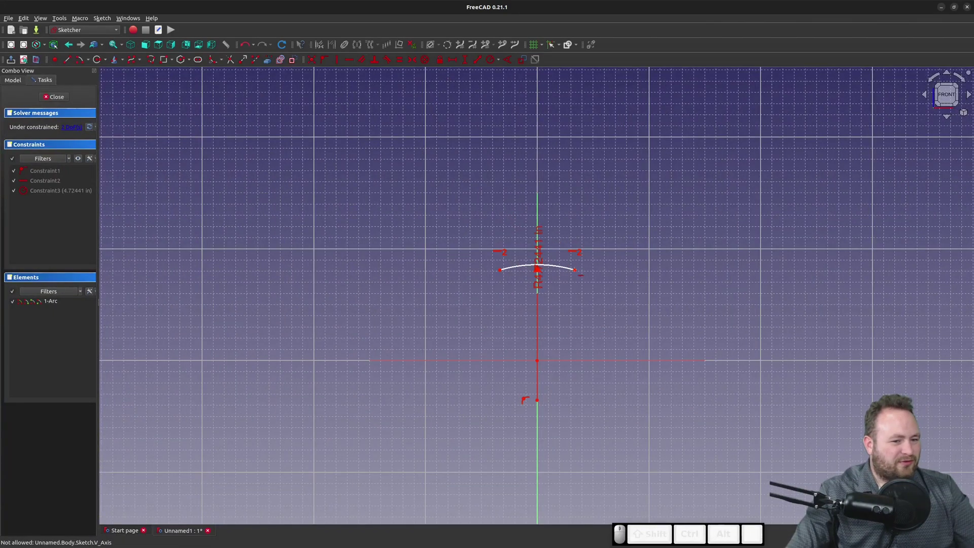
click(574, 270)
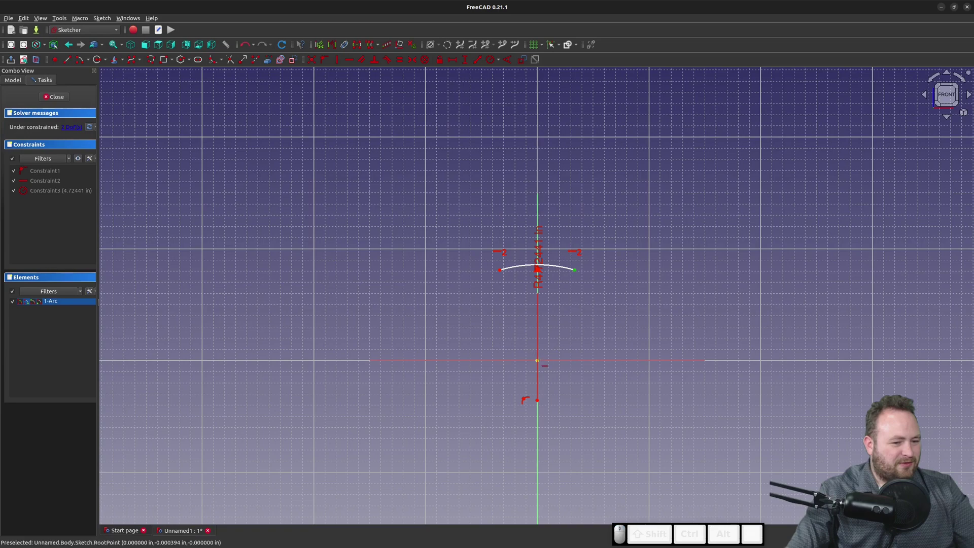
click(538, 361)
Close the profile below the arc with two side lines about 0.37 in long and a horizontal base line joining both arc endpoints.
scroll(538, 360, up, 5)
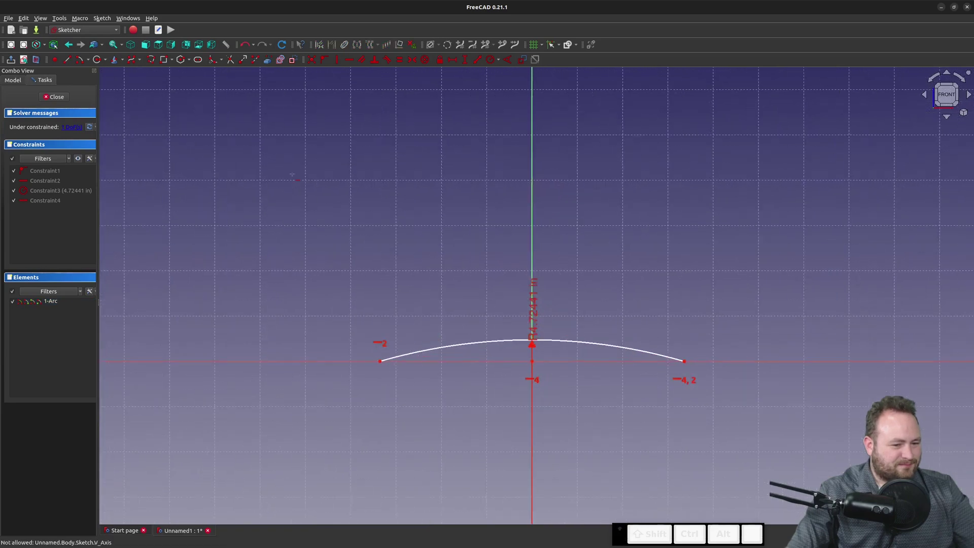
click(134, 60)
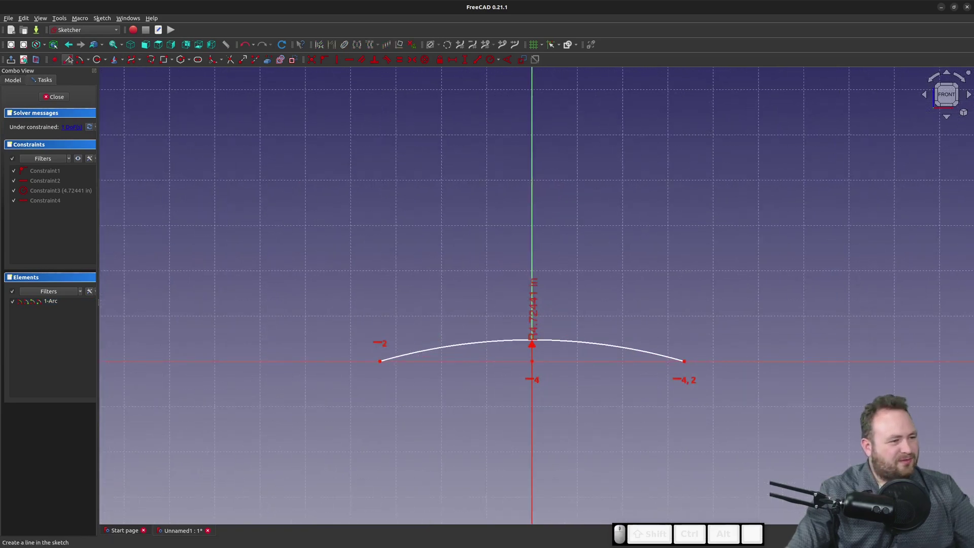
click(380, 361)
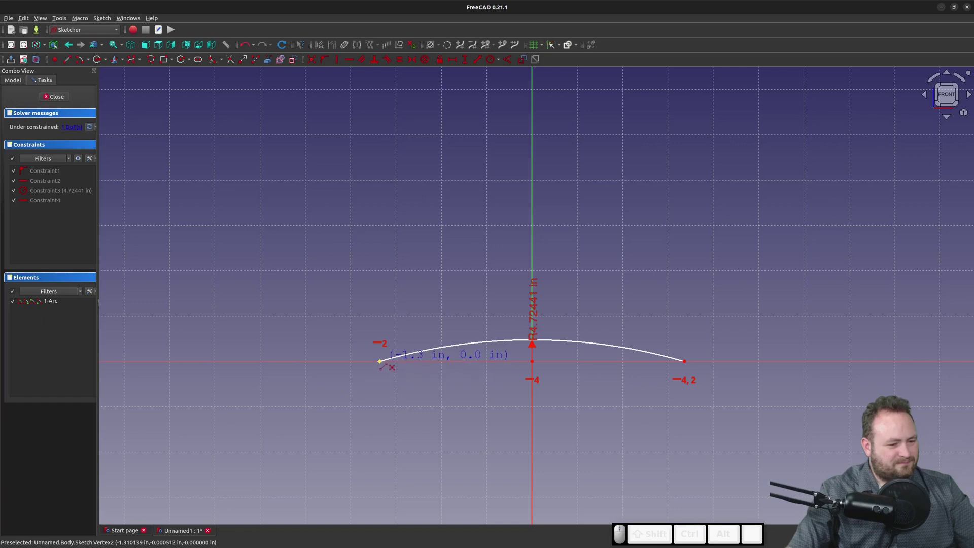
click(380, 405)
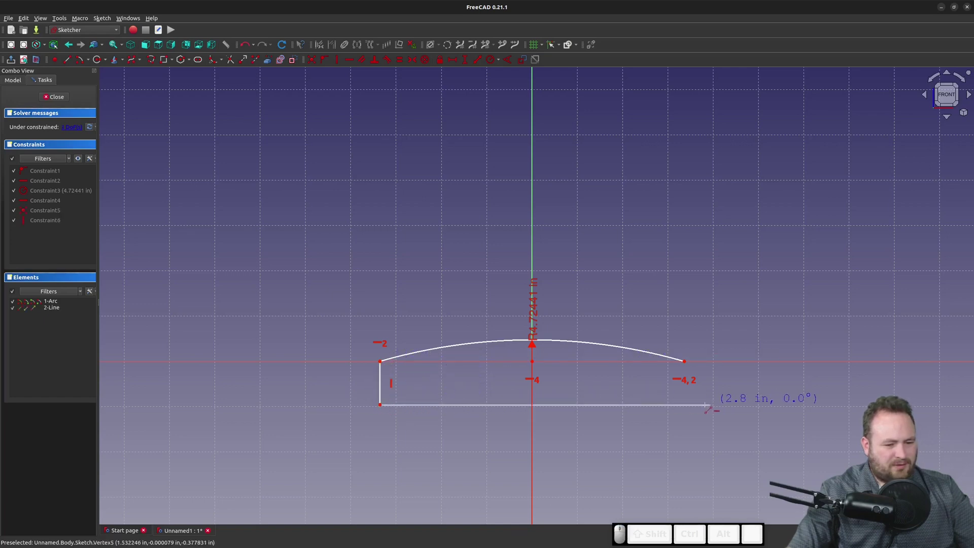
click(684, 405)
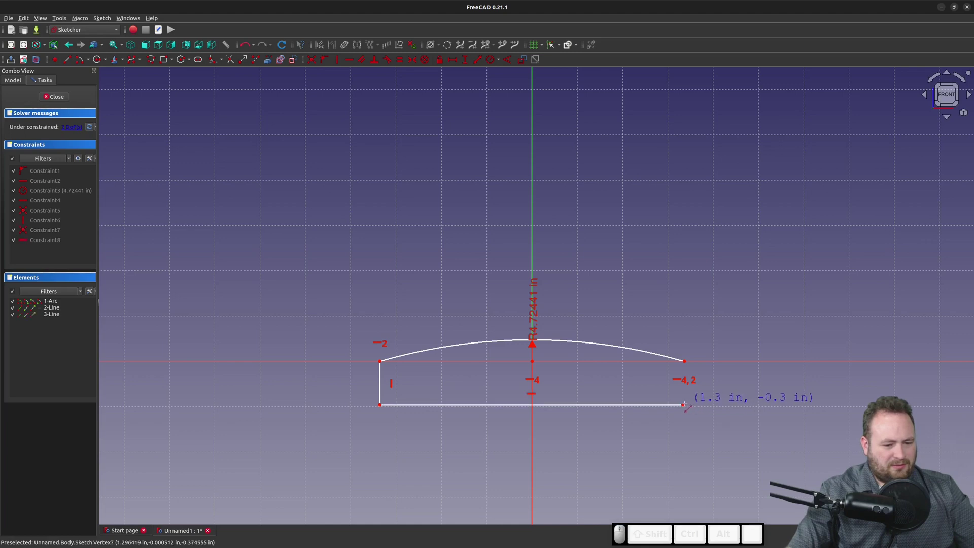
click(684, 361)
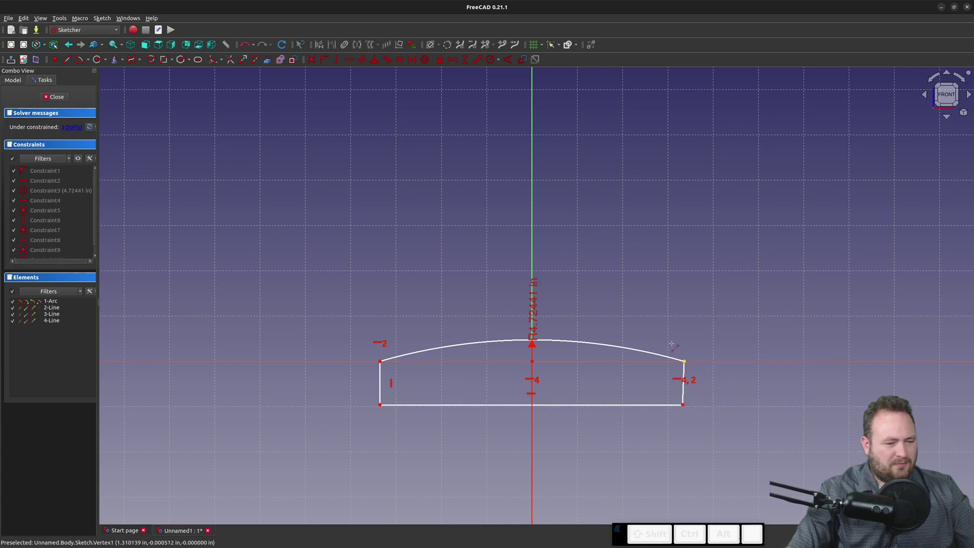
key(Escape)
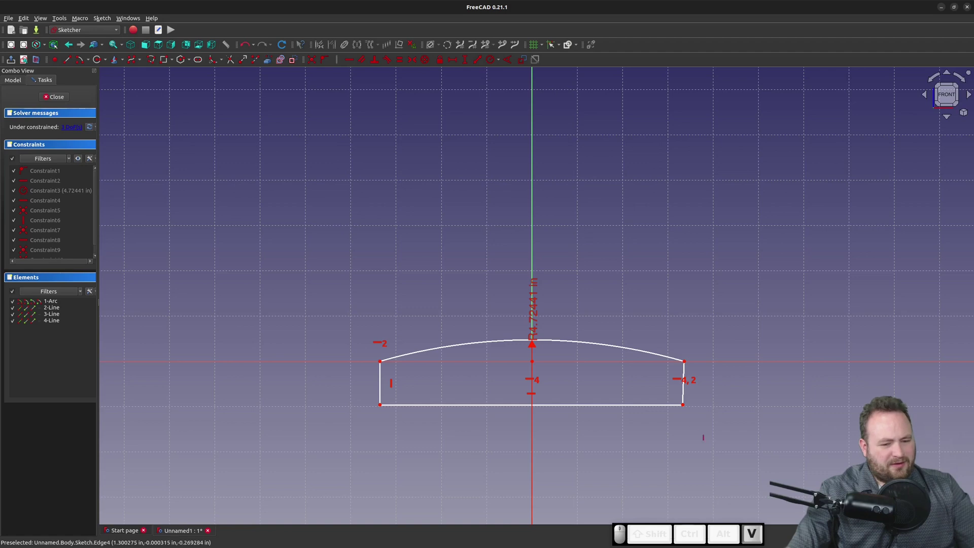
Constrain the profile's right side line to be vertical.
key(v)
click(683, 395)
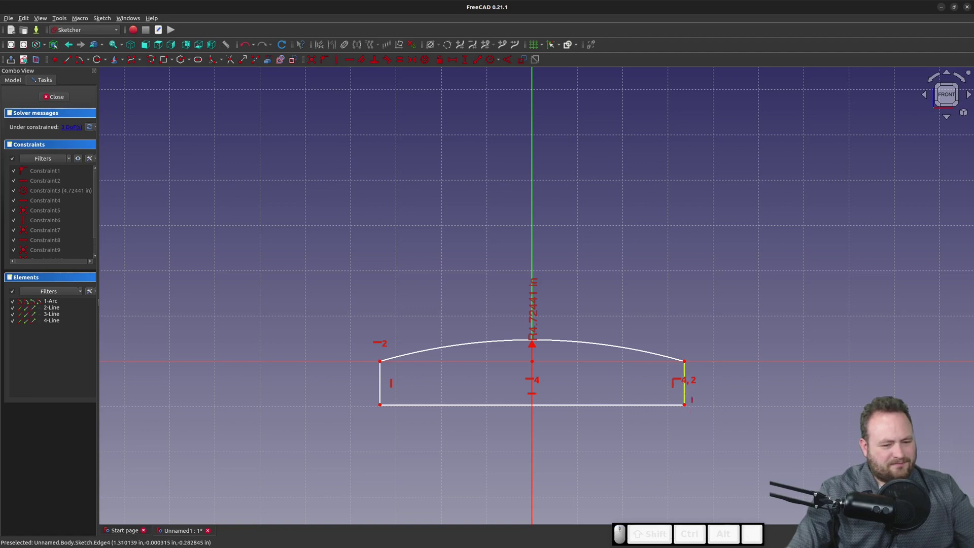
key(Escape)
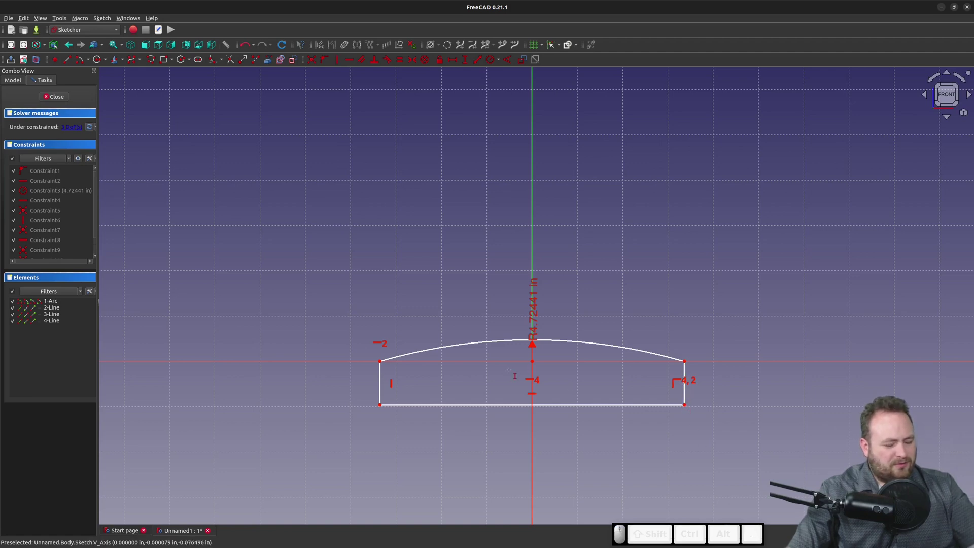
Set the vertical length of the profile's left side line to 0.0787402 in.
click(383, 382)
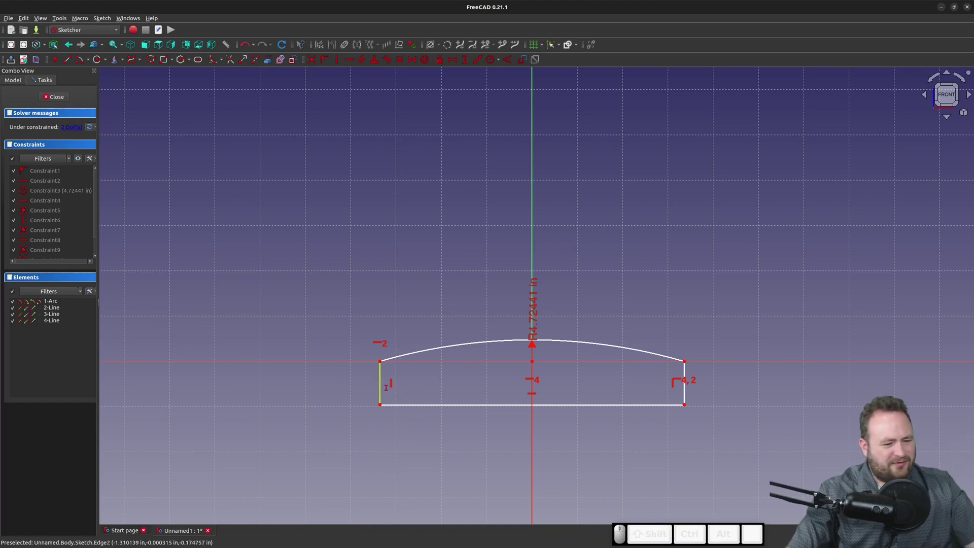
text(i)
text(.)
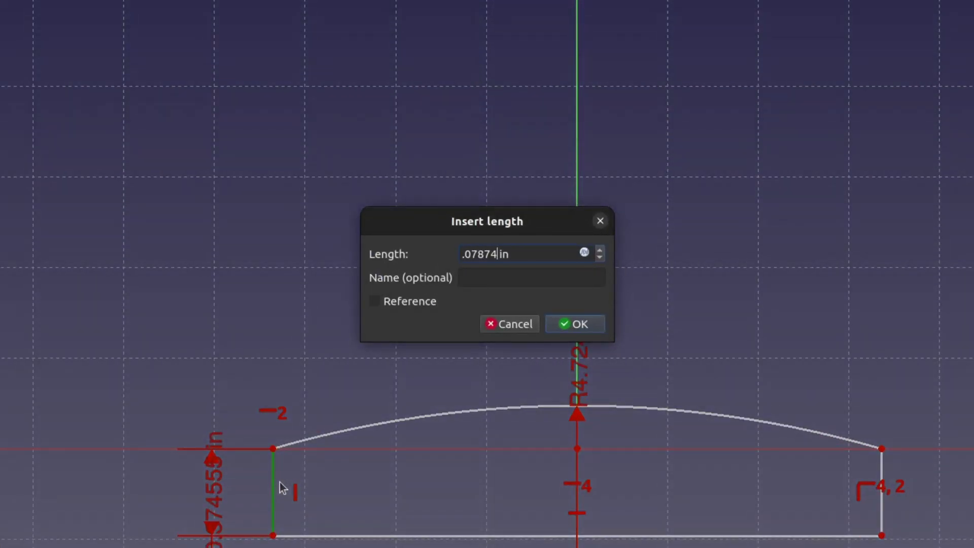
text(0787402)
key(Return)
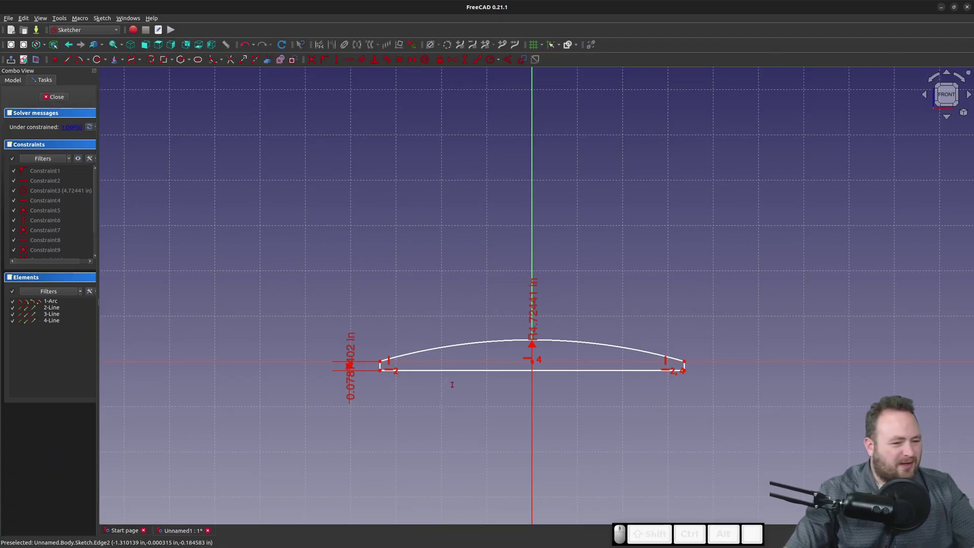
Constrain the horizontal length of the profile's base line to 4 in.
key(l)
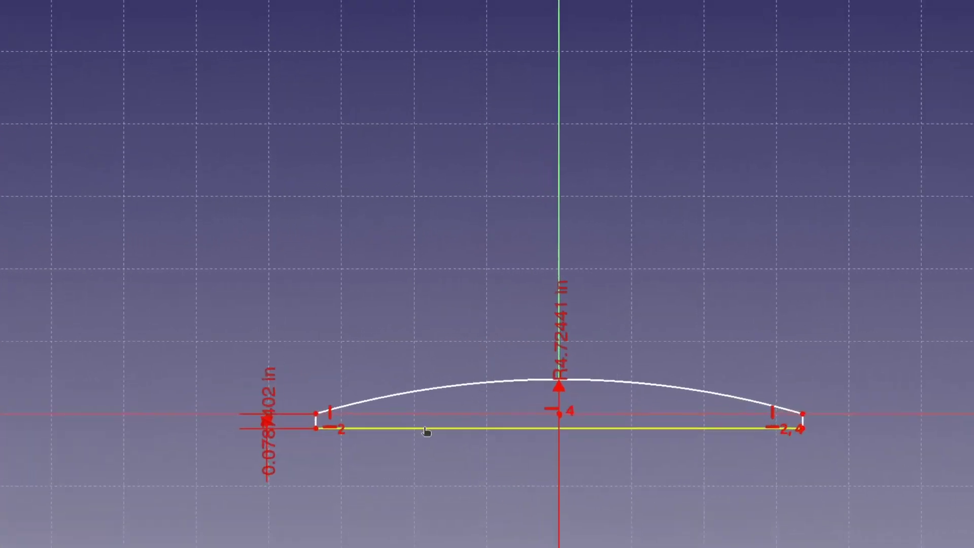
click(449, 371)
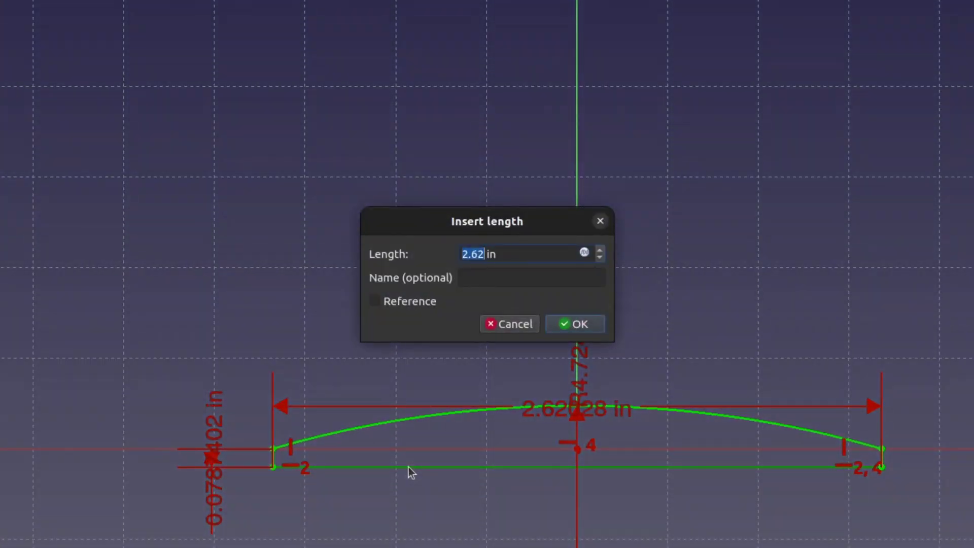
text(4)
key(Return)
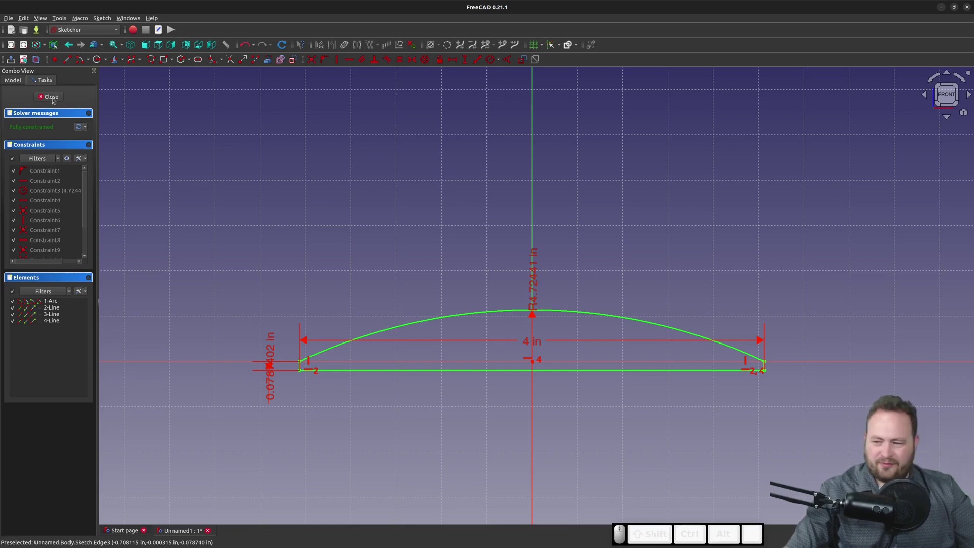
Add a vertical reference dimension between the sketch origin and the arc's centre point, and close the sketch.
scroll(229, 144, down, 7)
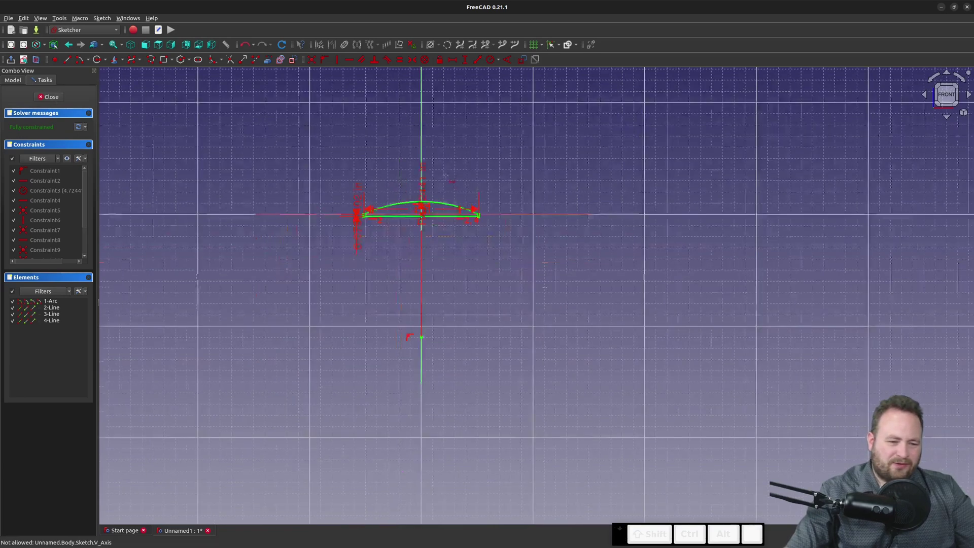
scroll(450, 215, up, 2)
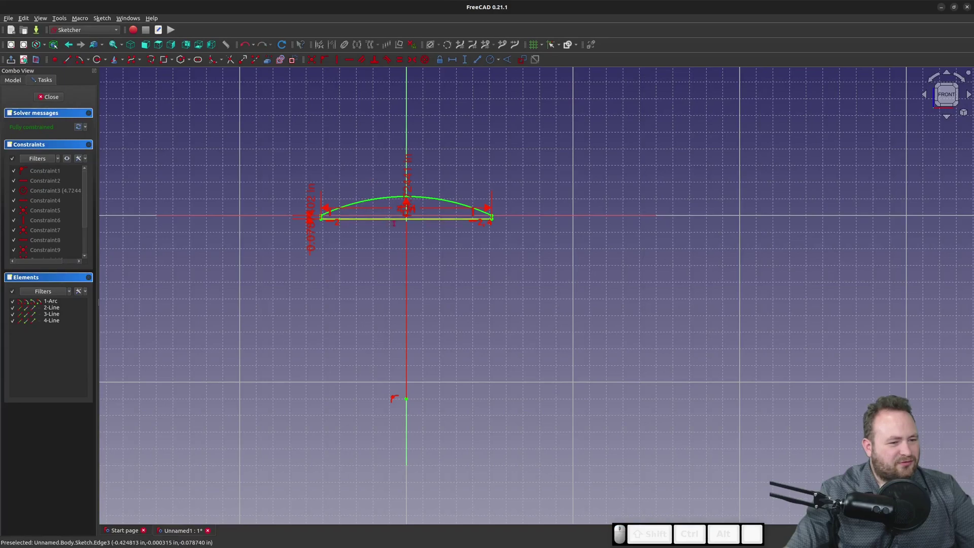
scroll(388, 217, up, 7)
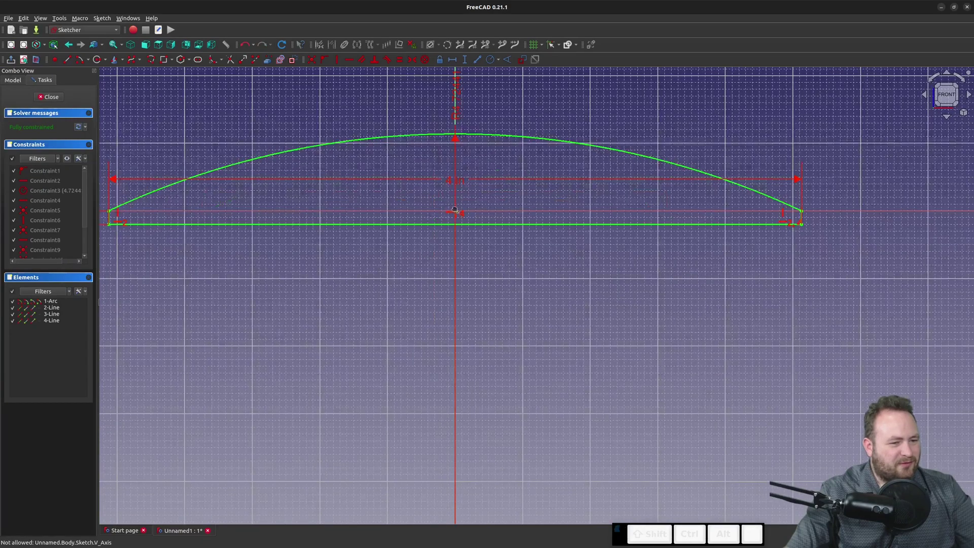
scroll(455, 210, down, 6)
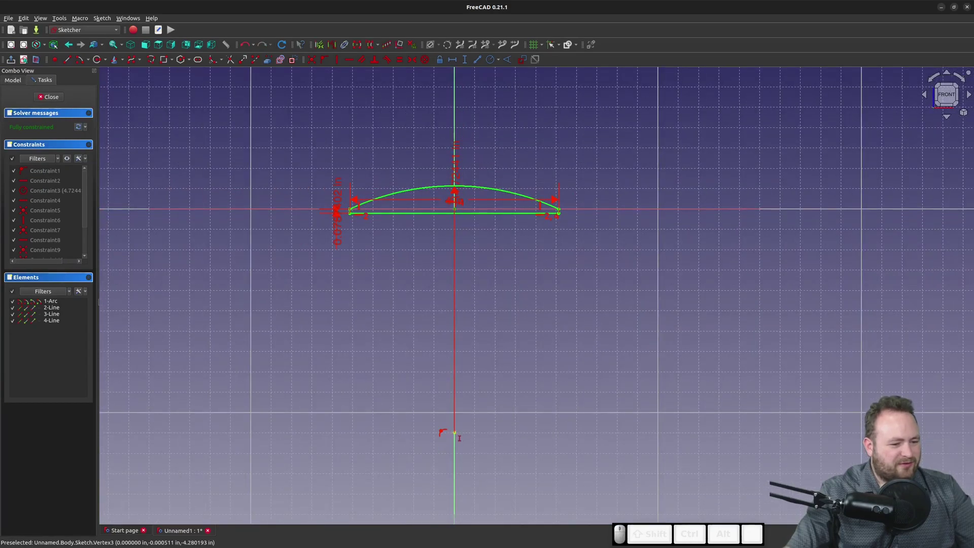
click(454, 431)
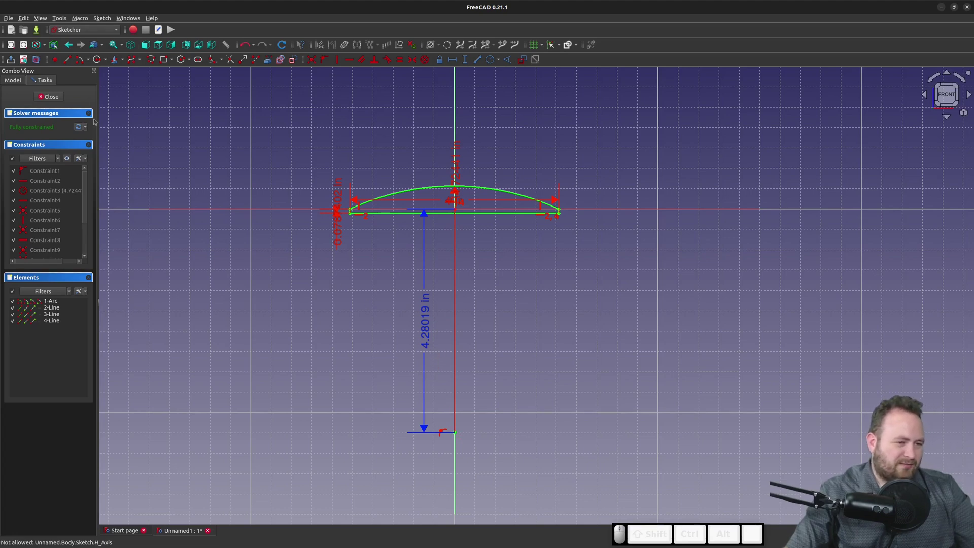
click(49, 97)
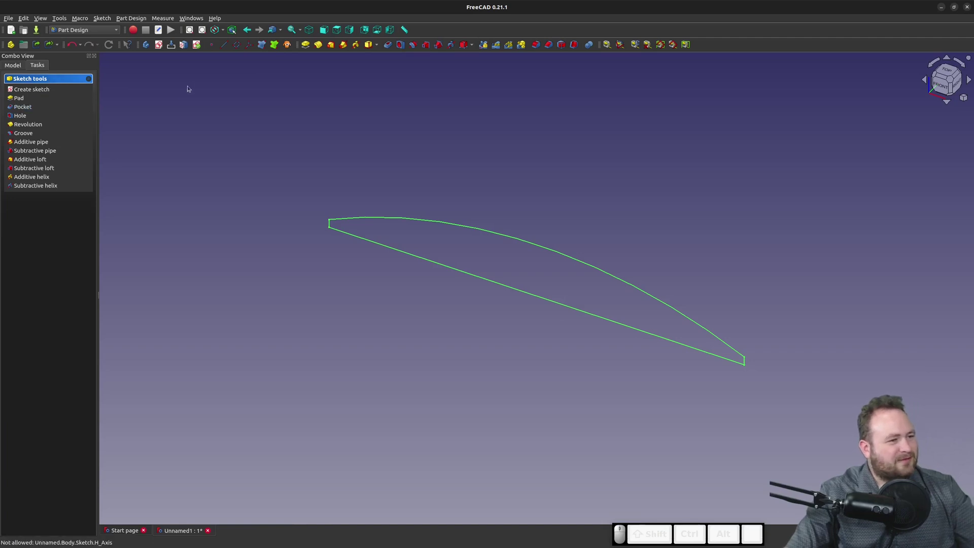
Start a sketch on the YZ plane and draw an arc crossing the vertical axis just below the origin, with its centre on that axis.
click(159, 45)
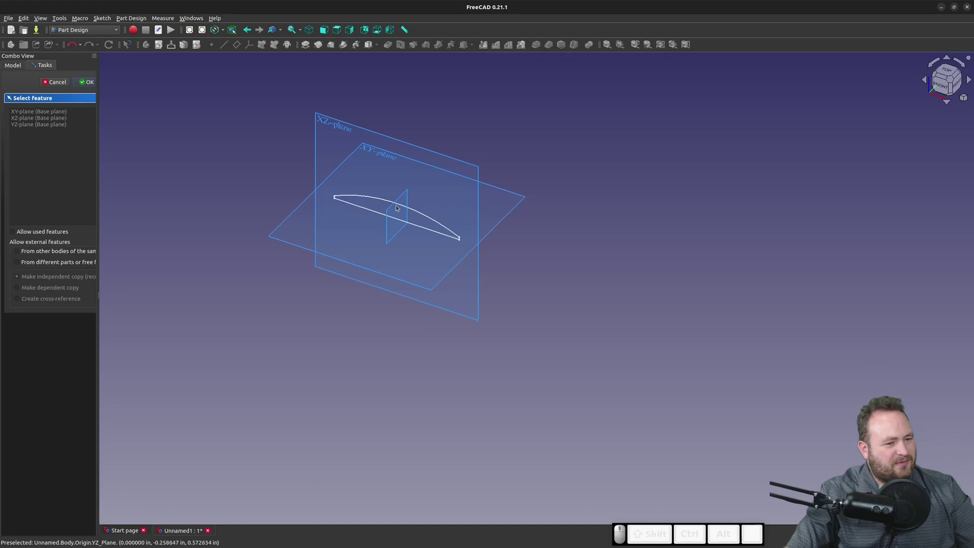
click(396, 207)
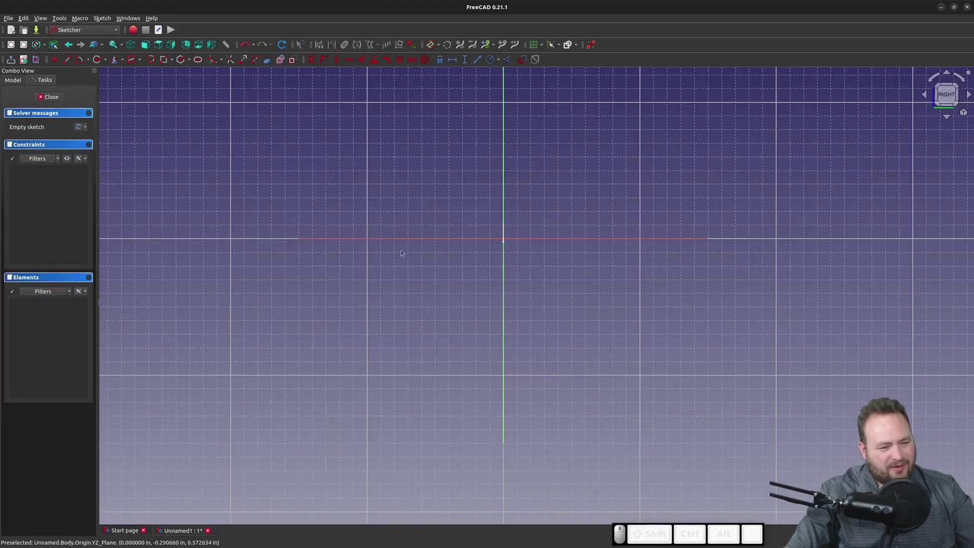
scroll(502, 223, up, 4)
scroll(170, 103, up, 2)
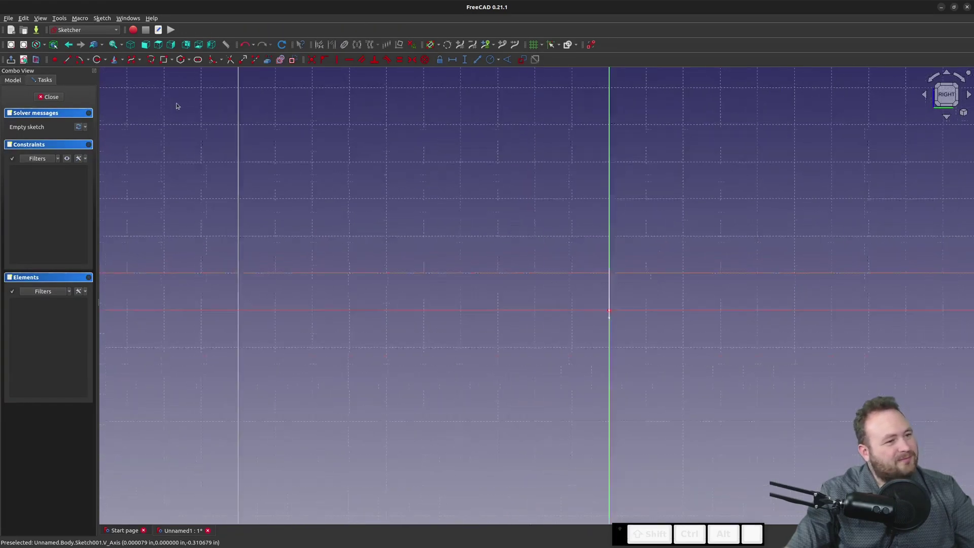
click(78, 60)
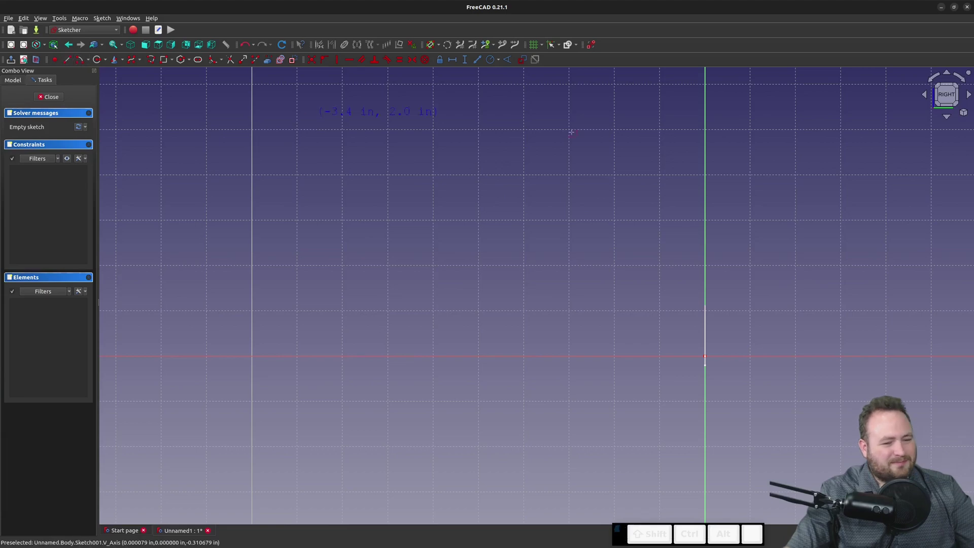
scroll(920, 247, up, 3)
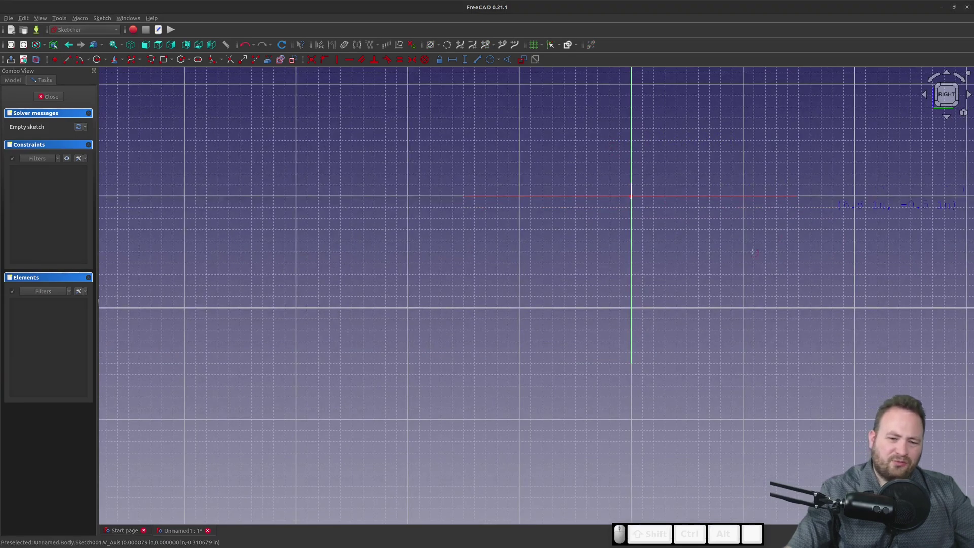
click(633, 420)
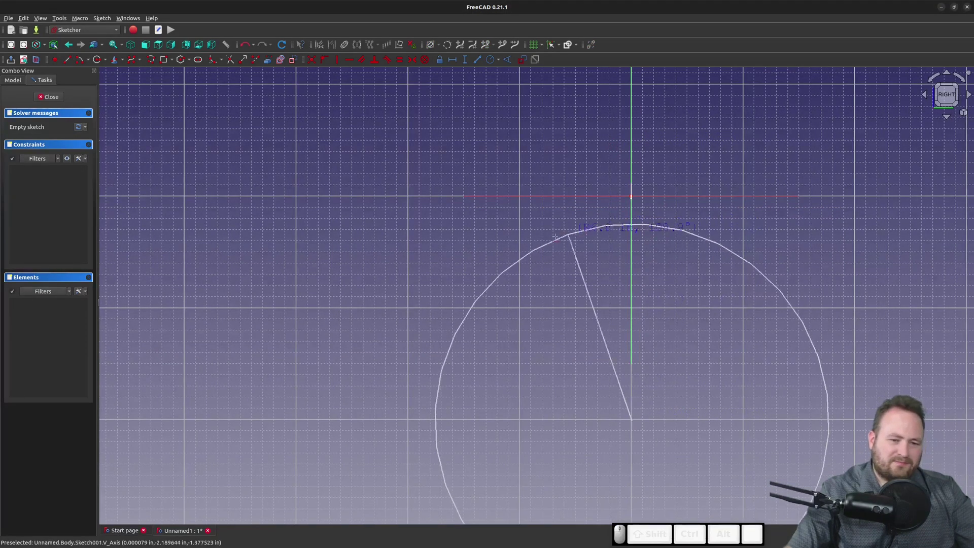
click(571, 239)
click(717, 239)
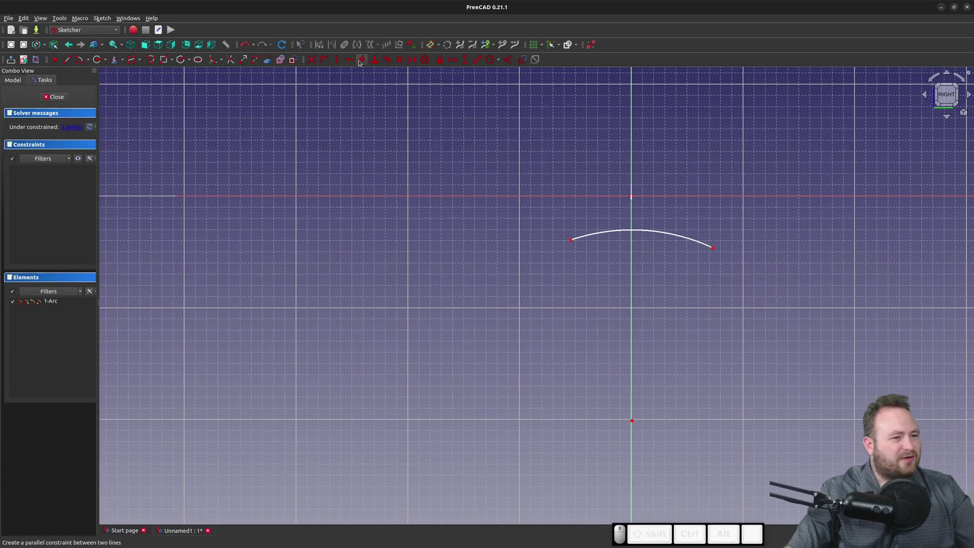
Align the arc's centre vertically with the origin and constrain the arc's two endpoints to be horizontal with each other.
click(337, 59)
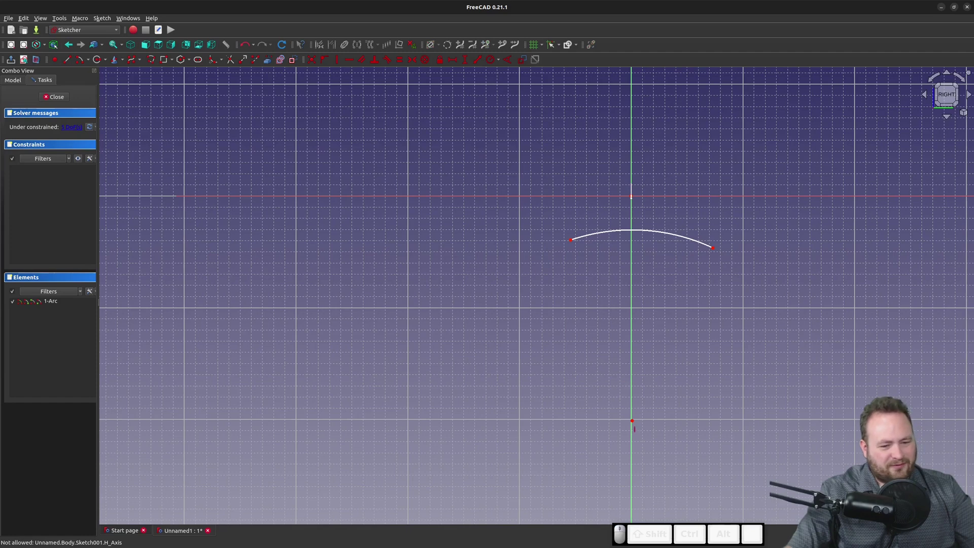
click(632, 421)
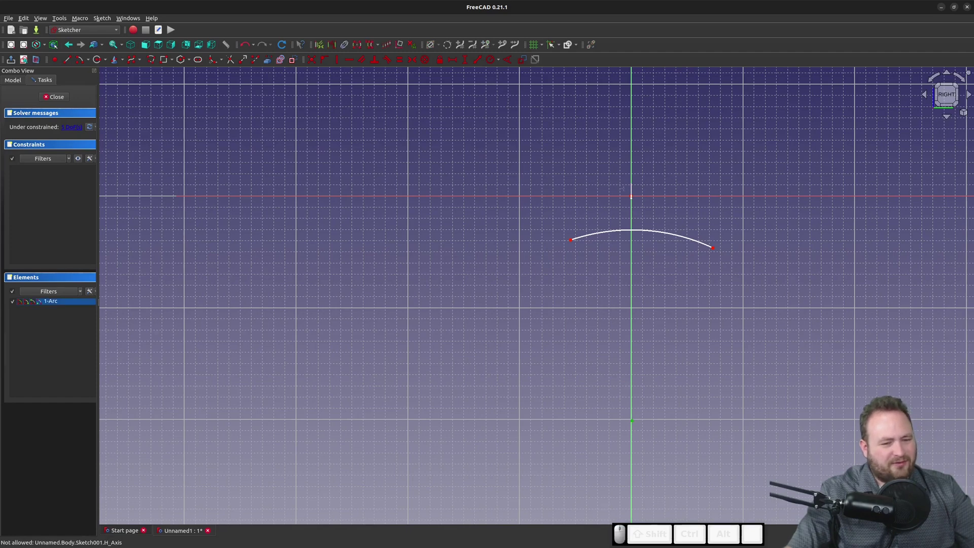
click(632, 197)
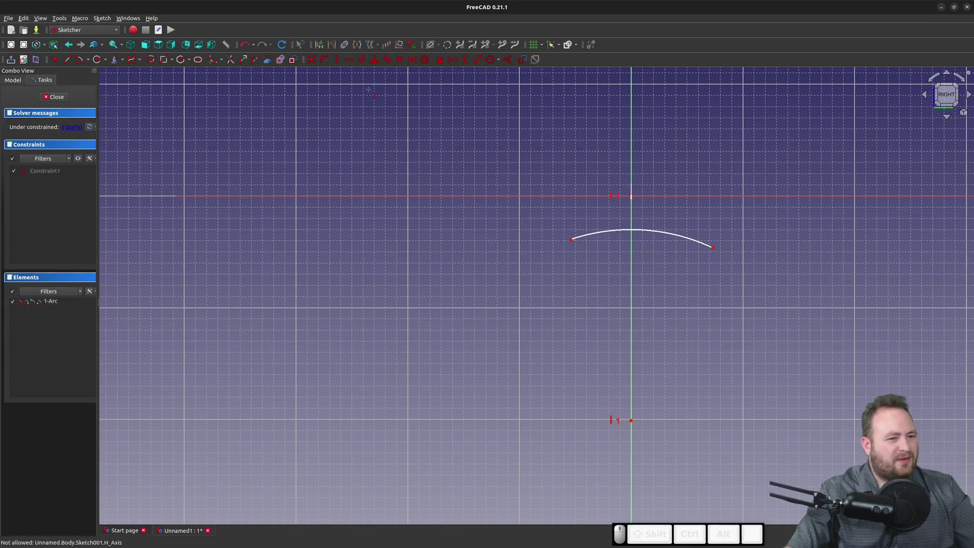
key(Escape)
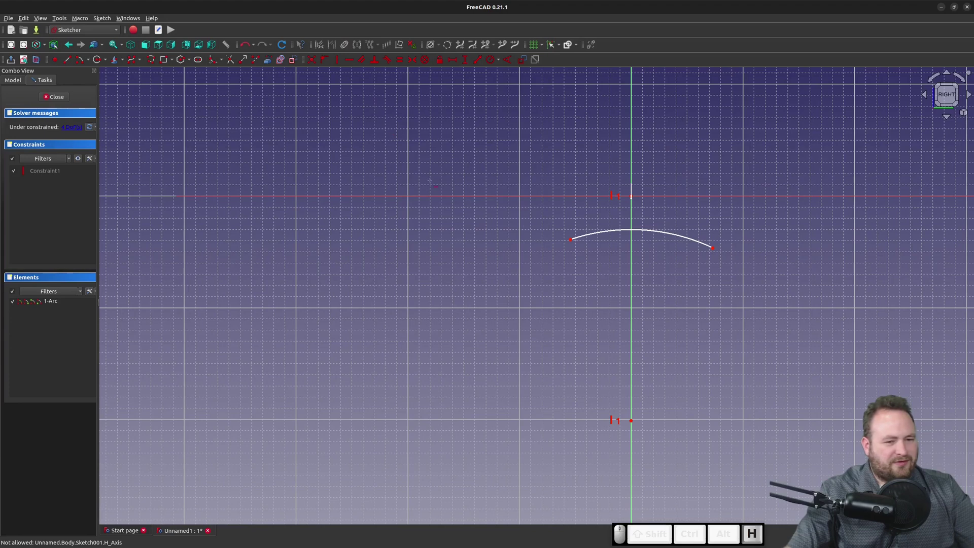
click(571, 240)
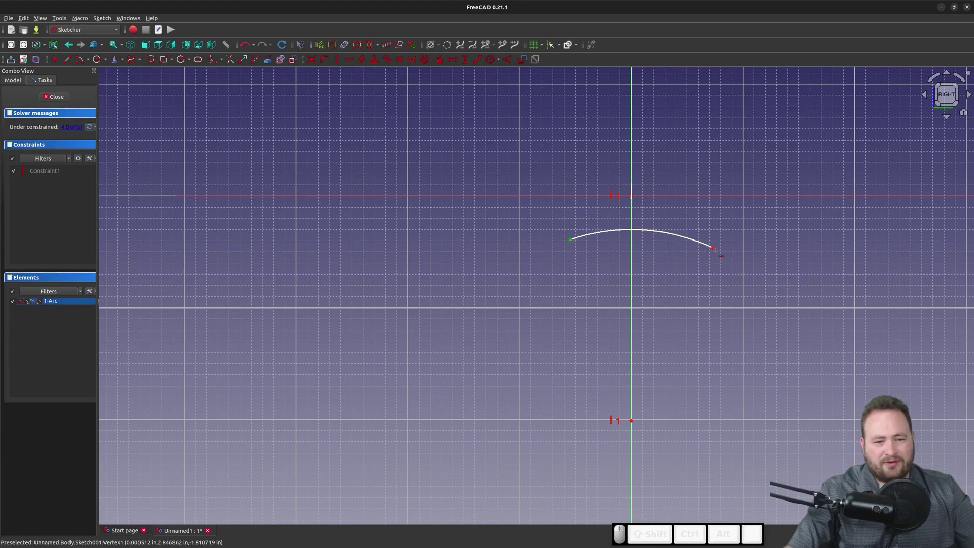
click(713, 248)
Constrain the arc's radius to 7.87402 in, entered as 200 mm converted to inches.
key(r)
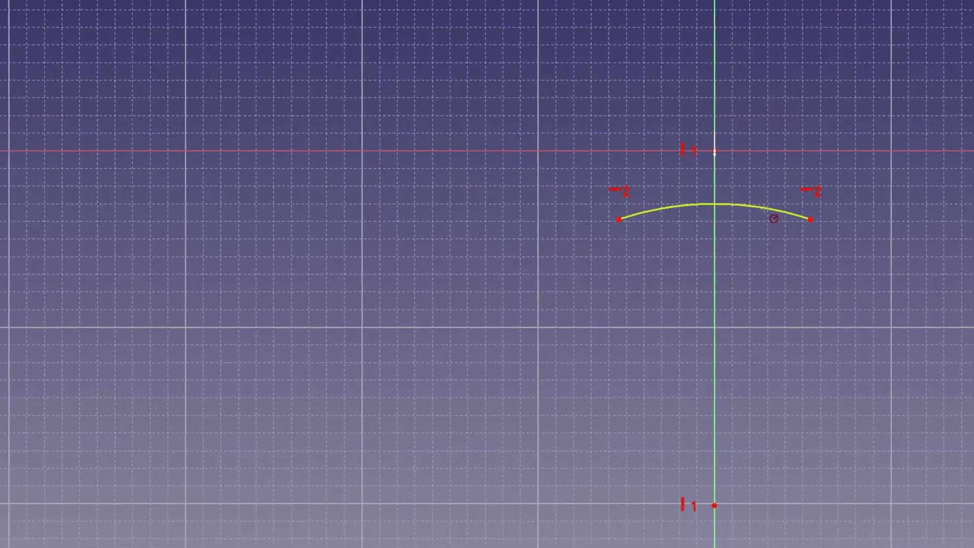
click(664, 235)
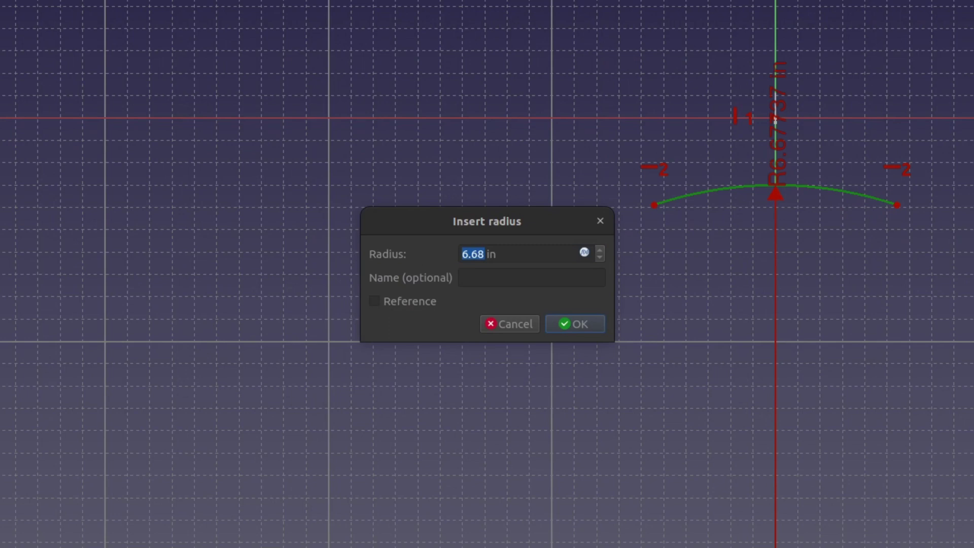
click(532, 262)
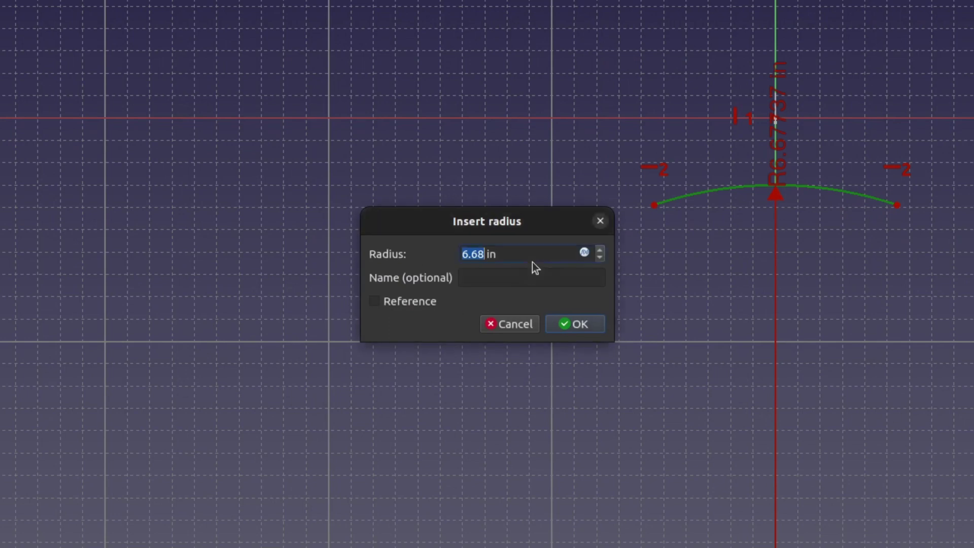
drag(529, 252, 313, 246)
text(200/25.)
key(Return)
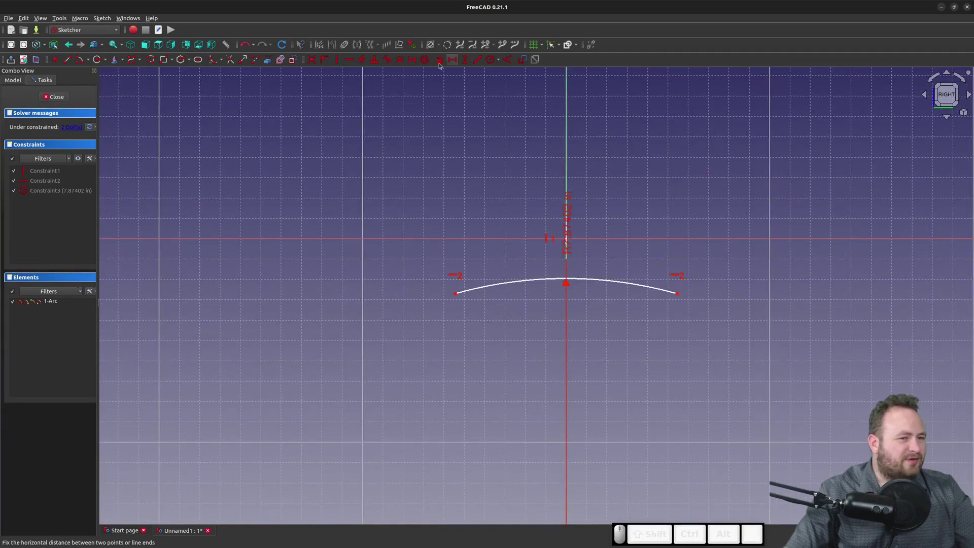
Constrain the sketch origin to lie on the arc with a point-on-object constraint.
click(325, 59)
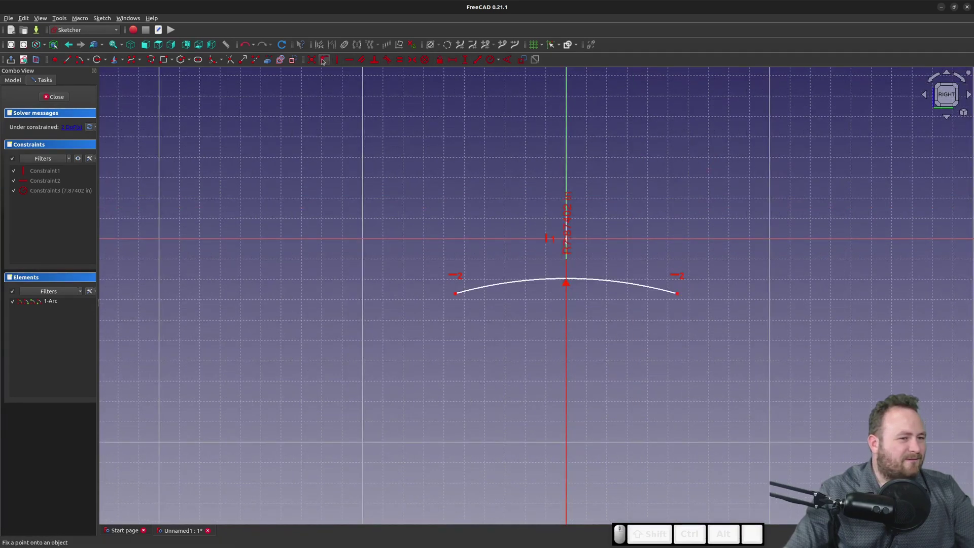
click(611, 286)
scroll(580, 248, up, 5)
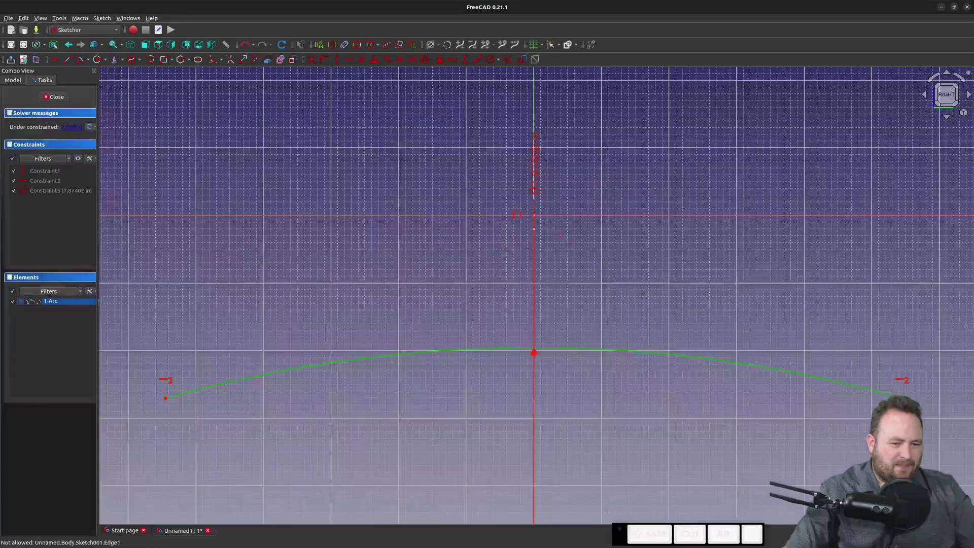
click(537, 218)
scroll(560, 237, down, 5)
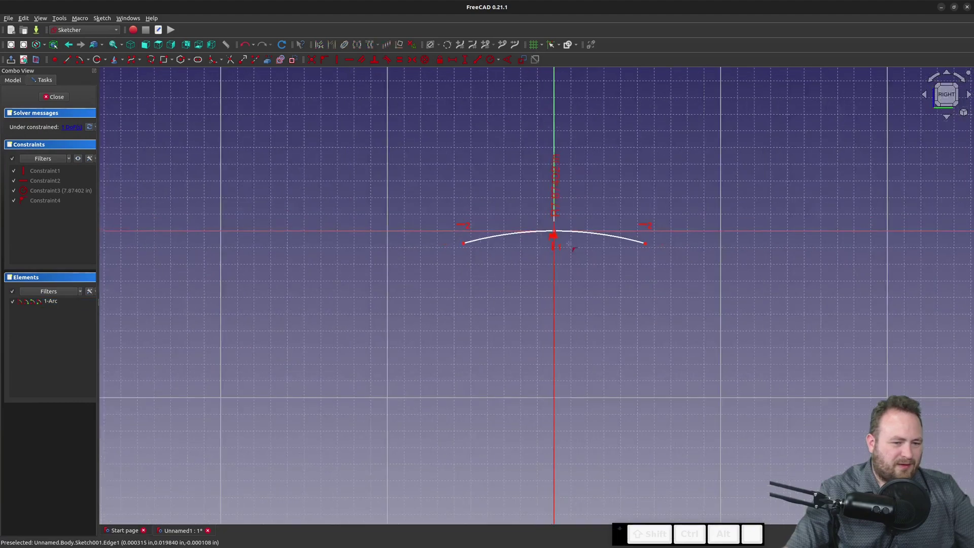
key(Escape)
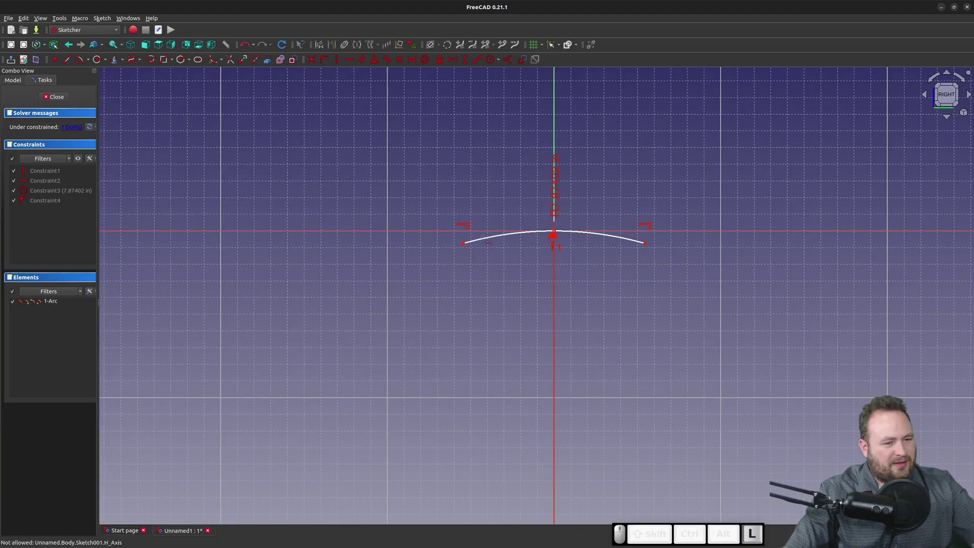
Set the horizontal distance between the arc's endpoints to 6.49606 in and close the sketch.
click(463, 244)
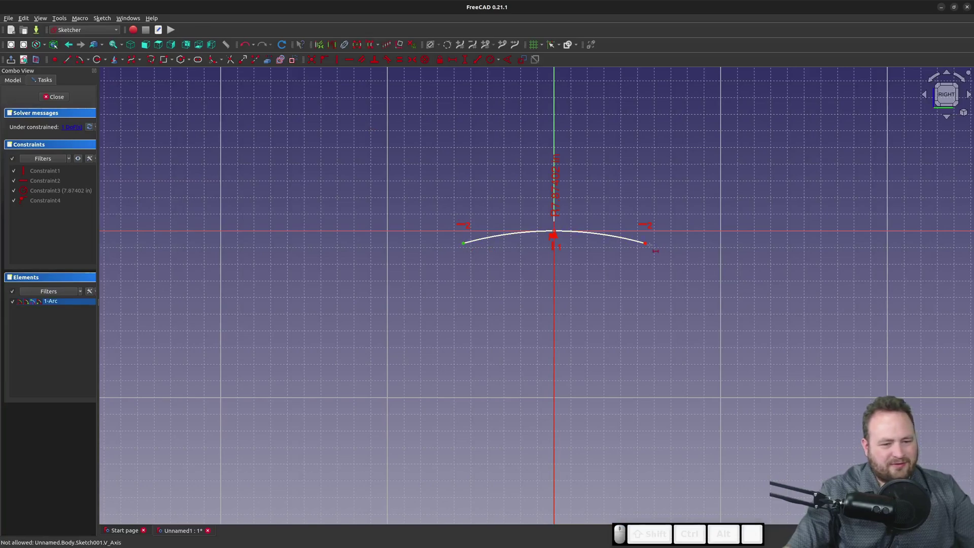
click(646, 244)
key(l)
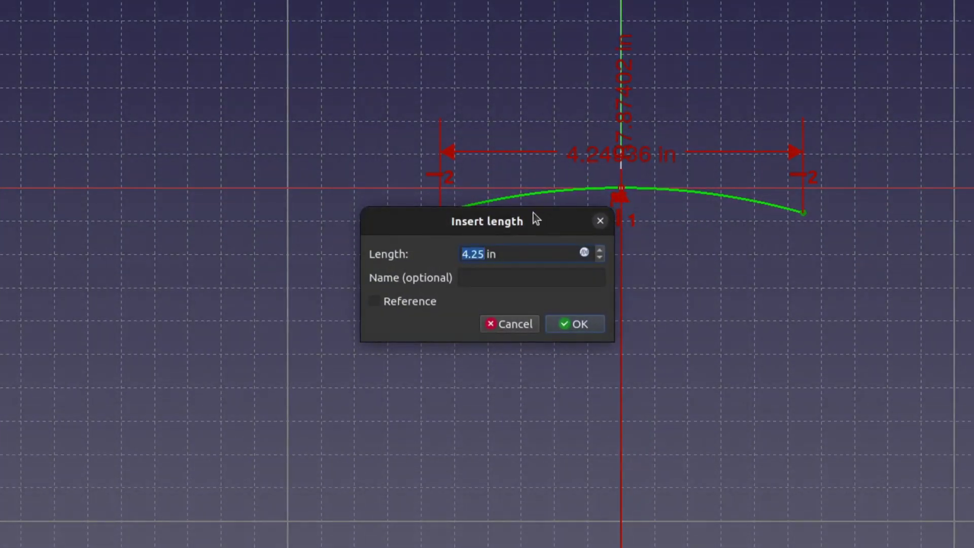
text(6.49606)
key(Return)
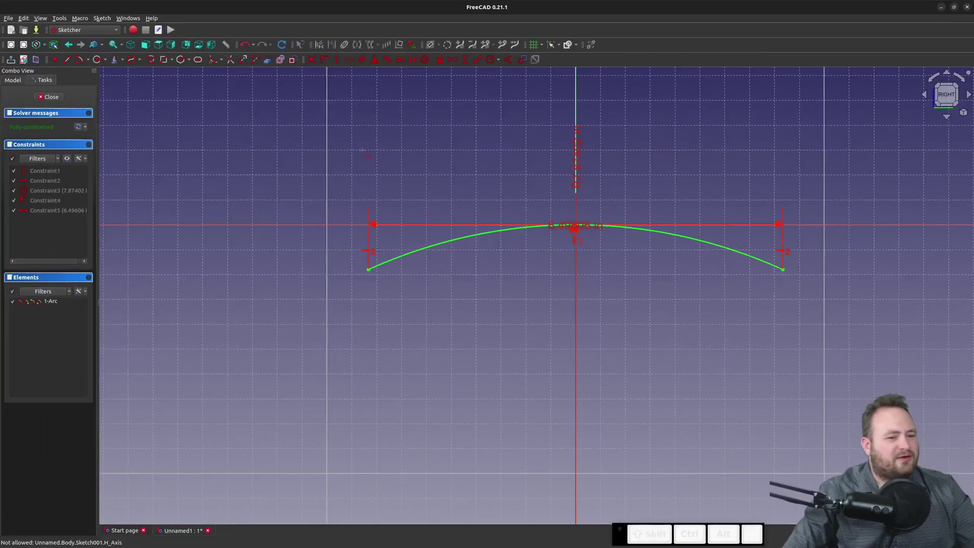
key(Escape)
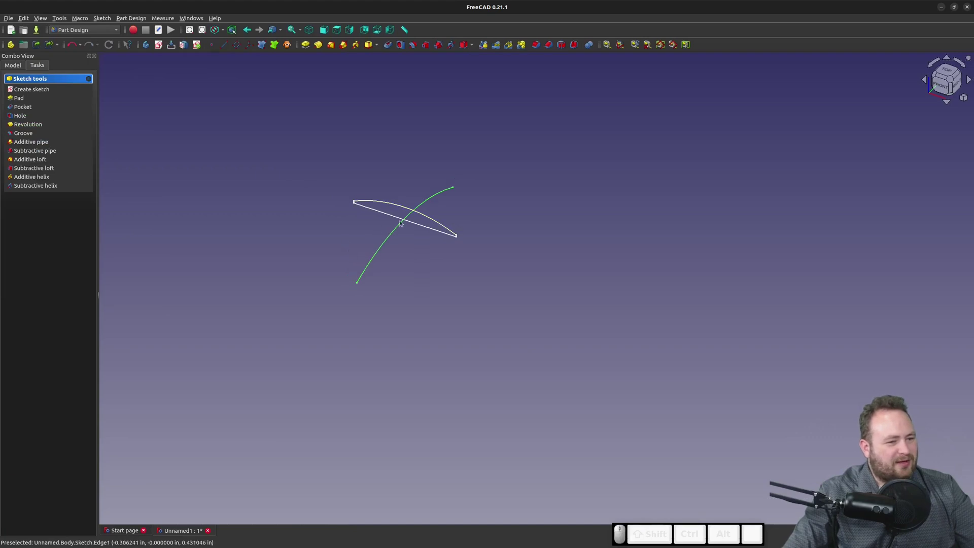
Create an additive pipe that sweeps the arched profile sketch along the YZ-plane arc, with standard orientation and constant section.
scroll(391, 217, up, 3)
click(344, 122)
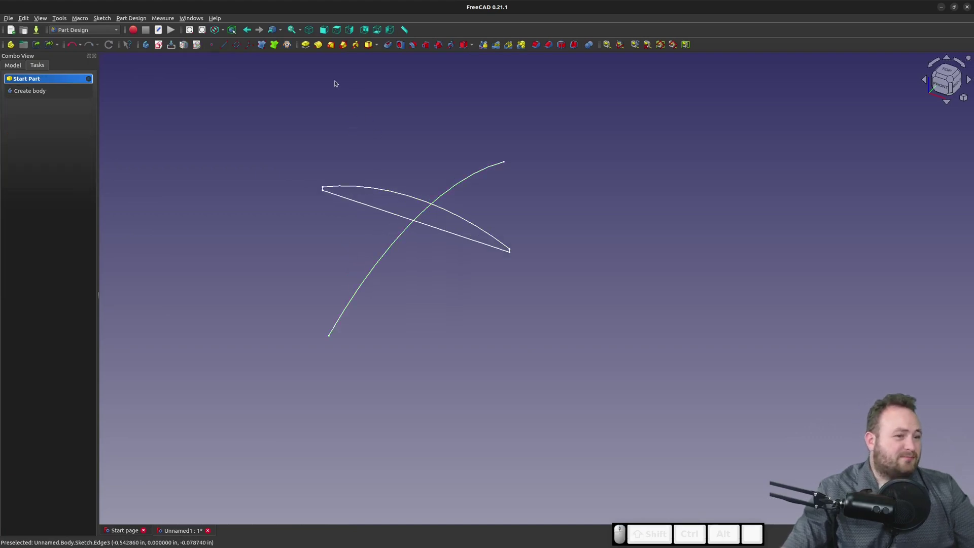
click(344, 45)
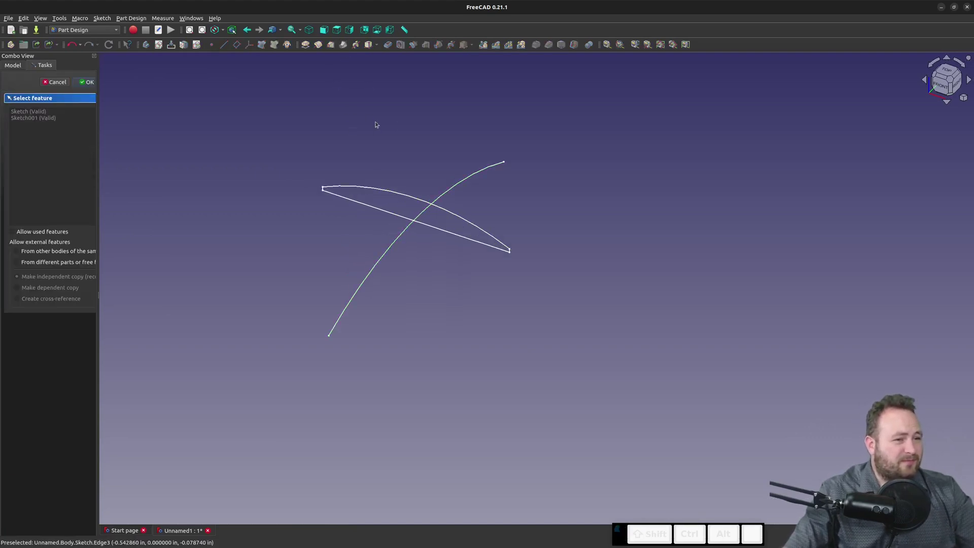
click(30, 112)
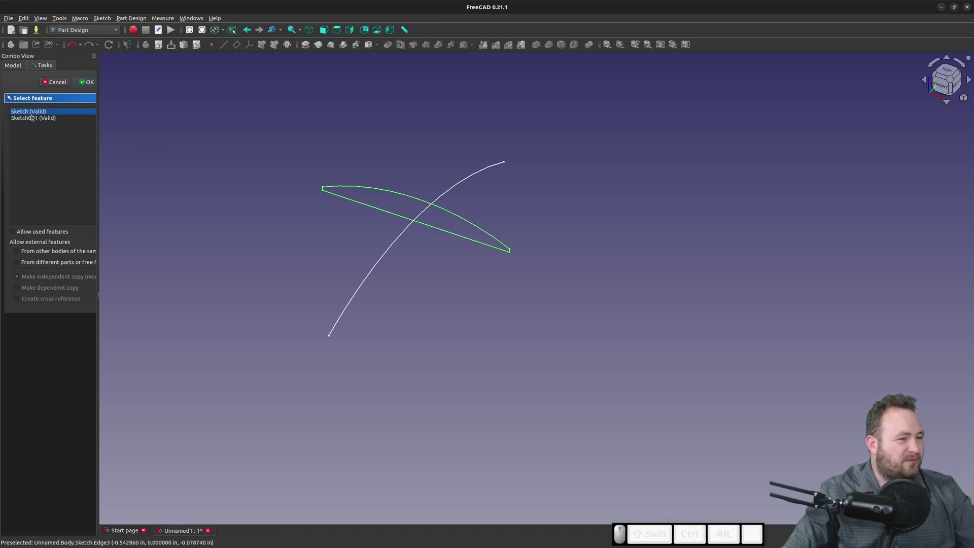
click(86, 82)
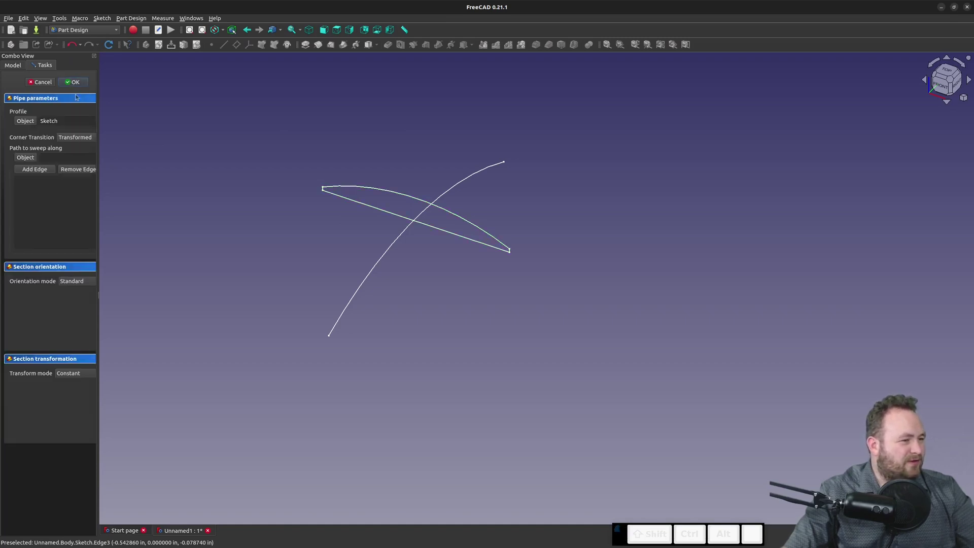
click(29, 158)
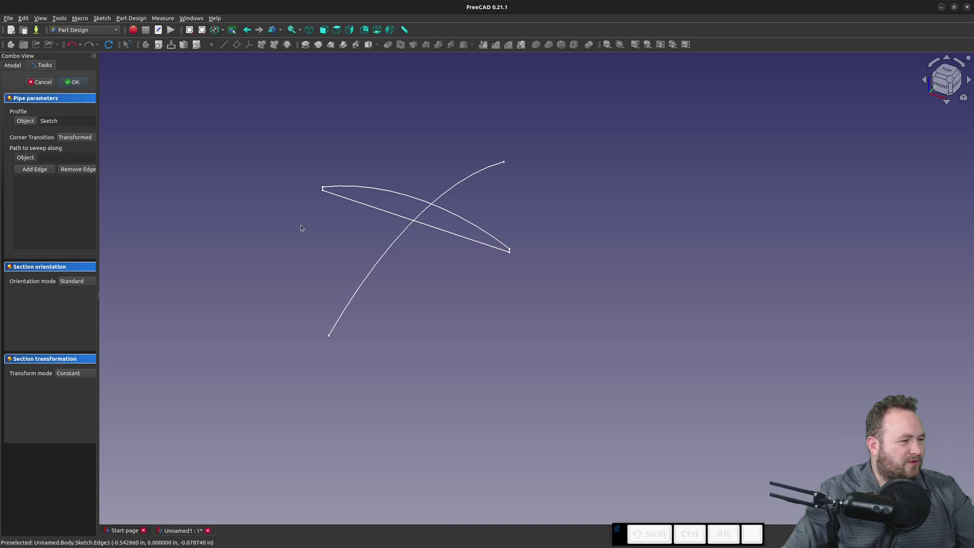
click(385, 257)
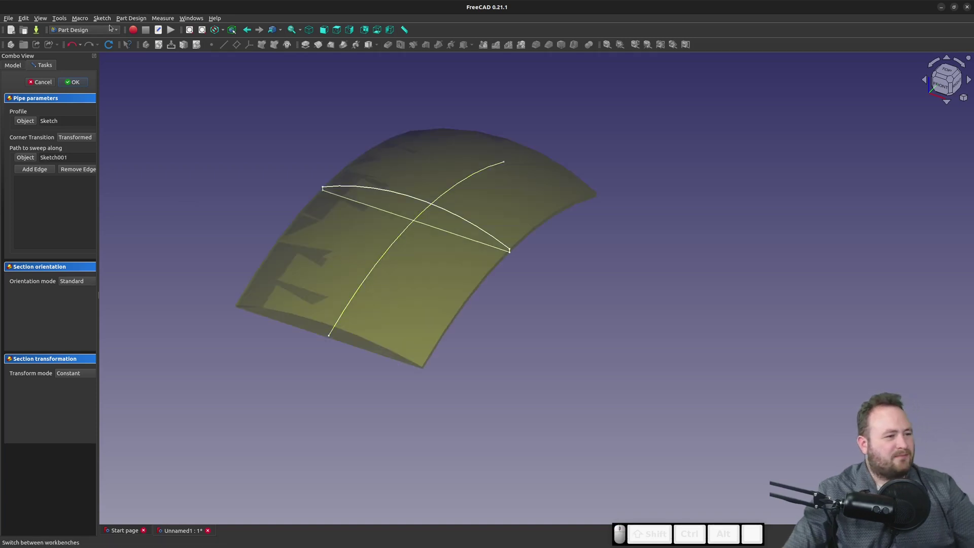
click(76, 83)
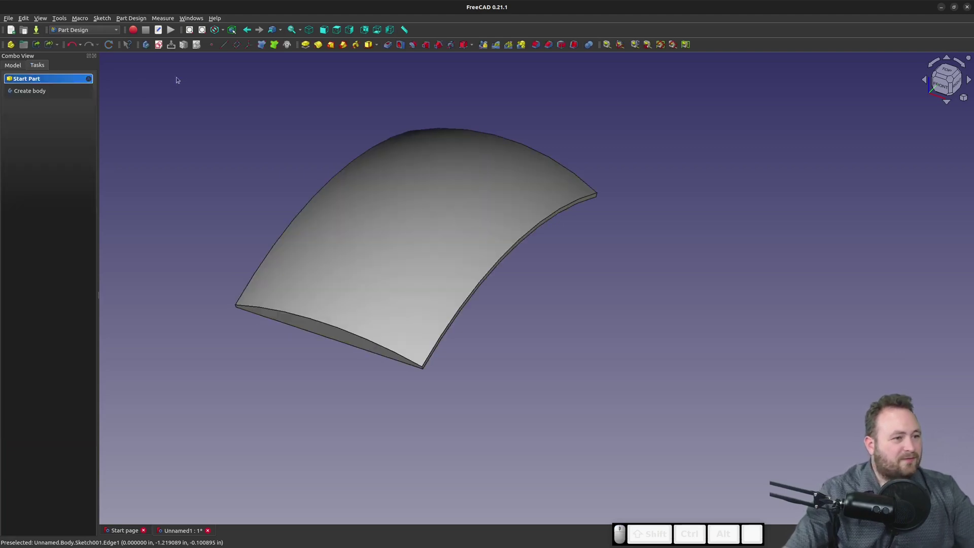
Start a sketch on the XY plane and draw a circle centred on the origin, large enough to surround the swept part.
click(159, 44)
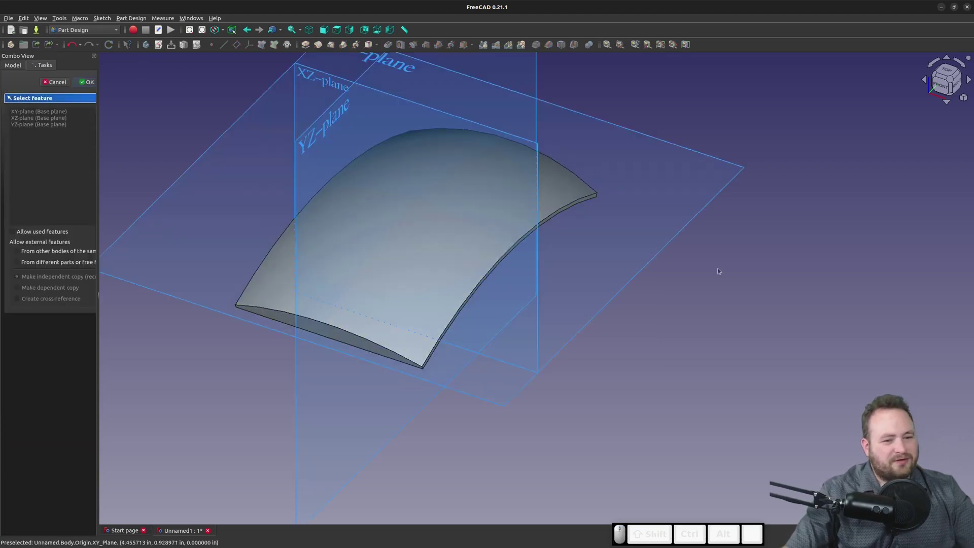
click(667, 248)
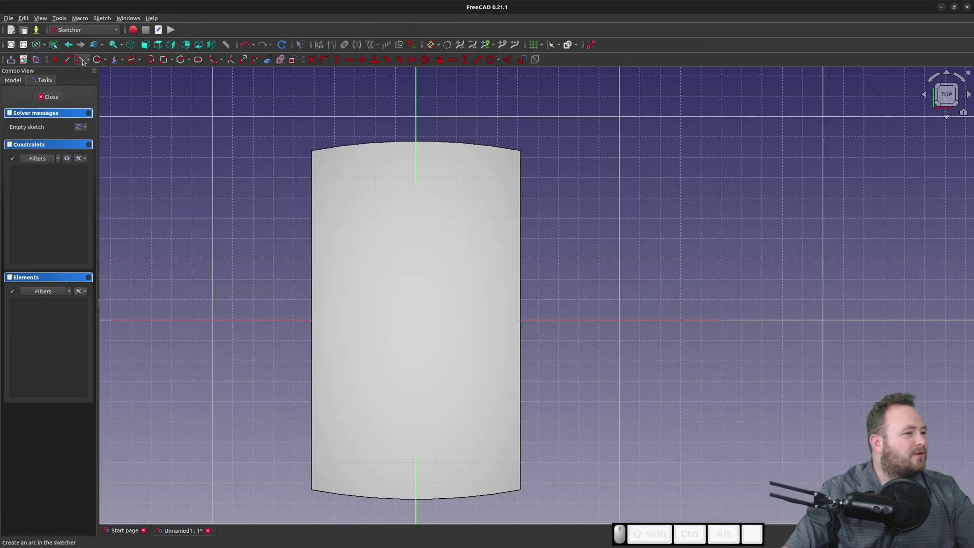
click(97, 60)
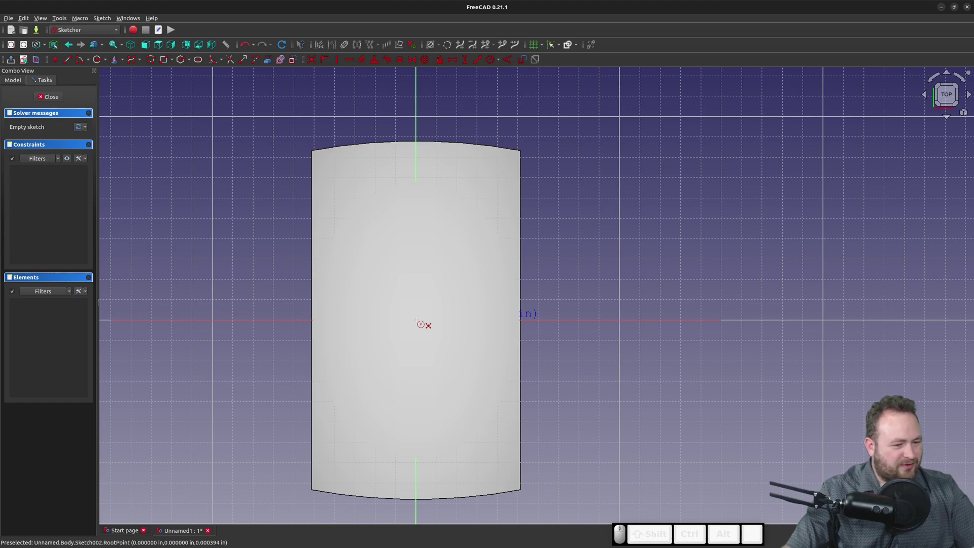
click(421, 324)
click(627, 175)
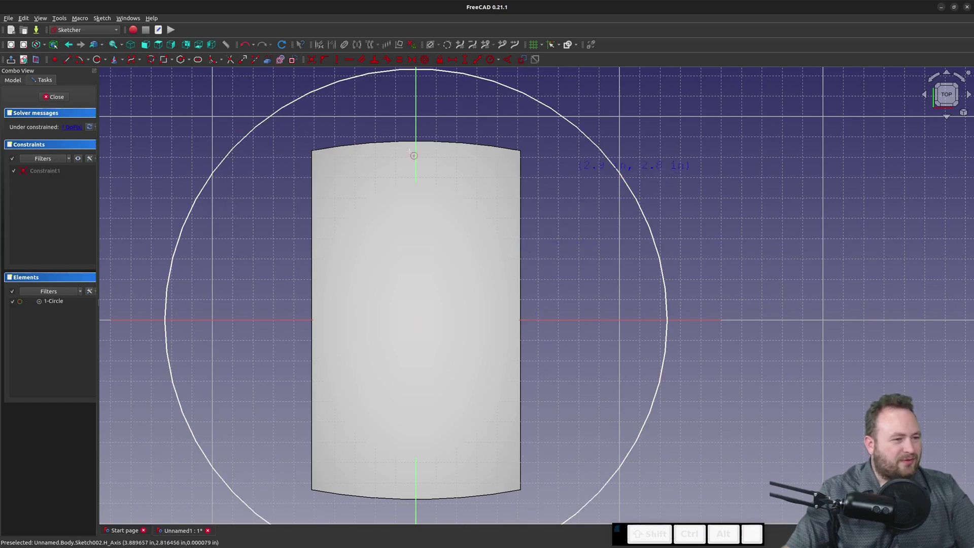
Switch the sketch to section view, set the circle's radius to 5 in and close the sketch.
click(36, 60)
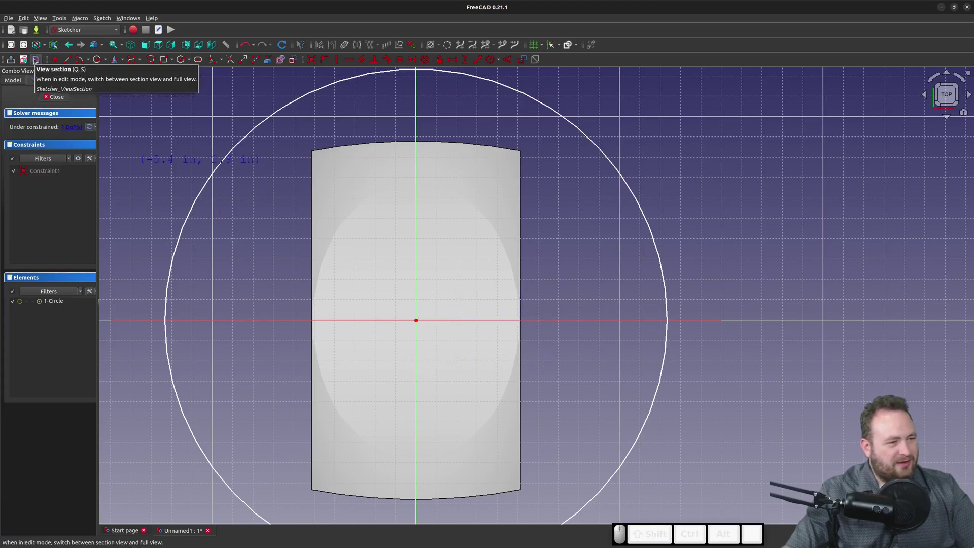
scroll(451, 231, down, 2)
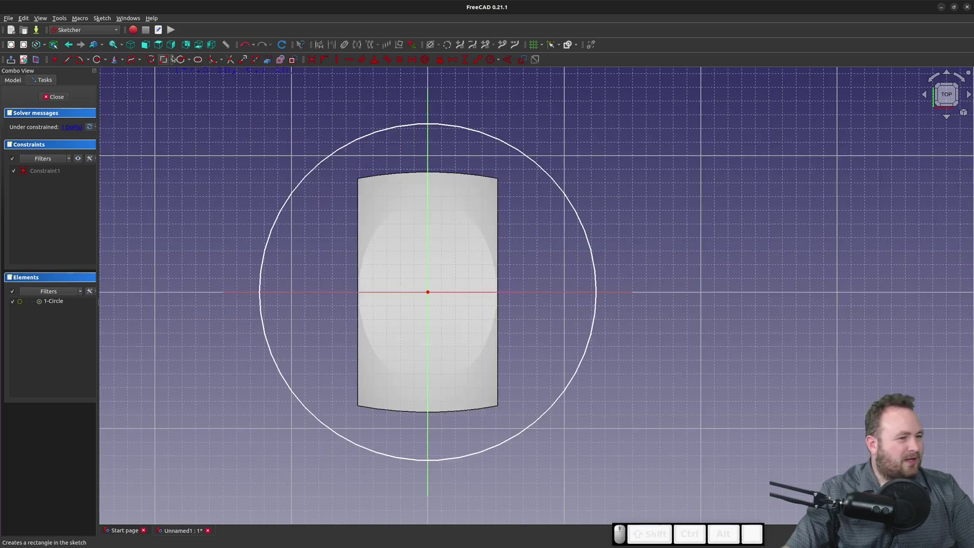
key(r)
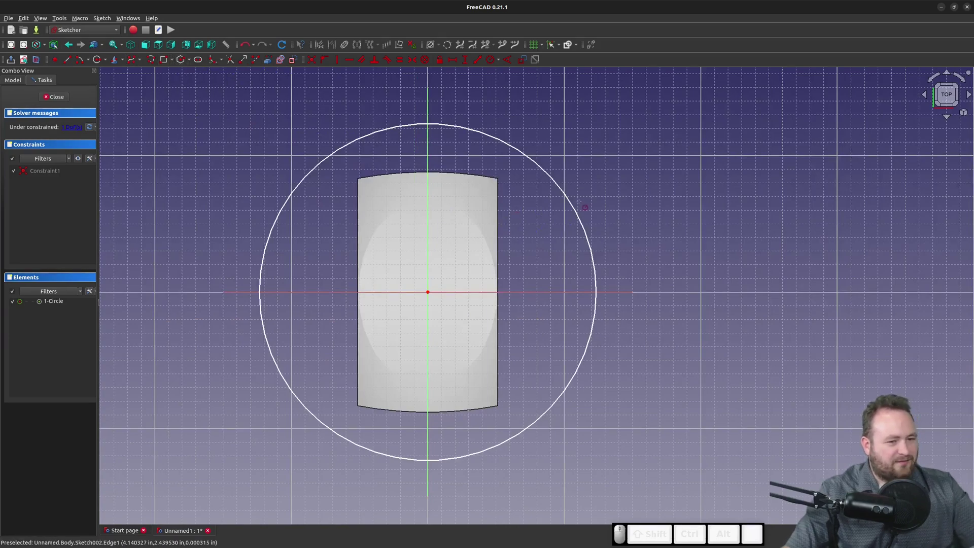
click(576, 207)
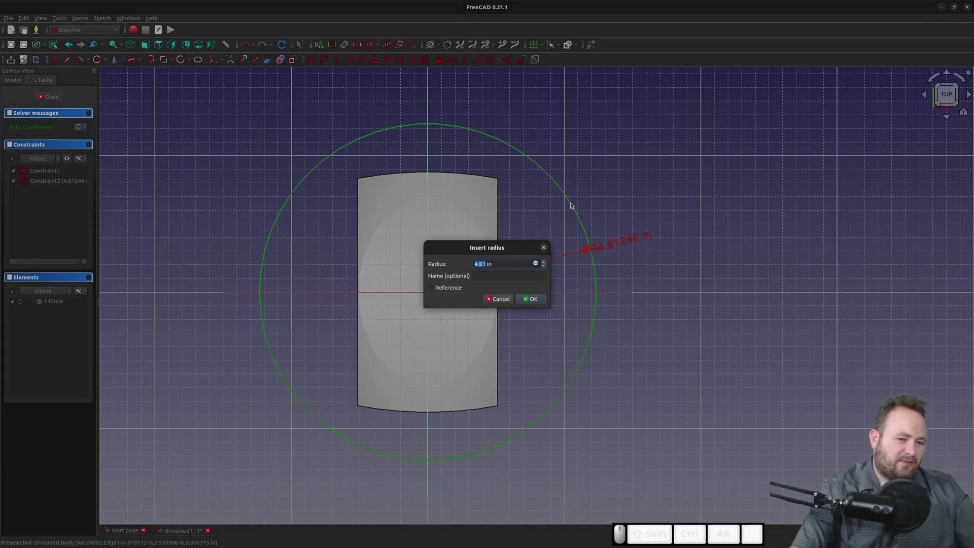
text(5)
key(Return)
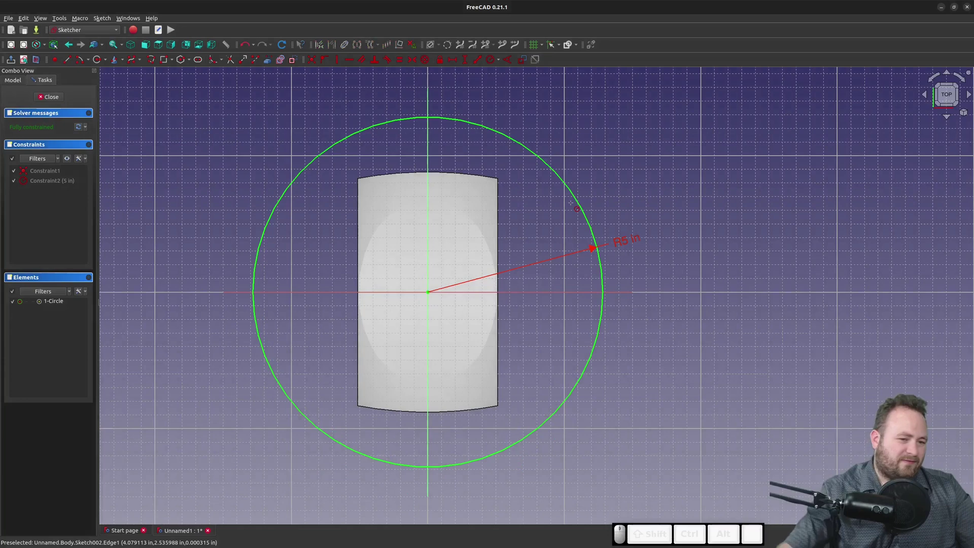
click(48, 97)
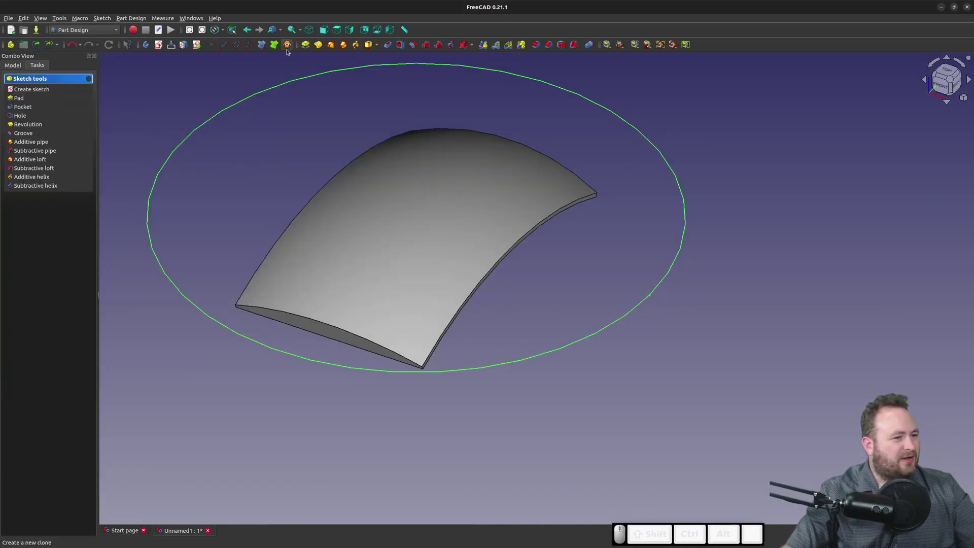
Cut the swept part with a pocket from the circle sketch, using the Through all type.
click(400, 45)
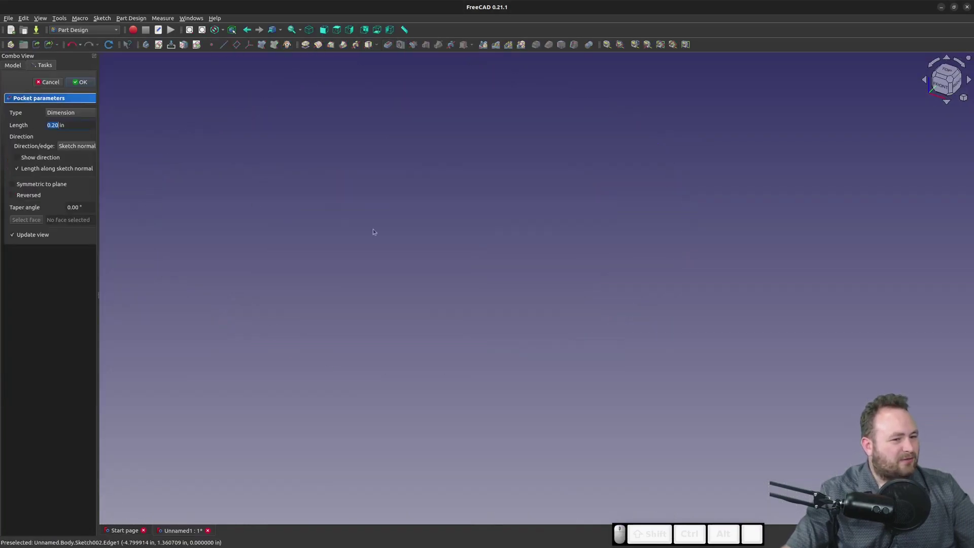
click(57, 111)
click(70, 123)
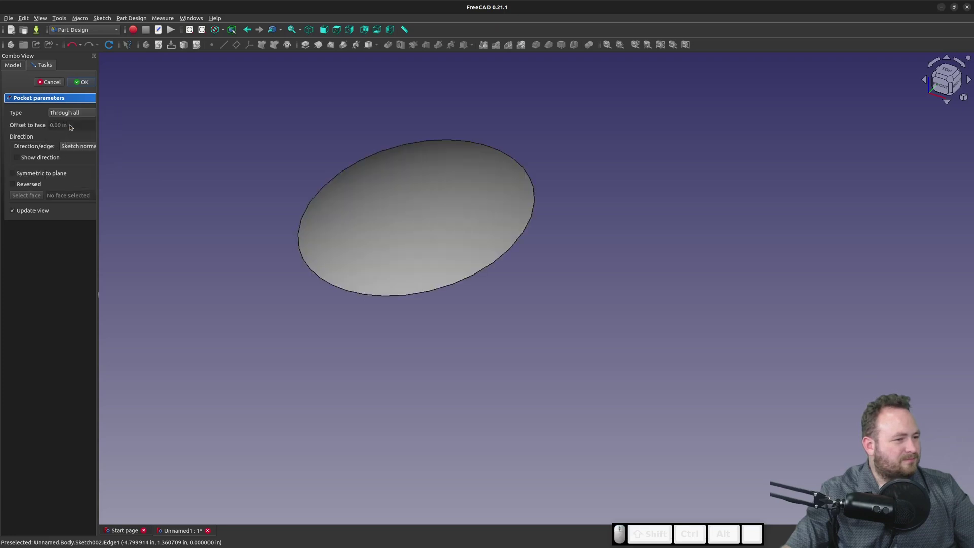
click(82, 82)
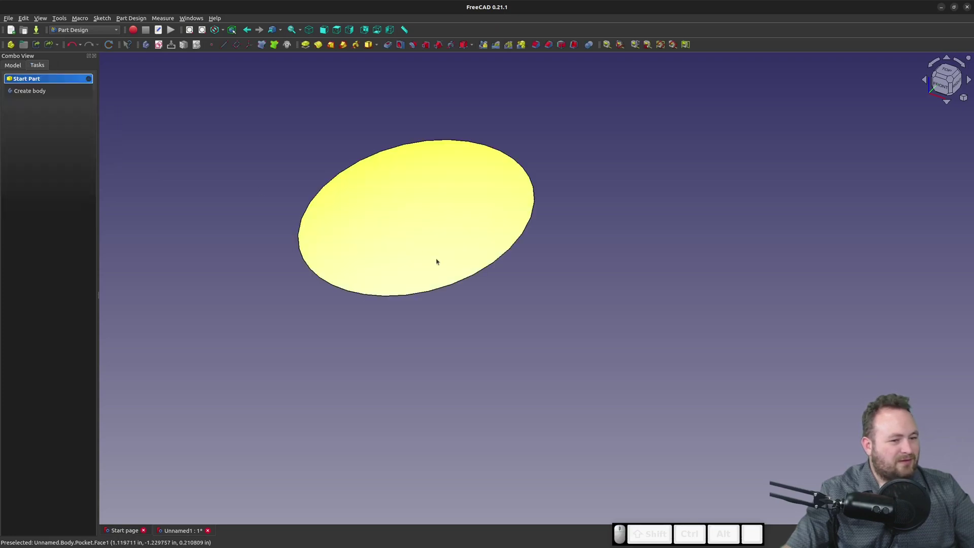
middle_drag(437, 261, 398, 259)
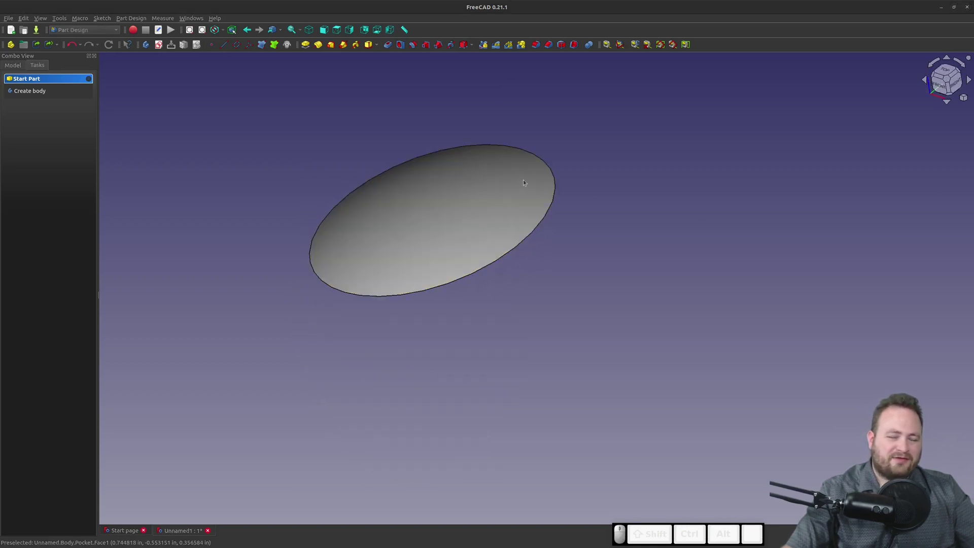
Start a sketch on the YZ plane and, in section view, draw an about 0.4 in vertical line on the vertical axis and a parallel line beside it.
click(158, 44)
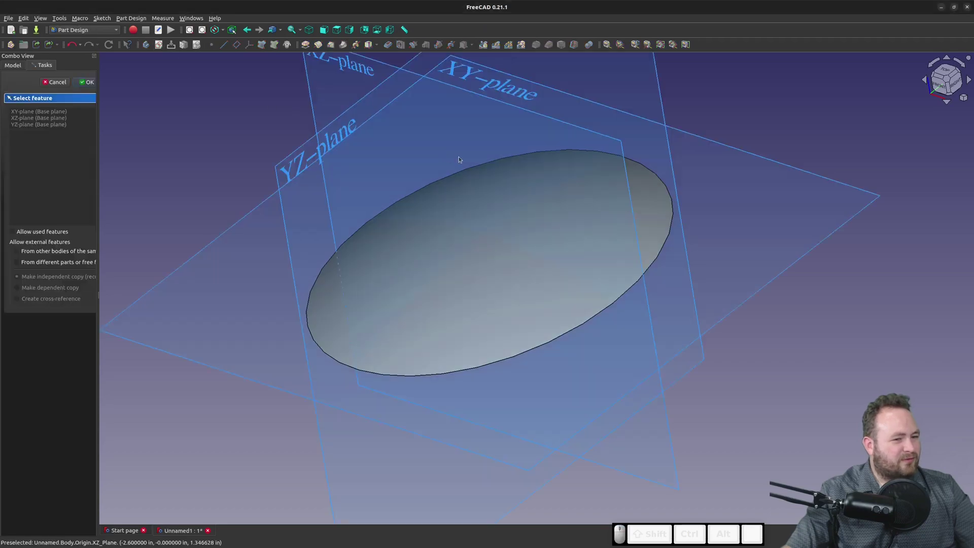
click(342, 114)
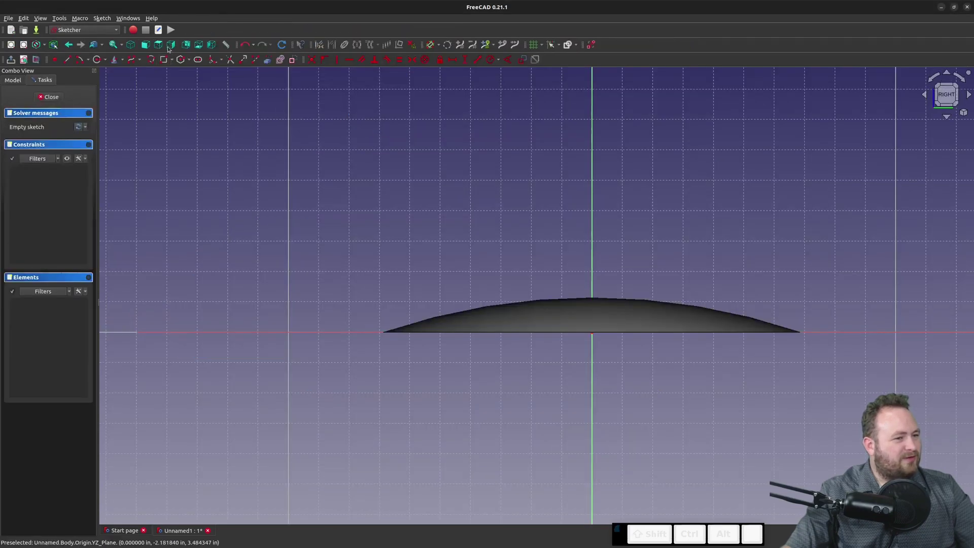
click(68, 59)
scroll(586, 304, up, 5)
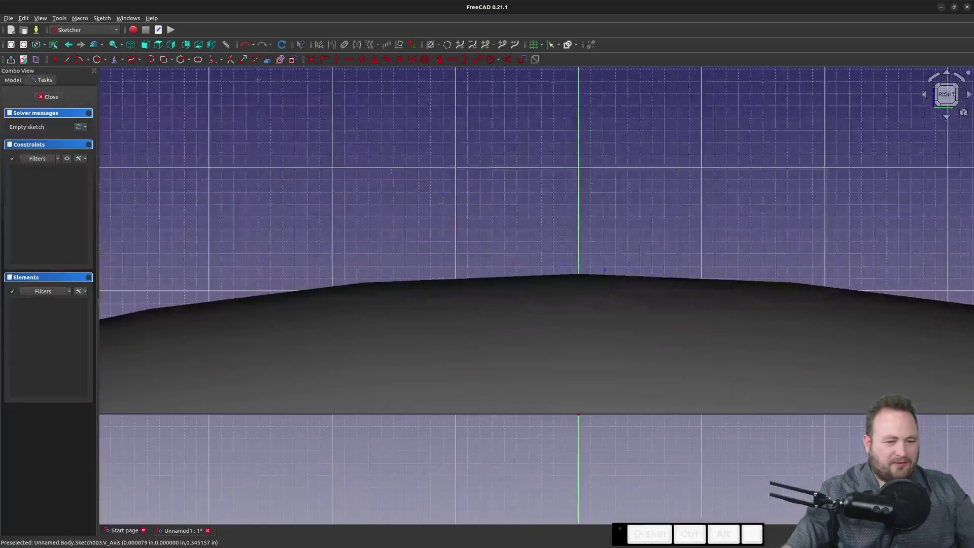
click(62, 60)
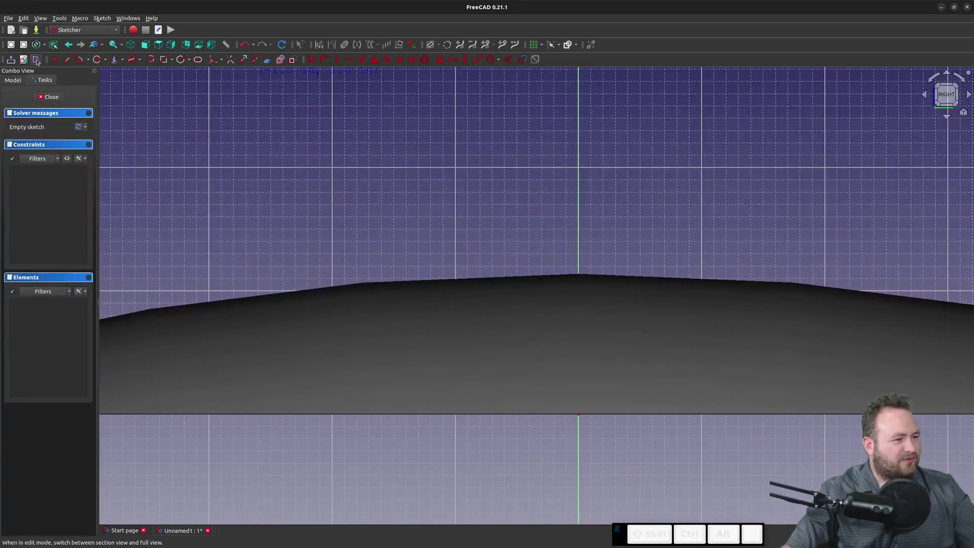
click(579, 311)
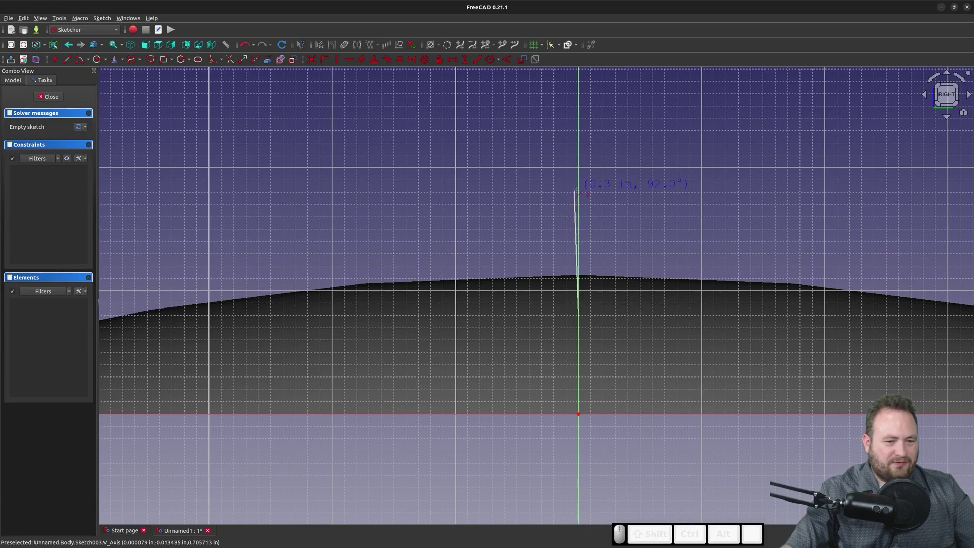
click(579, 188)
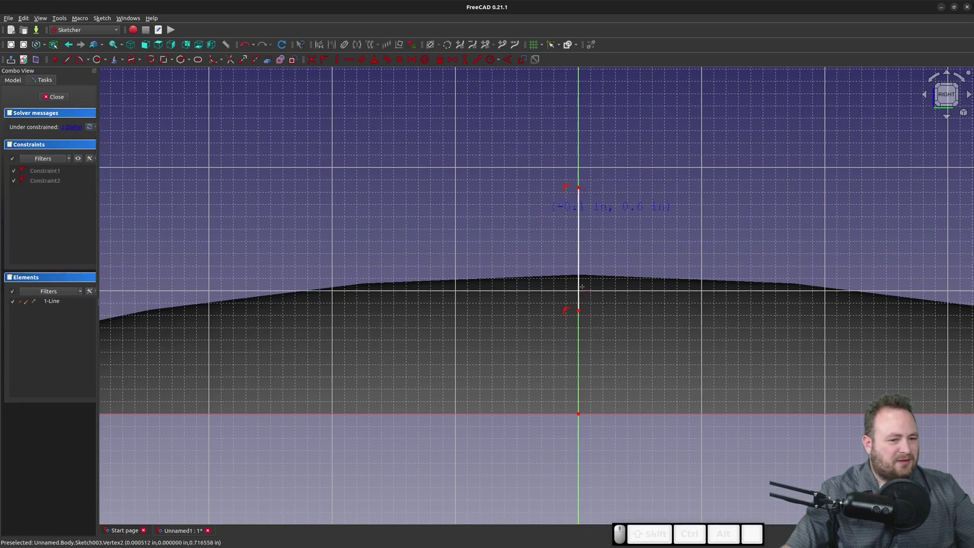
click(586, 311)
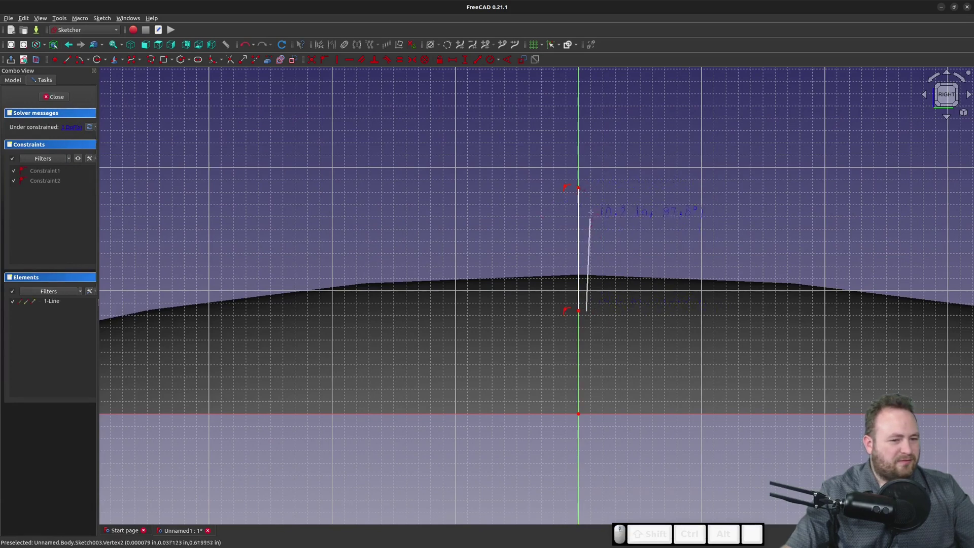
click(587, 204)
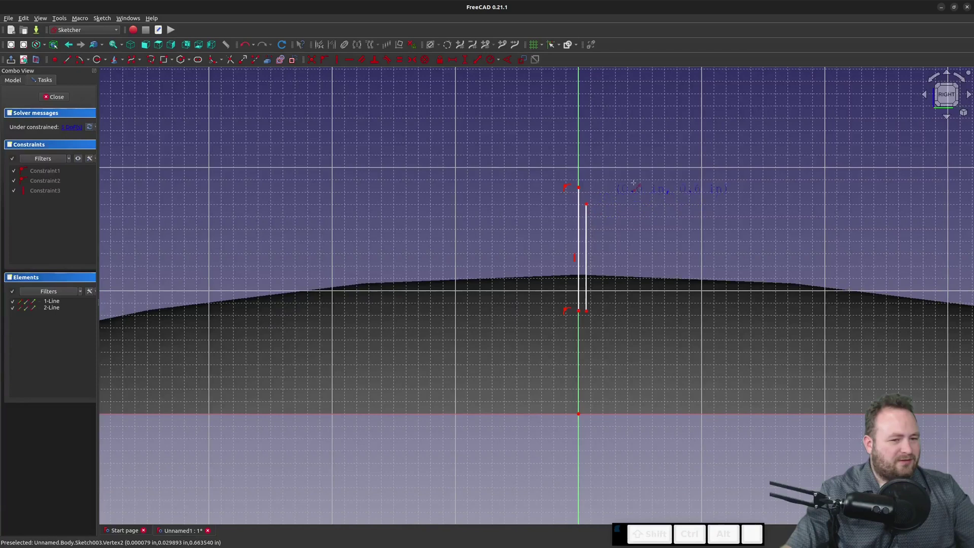
Draw an arc centred on the vertical axis that joins the upper ends of the two vertical lines.
click(88, 60)
click(81, 61)
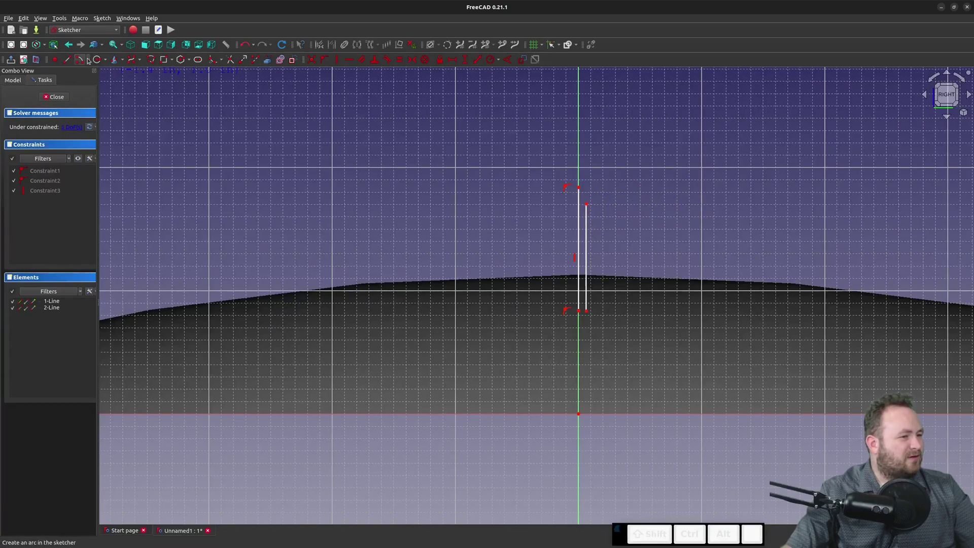
click(81, 61)
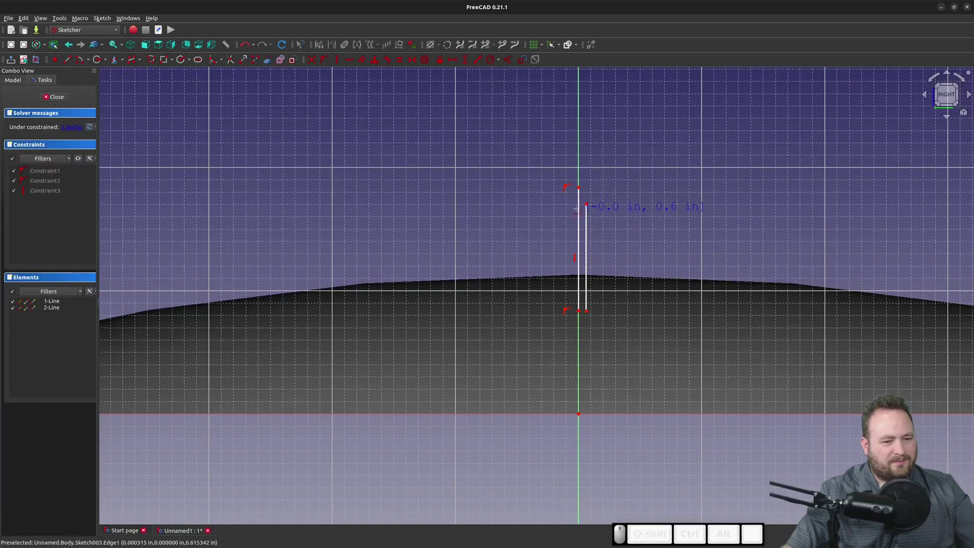
scroll(576, 200, up, 5)
click(579, 194)
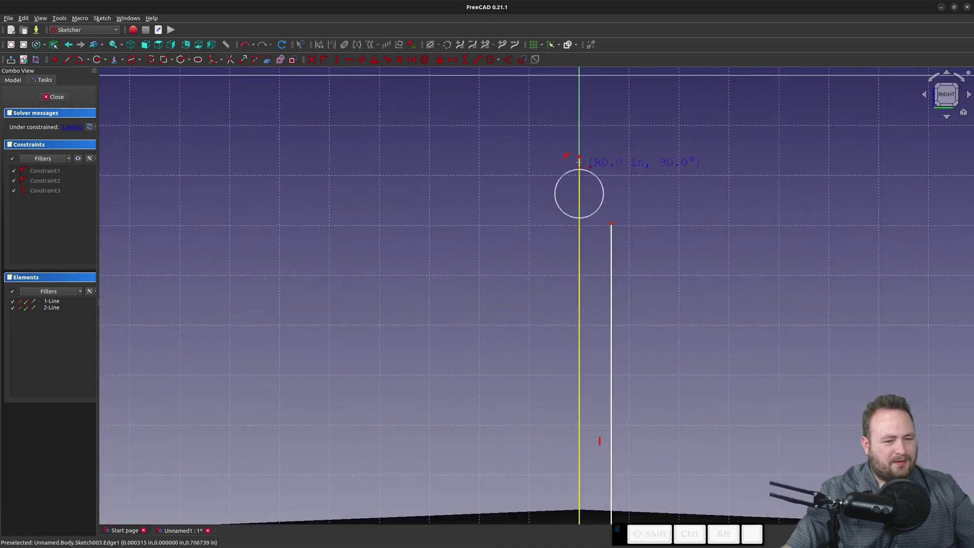
click(579, 157)
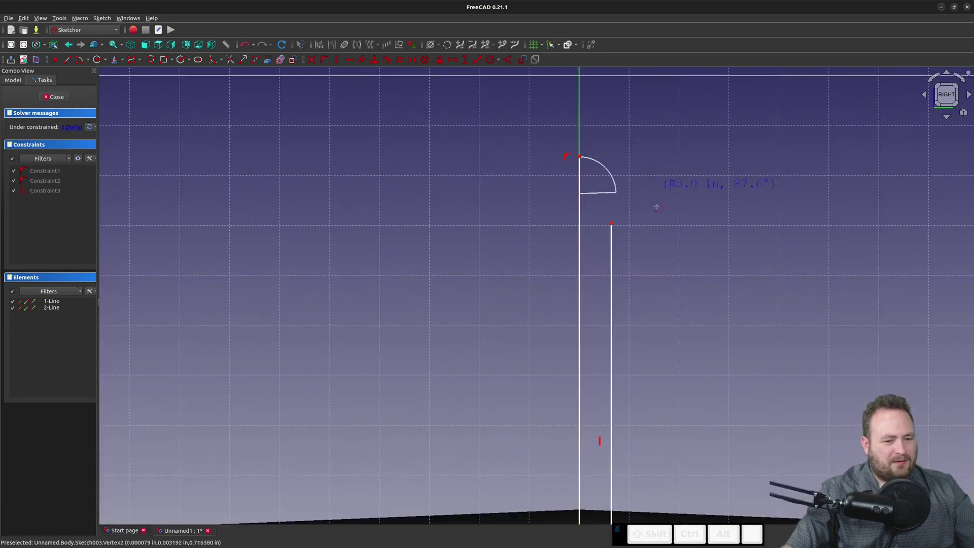
click(611, 222)
key(Escape)
scroll(408, 208, down, 4)
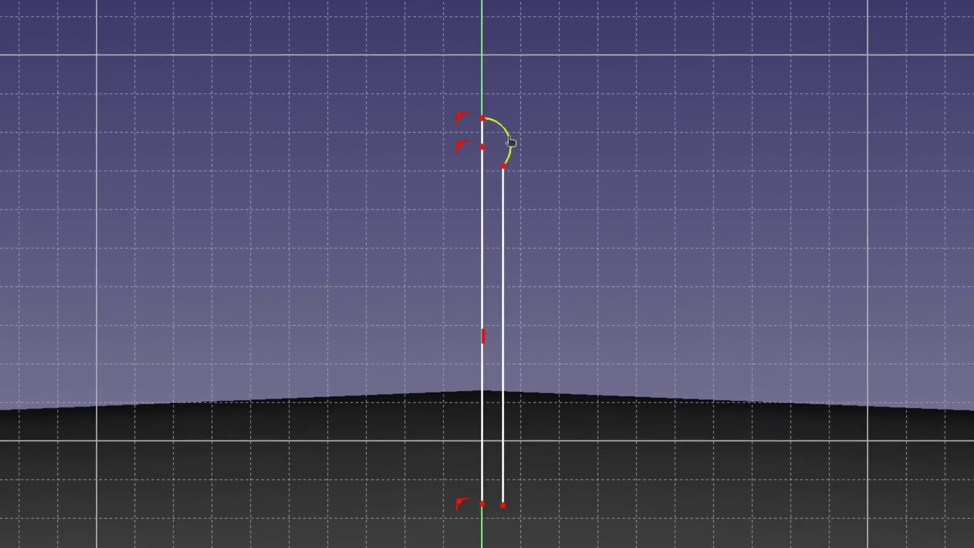
Constrain the radius of the arc joining the two lines to 0.0393701 in.
click(509, 137)
key(k)
key(r)
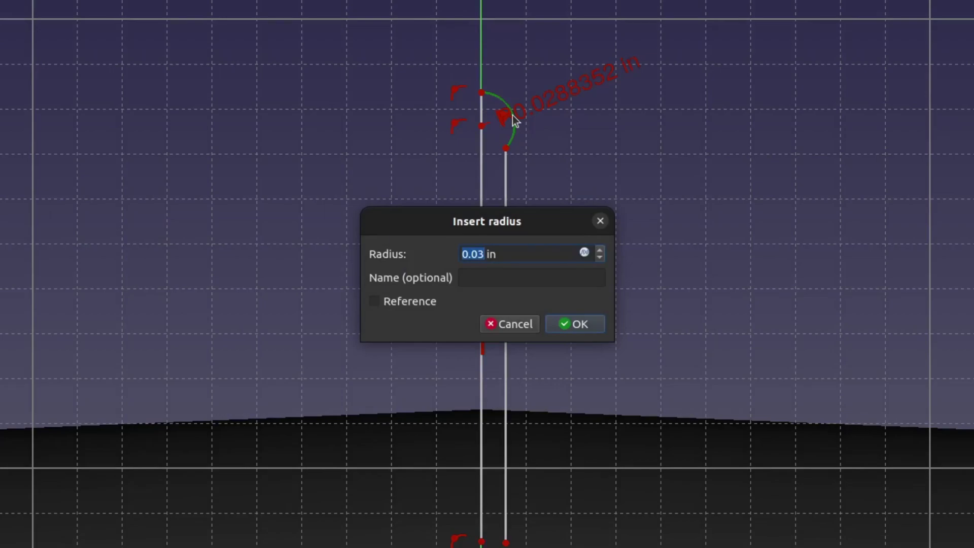
text(0.0393701)
key(Return)
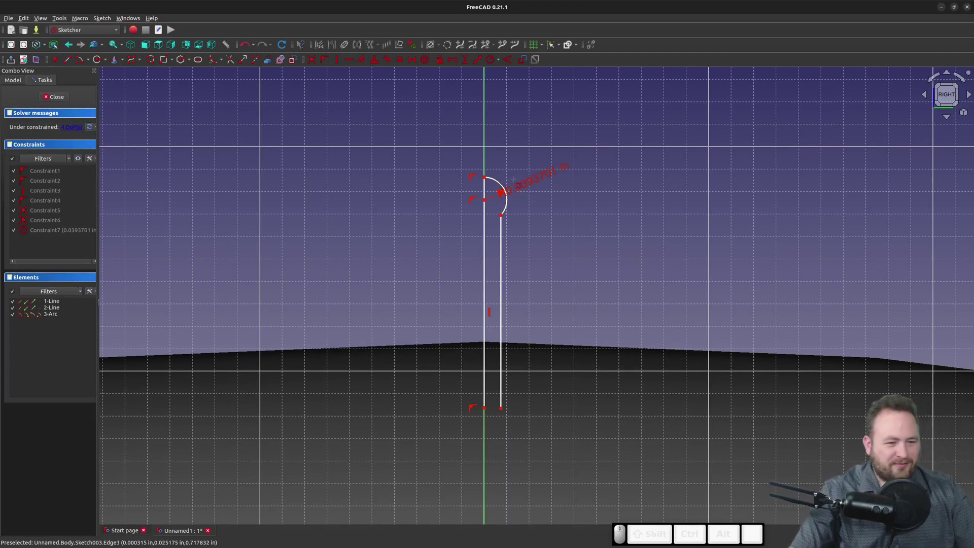
Set the length of the vertical line on the axis to 0.590551 in.
scroll(462, 71, down, 3)
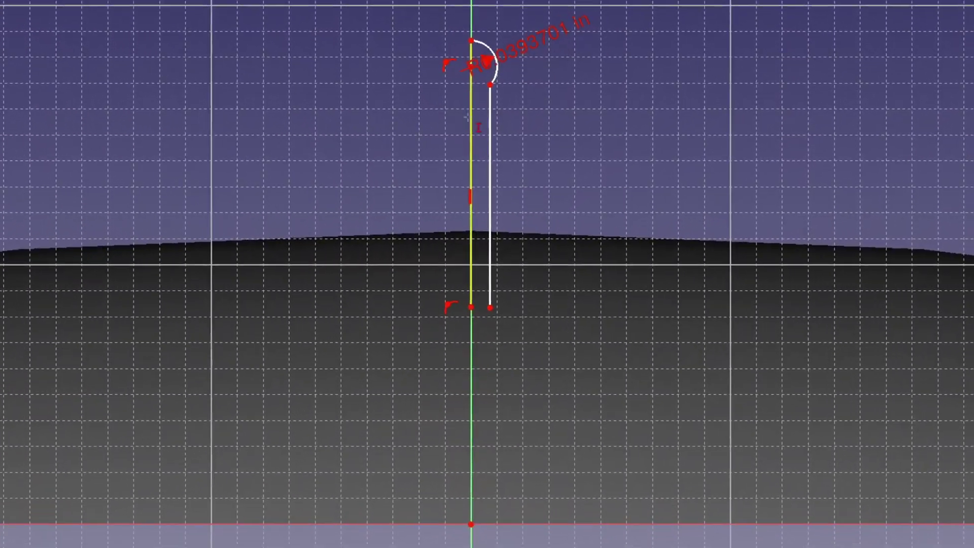
click(467, 118)
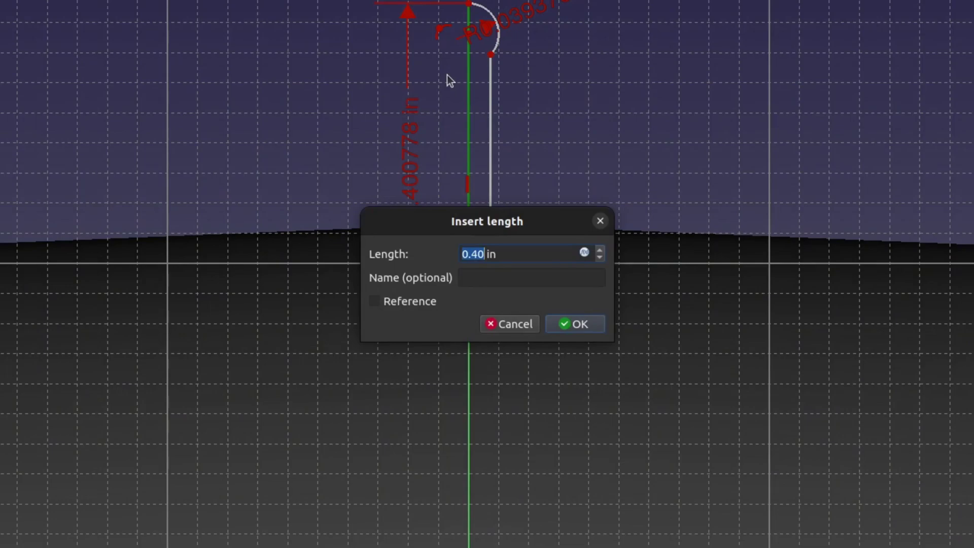
text(.590551)
key(Return)
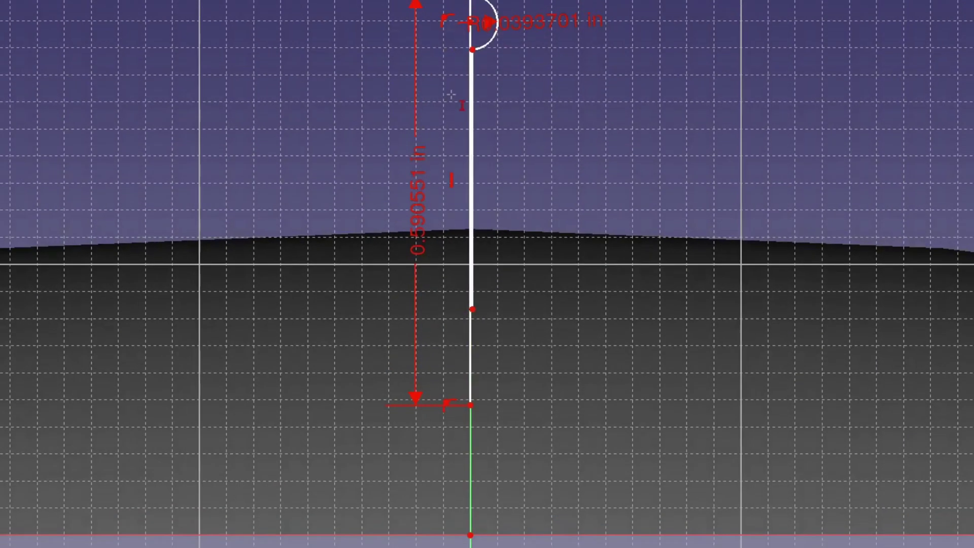
Move the lower end of the second line down beside the axis line's end and set their horizontal distance to 0.019685 in.
scroll(483, 306, up, 2)
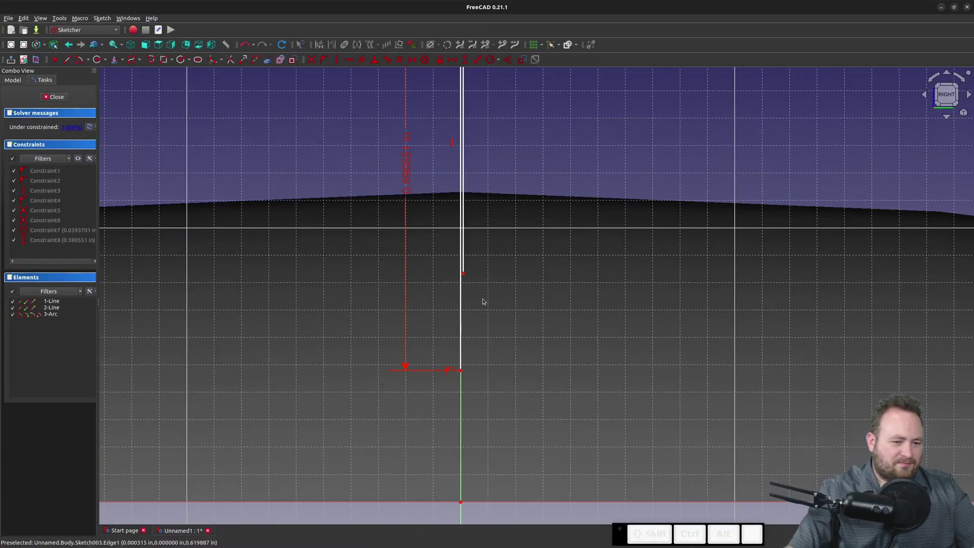
drag(470, 284, 488, 374)
click(452, 60)
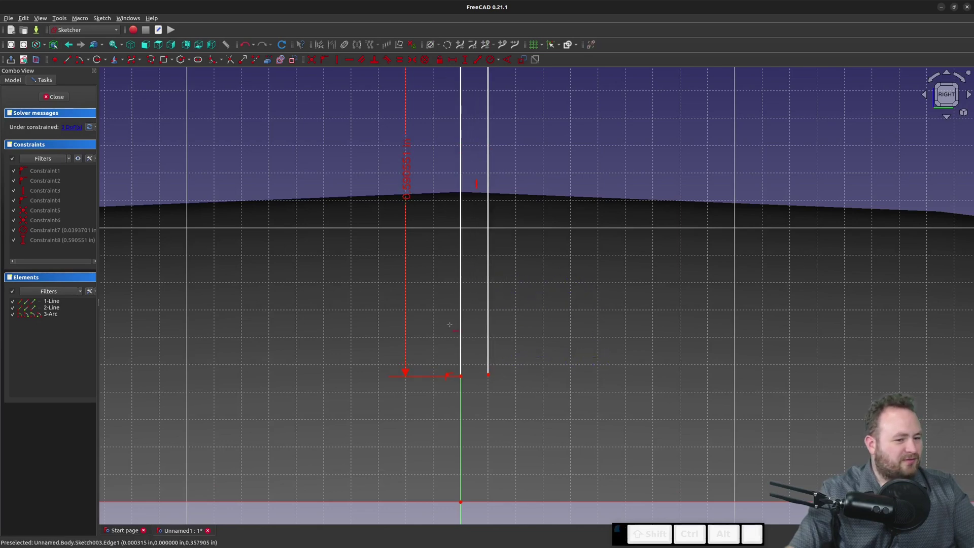
click(461, 376)
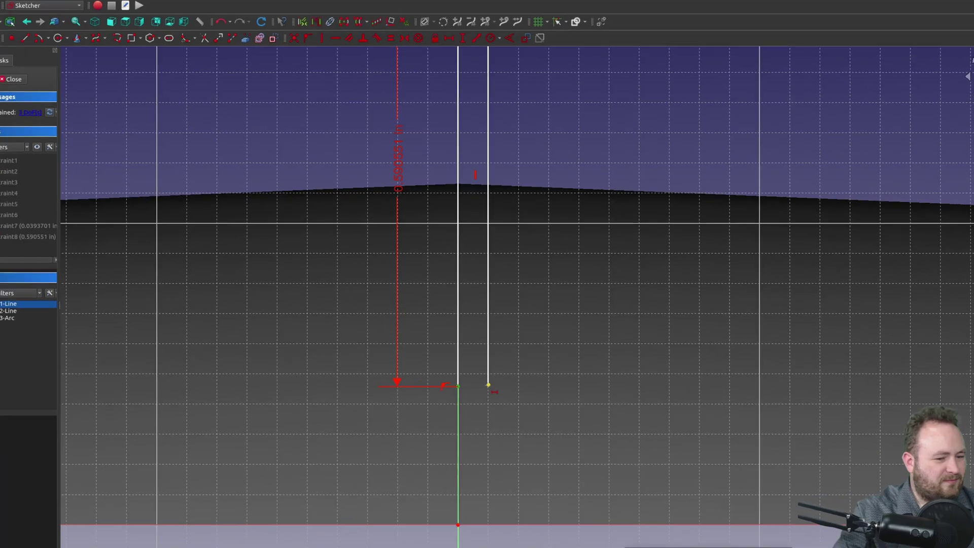
click(489, 375)
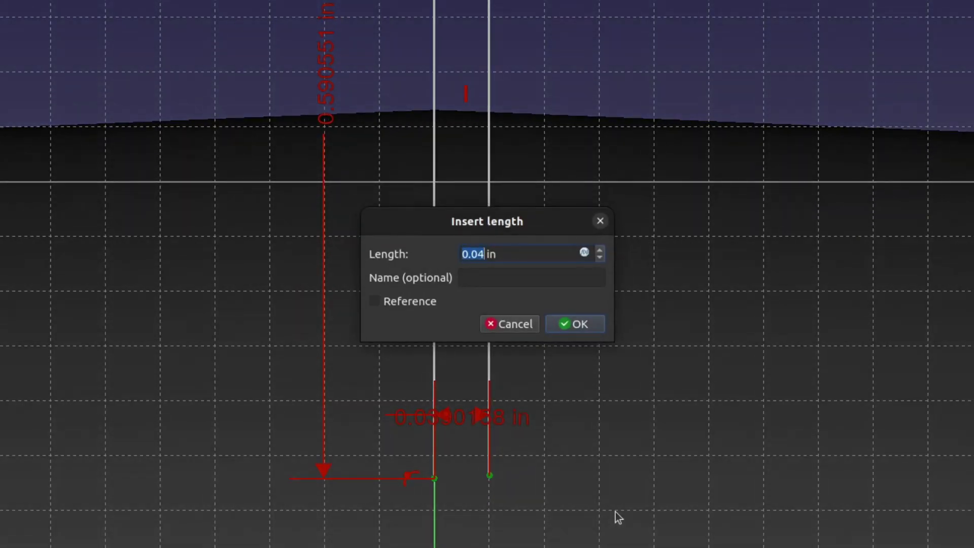
text(.019685)
key(Return)
scroll(616, 513, down, 7)
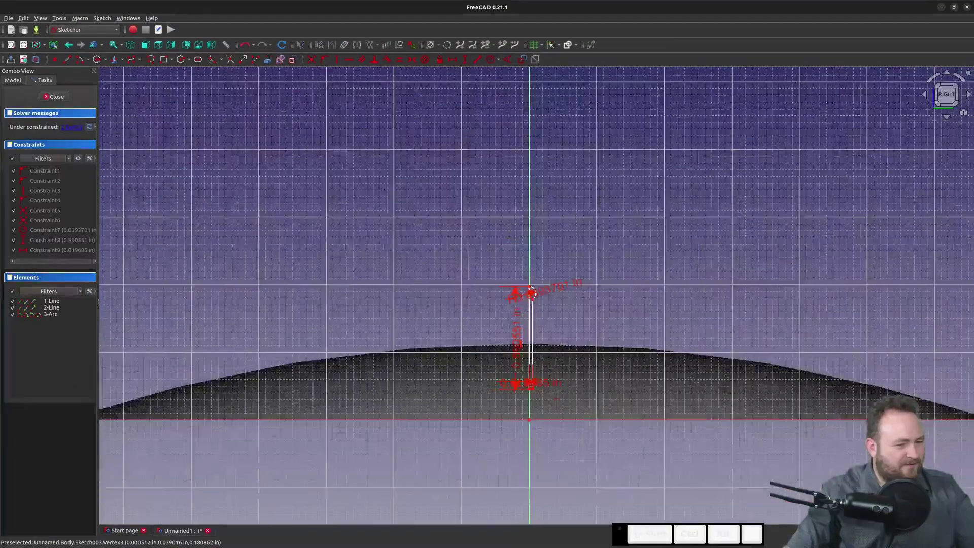
scroll(532, 294, up, 4)
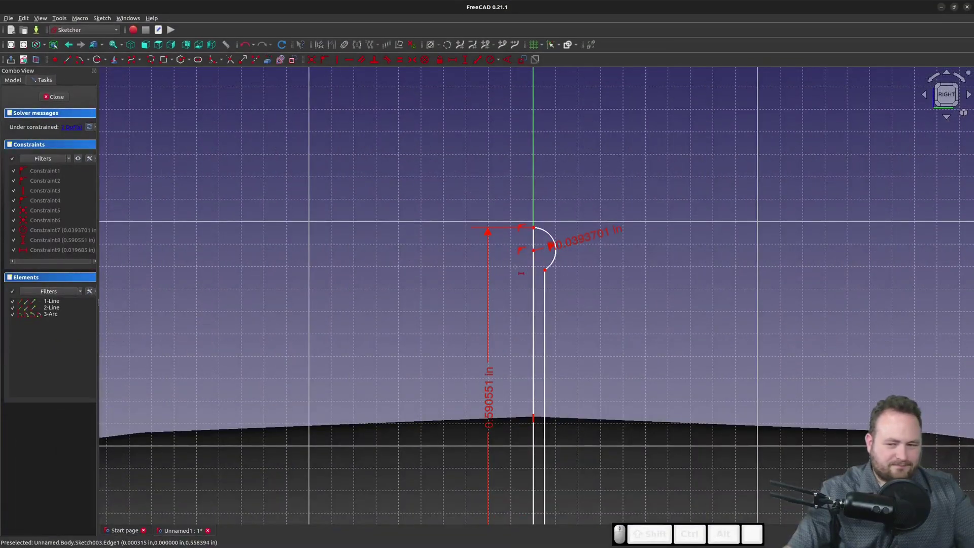
scroll(515, 267, down, 5)
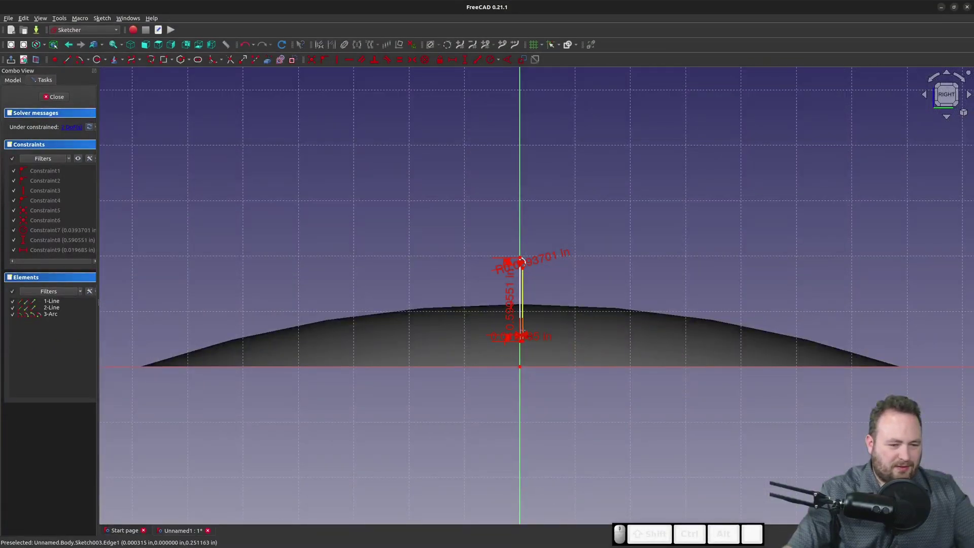
scroll(506, 342, up, 7)
click(559, 339)
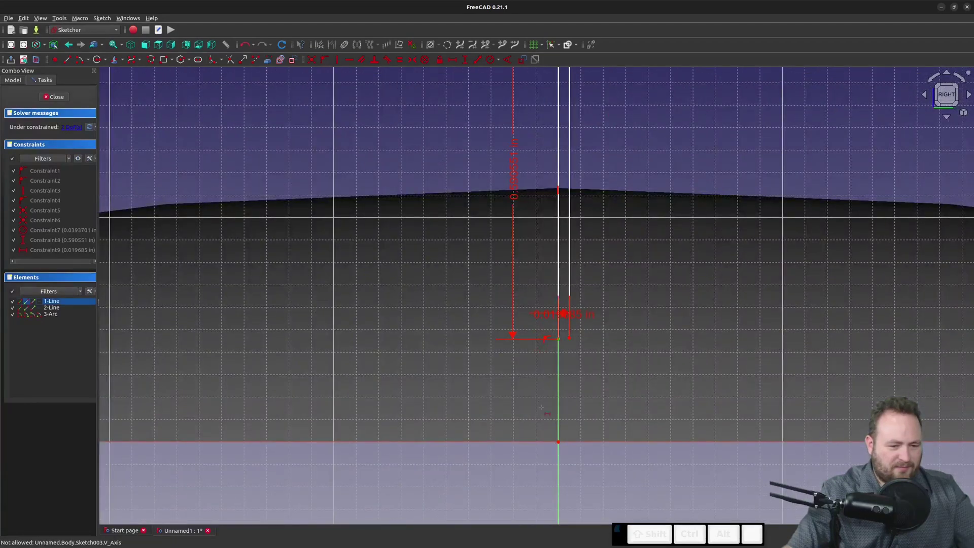
click(559, 444)
click(559, 442)
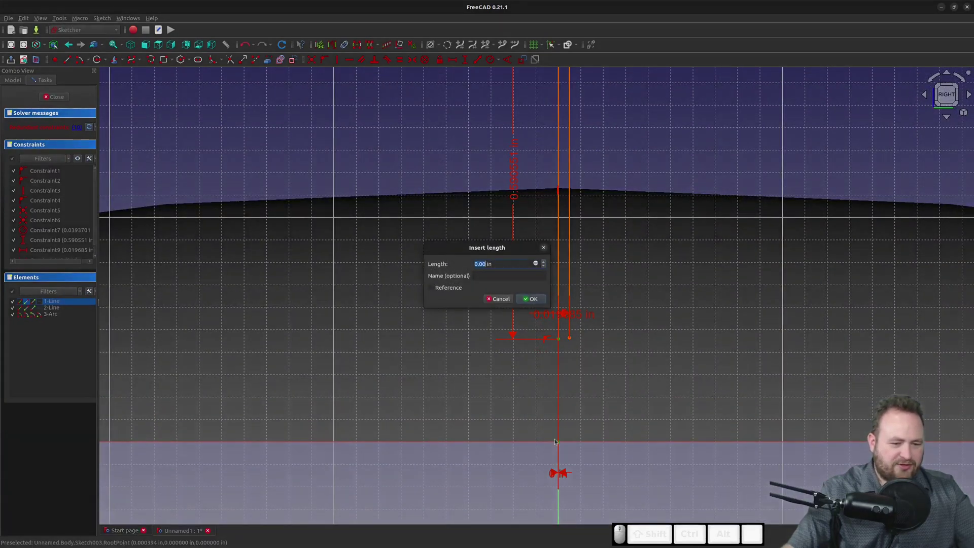
key(Escape)
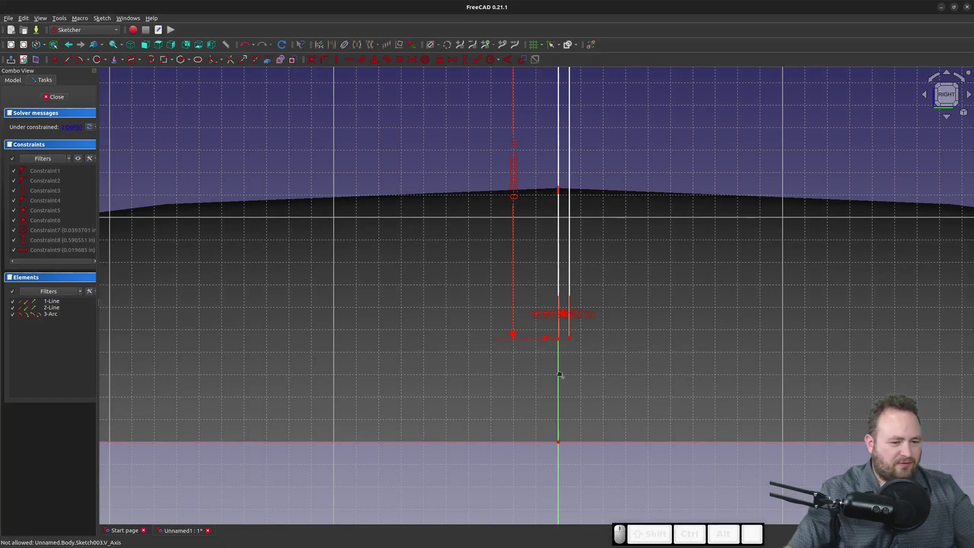
Constrain the vertical distance between the axis line's lower end and the origin to 0.3937 in.
click(560, 340)
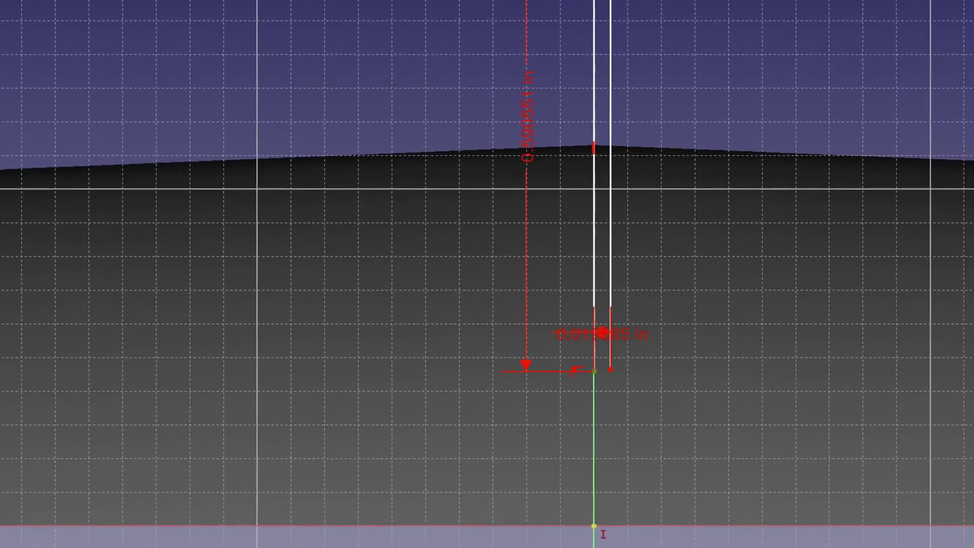
click(594, 526)
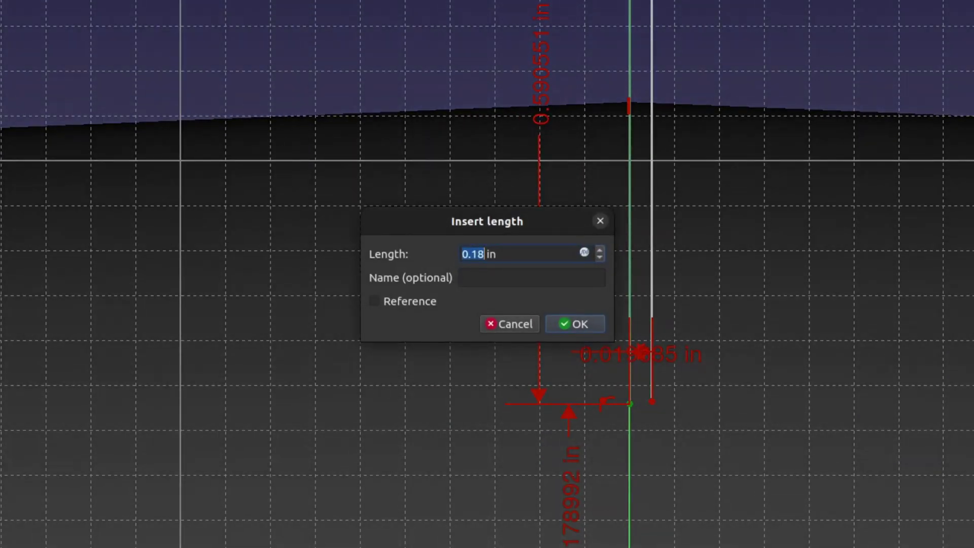
text(.3937)
key(Return)
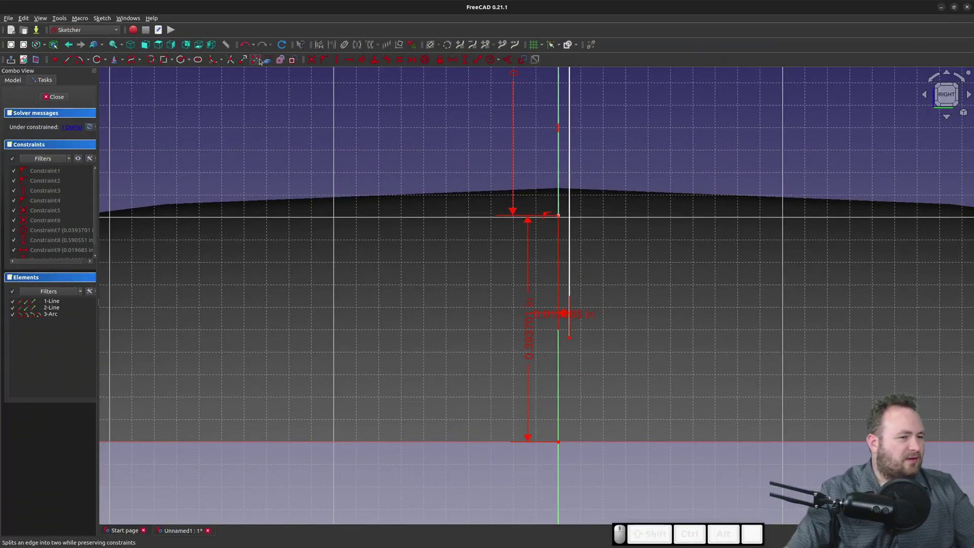
Constrain the lower ends of the two vertical lines to be horizontally aligned.
click(350, 61)
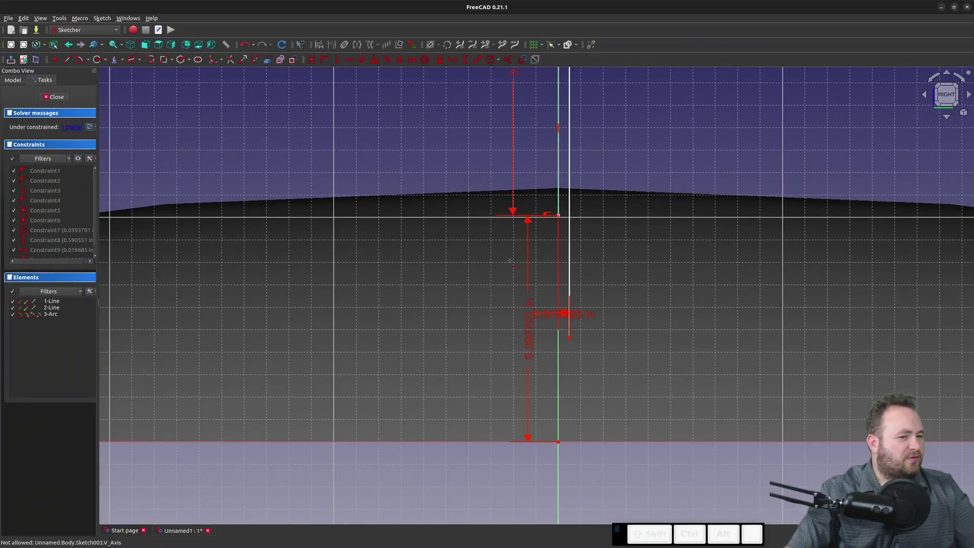
click(569, 338)
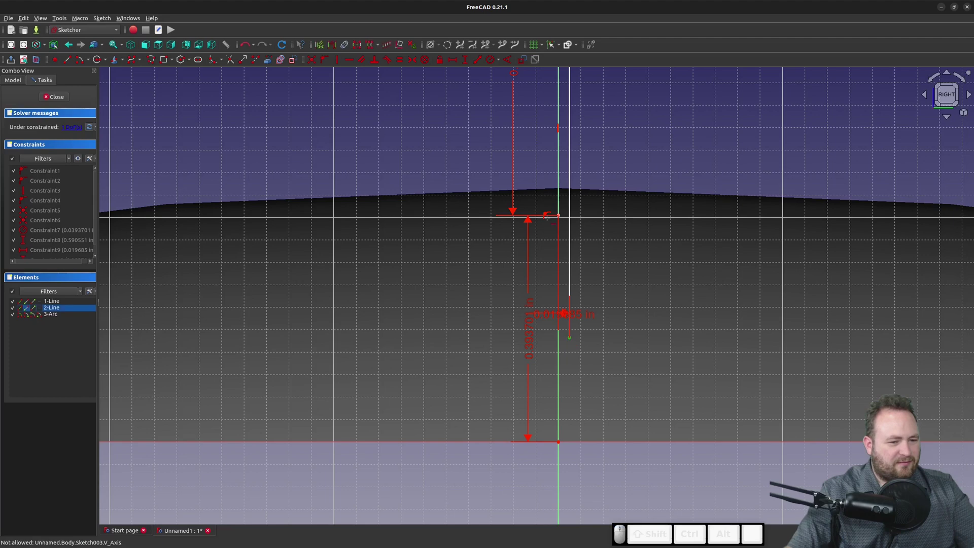
click(558, 216)
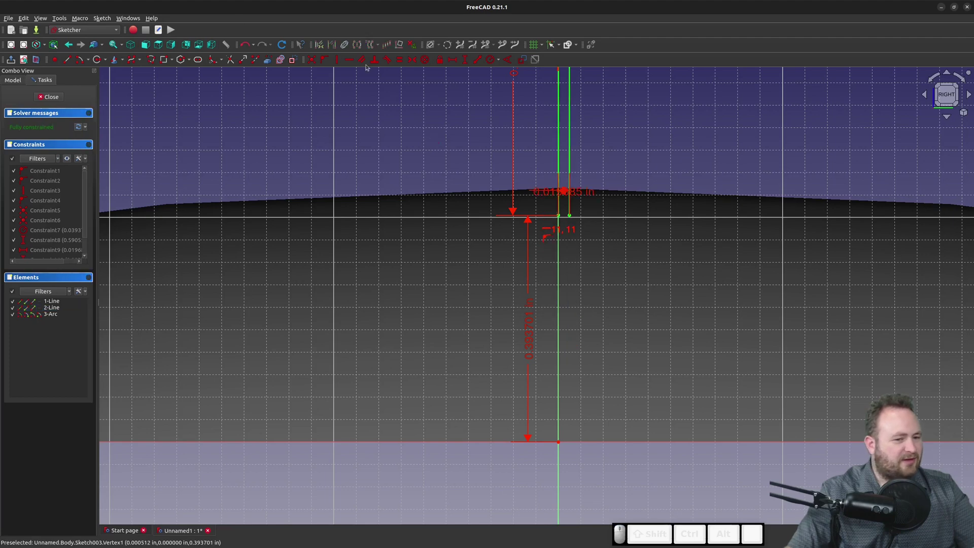
Close the pin profile with a line joining the lower ends of the two vertical lines, and exit the sketch.
click(68, 60)
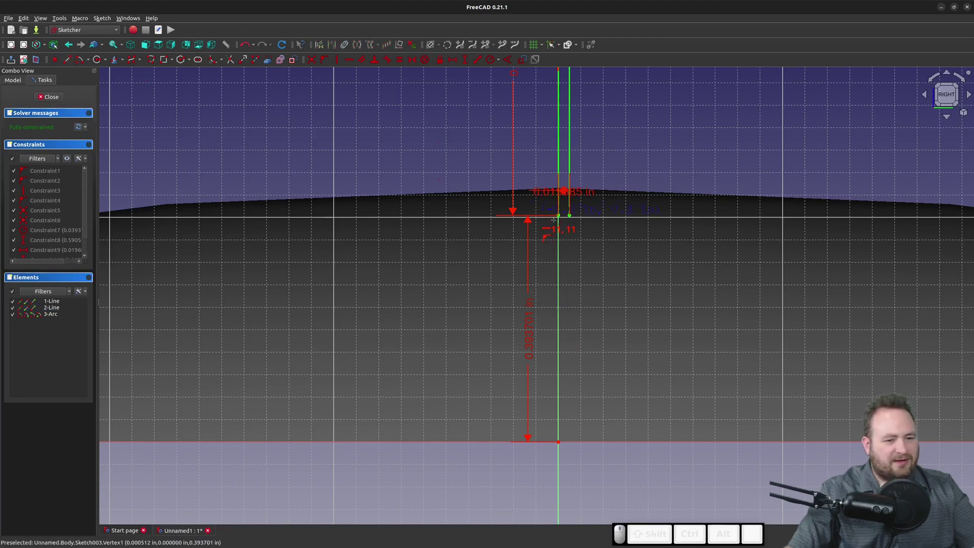
click(559, 216)
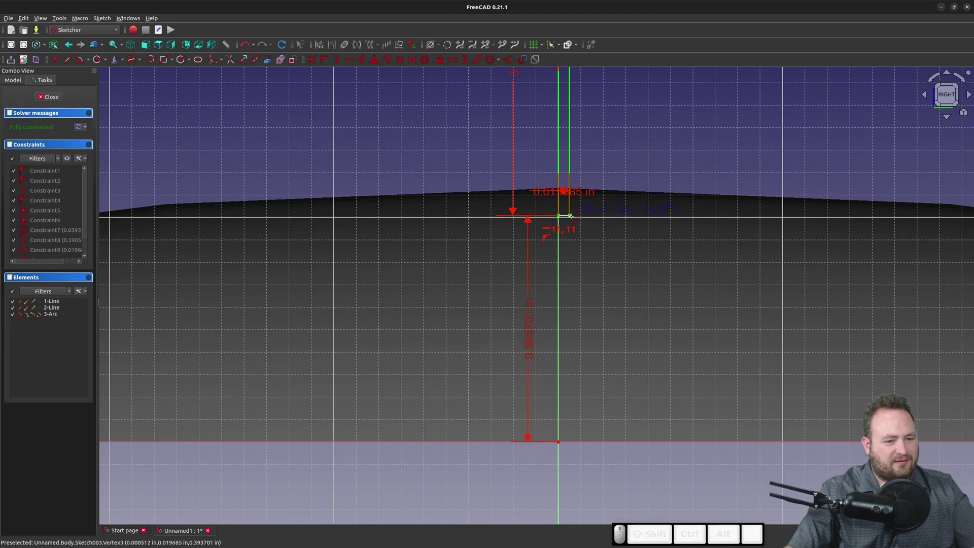
click(570, 216)
scroll(539, 305, down, 6)
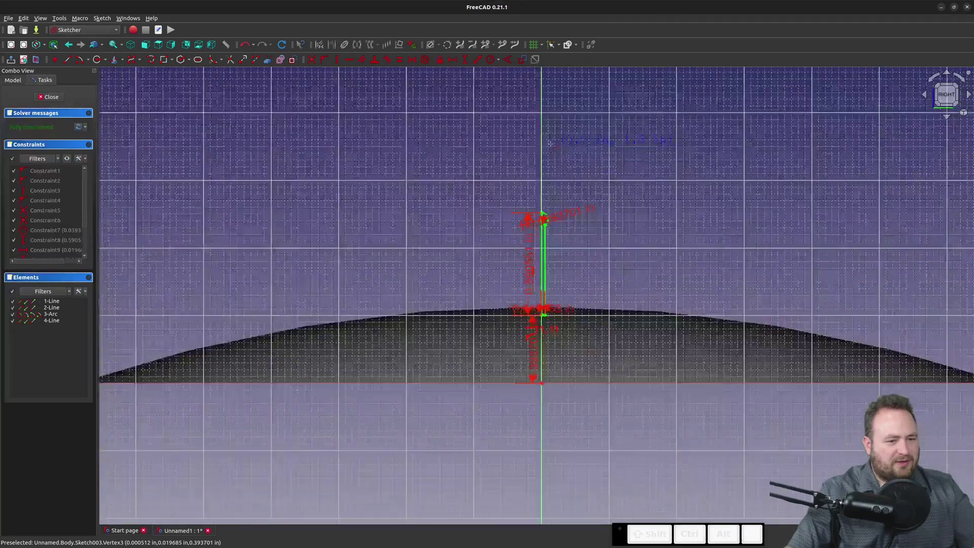
scroll(550, 142, up, 2)
scroll(518, 312, up, 1)
key(Escape)
scroll(537, 343, up, 2)
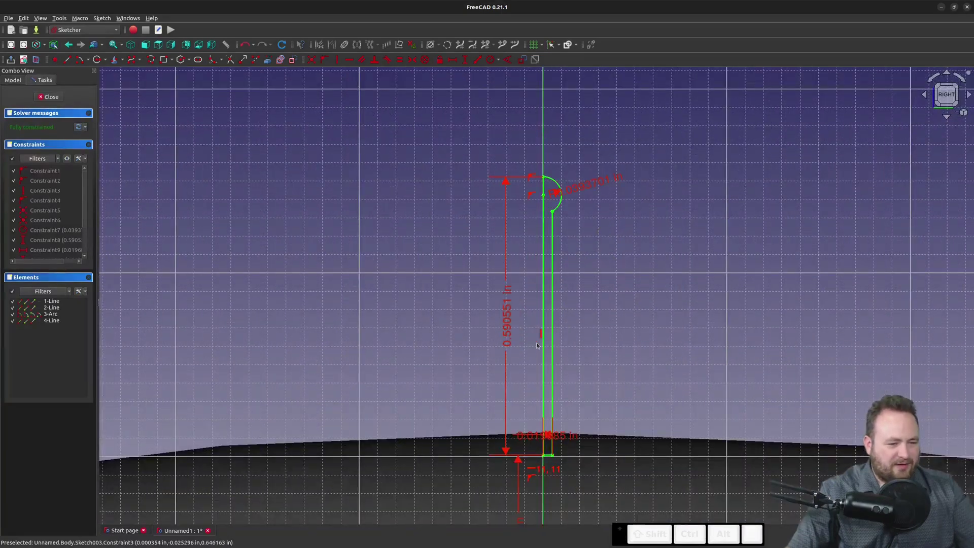
click(49, 97)
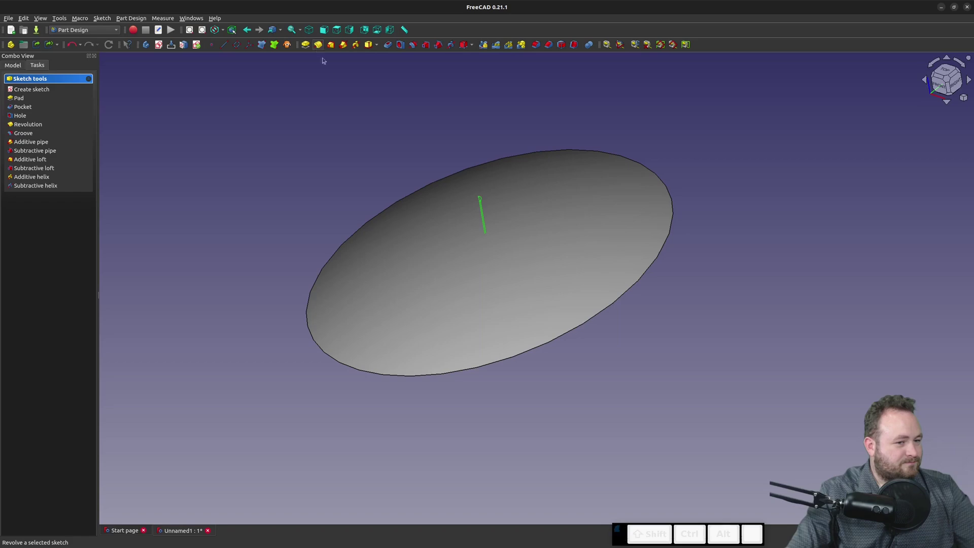
Revolve the pin profile 360° around the vertical sketch axis.
click(318, 45)
scroll(430, 198, up, 5)
scroll(398, 192, down, 3)
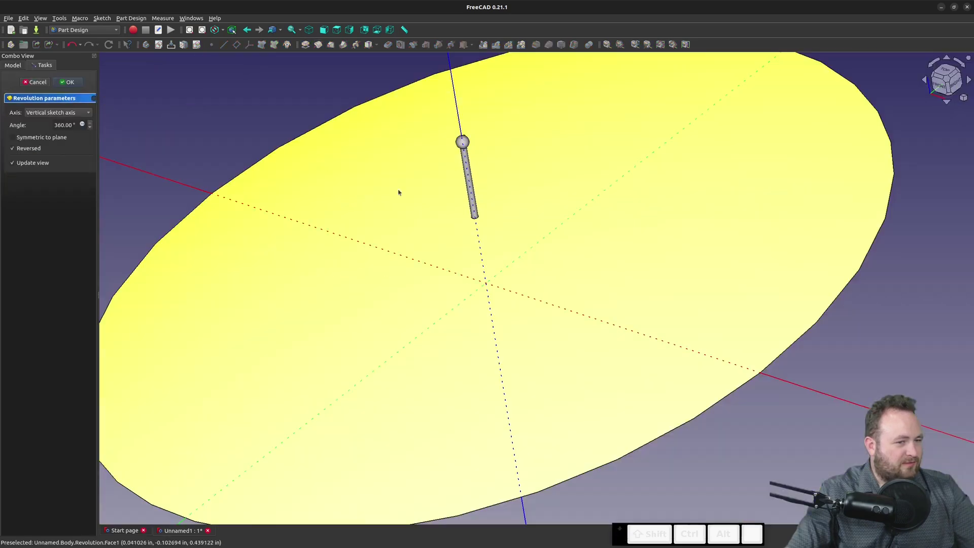
click(67, 82)
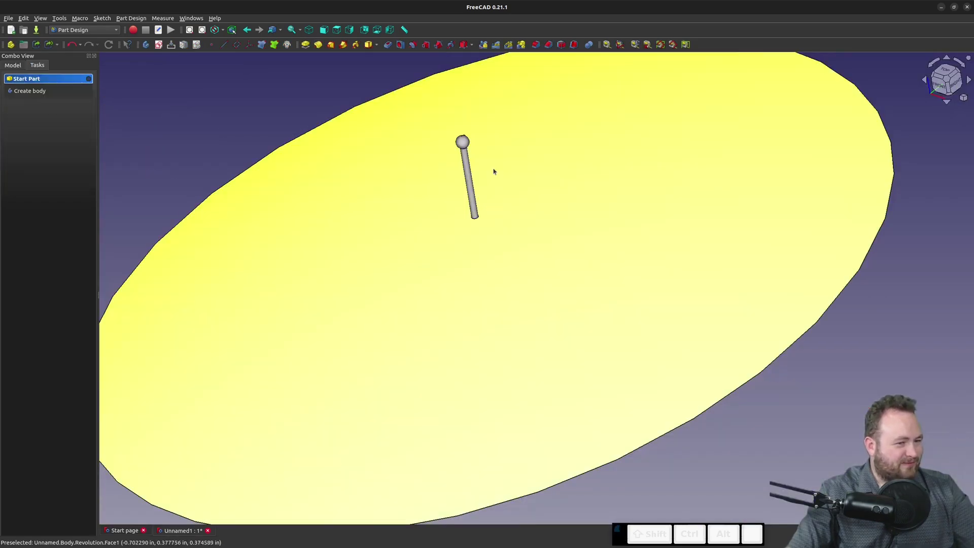
Make Sketch and Sketch001 of the AdditivePipe visible in the model.
scroll(496, 169, down, 5)
middle_drag(339, 205, 363, 191)
click(12, 65)
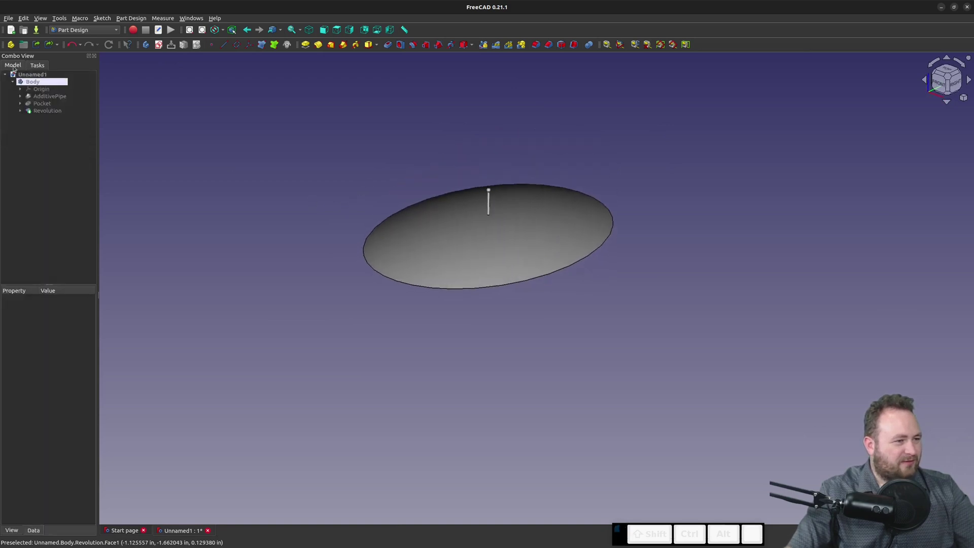
click(20, 96)
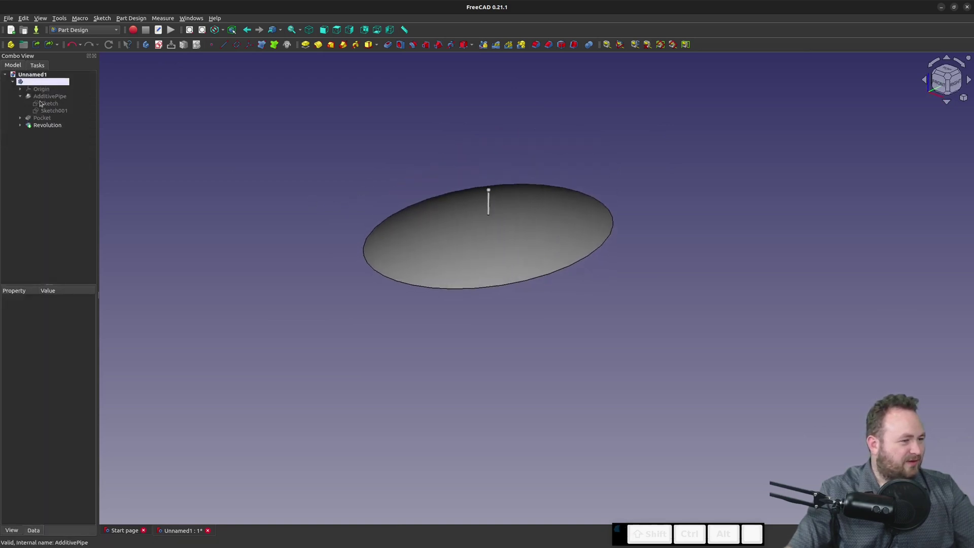
click(49, 103)
key(space)
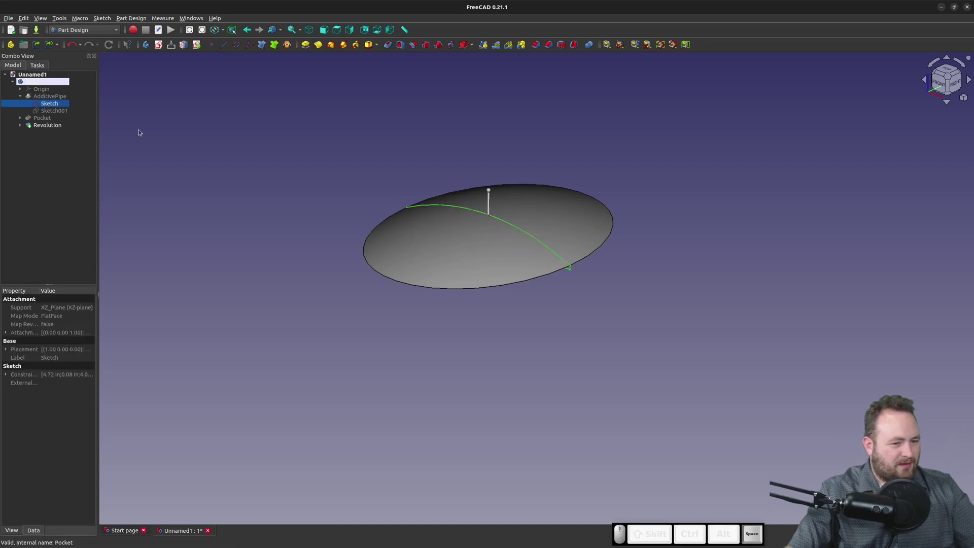
click(54, 110)
key(space)
scroll(459, 166, down, 3)
click(446, 261)
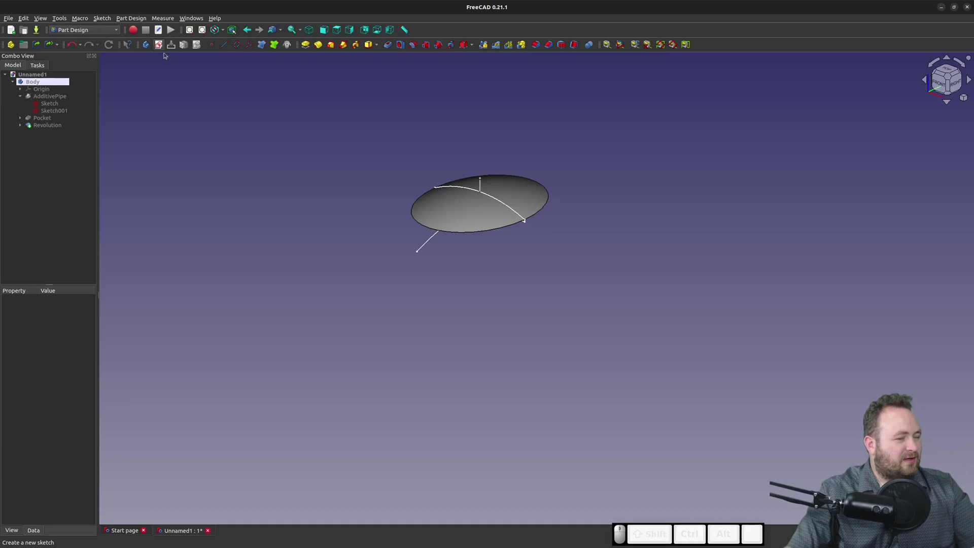
Open the AdditivePipe's Sketch to read the arc centre's distance dimension, and close the sketch again.
scroll(513, 220, up, 5)
mouse_move(559, 207)
middle_down()
mouse_move(568, 200)
mouse_move(551, 206)
middle_up()
double_click(49, 103)
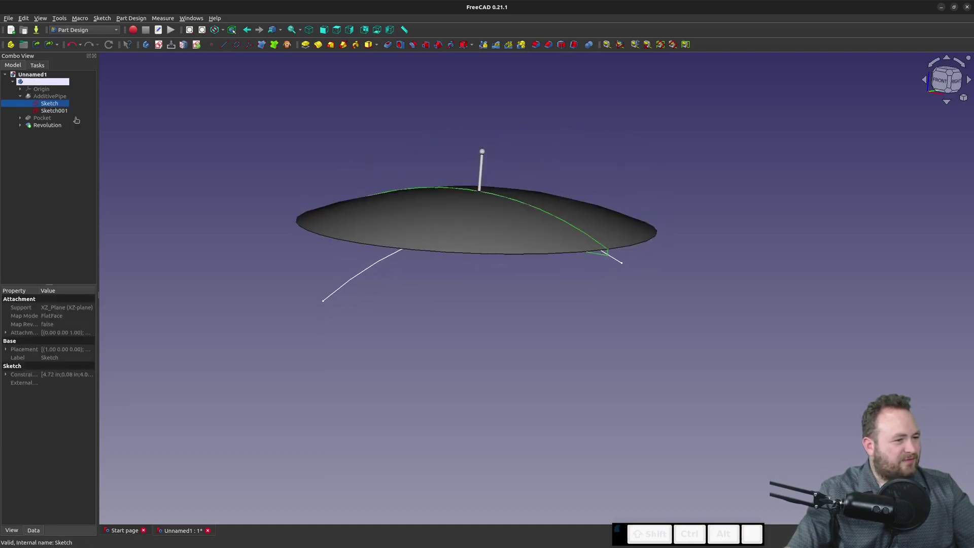
scroll(440, 397, up, 3)
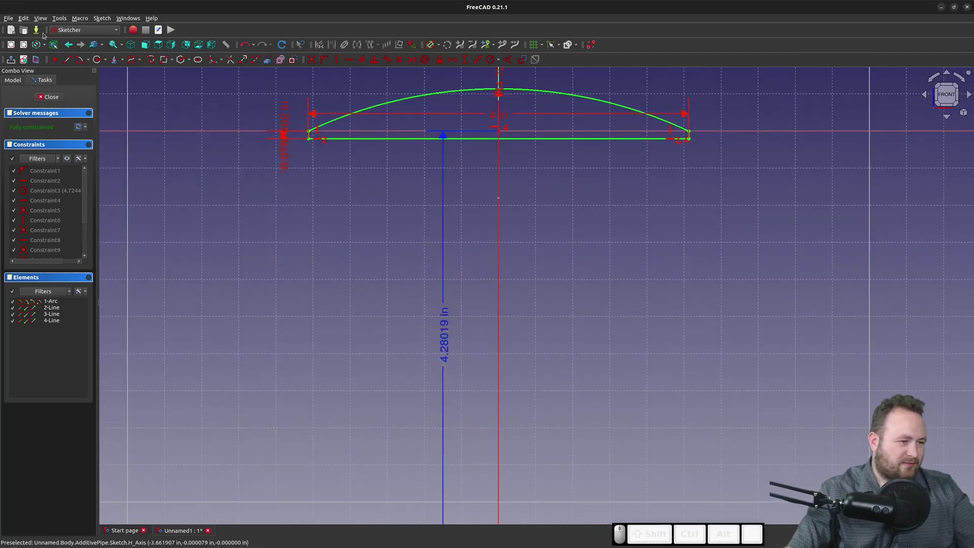
click(50, 97)
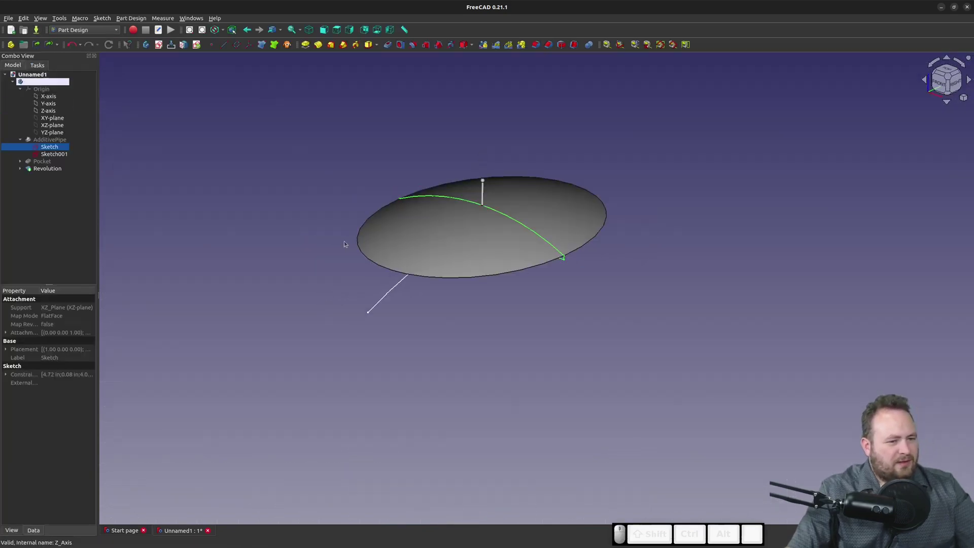
Start a datum line attached to the body's Y-axis.
click(556, 298)
scroll(556, 291, down, 2)
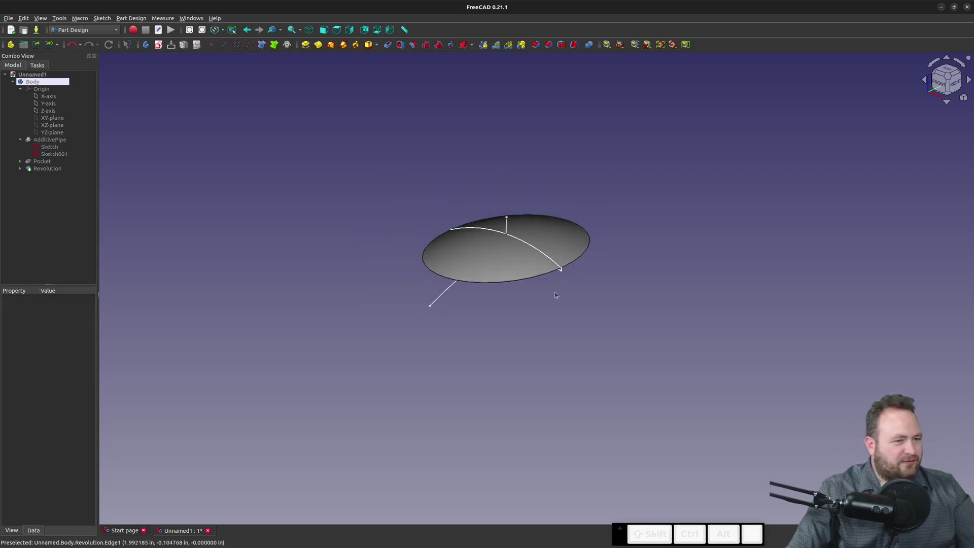
scroll(555, 292, up, 3)
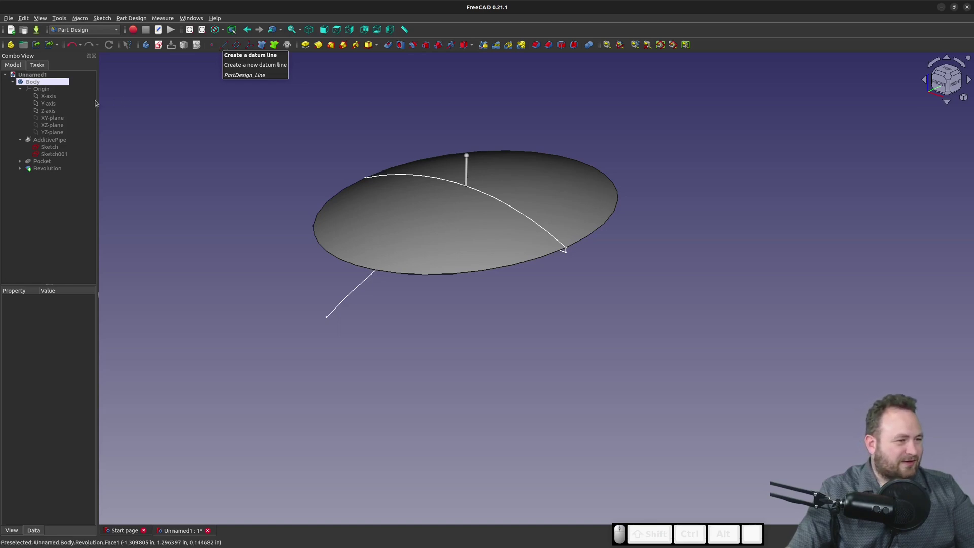
click(49, 104)
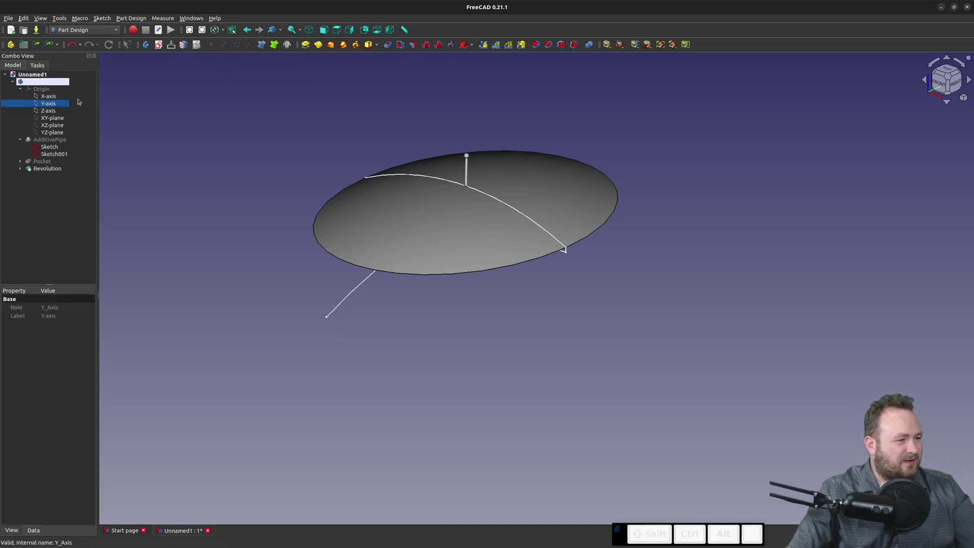
click(225, 46)
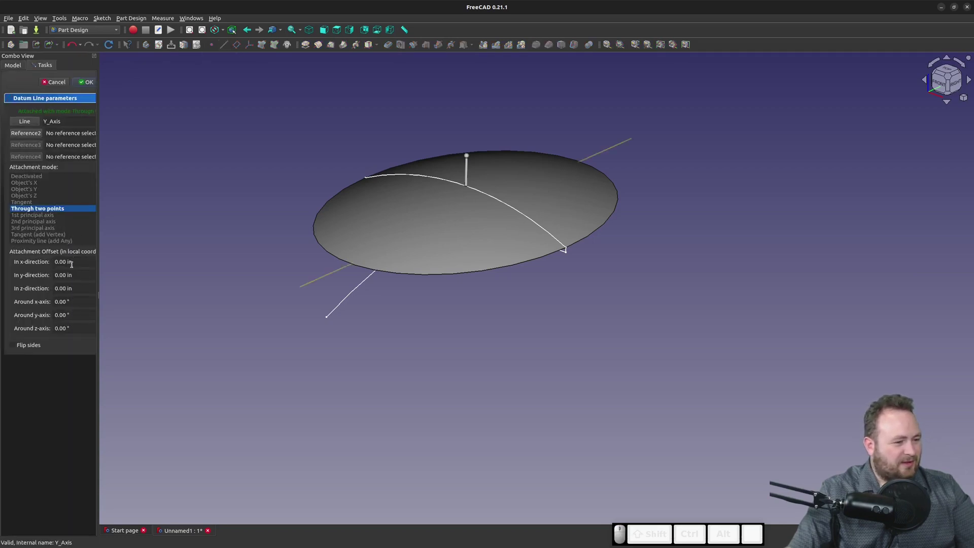
Try a datum line offset of 4 in the x-direction and reset it to 0.
drag(25, 260, 17, 246)
text(4)
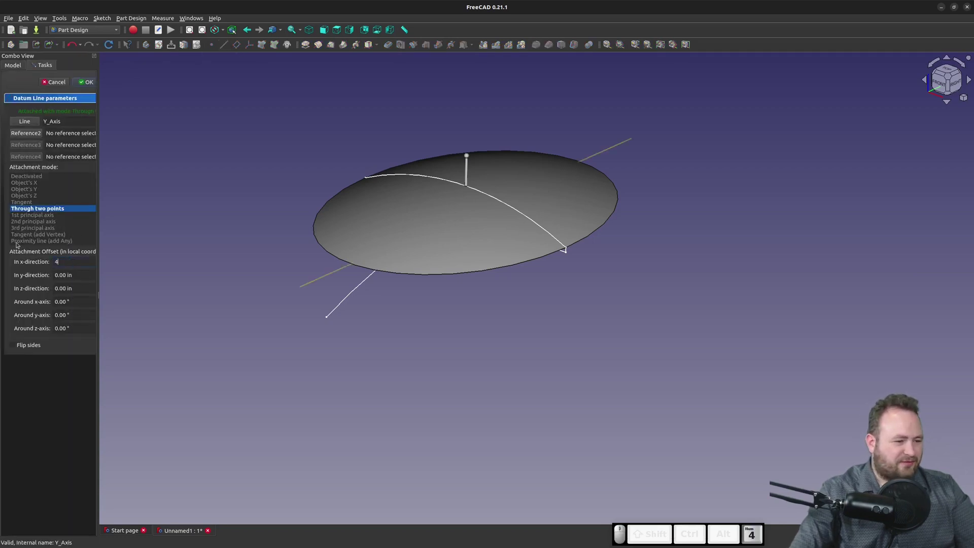
click(73, 276)
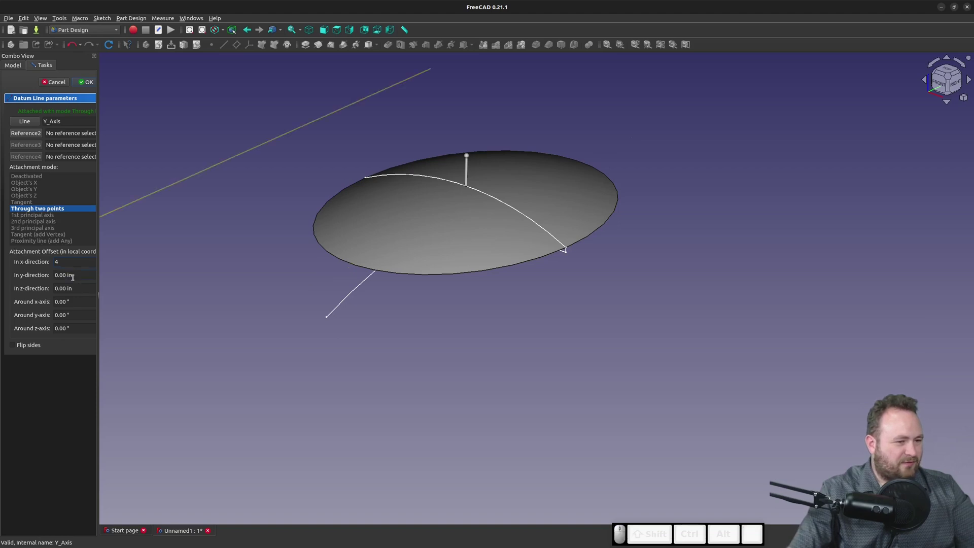
key(BackSpace)
text(0)
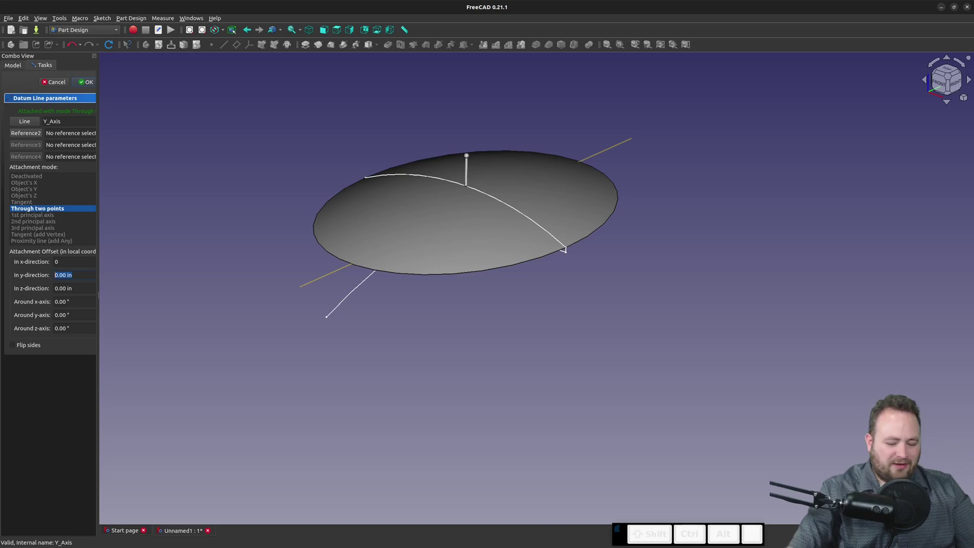
Set the datum line's y-direction offset to 4.28019 and enable Flip sides.
text(4.2801)
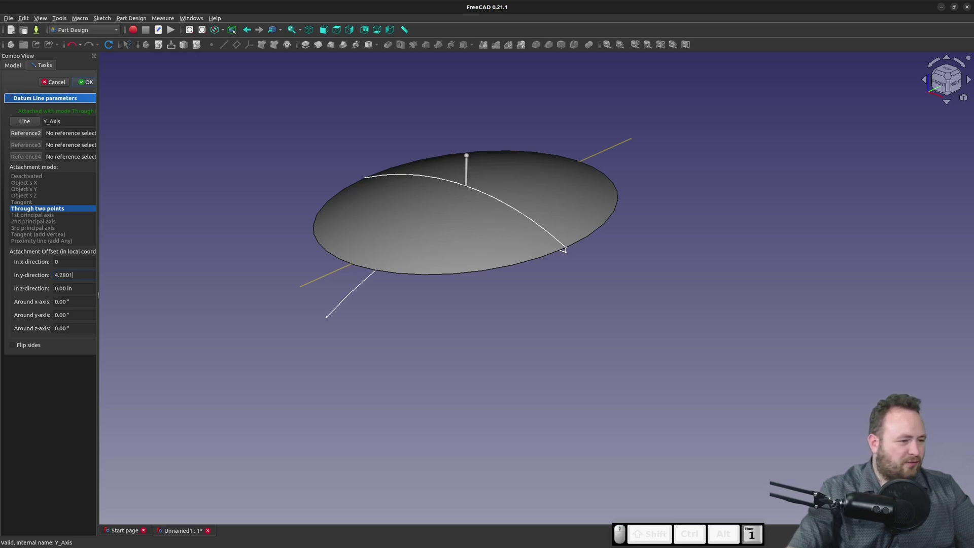
text(9)
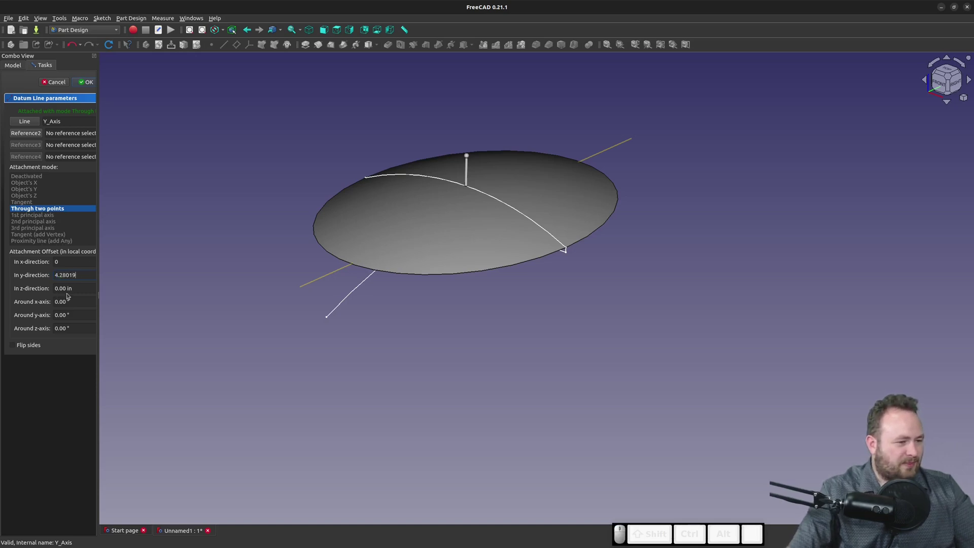
click(67, 292)
scroll(488, 355, down, 3)
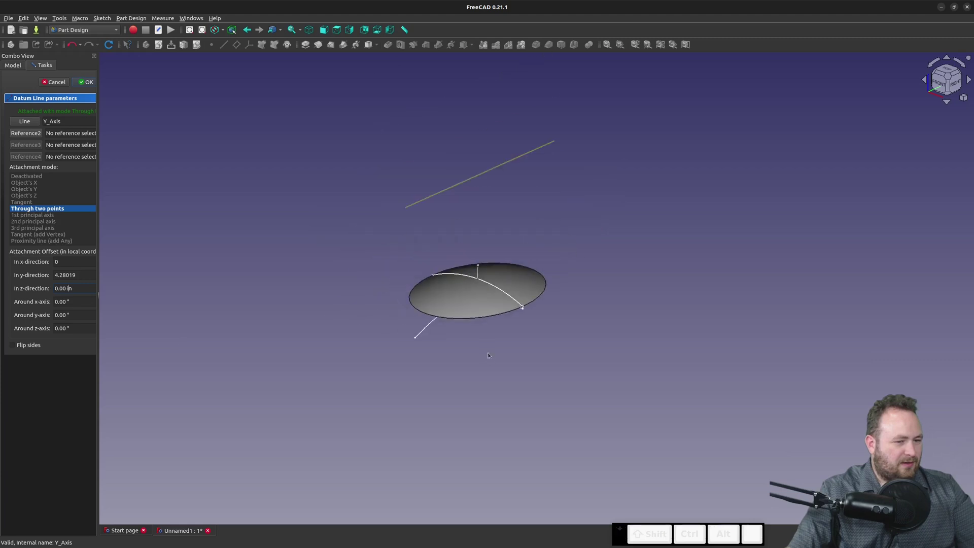
click(70, 288)
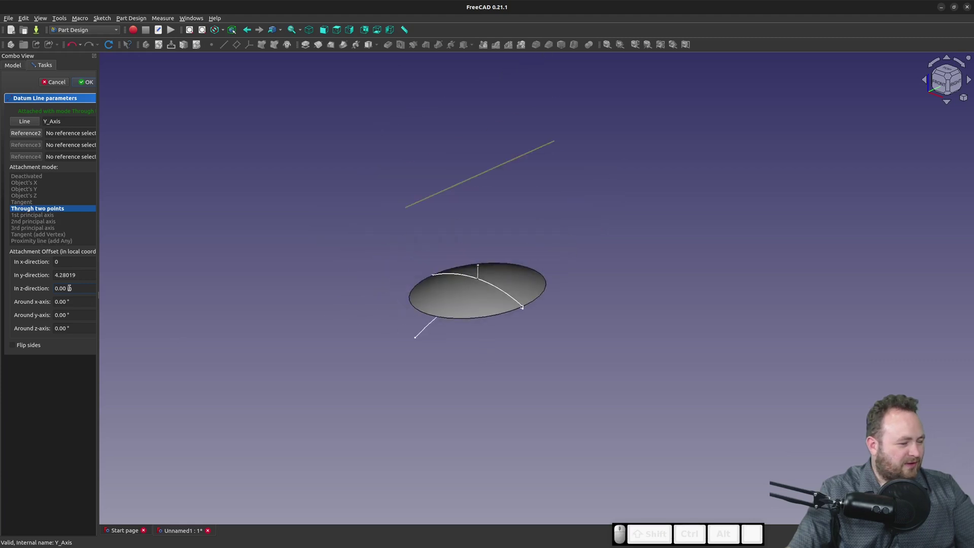
click(14, 346)
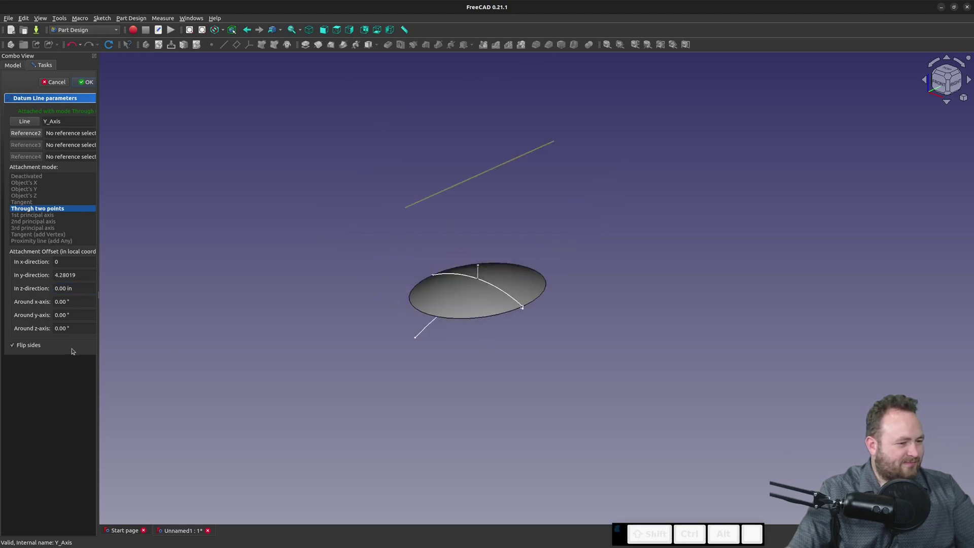
Turn off Flip sides, set the datum line's y-direction offset to -4.28019 and accept the line.
click(13, 345)
click(80, 275)
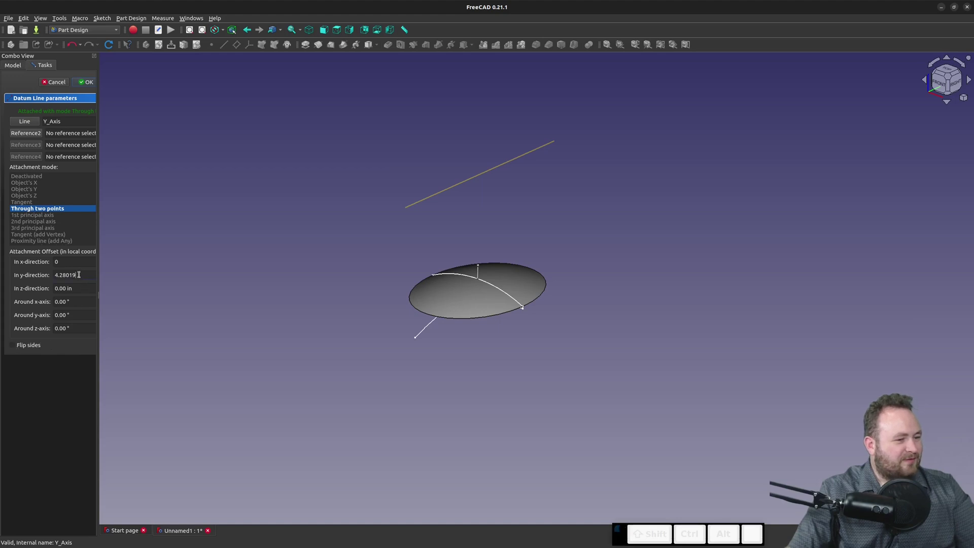
key(Home)
text(-)
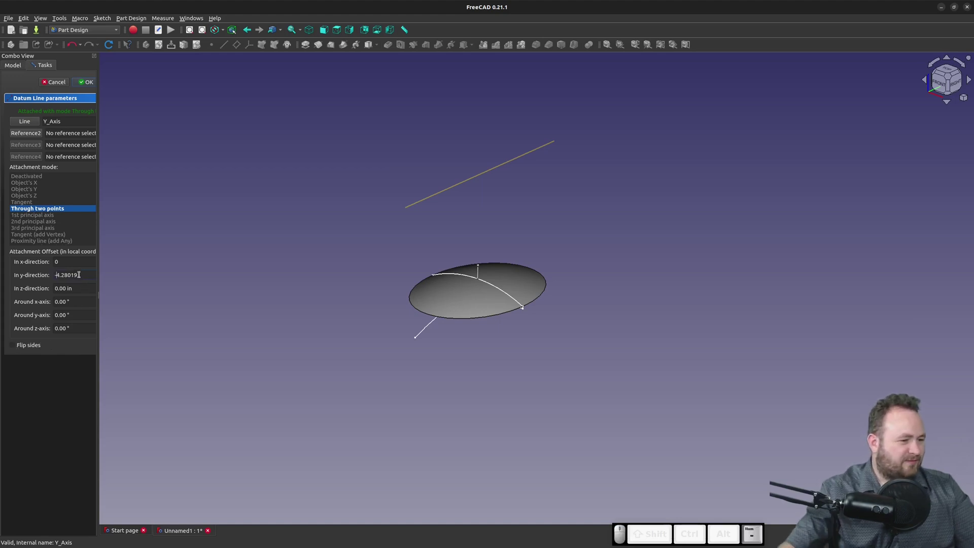
click(83, 287)
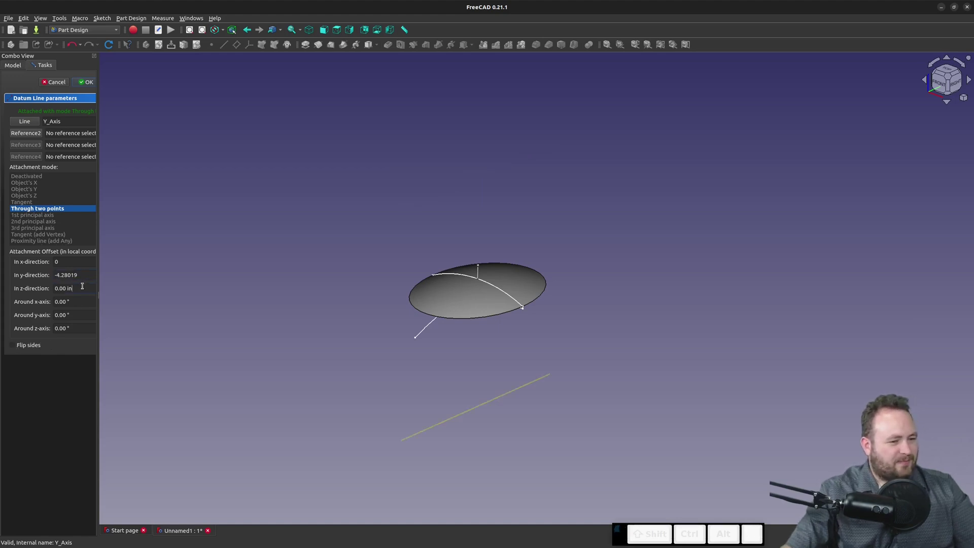
click(85, 82)
Create a second datum line attached to the body's X-axis with a y-direction offset of -200 mm.
scroll(520, 305, up, 3)
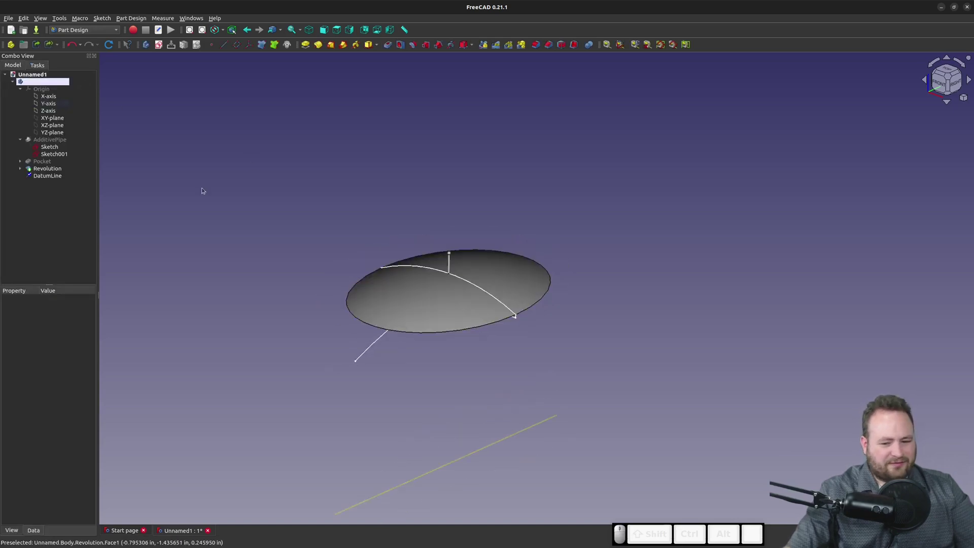
click(48, 97)
click(224, 45)
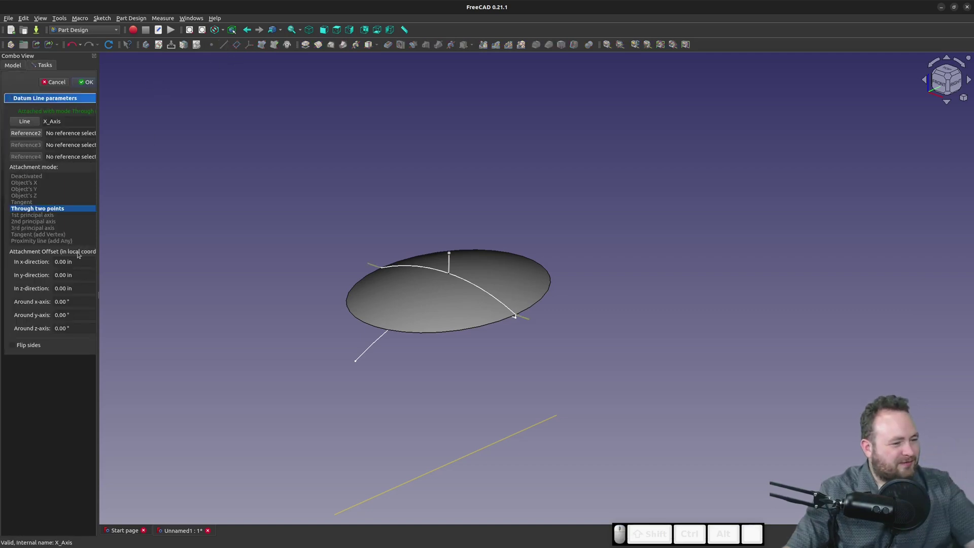
triple_click(76, 273)
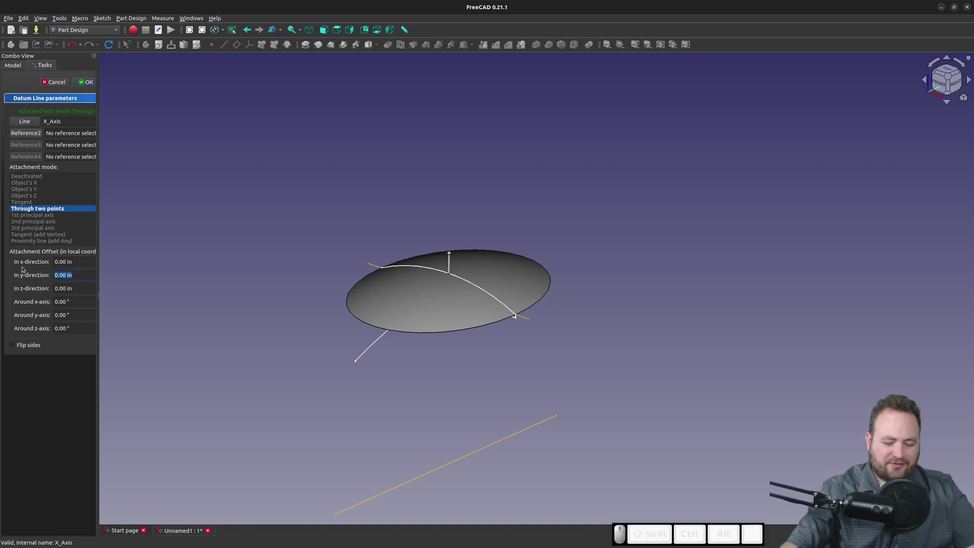
text(-200MM)
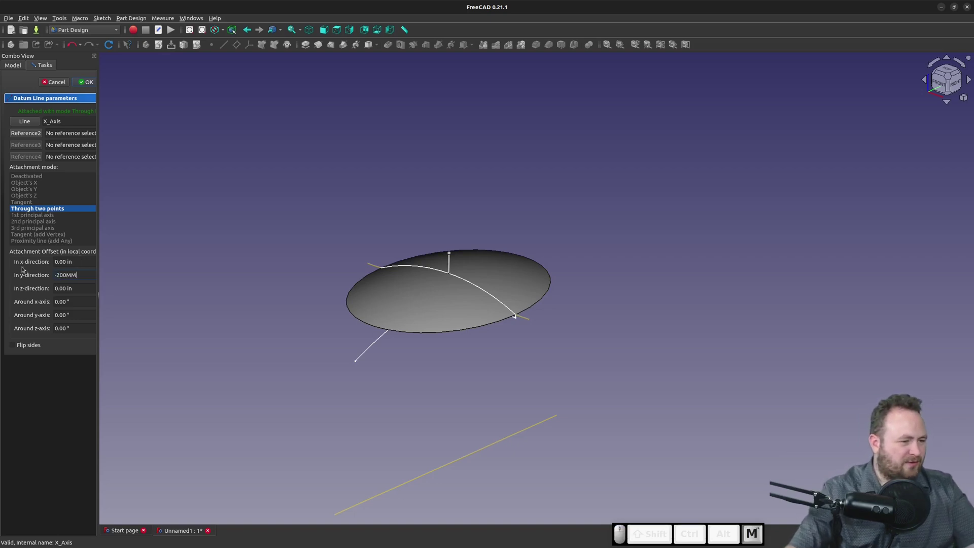
key(BackSpace)
key(BackSpace)
key(Caps_Lock)
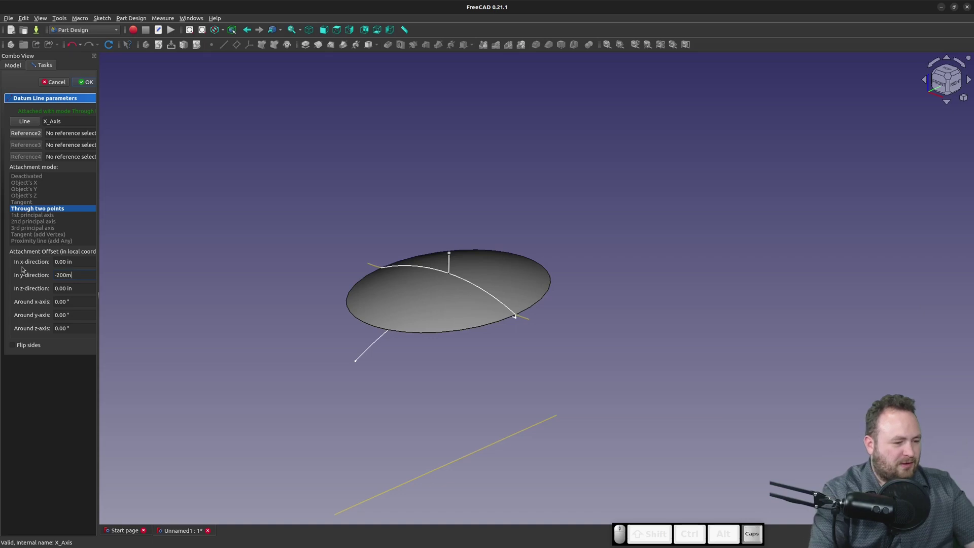
text(mm)
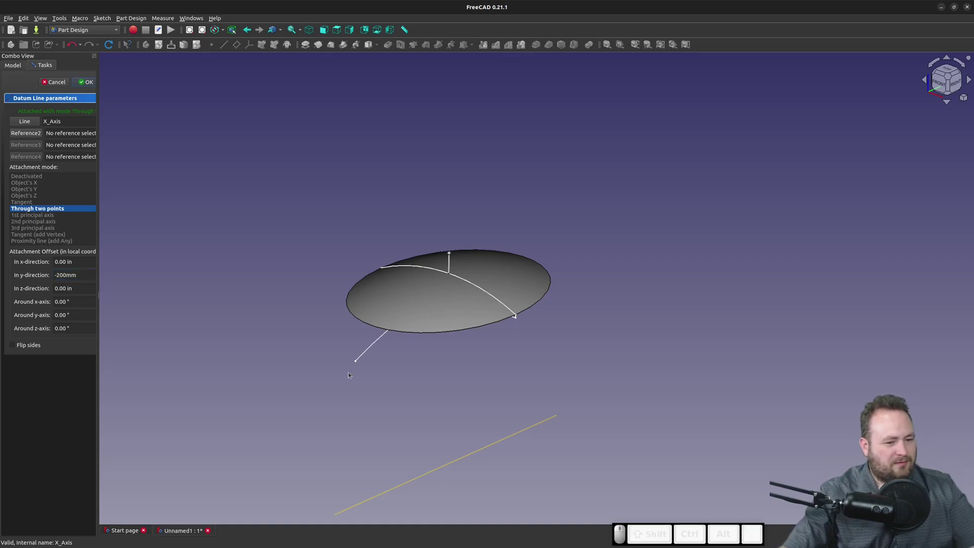
scroll(513, 262, down, 7)
scroll(518, 268, up, 4)
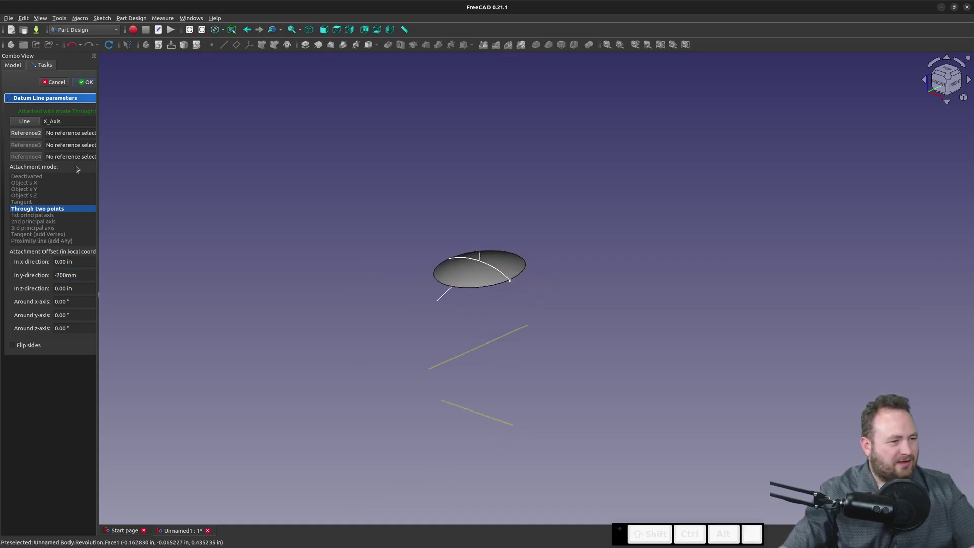
click(85, 82)
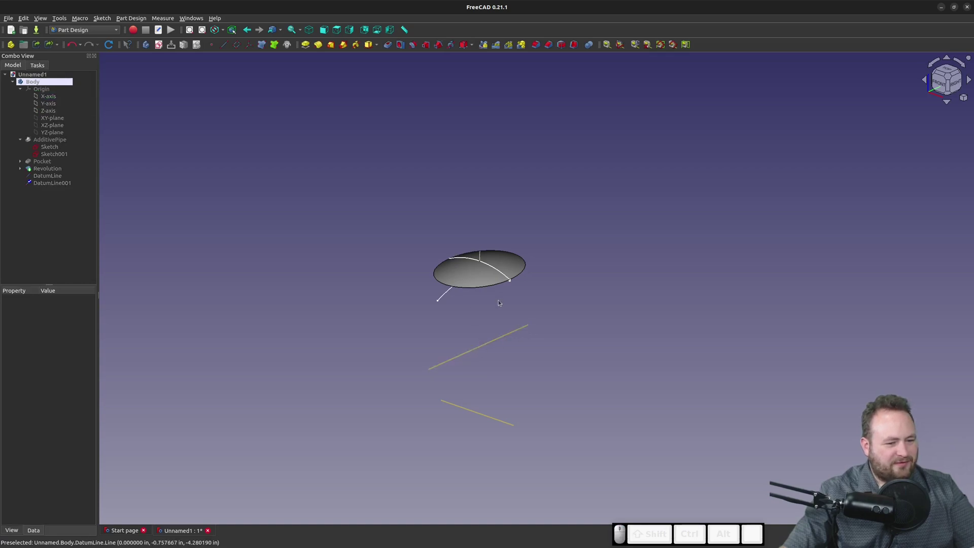
Select the AdditivePipe's Sketch arc, the X-axis datum line and the Sketch001 curve in turn to compare the curves with their axes.
click(496, 271)
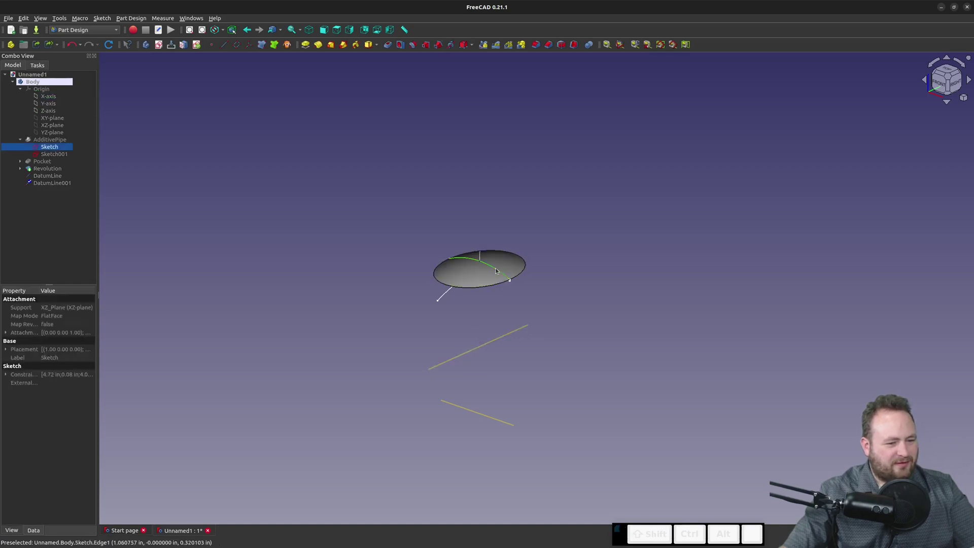
click(466, 419)
click(473, 413)
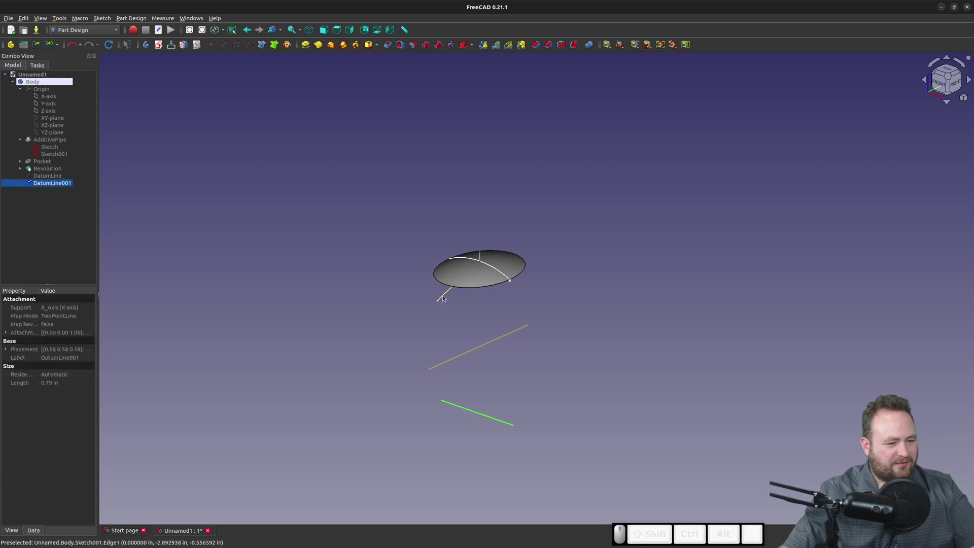
click(449, 291)
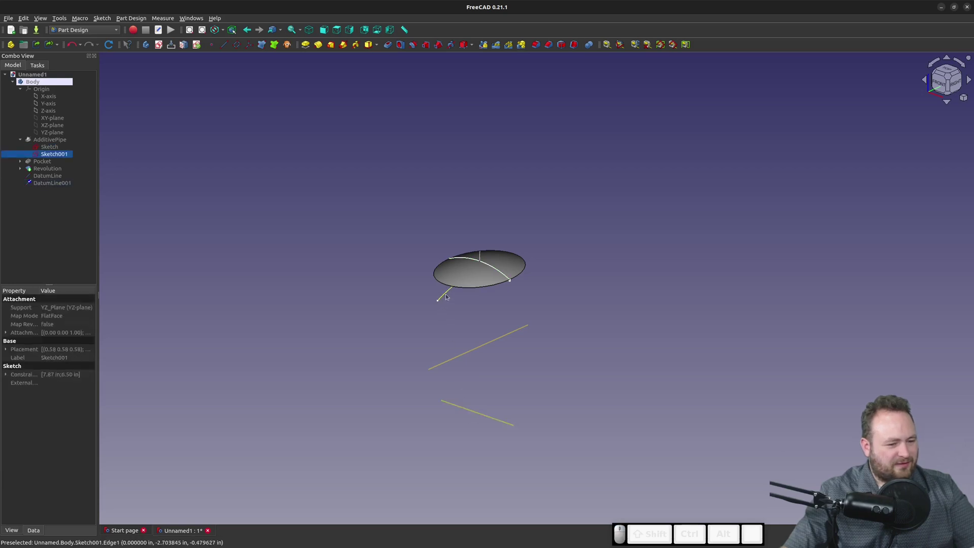
scroll(499, 237, up, 3)
scroll(501, 238, down, 2)
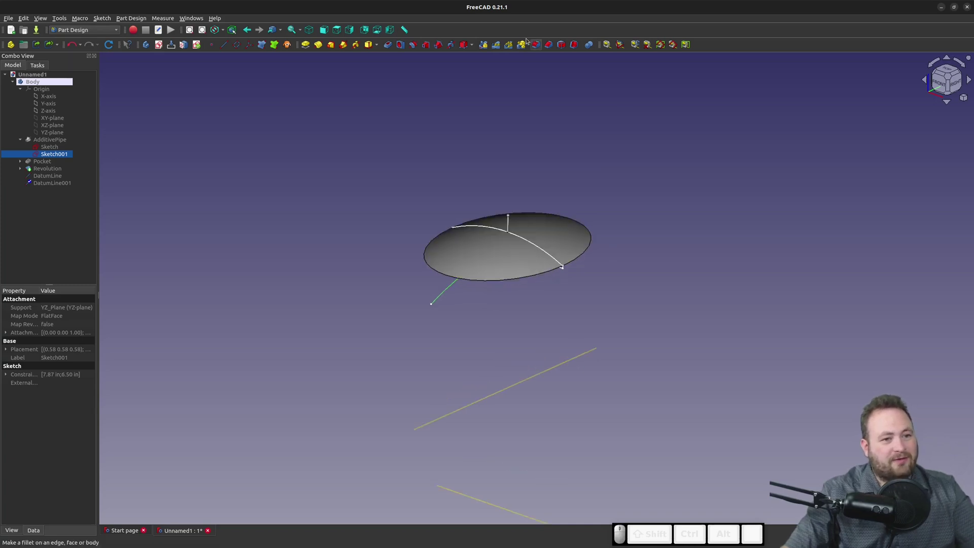
Start a MultiTransform of the Revolution pin feature.
click(521, 45)
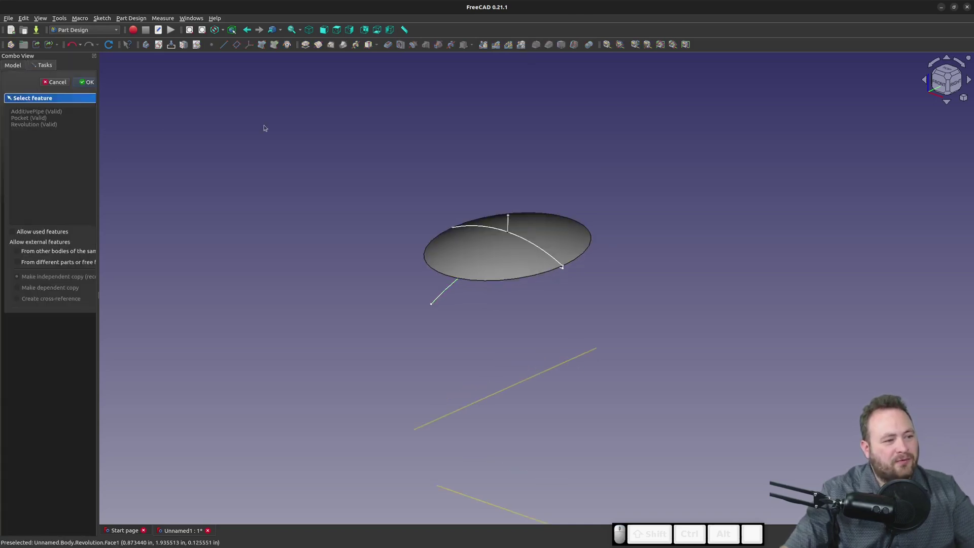
click(20, 124)
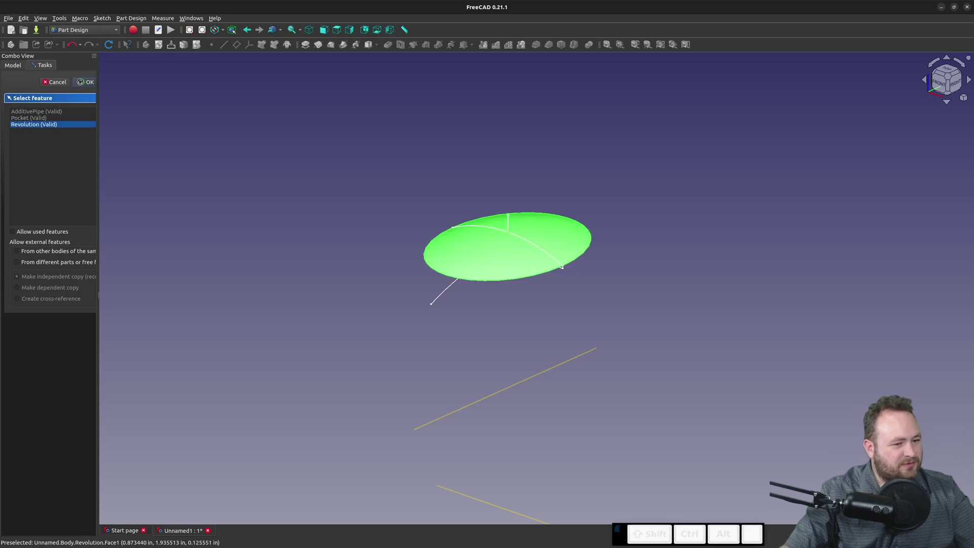
click(85, 82)
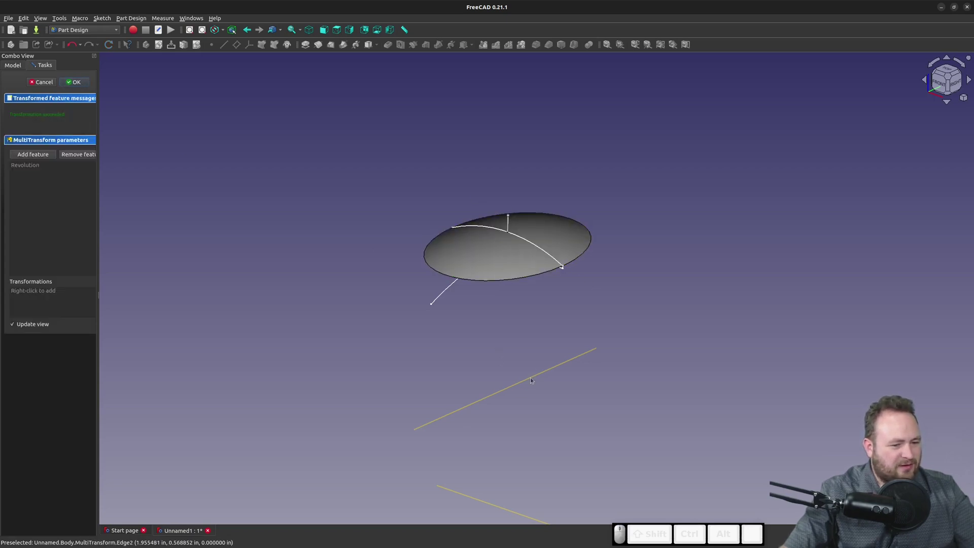
Add a polar pattern to the MultiTransform, using the datum line parallel to the Y-axis as its axis.
right_click(68, 303)
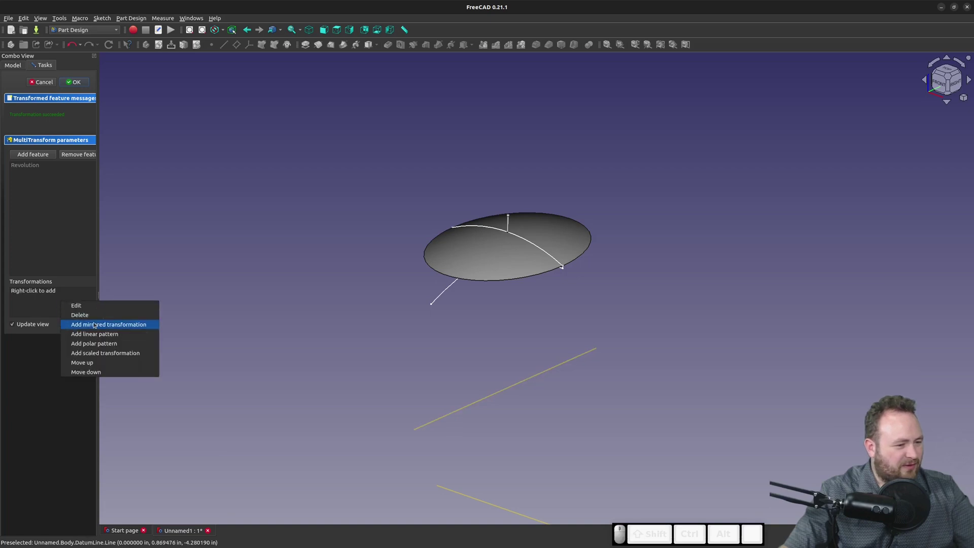
click(100, 346)
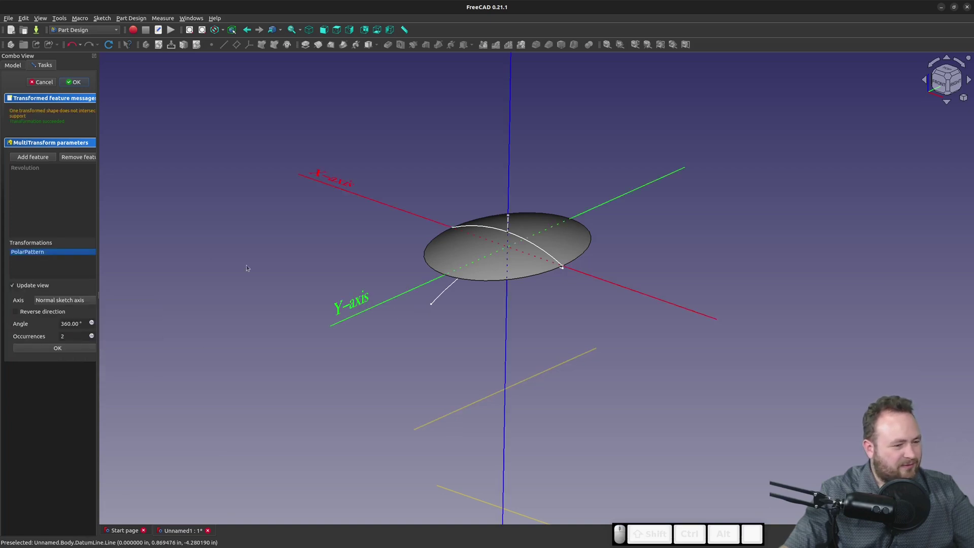
click(63, 304)
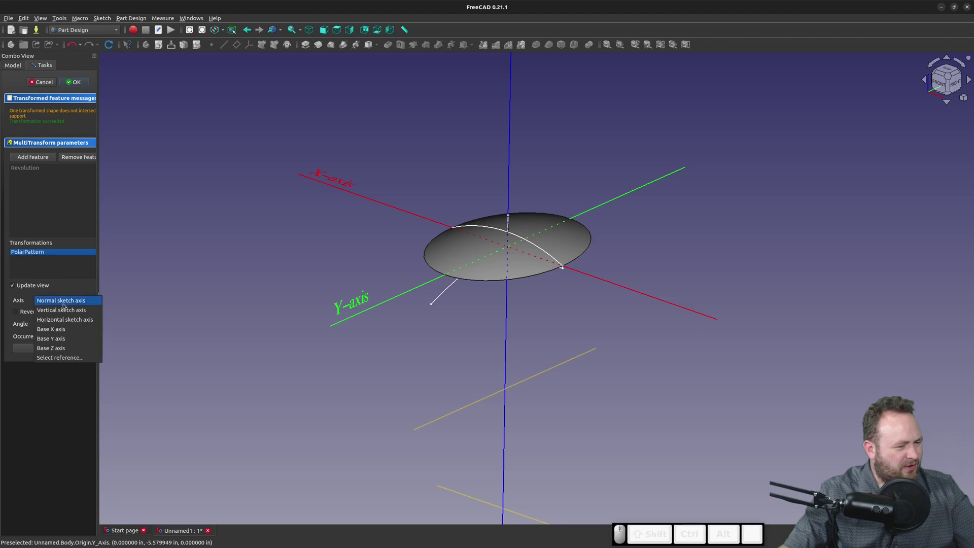
click(60, 357)
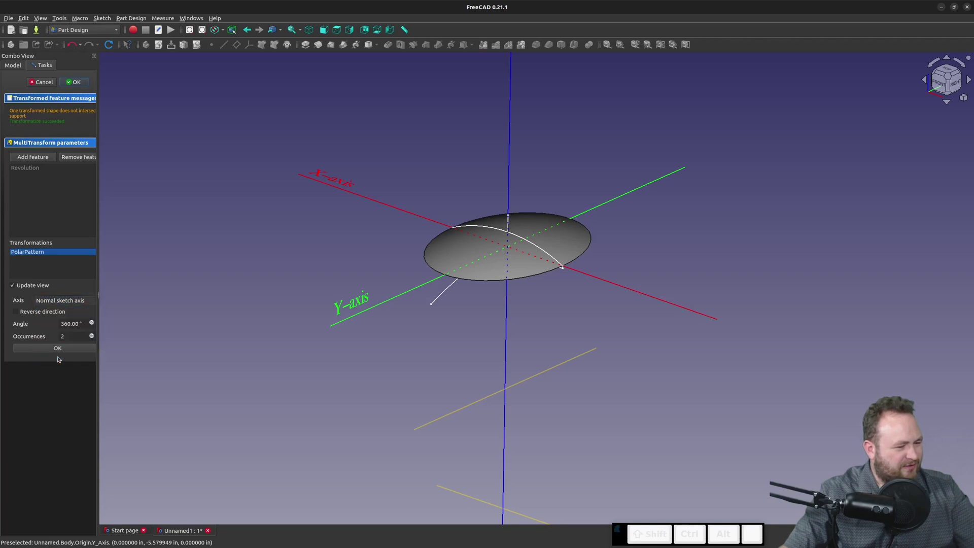
click(541, 375)
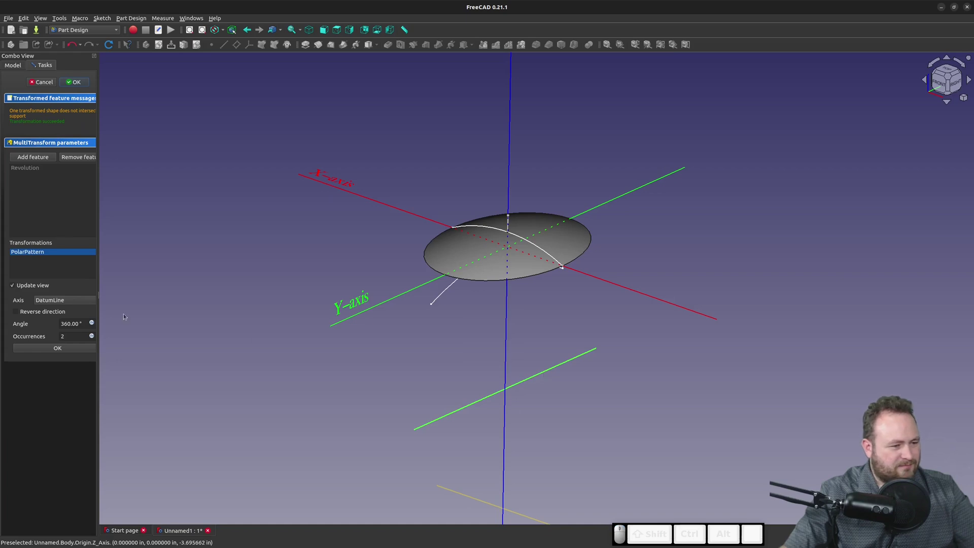
Try a polar pattern angle of 23° and inspect the copied pin near the dome's edge.
drag(82, 323, 60, 324)
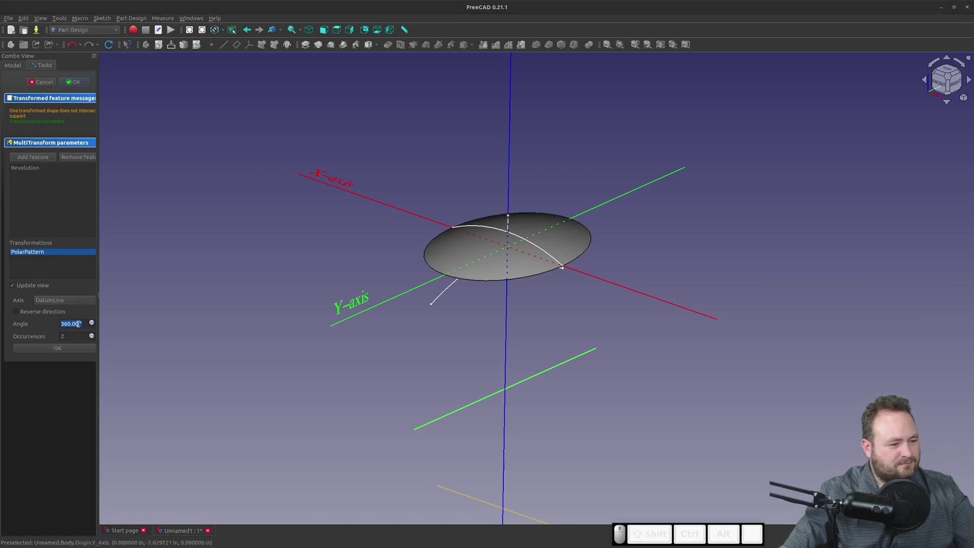
key(KP_2)
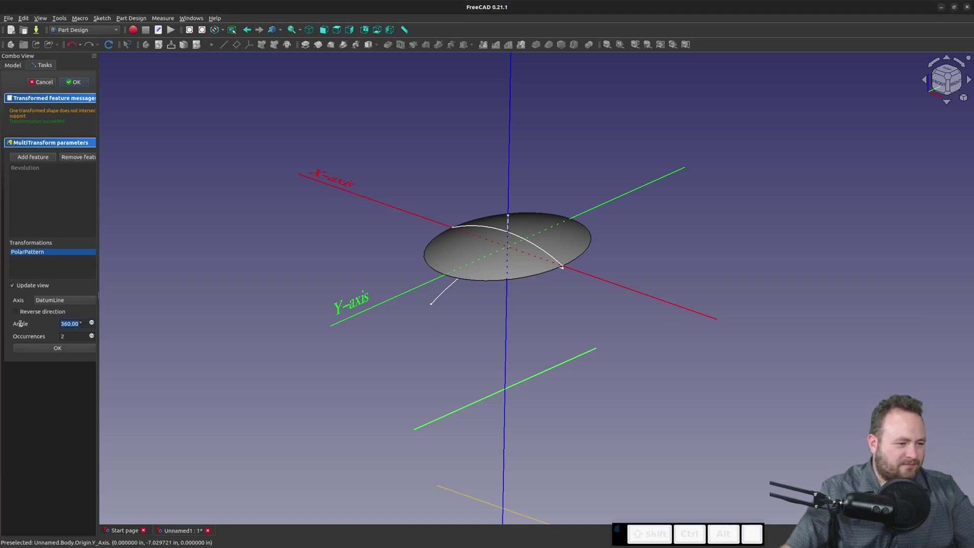
text(23)
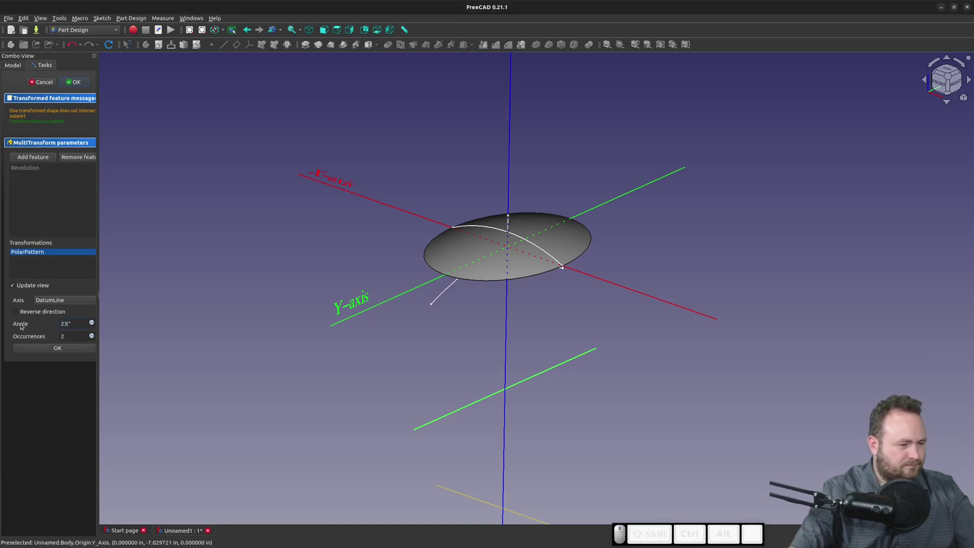
click(72, 337)
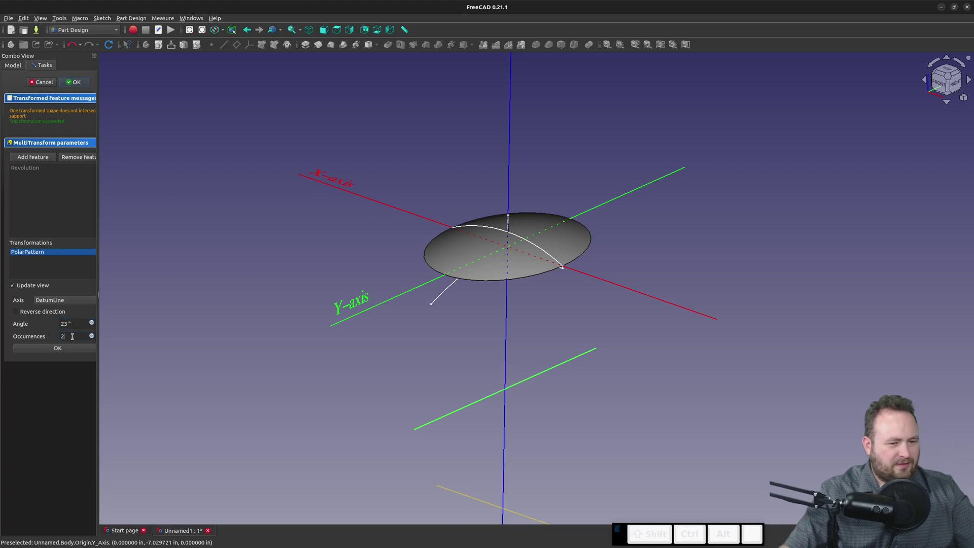
scroll(631, 178, up, 2)
scroll(387, 333, up, 5)
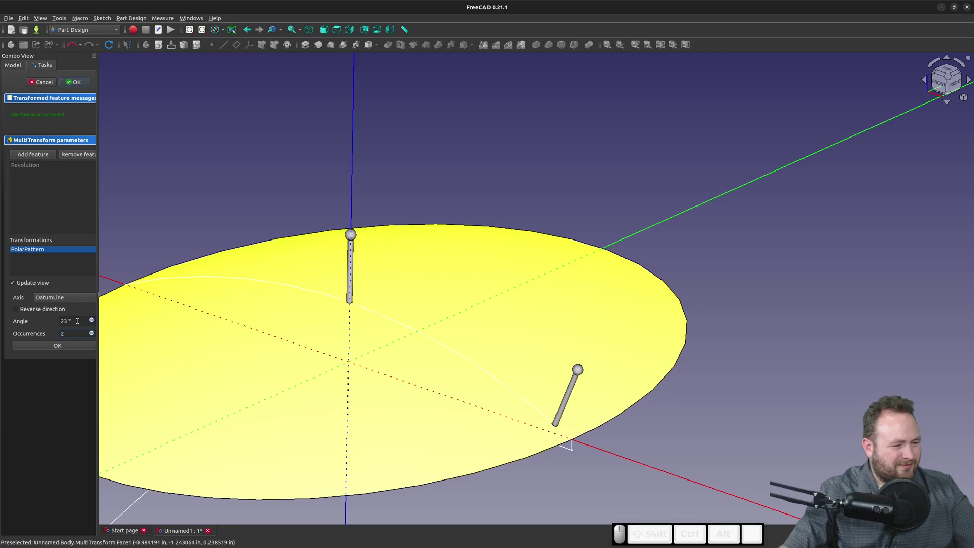
Set the polar pattern's angle to 24° with 9 occurrences and accept the pattern.
click(77, 320)
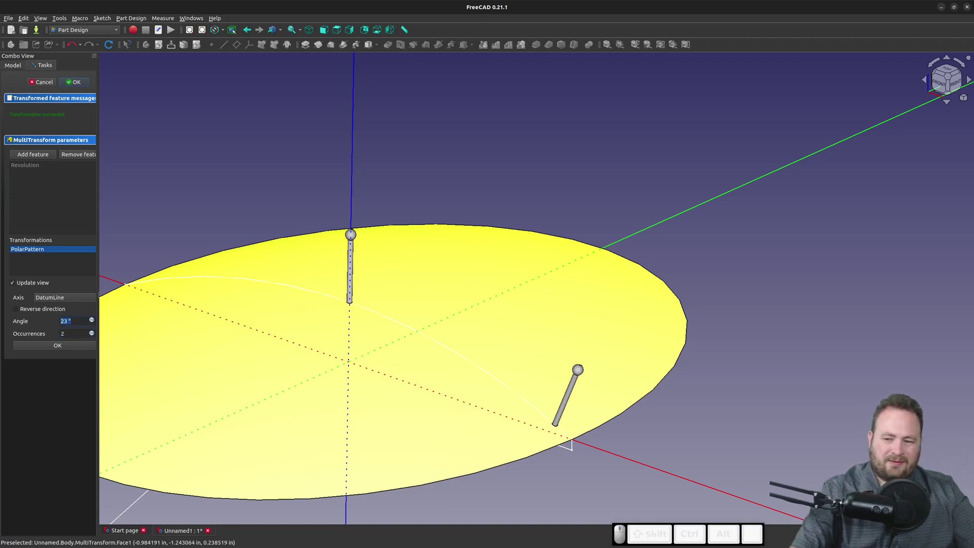
text(24)
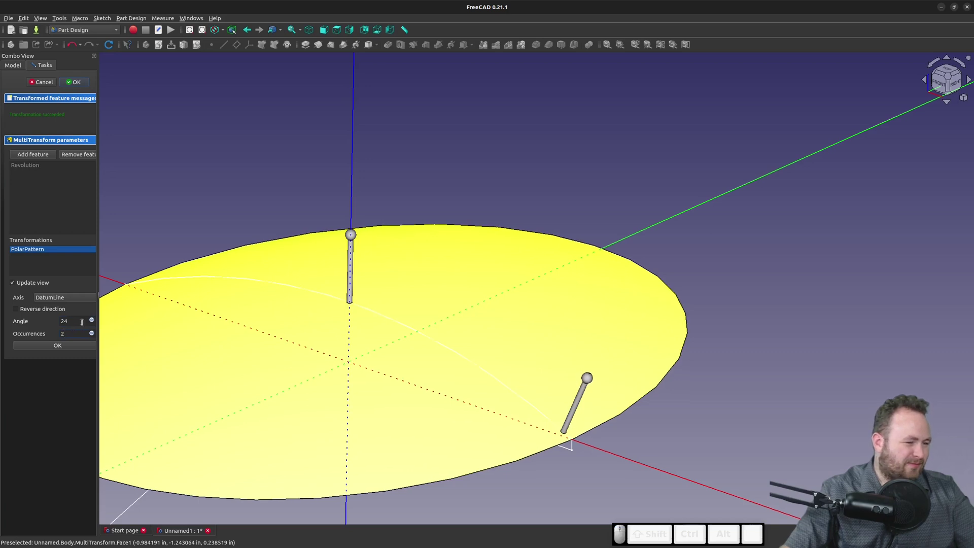
double_click(72, 333)
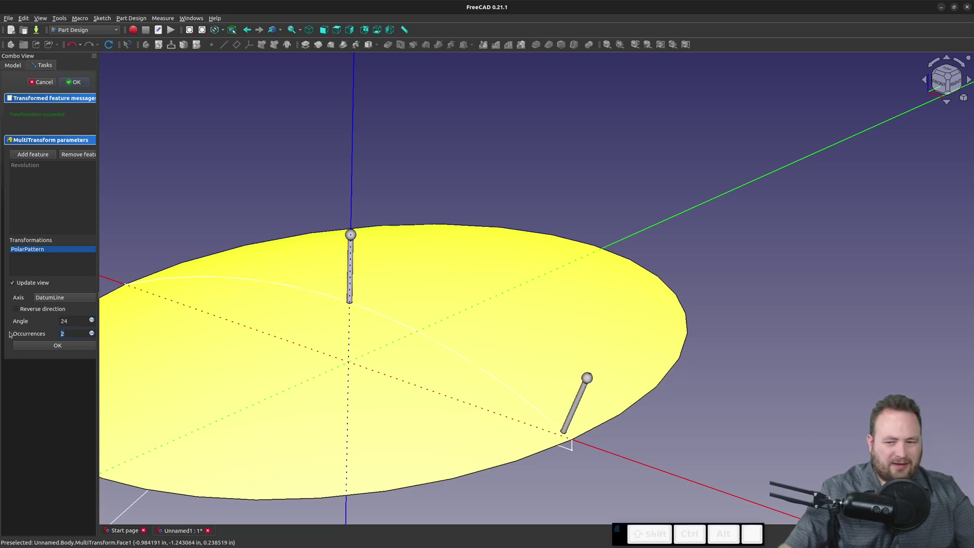
text(9)
click(36, 382)
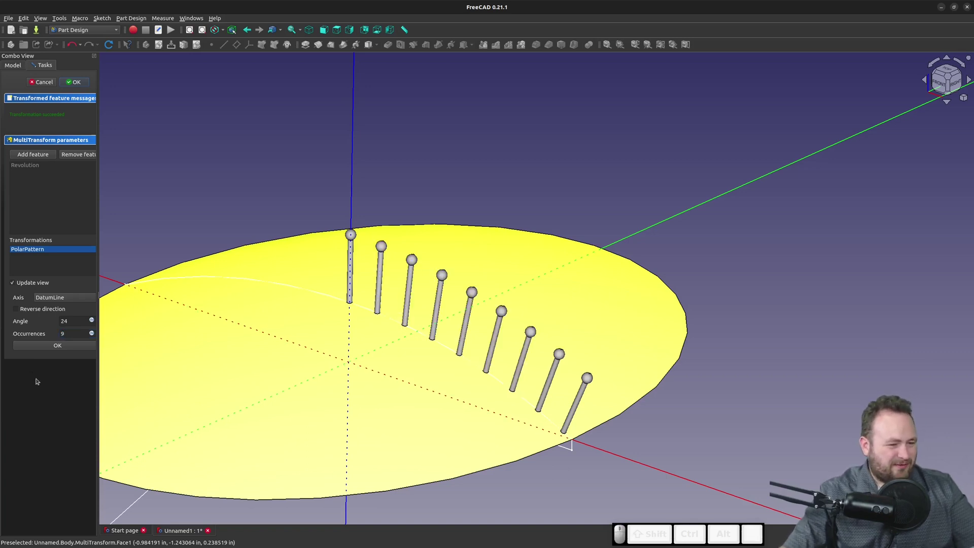
click(55, 347)
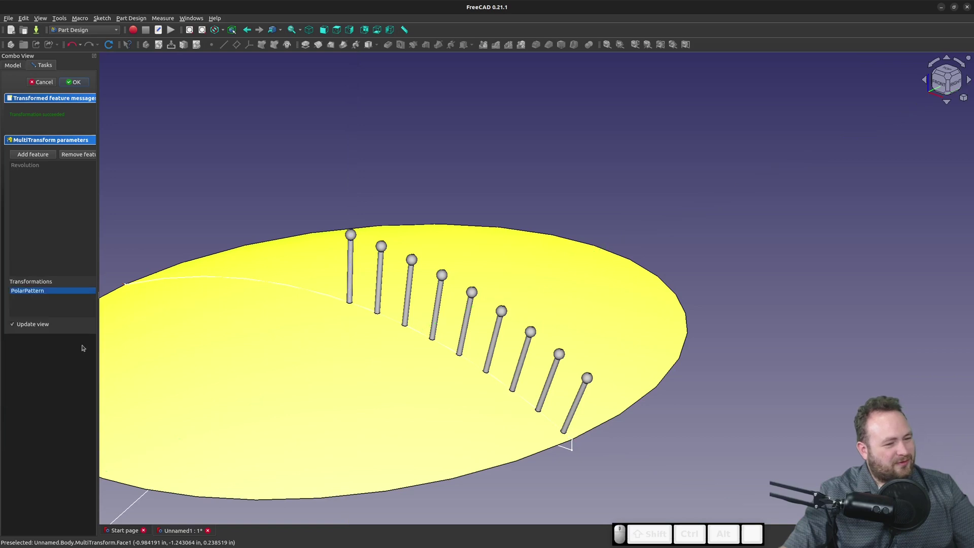
Add a second polar pattern to the MultiTransform, using the datum line parallel to the X-axis (DatumLine001) as its axis.
scroll(217, 164, down, 5)
right_click(34, 315)
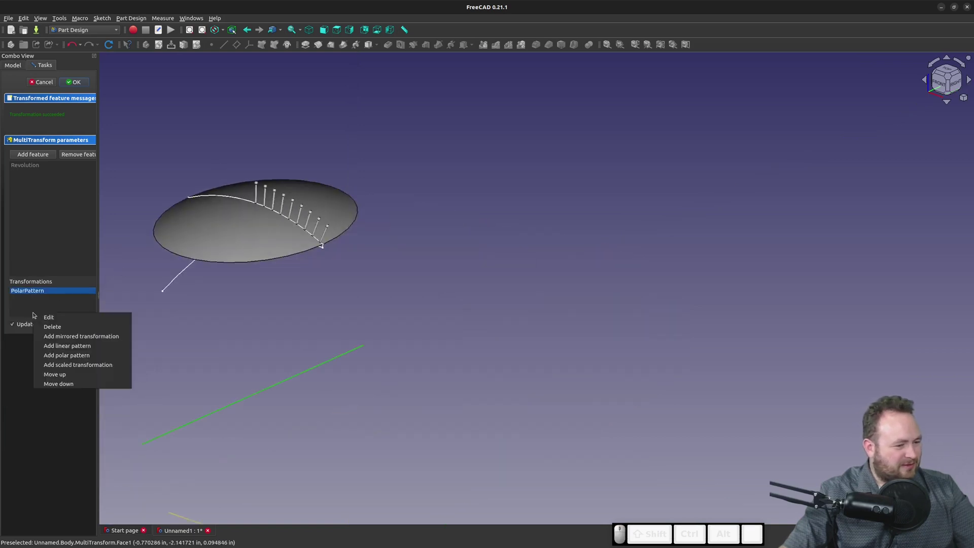
click(80, 356)
scroll(517, 322, down, 2)
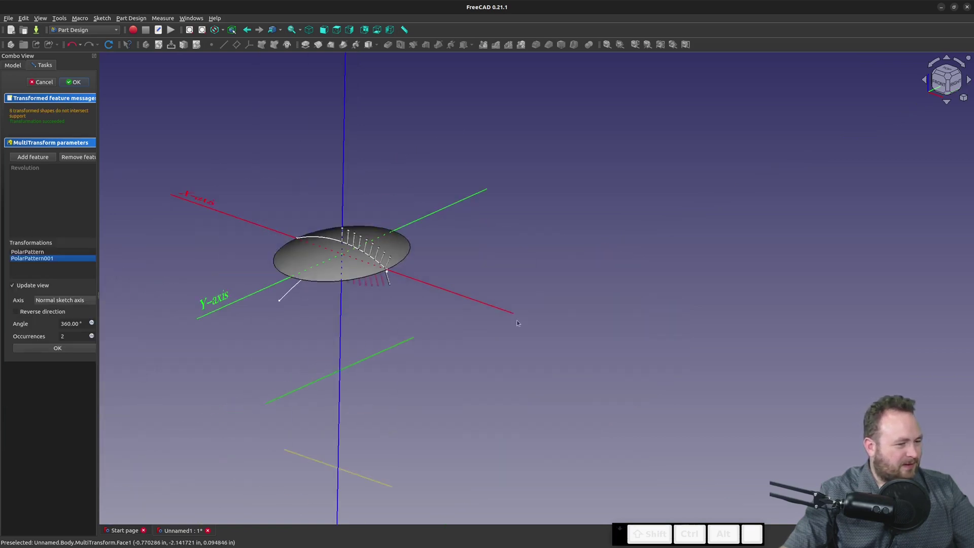
scroll(406, 284, up, 5)
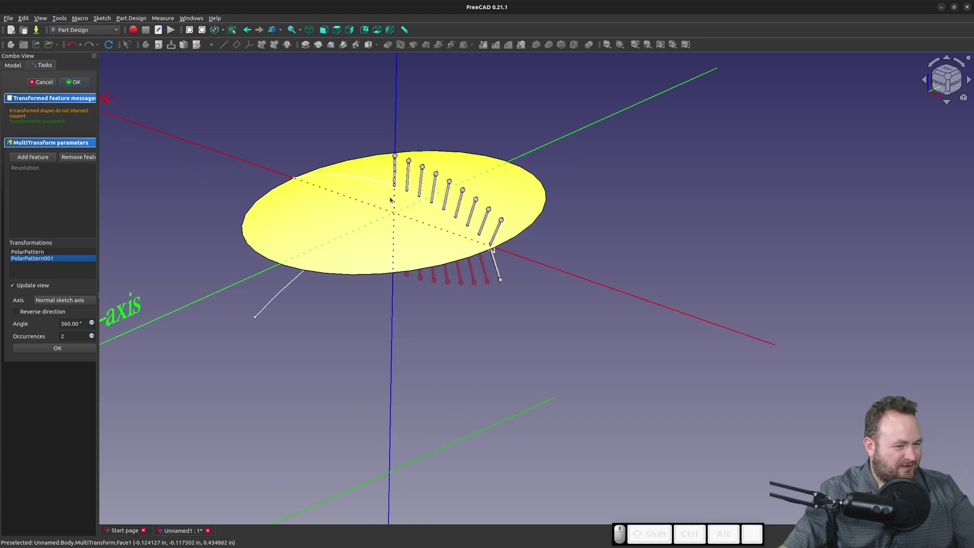
scroll(548, 318, down, 2)
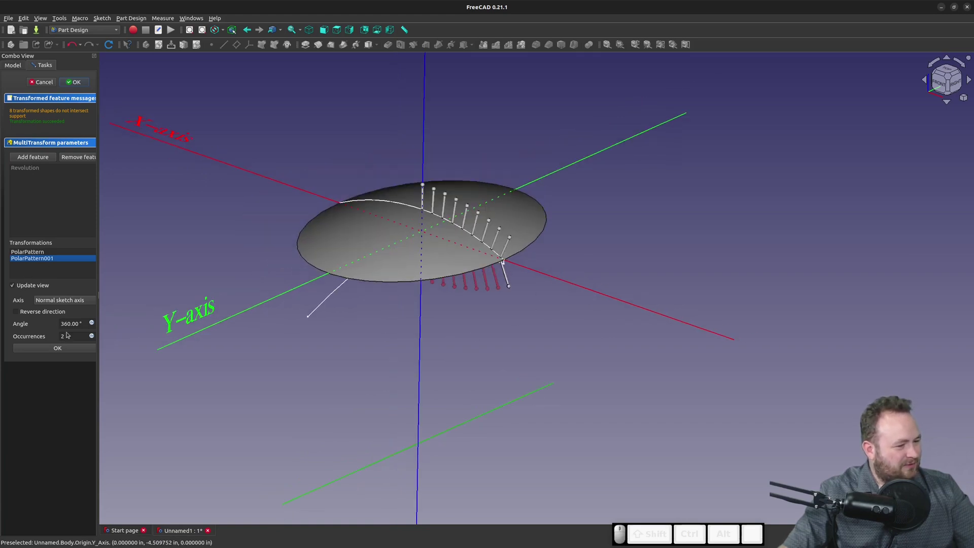
click(73, 303)
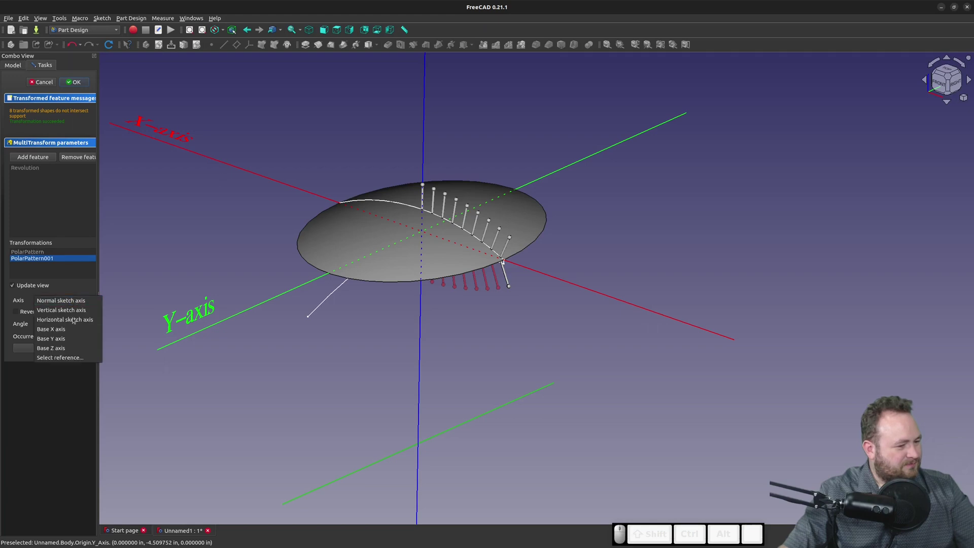
click(74, 357)
scroll(543, 249, down, 3)
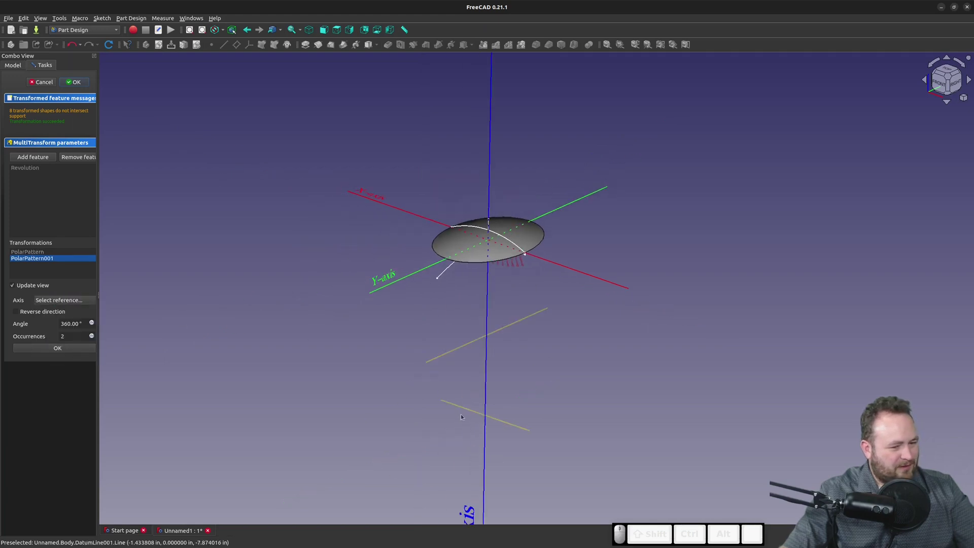
click(473, 391)
scroll(530, 223, up, 5)
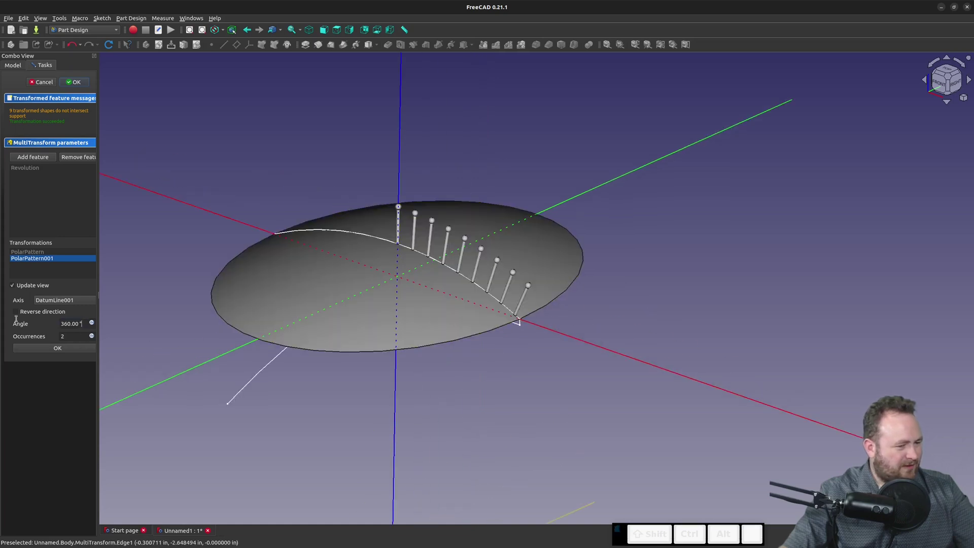
Try angles of 15°, 19° and 17° for the second polar pattern.
triple_click(82, 325)
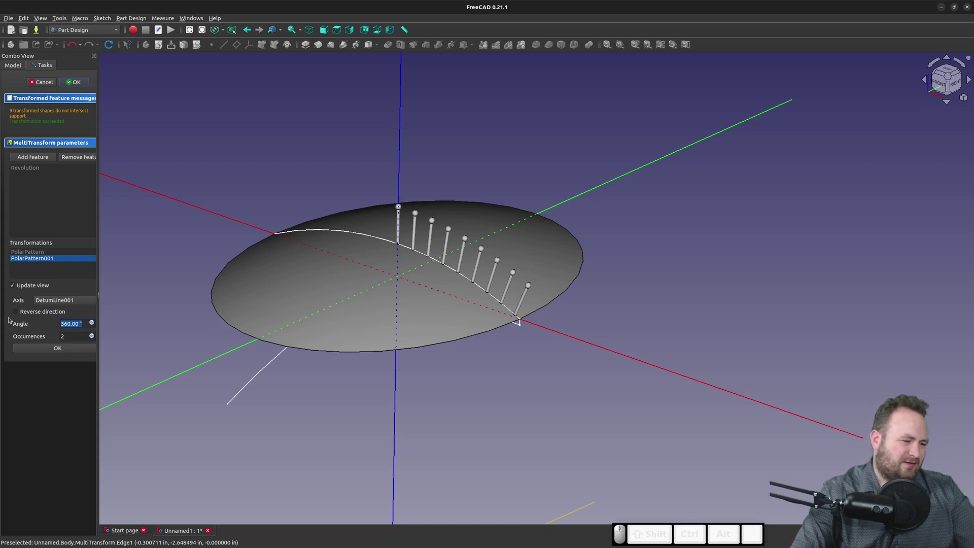
text(15)
click(77, 335)
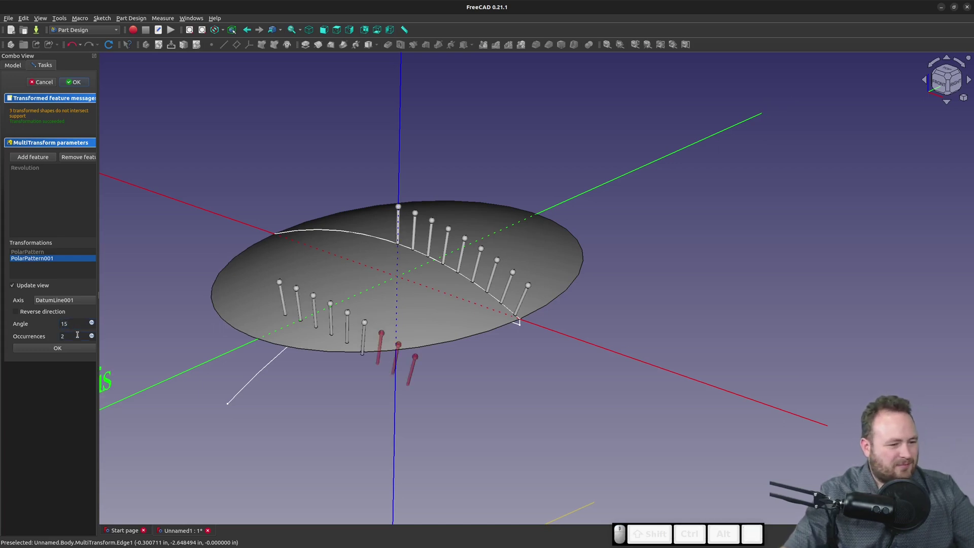
click(81, 323)
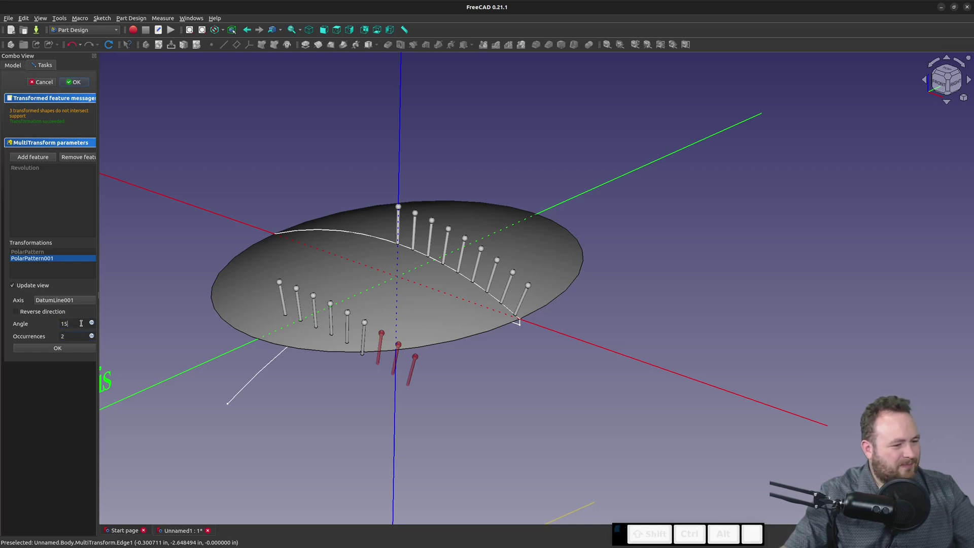
key(BackSpace)
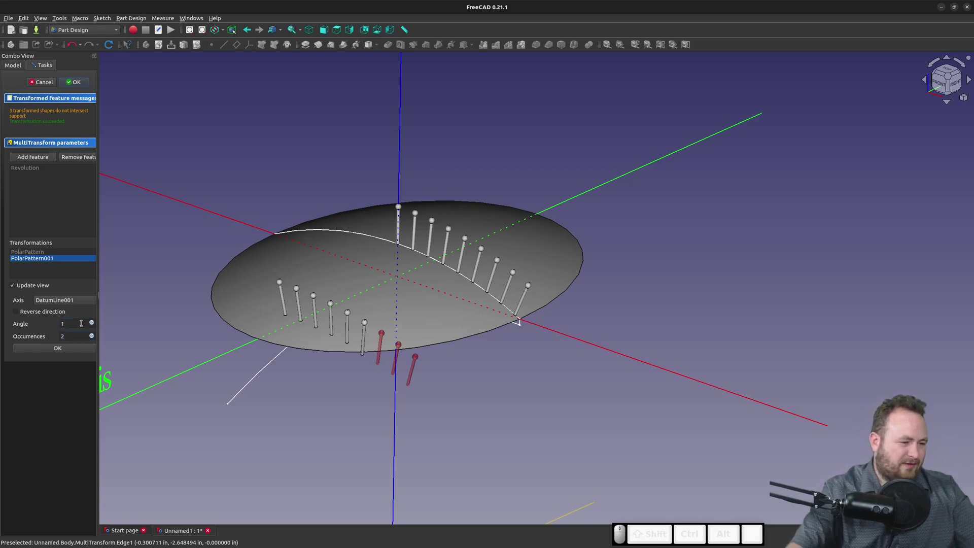
text(9)
click(79, 335)
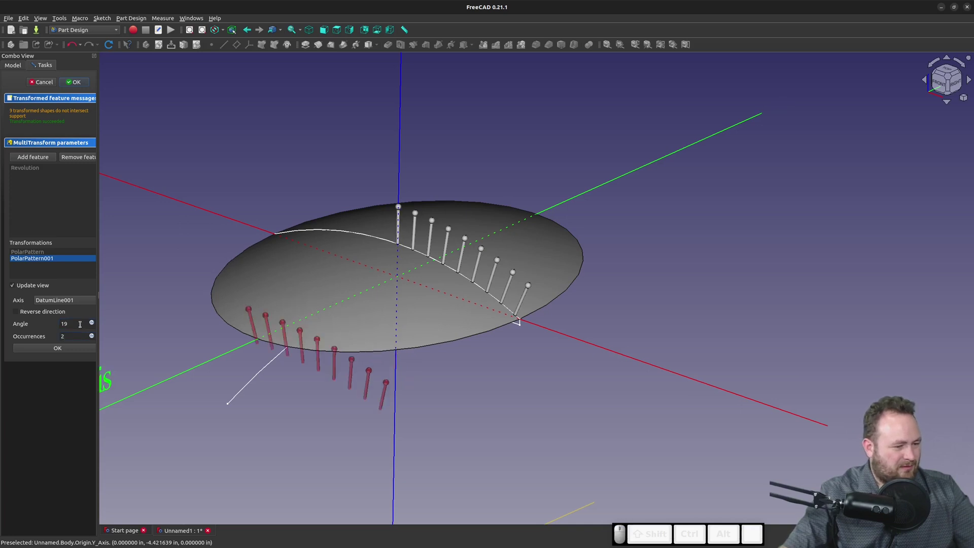
click(80, 324)
key(BackSpace)
text(7)
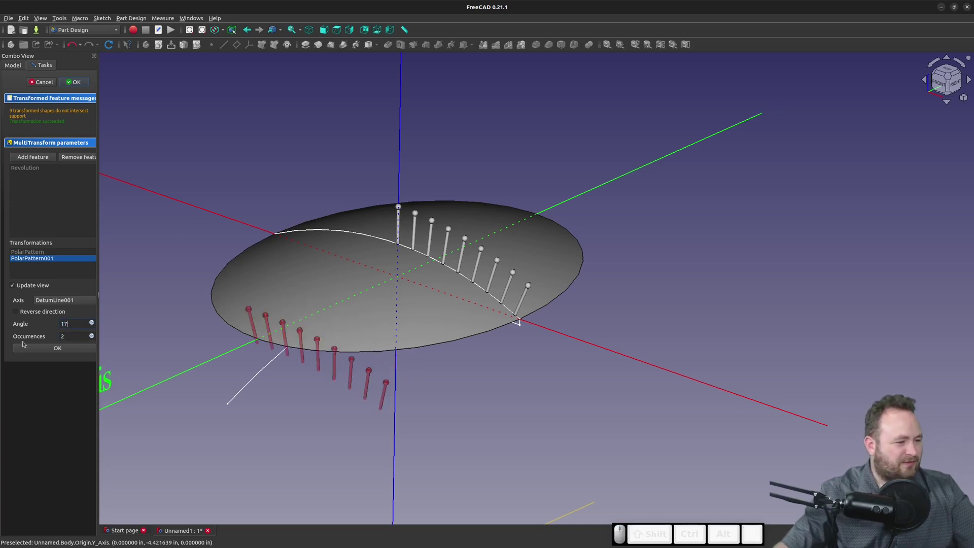
click(67, 334)
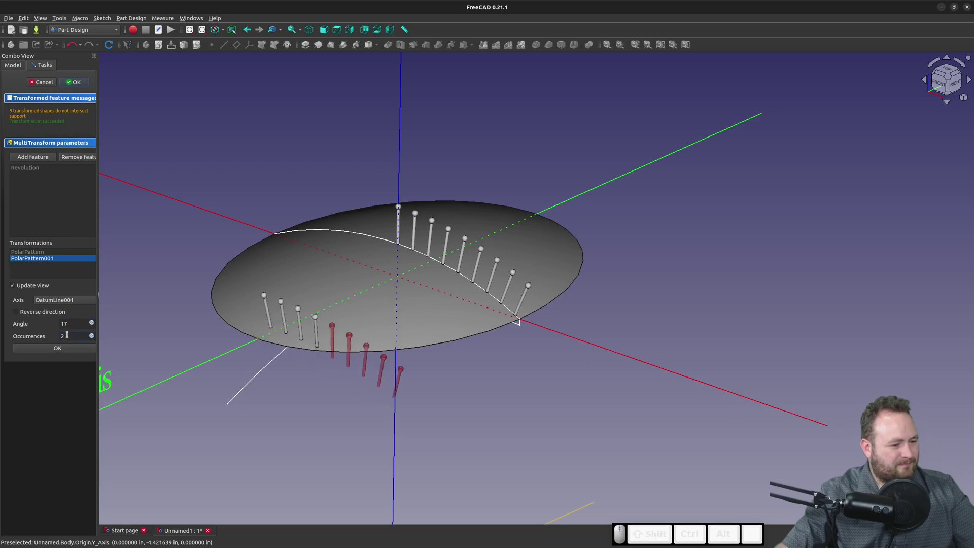
Set the second polar pattern's angle to 18°.
click(68, 323)
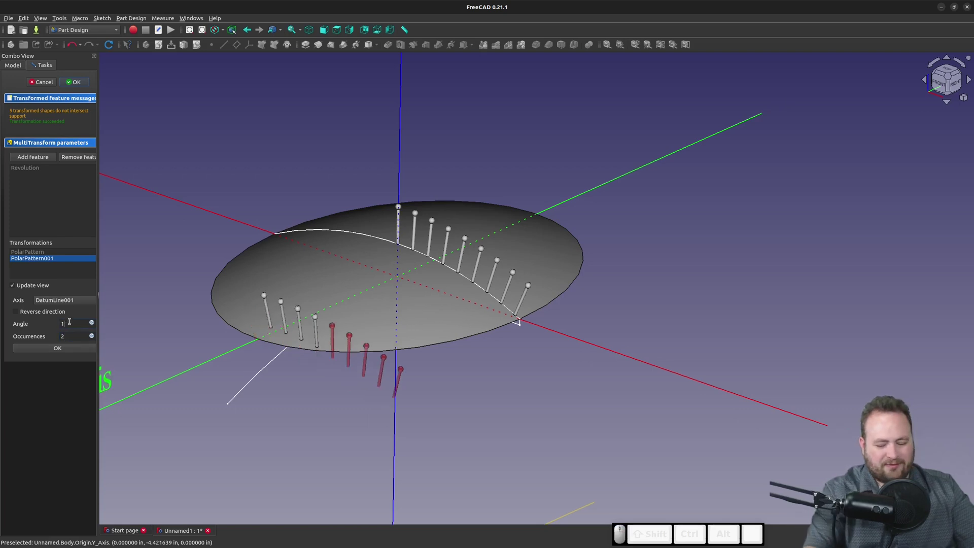
key(BackSpace)
text(8)
click(68, 338)
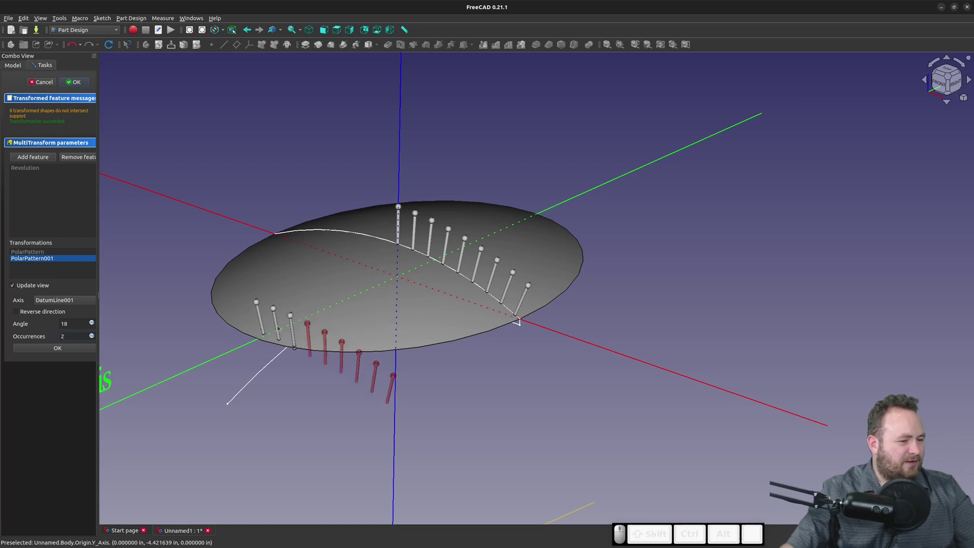
Try 15 occurrences for the second polar pattern.
scroll(351, 329, up, 5)
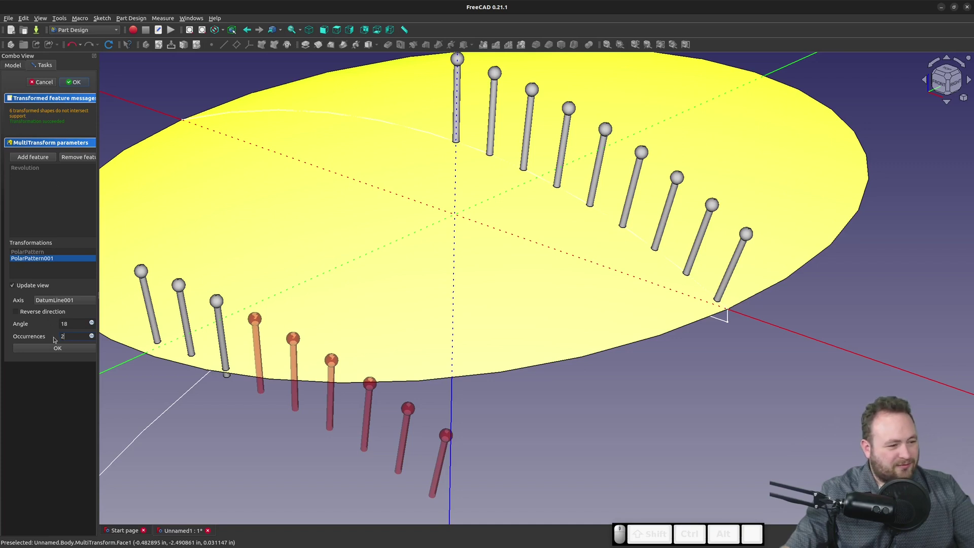
double_click(73, 335)
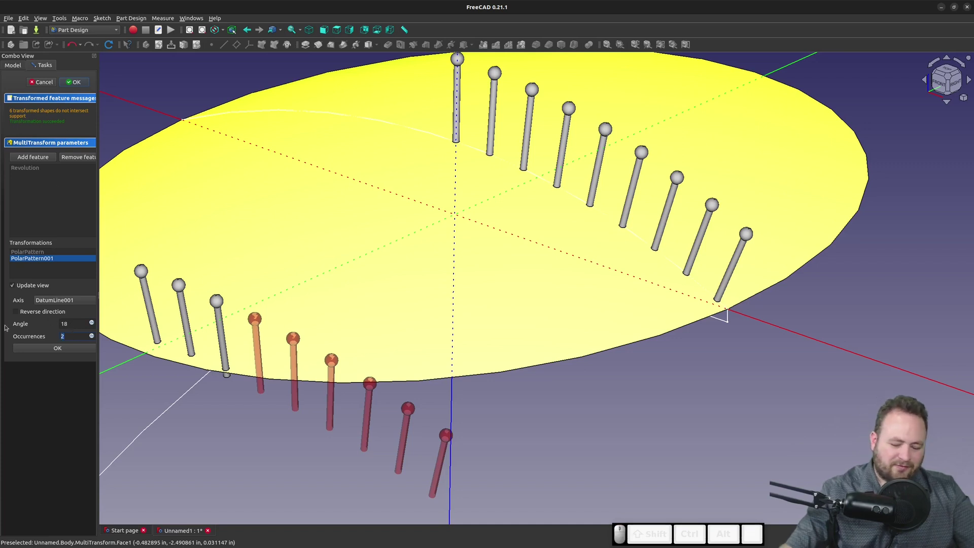
text(15)
click(71, 386)
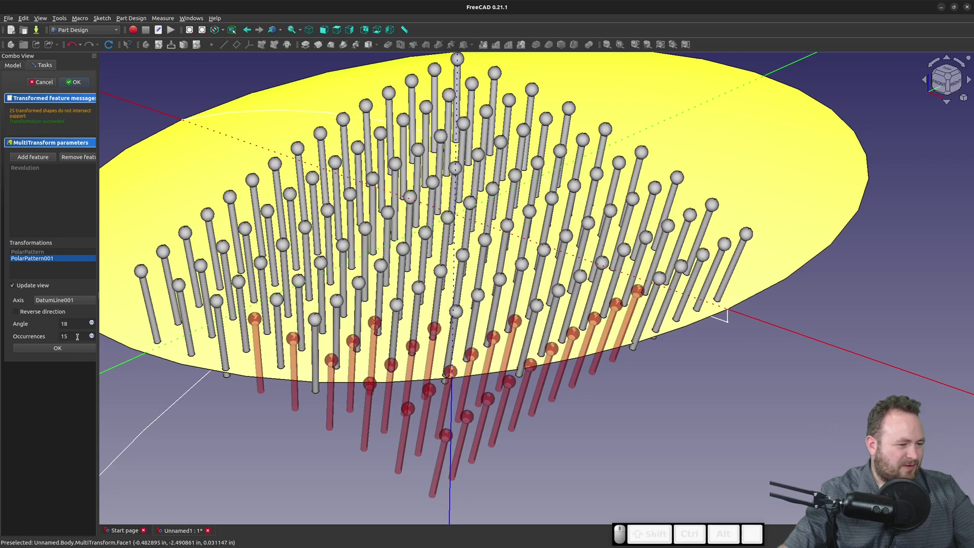
Set the second polar pattern to 10 occurrences and accept the pattern.
double_click(77, 336)
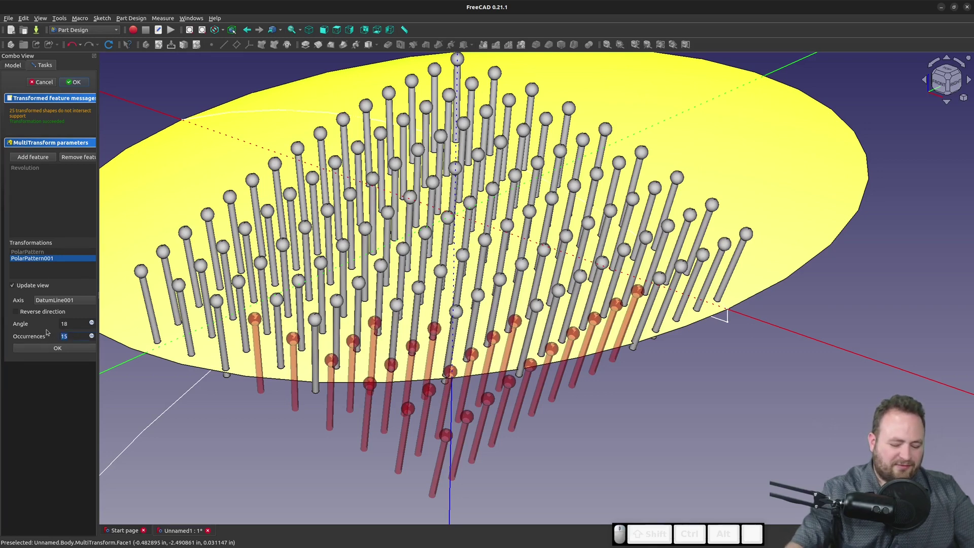
text(10)
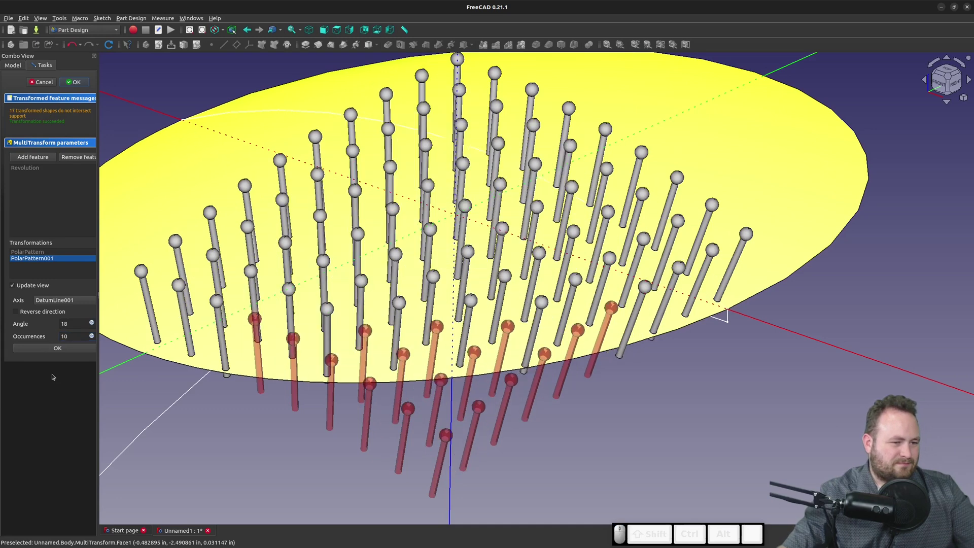
click(75, 349)
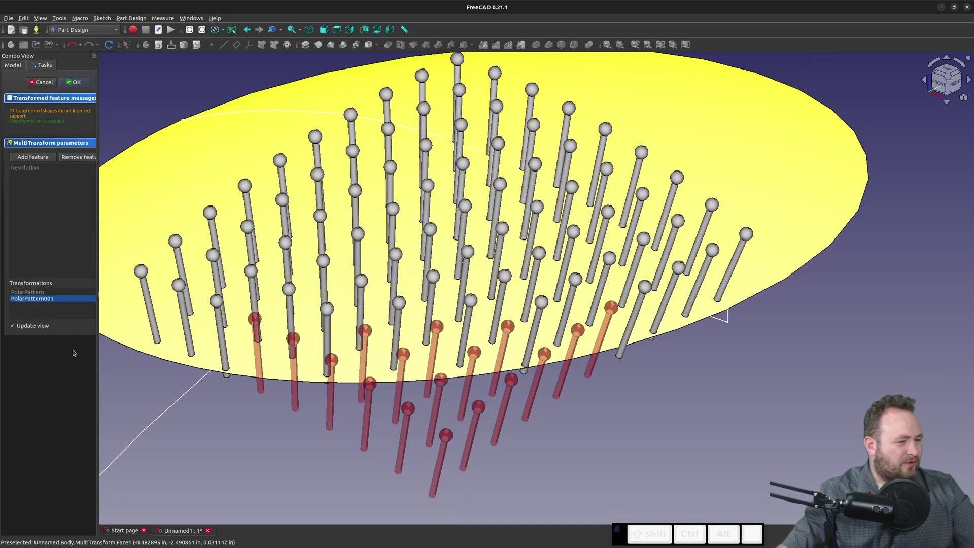
Add a mirrored transformation of the patterned pins about the vertical sketch axis and accept it.
scroll(375, 427, down, 3)
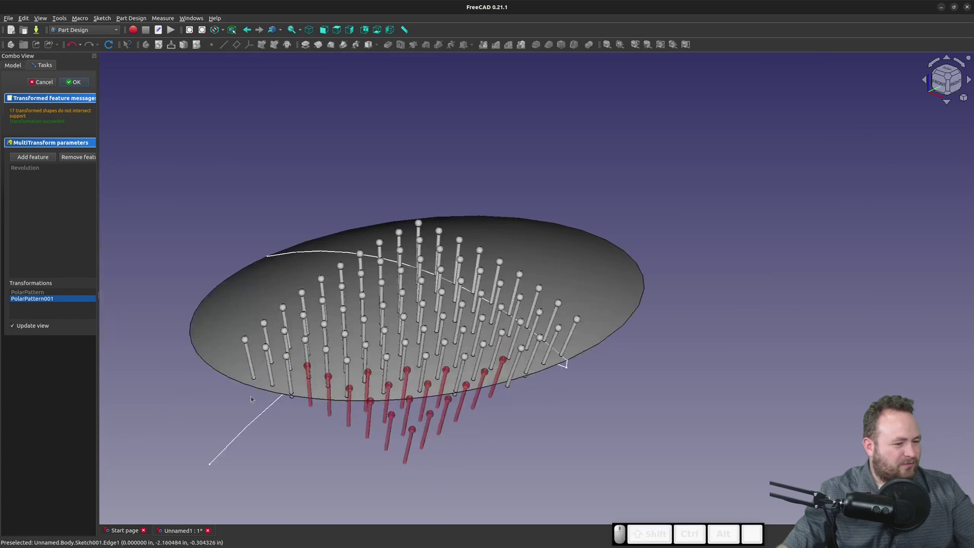
click(219, 404)
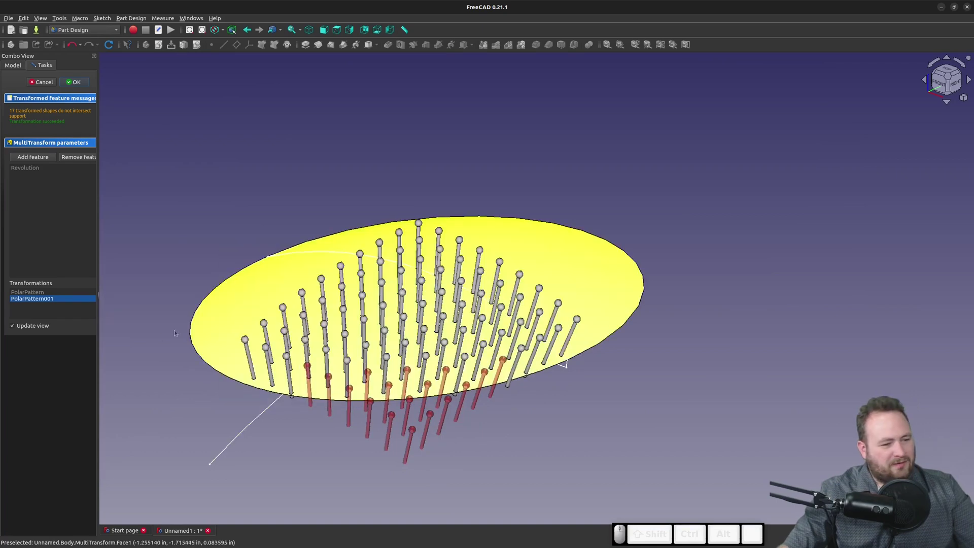
right_click(65, 308)
click(87, 334)
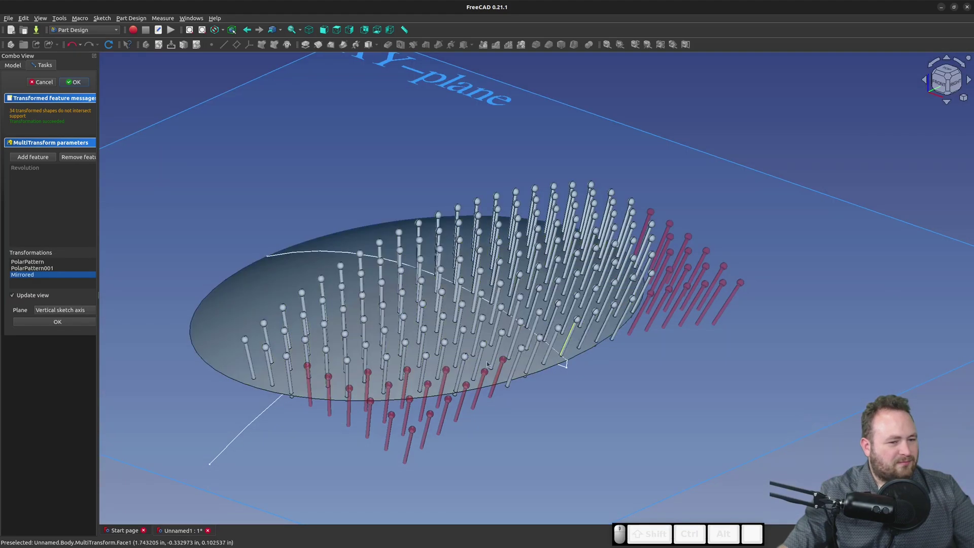
click(51, 322)
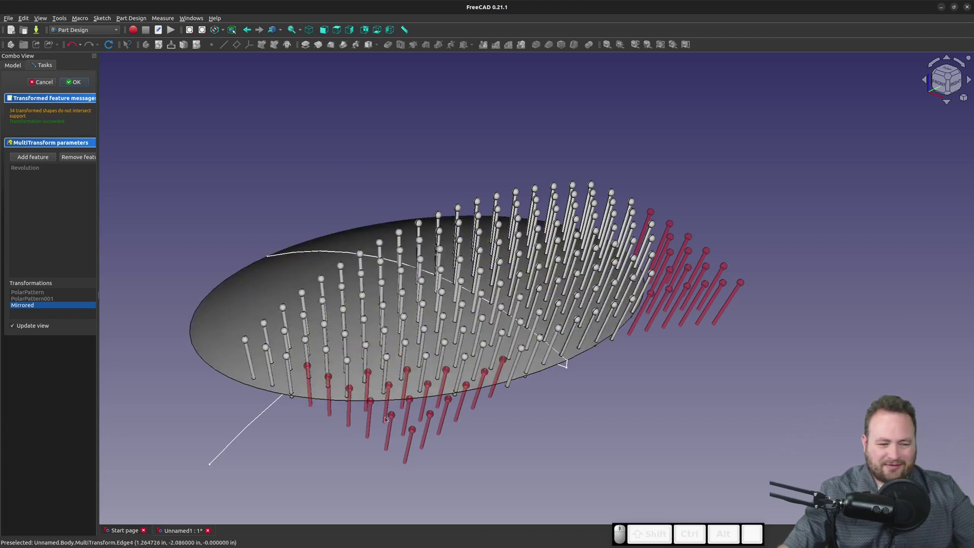
Add a second mirrored transformation to the MultiTransform, mirroring the pins about the Base YZ plane.
right_click(22, 309)
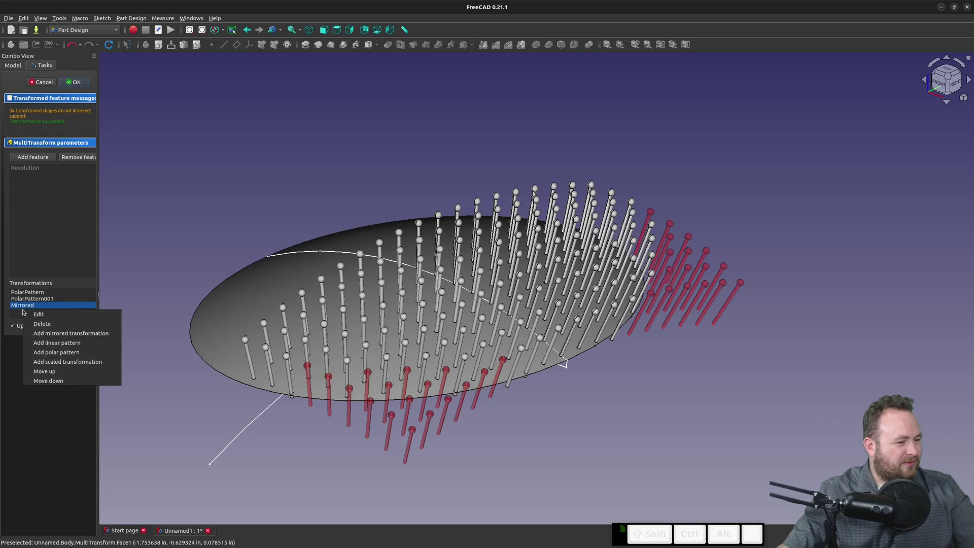
click(75, 338)
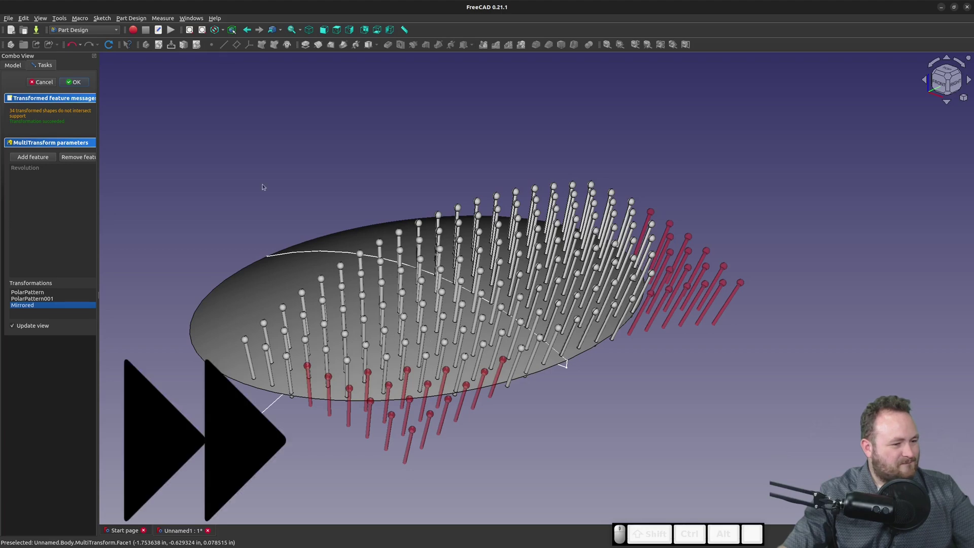
scroll(470, 332, down, 9)
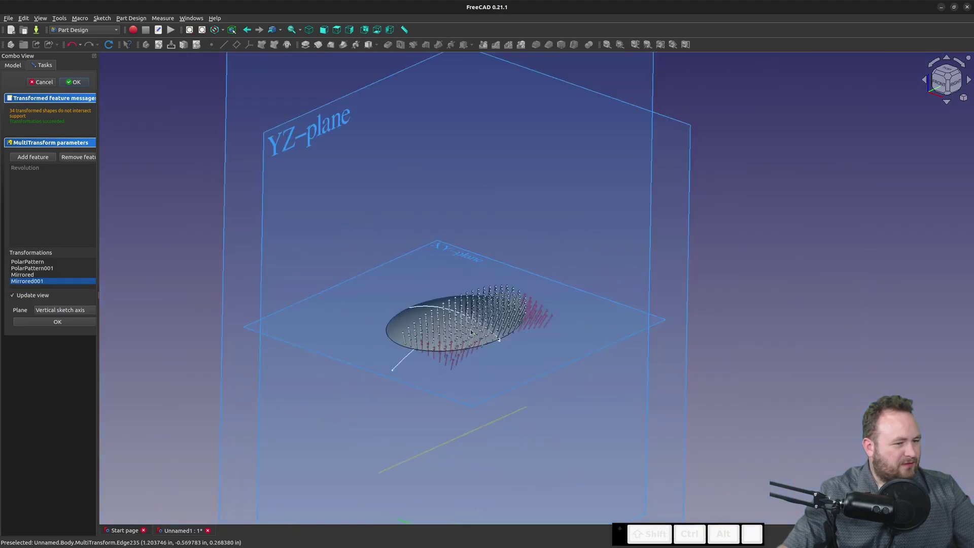
scroll(472, 327, up, 5)
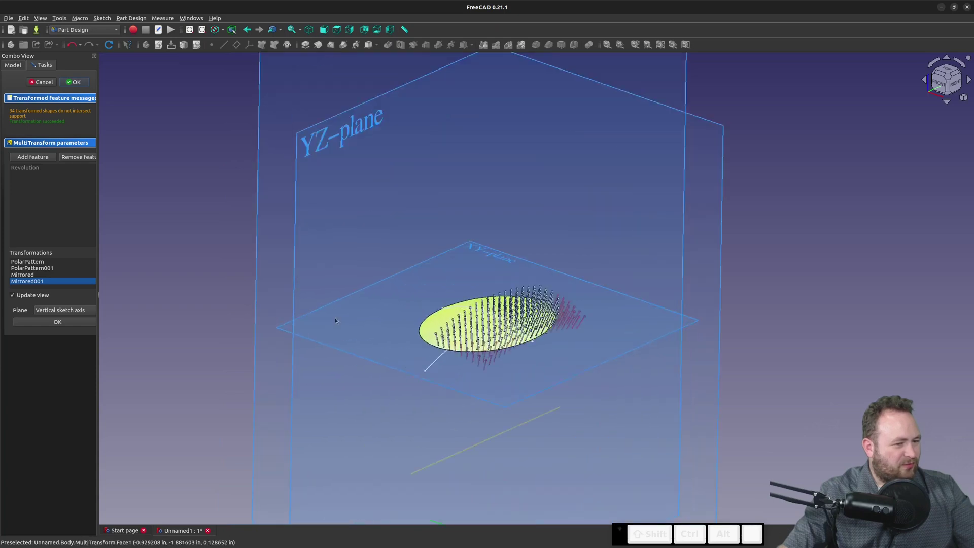
click(78, 314)
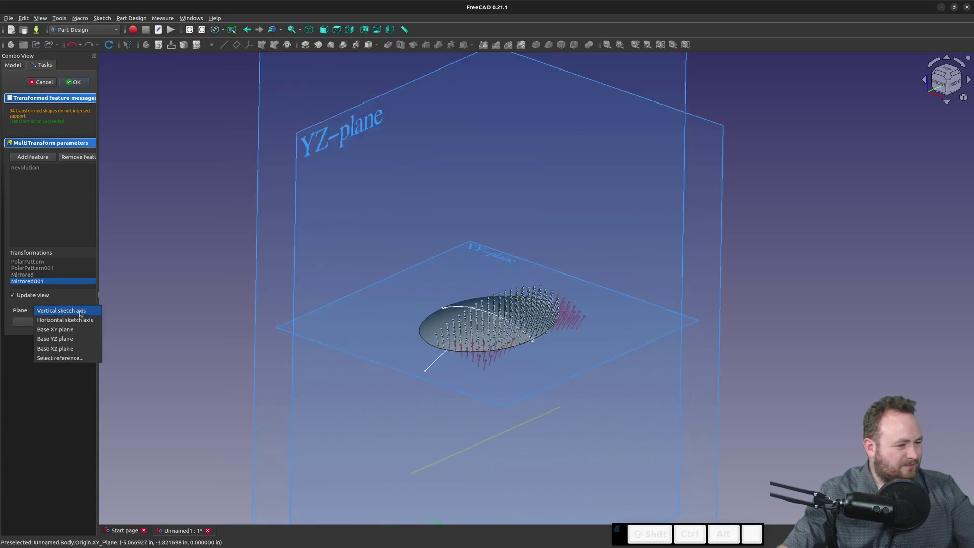
click(77, 340)
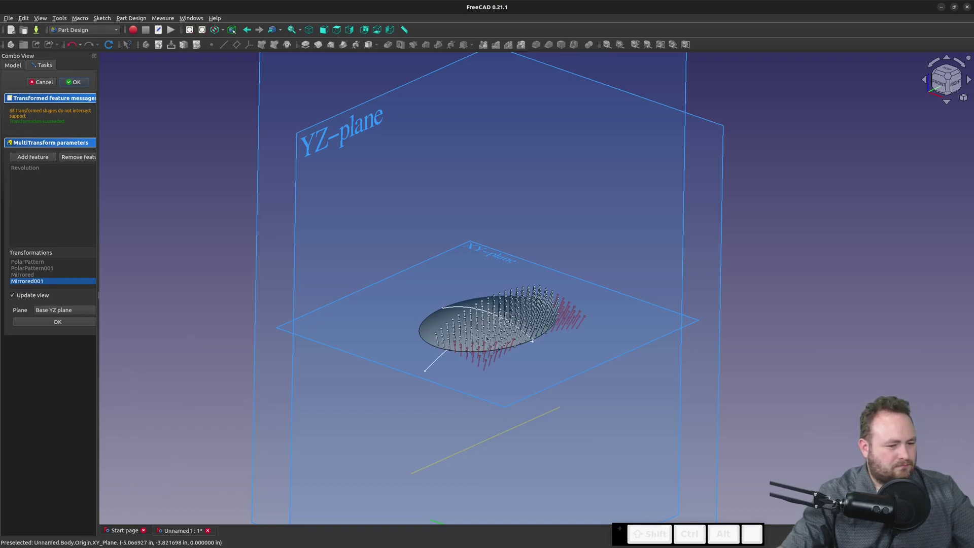
scroll(488, 338, up, 3)
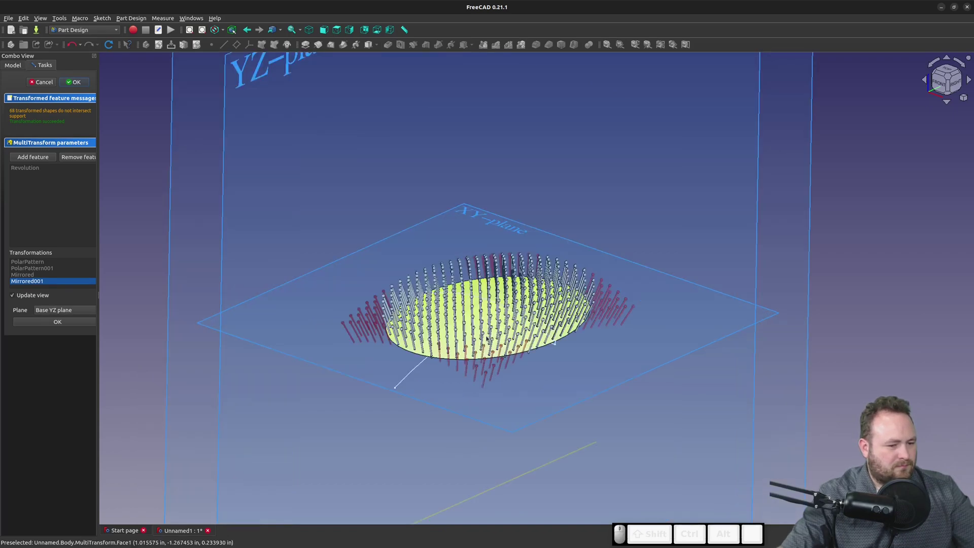
scroll(487, 338, up, 3)
click(244, 184)
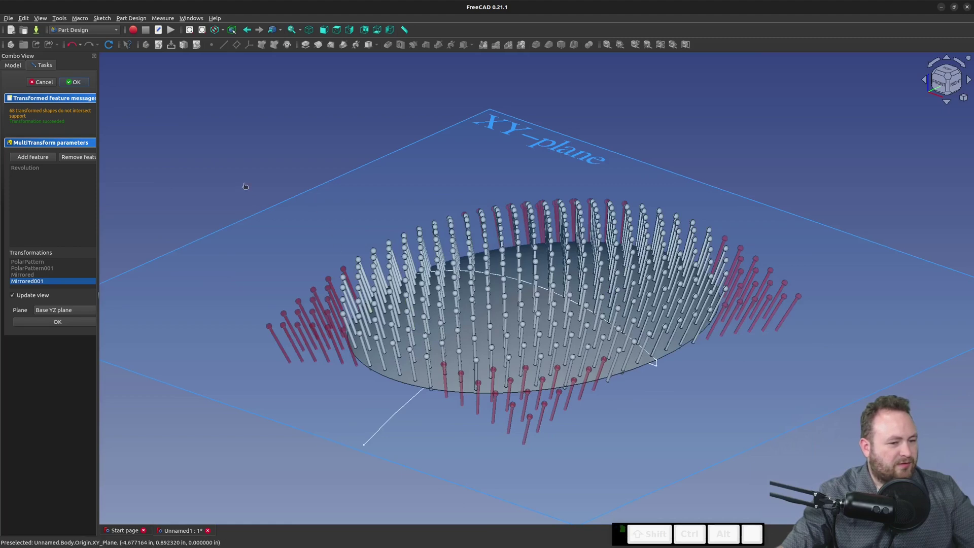
right_click(225, 164)
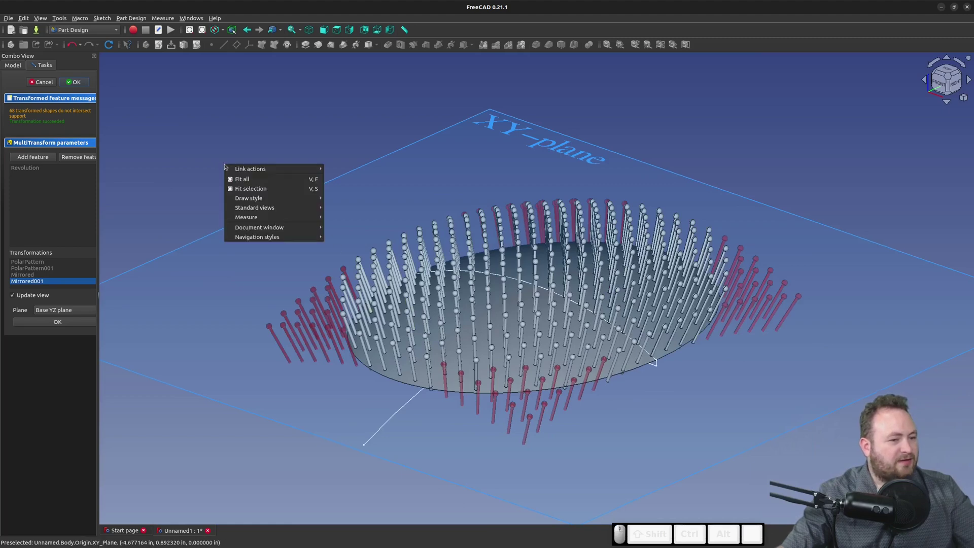
Accept the second mirrored transformation and finish the MultiTransform of the pins.
click(217, 147)
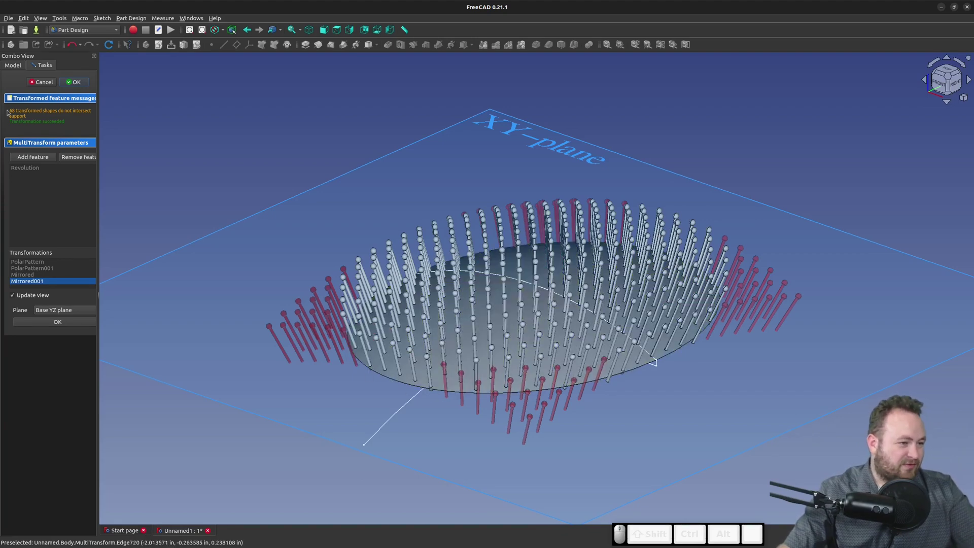
click(56, 324)
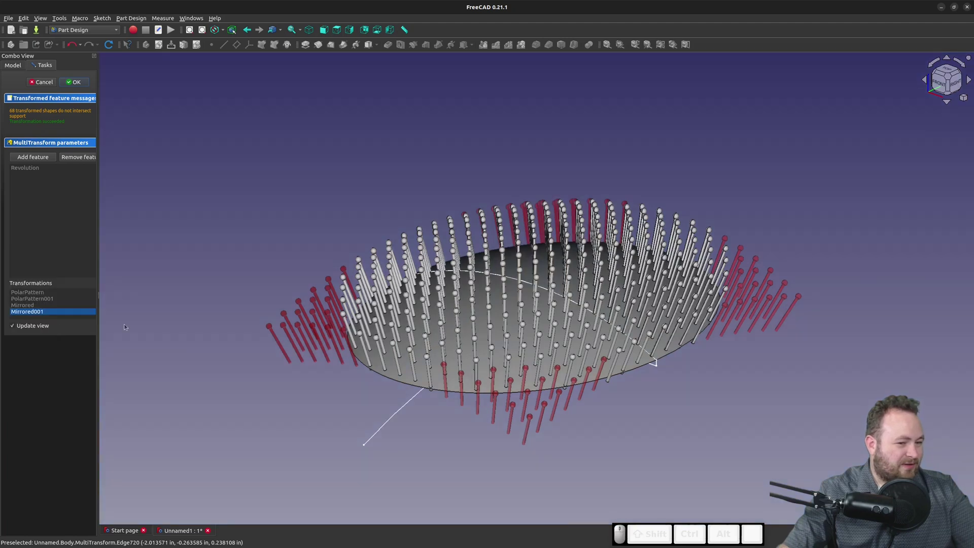
click(71, 81)
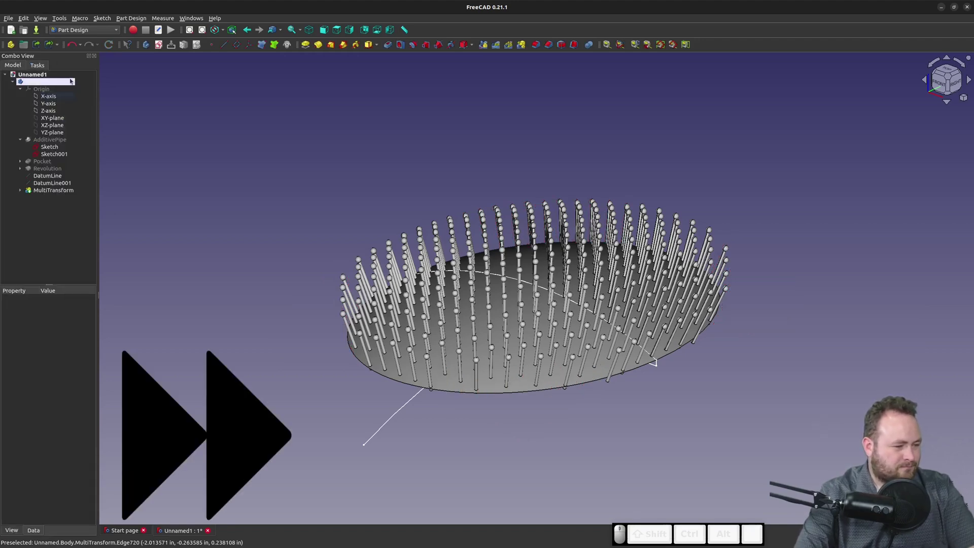
Start a new sketch on the flat underside of the pin-covered domed part.
right_drag(395, 225, 403, 213)
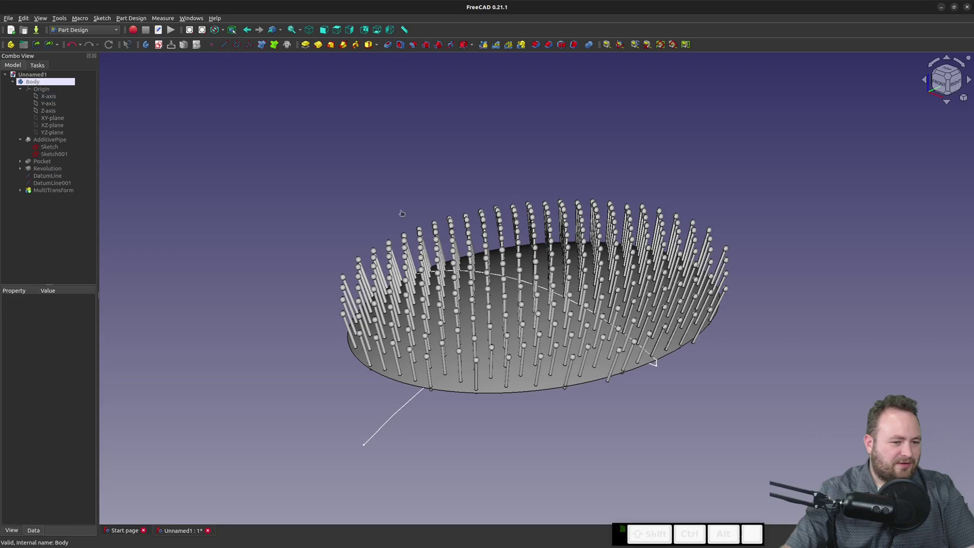
click(946, 70)
middle_drag(660, 254, 770, 288)
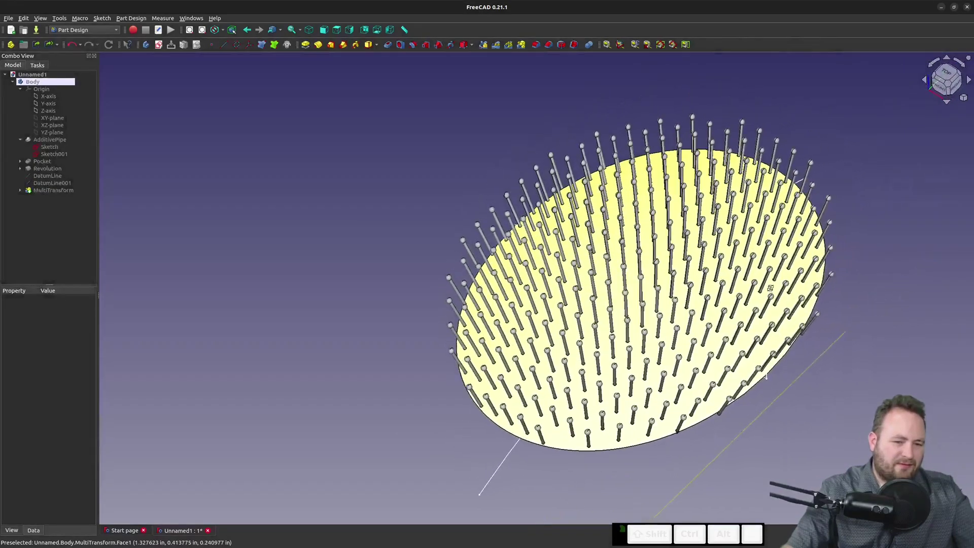
scroll(678, 371, down, 4)
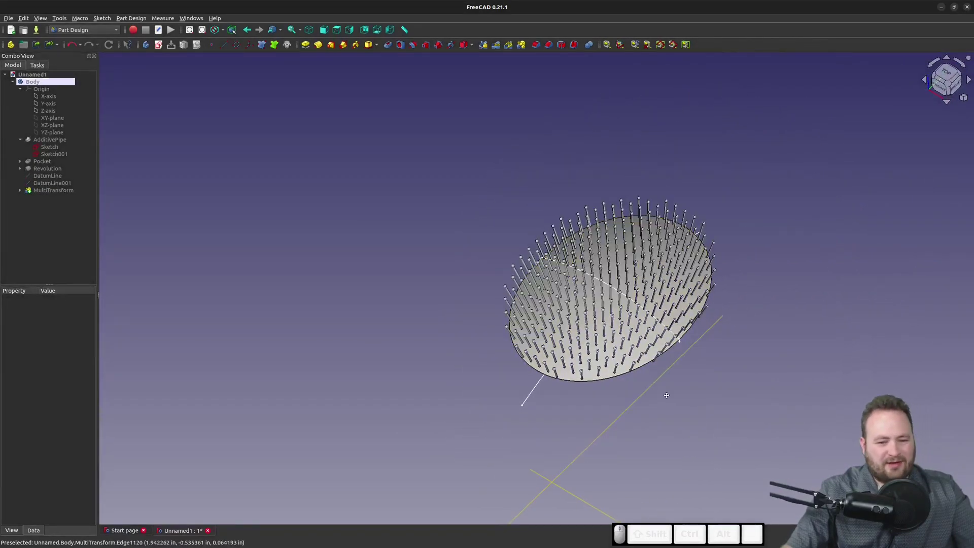
middle_drag(666, 395, 675, 348)
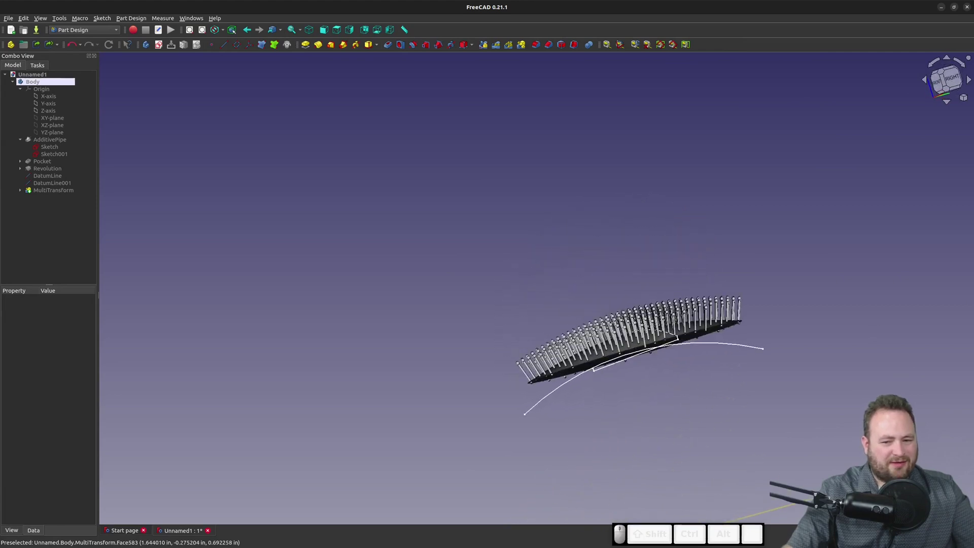
middle_drag(757, 359, 696, 309)
click(690, 404)
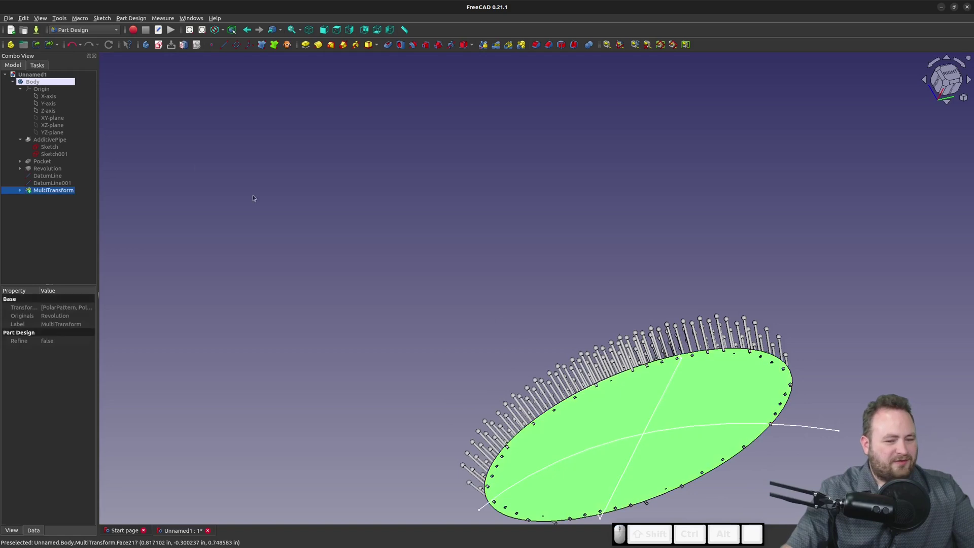
click(158, 45)
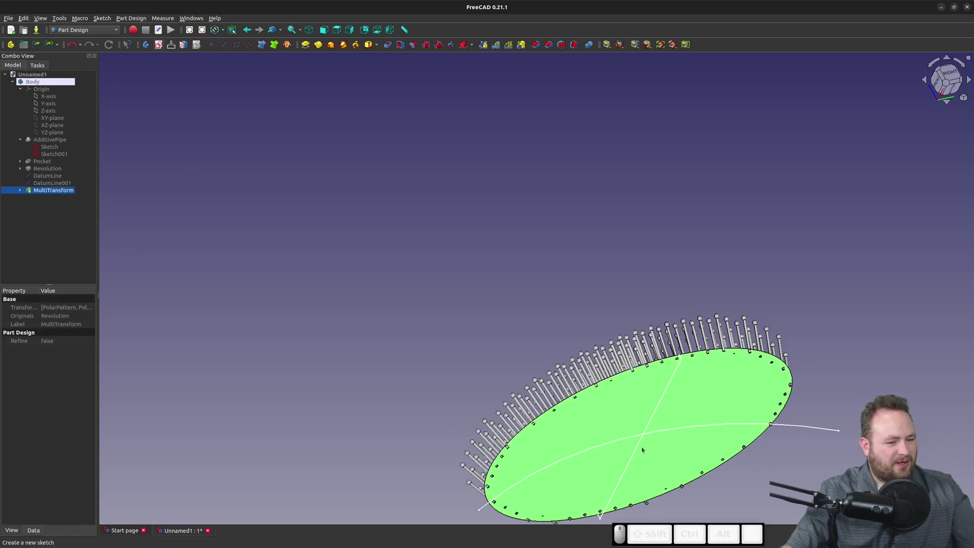
Sketch an ellipse centred on the origin around the part's outline, with a vertical semi-axis of about 3.2 in.
click(102, 18)
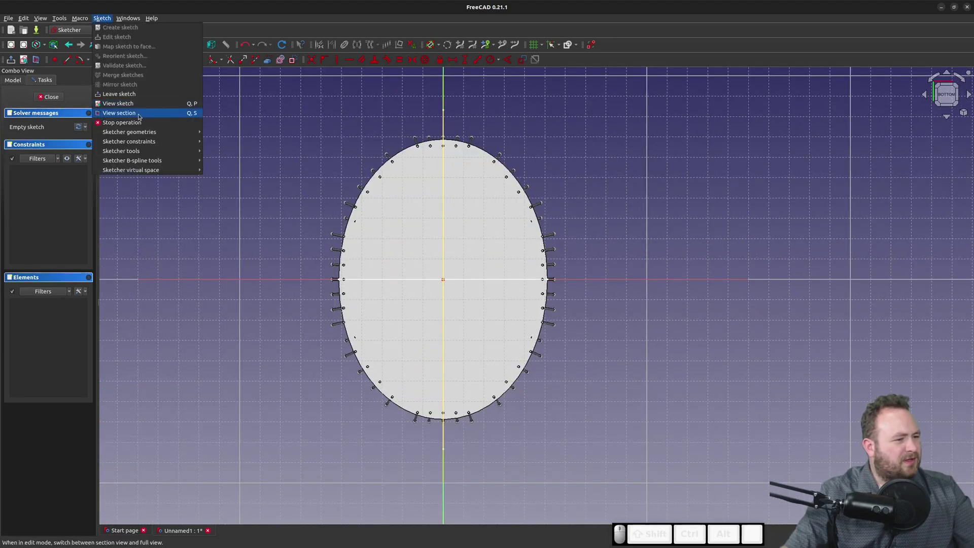
mouse_move(157, 135)
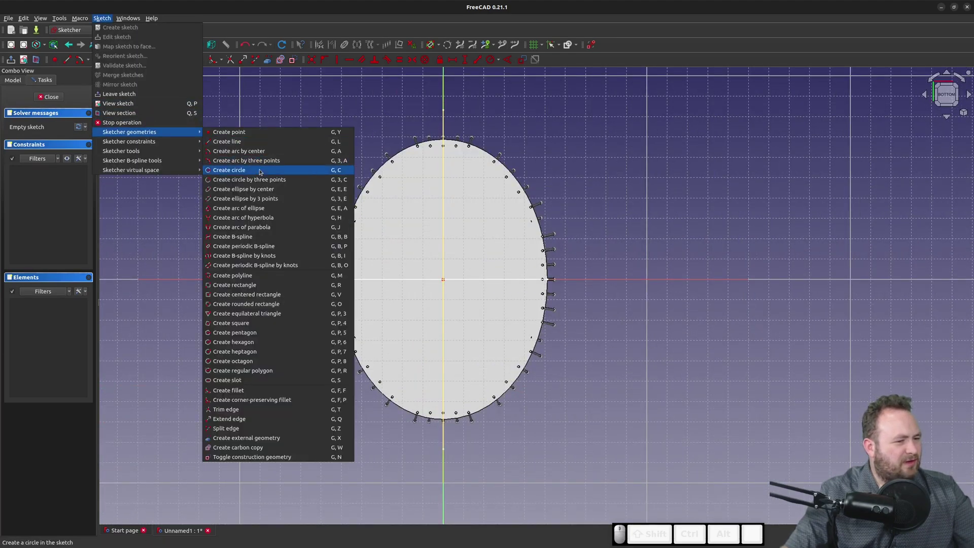
click(254, 192)
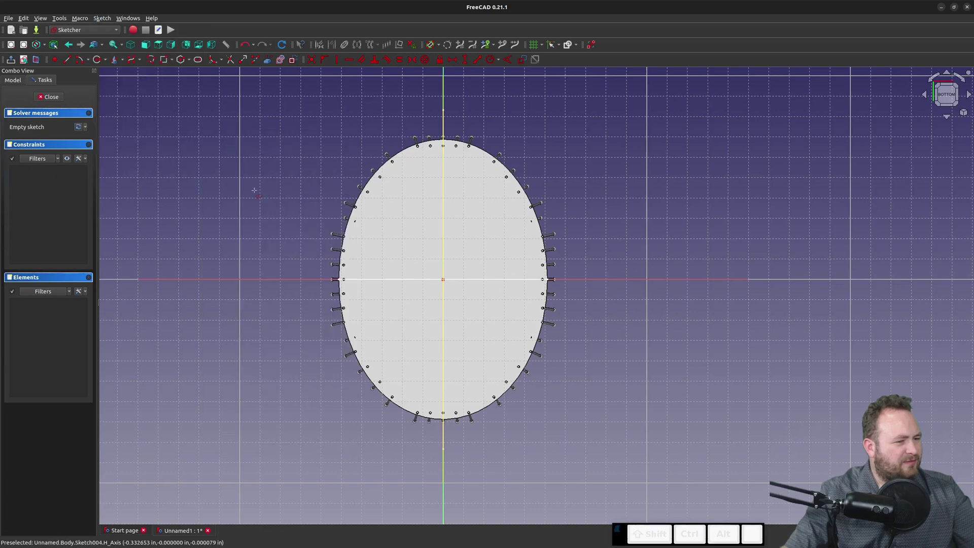
click(443, 280)
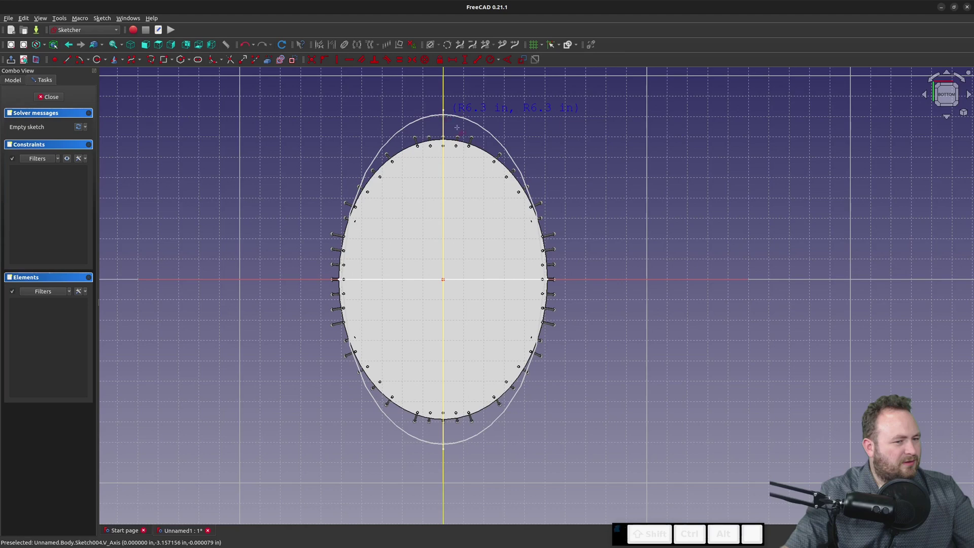
click(443, 115)
click(540, 168)
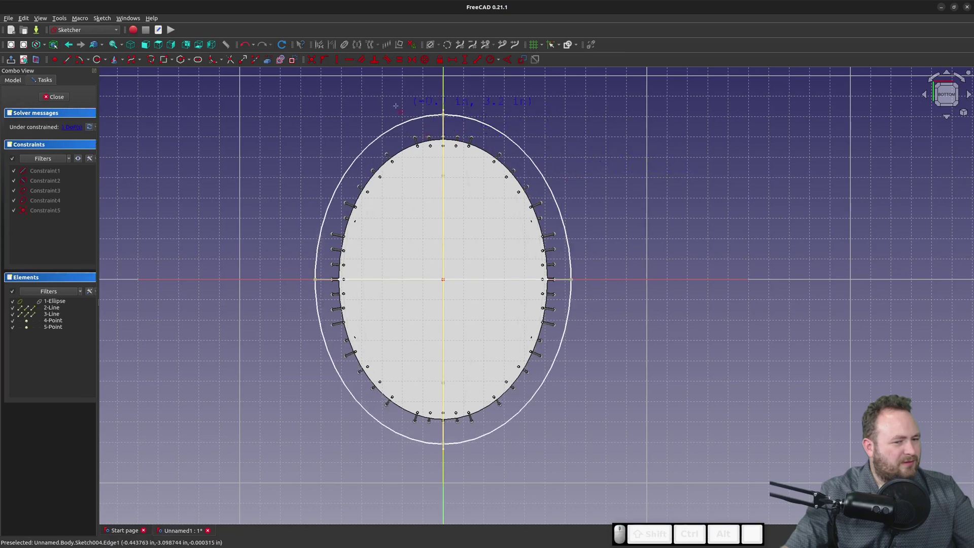
key(Escape)
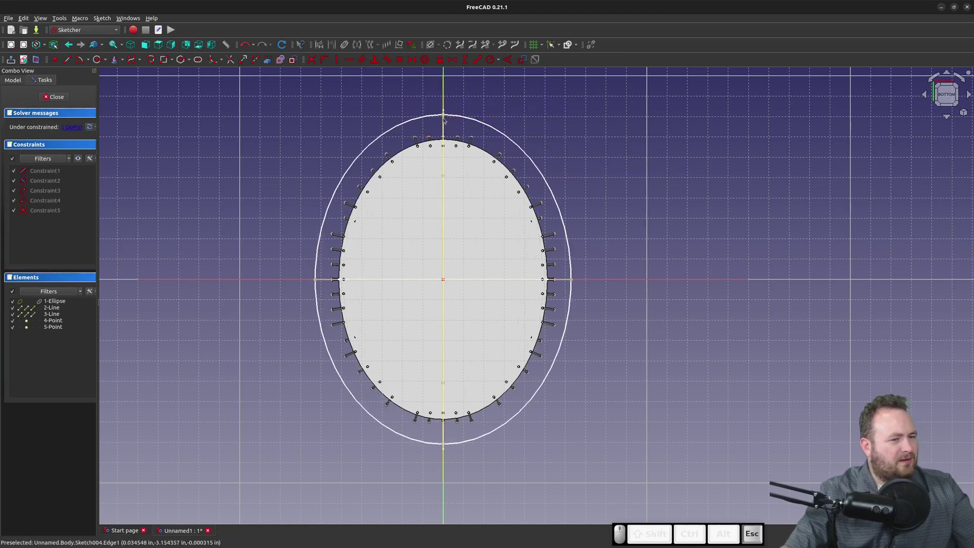
Pull the ellipse's upper vertex off-axis, then constrain it vertically in line with the origin.
drag(443, 116, 492, 107)
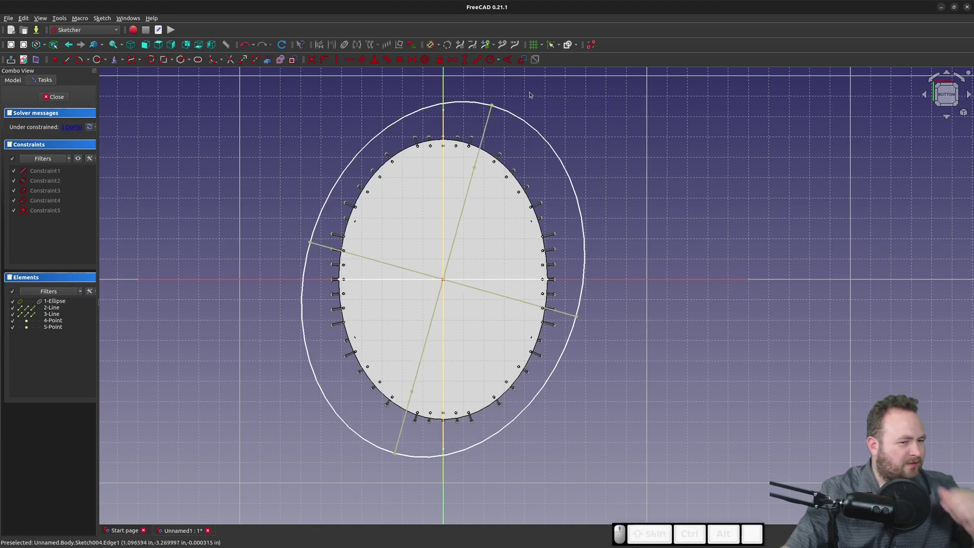
click(339, 60)
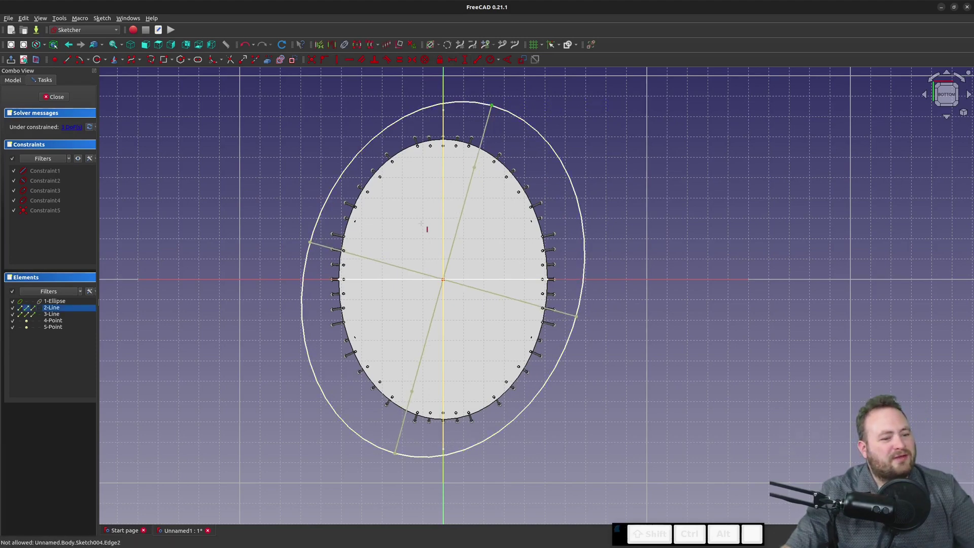
click(442, 279)
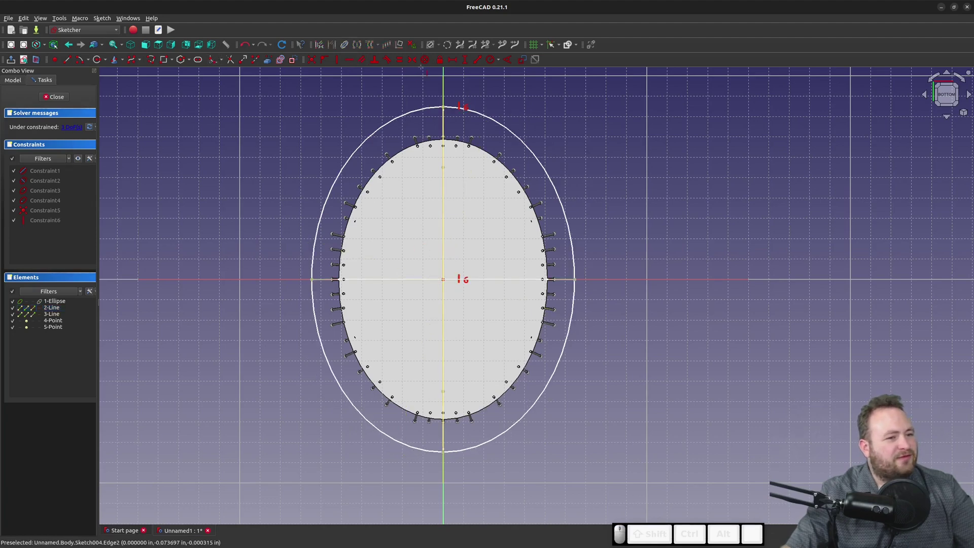
Dimension the vertical distance from the origin to the ellipse's upper vertex as 2.95276 in.
click(473, 63)
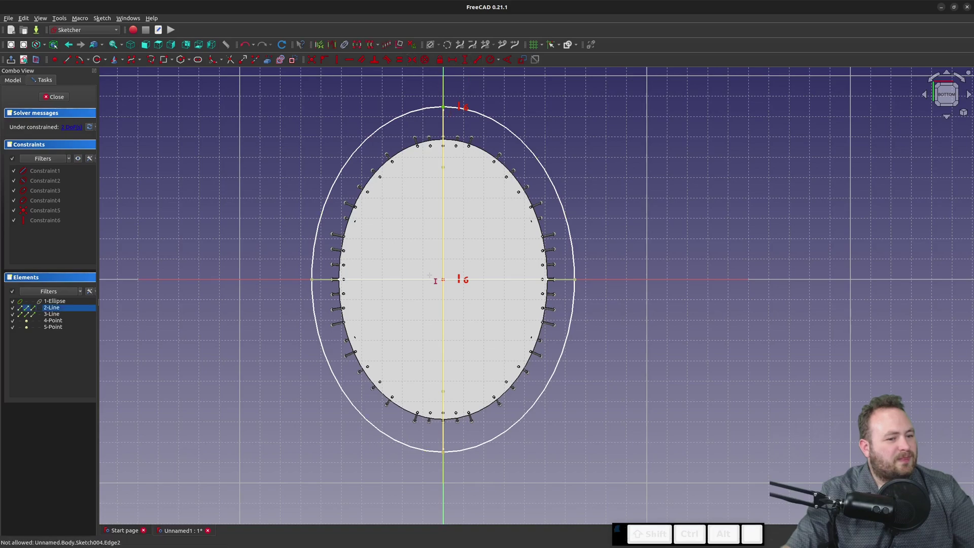
click(443, 274)
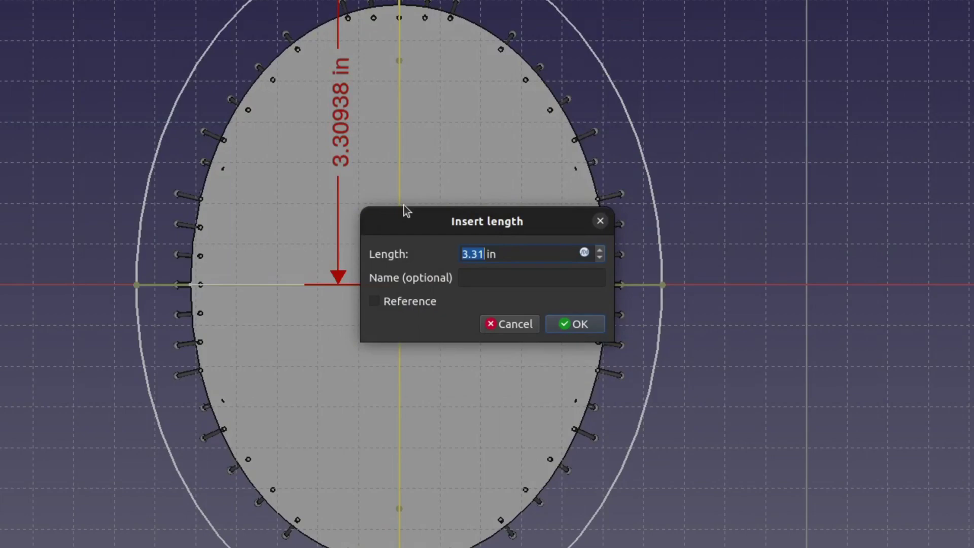
drag(527, 253, 427, 252)
text(2.95276)
key(Return)
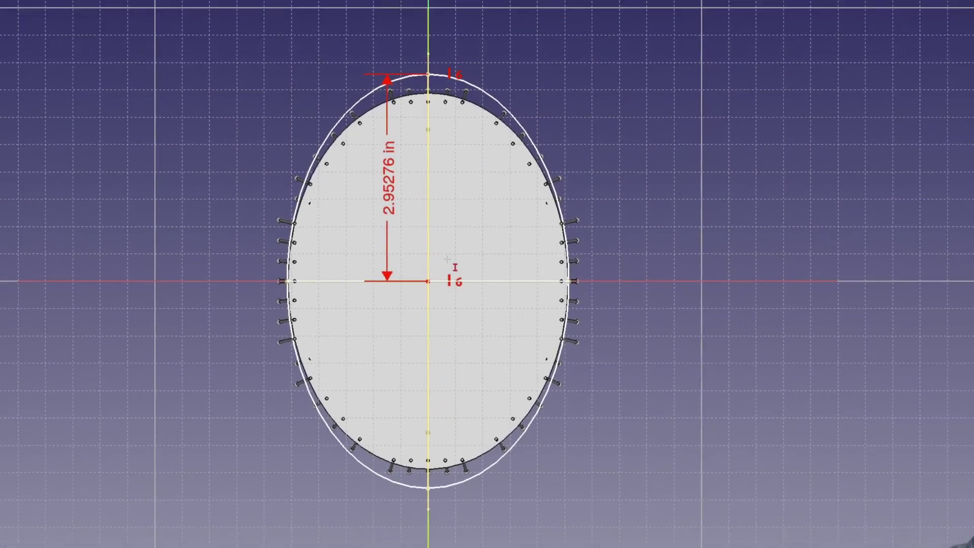
Dimension the horizontal distance from the origin to the ellipse's side vertex as 2.28346 in.
key(l)
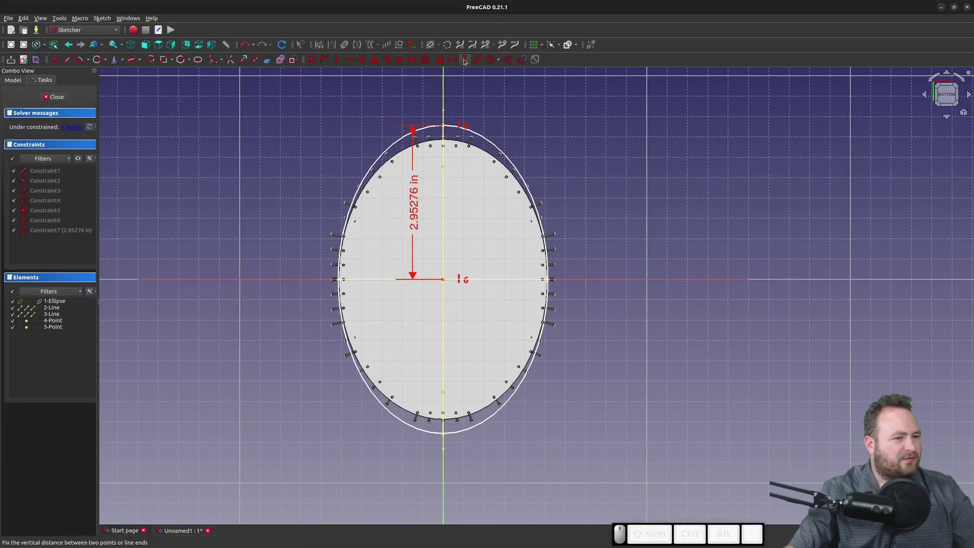
click(444, 279)
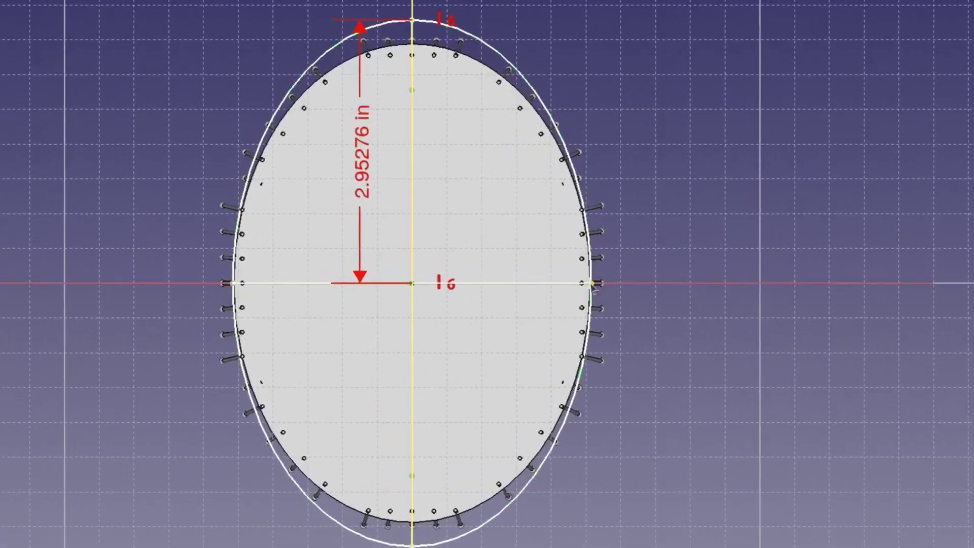
click(548, 279)
text(2.2)
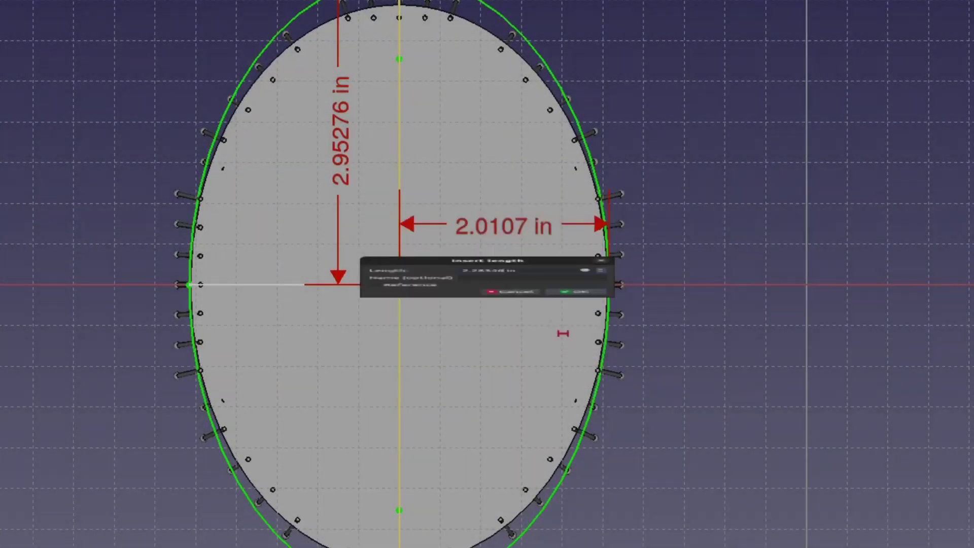
click(553, 326)
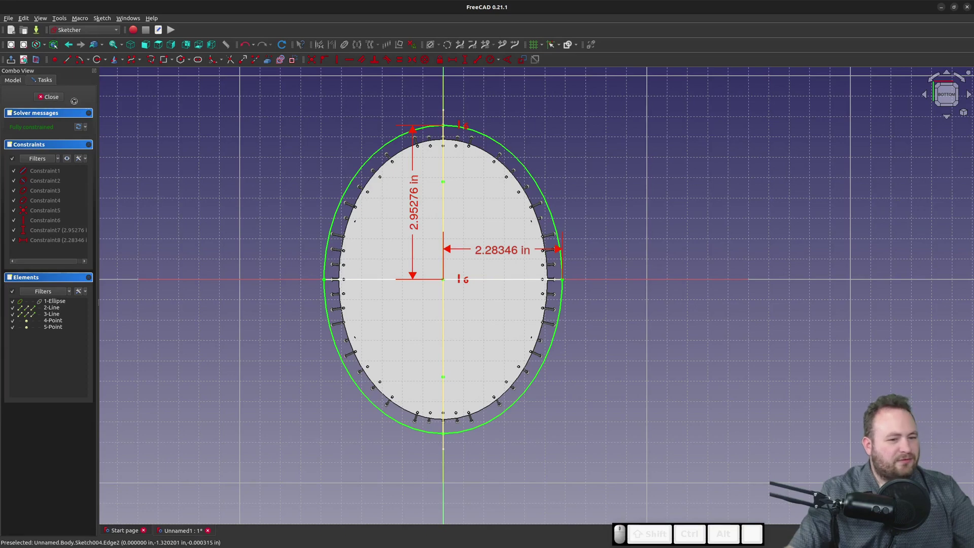
Close the ellipse sketch and pad it 0.59 in from the underside of the domed part.
click(49, 96)
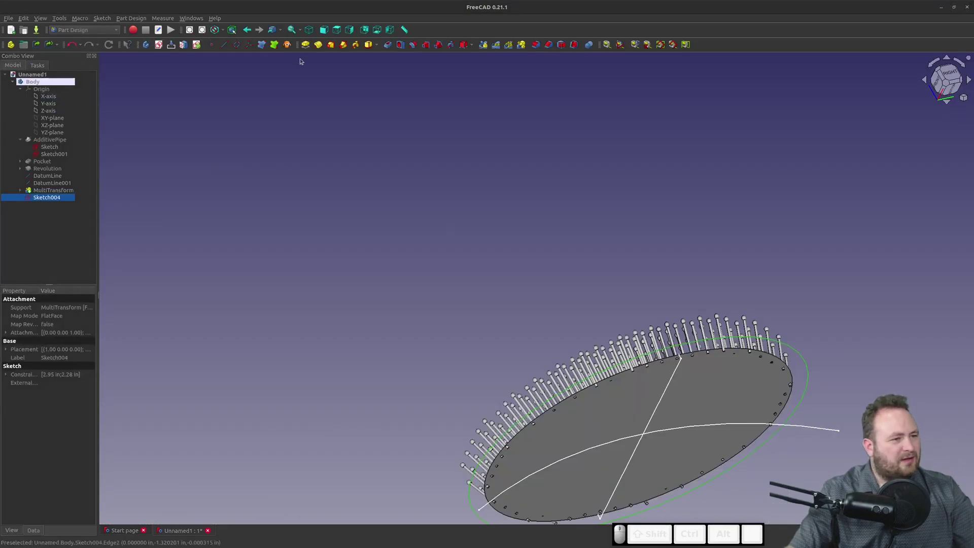
click(306, 45)
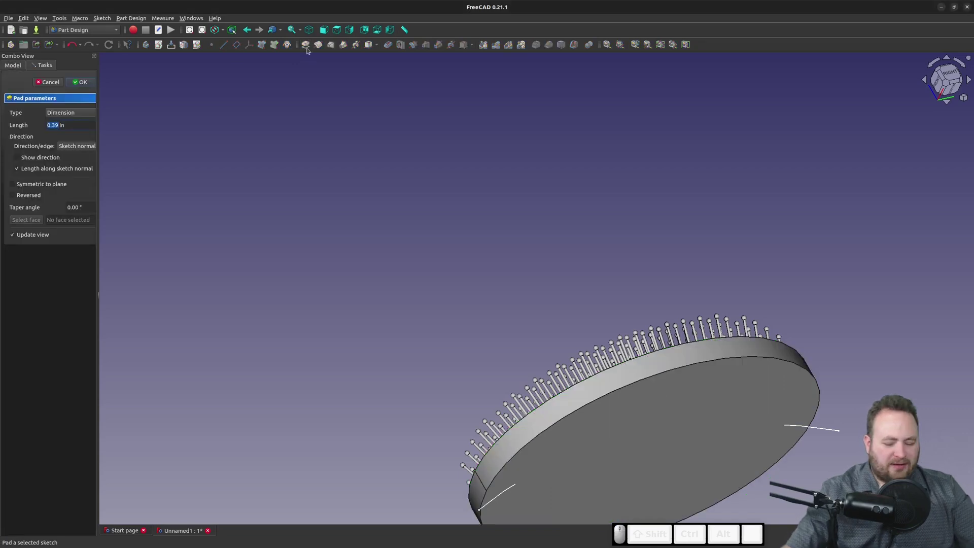
text(.5)
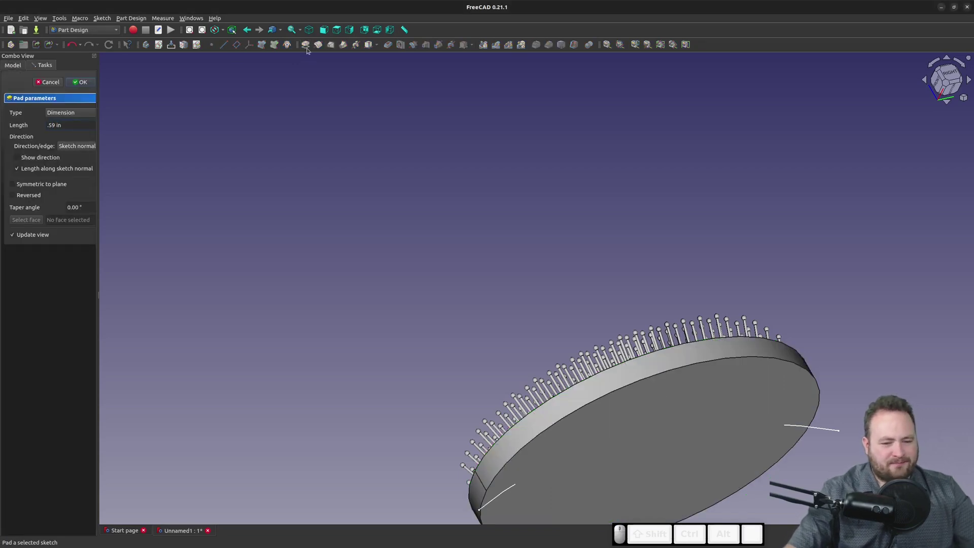
key(Return)
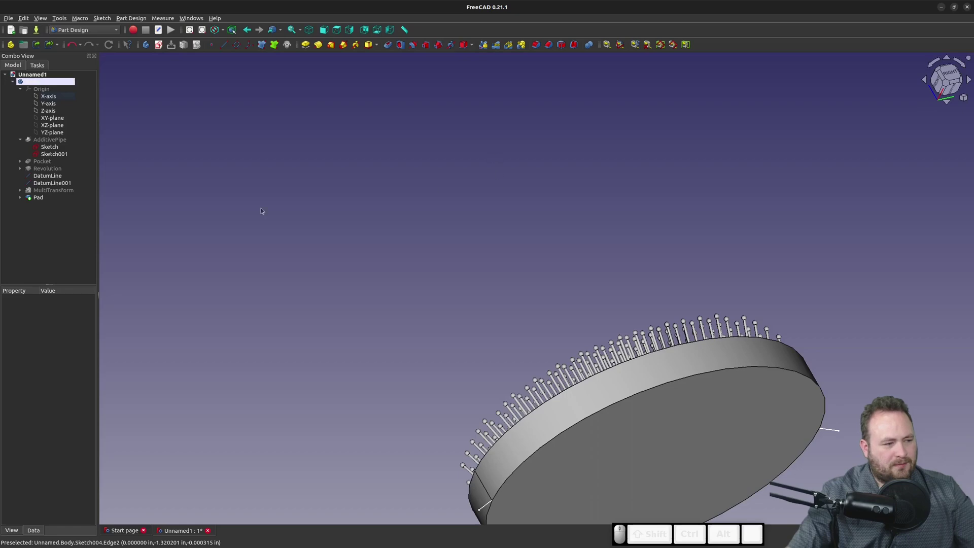
Start a sketch on the pad's flat bottom face and import its elliptical edge as external geometry.
drag(461, 243, 638, 357)
middle_drag(638, 357, 445, 289)
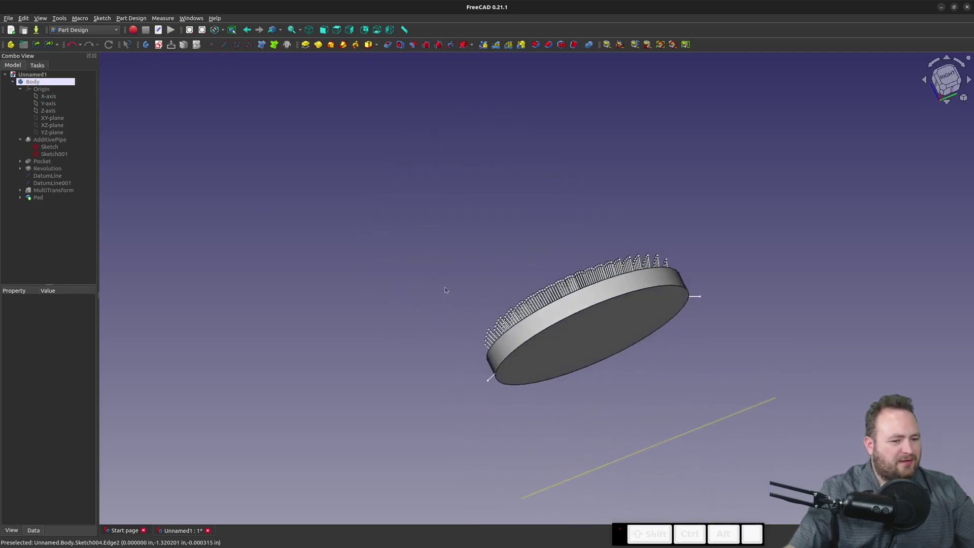
click(601, 348)
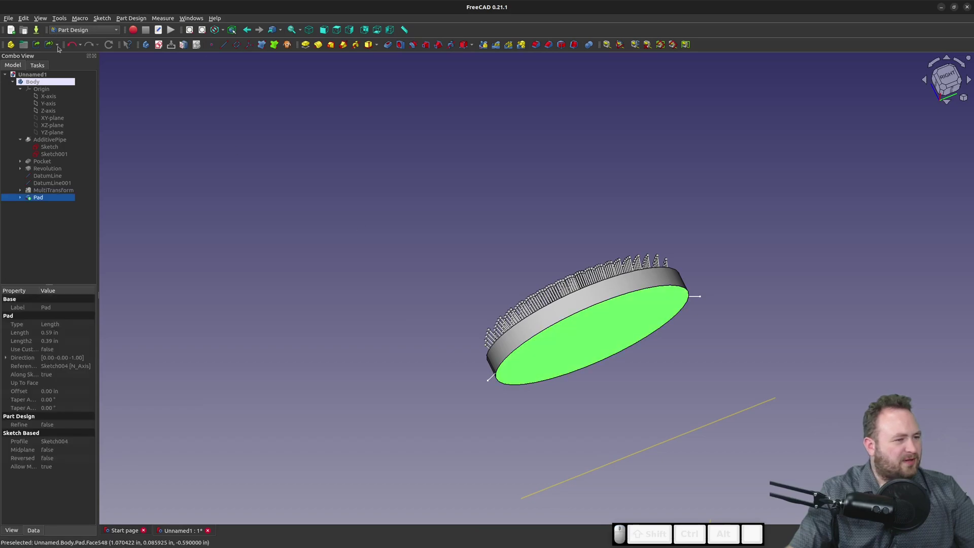
click(165, 48)
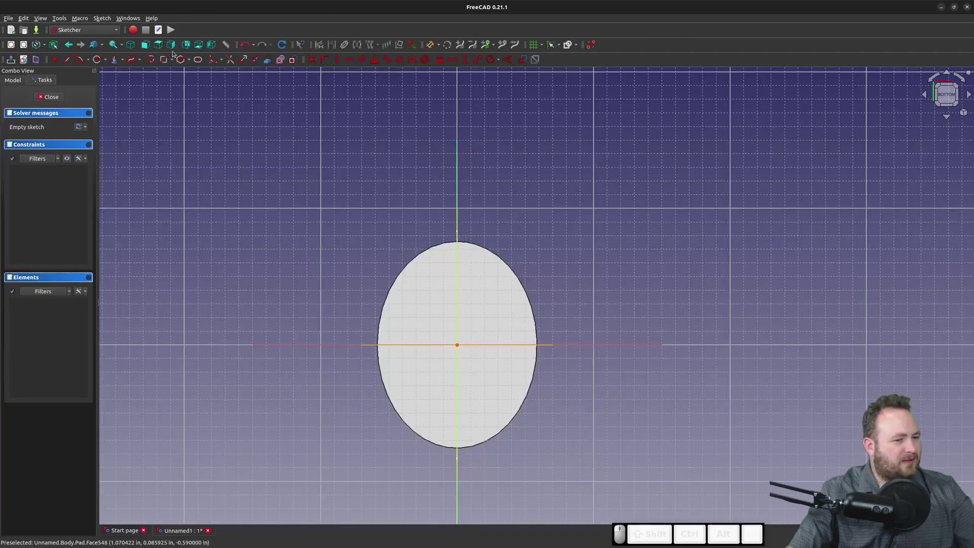
click(267, 60)
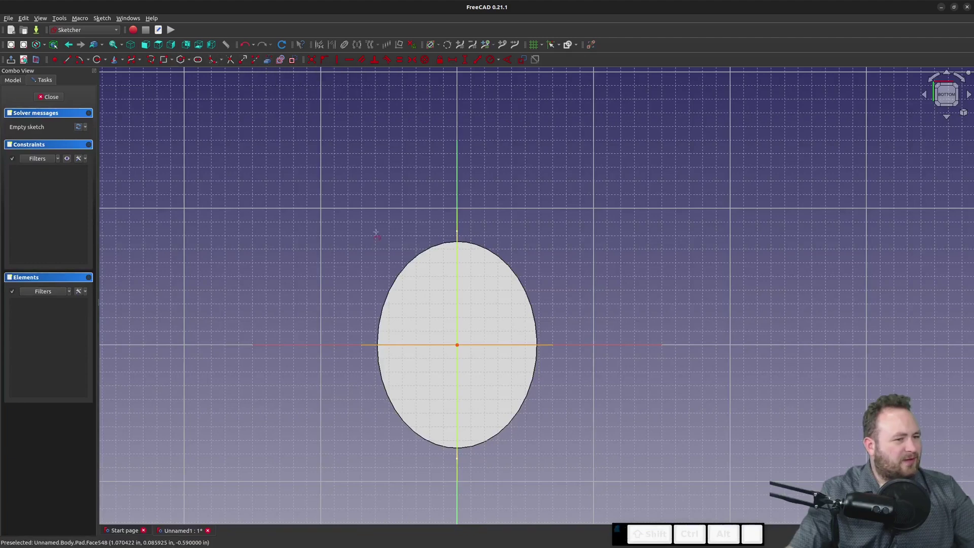
click(419, 256)
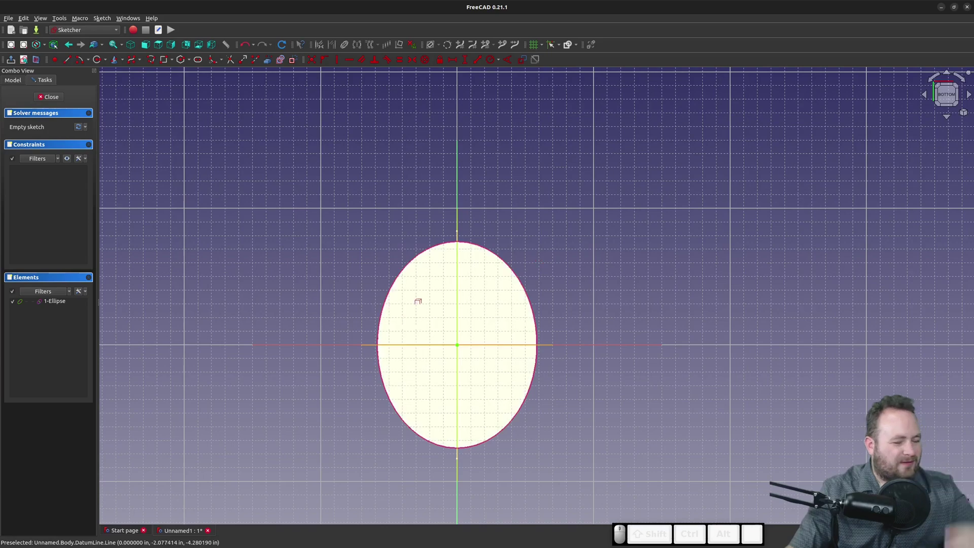
scroll(390, 131, down, 4)
scroll(437, 283, up, 4)
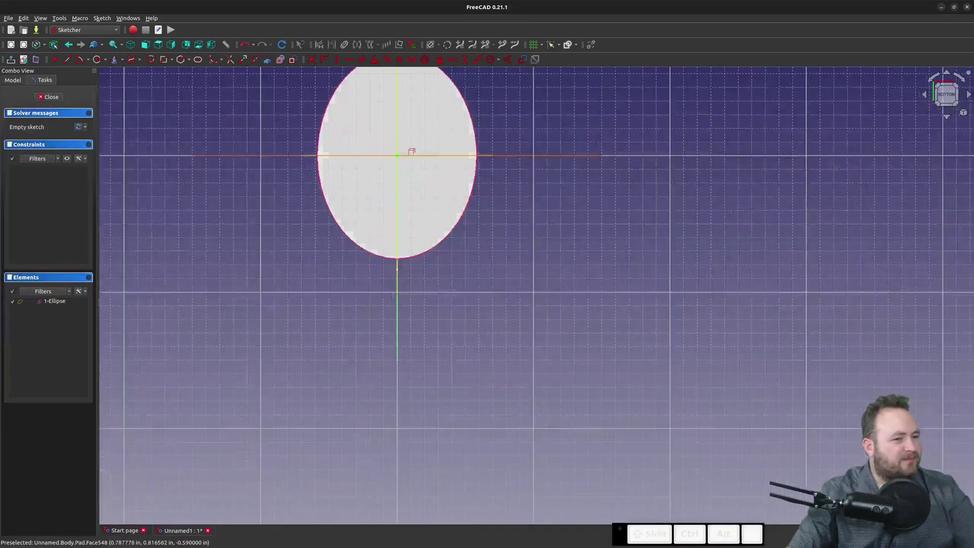
Draw a side arc of about 6.4 in radius from the ellipse's lower right edge down to a small arc for the handle end.
click(80, 59)
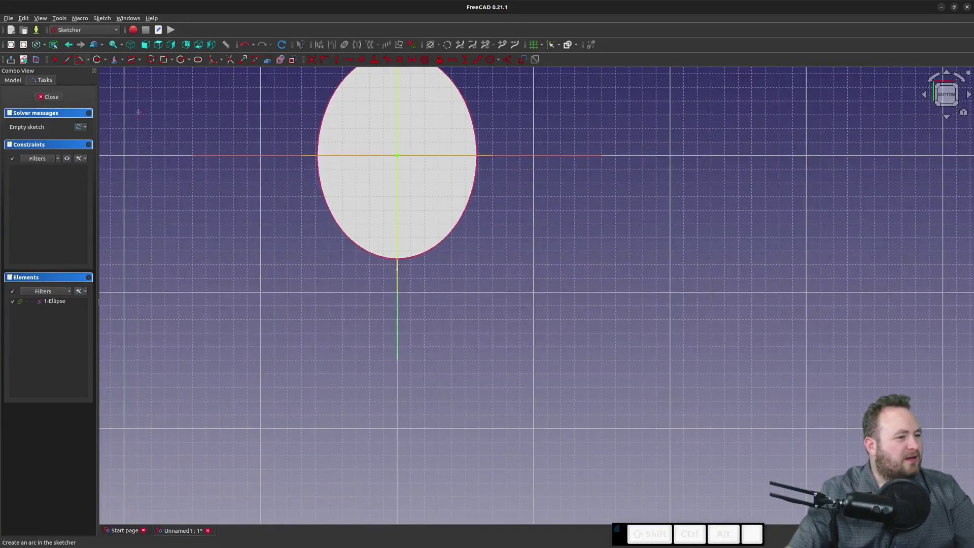
click(625, 358)
click(464, 213)
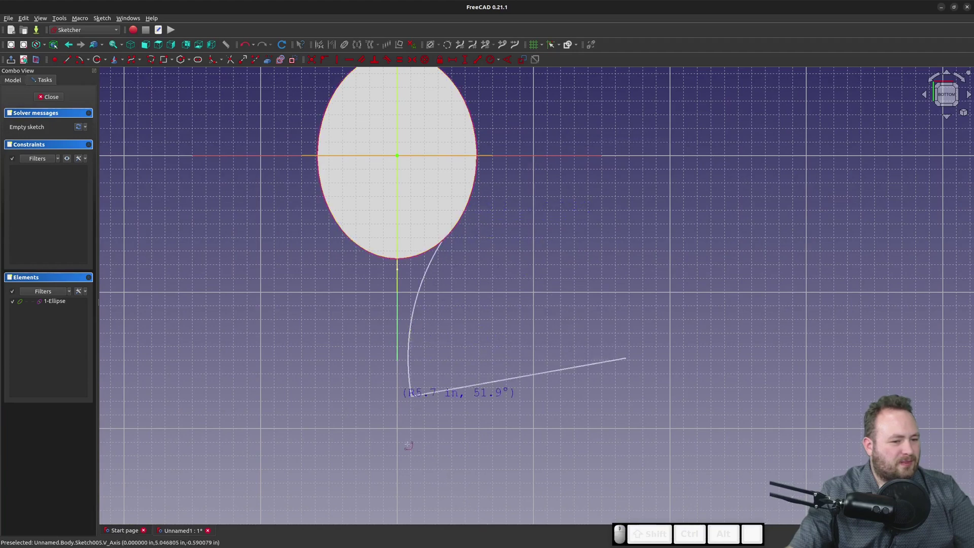
click(444, 477)
click(406, 471)
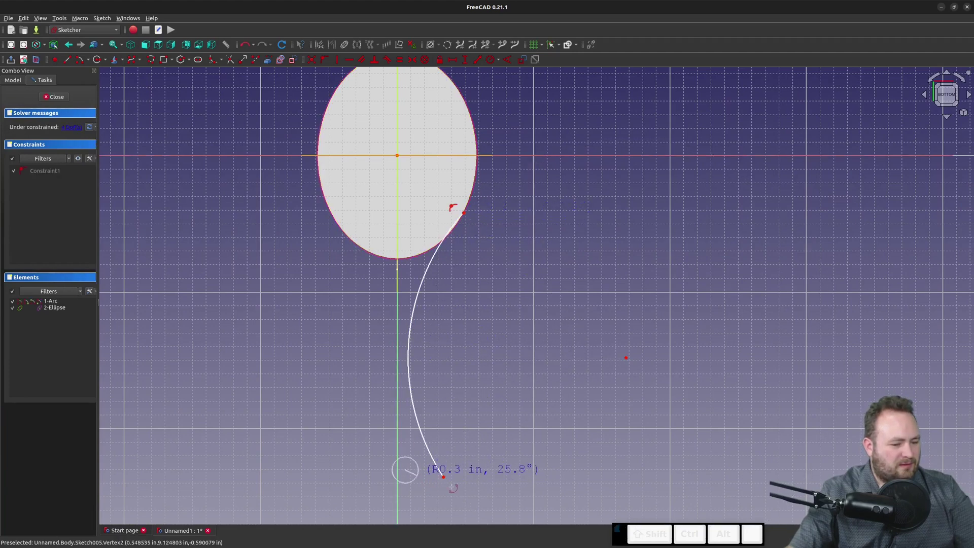
click(443, 477)
click(406, 509)
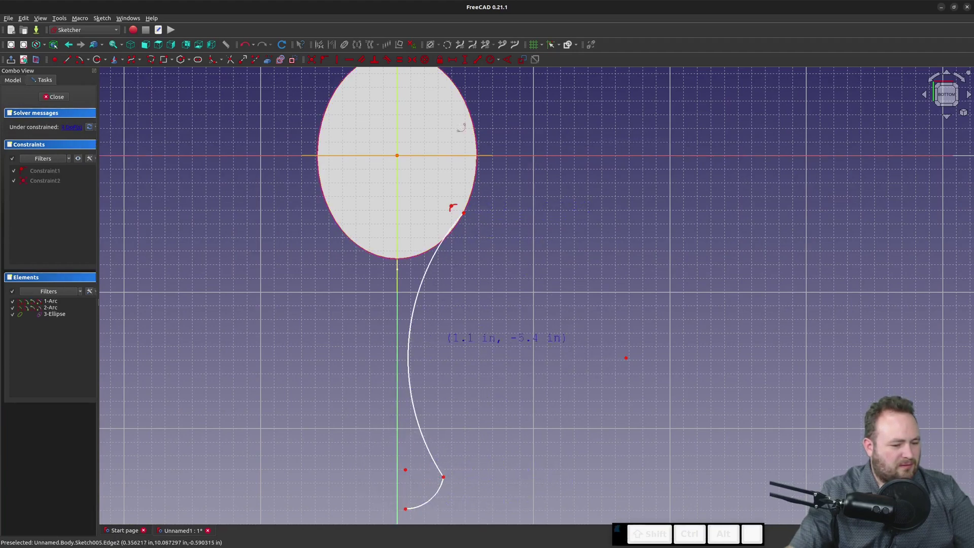
Constrain the long side arc tangent to both the imported ellipse and the small end arc.
click(414, 60)
click(425, 262)
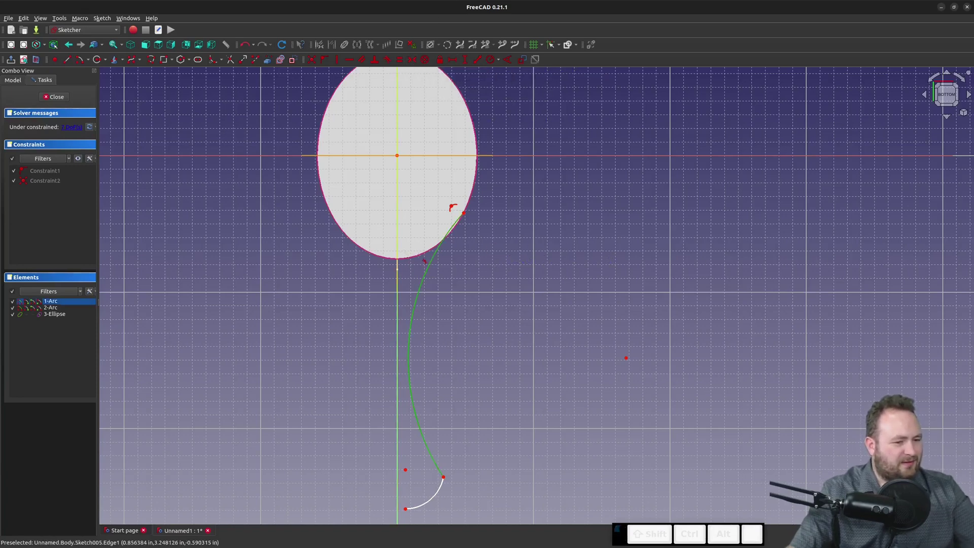
click(419, 257)
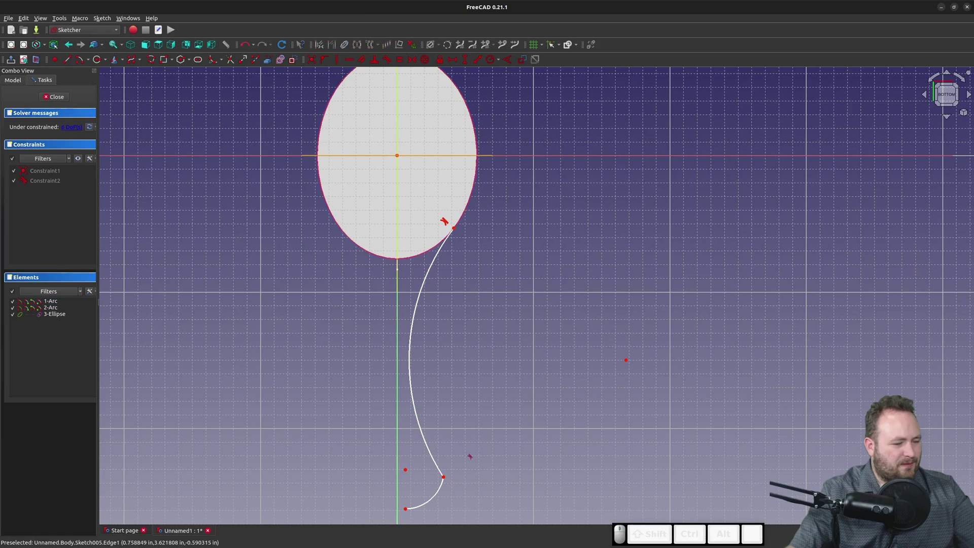
click(438, 462)
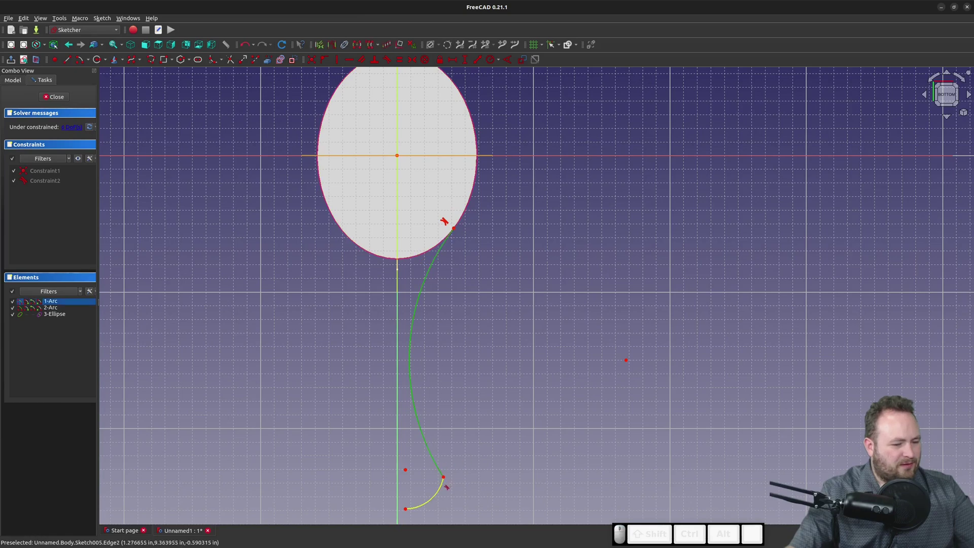
click(441, 484)
scroll(430, 284, down, 3)
scroll(421, 322, up, 1)
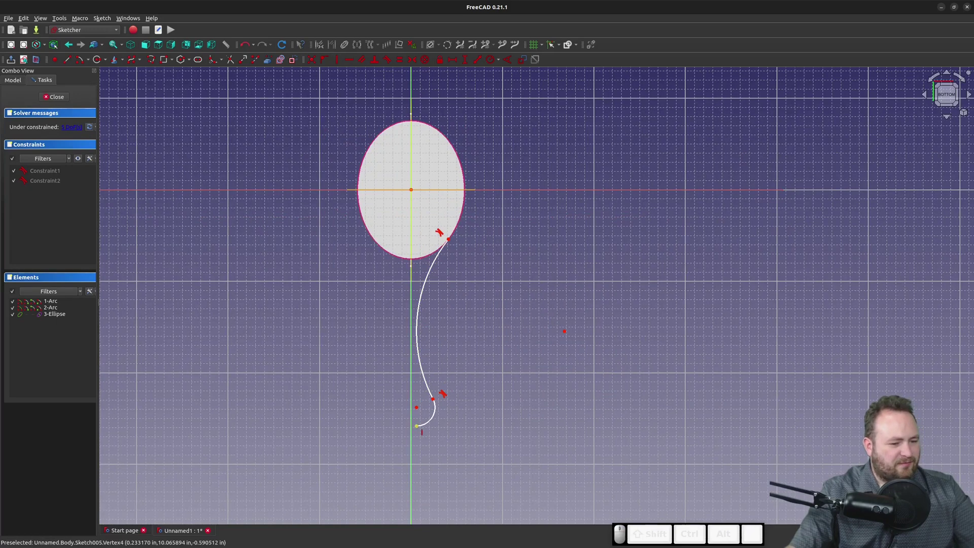
Align the small end arc's lowest endpoint vertically with its own center and with the sketch origin.
click(417, 425)
click(416, 407)
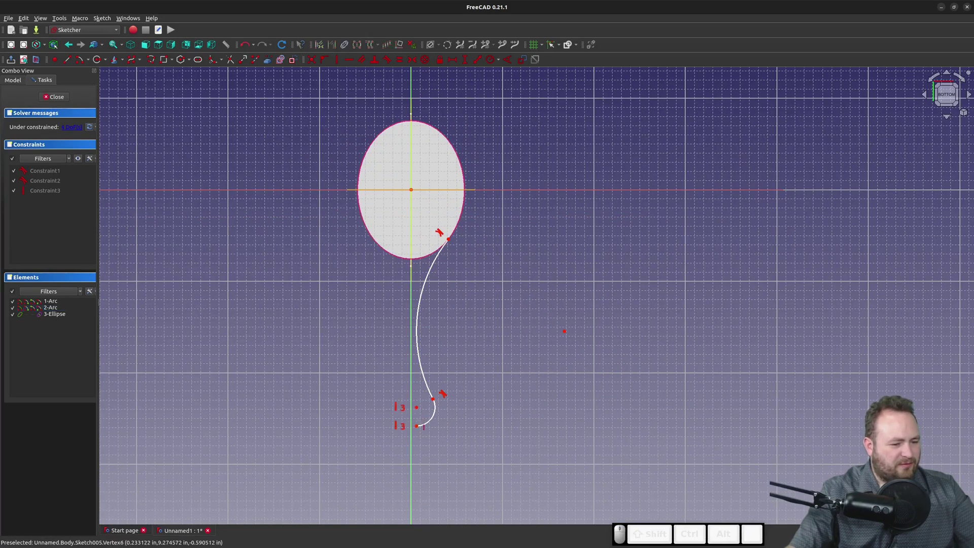
click(417, 426)
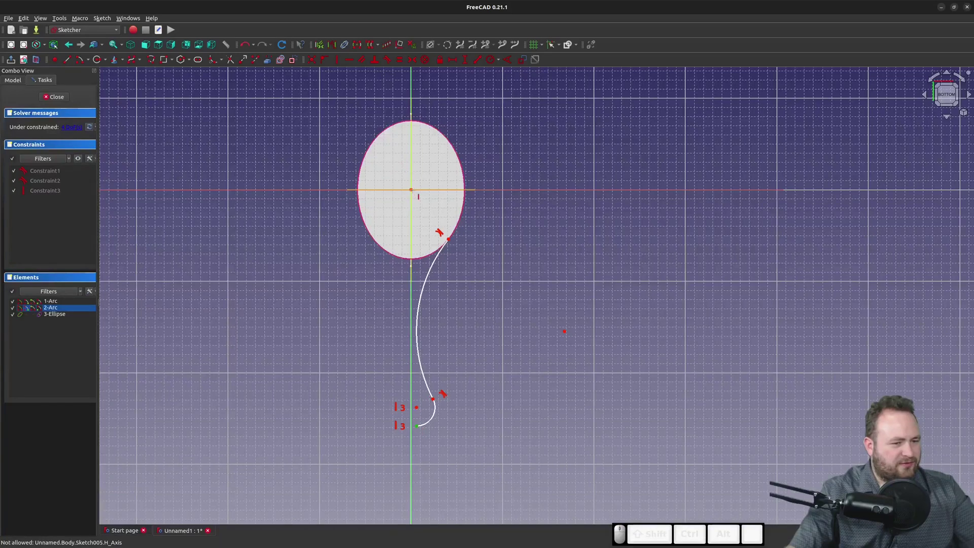
click(411, 190)
key(Escape)
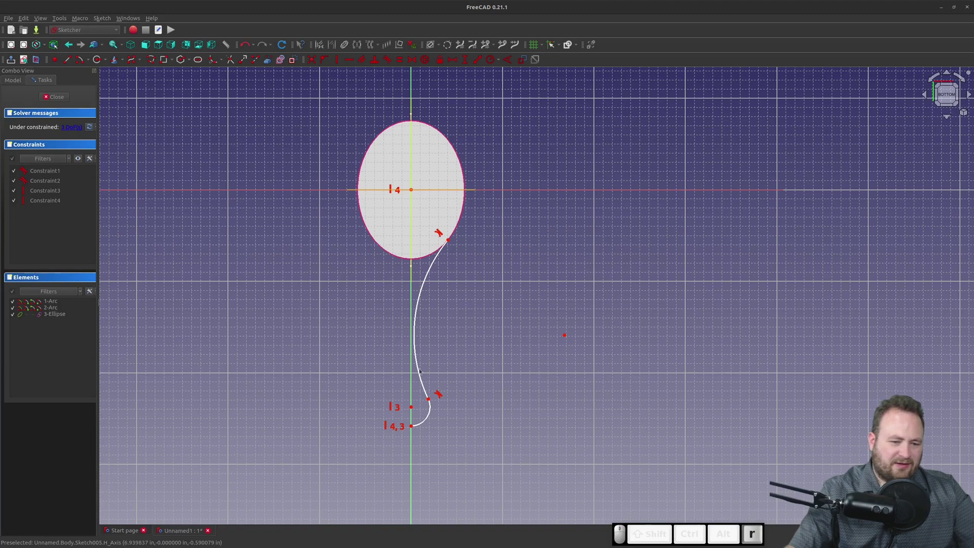
Constrain the long side arc's radius to 7.08 in.
click(424, 292)
key(k)
key(r)
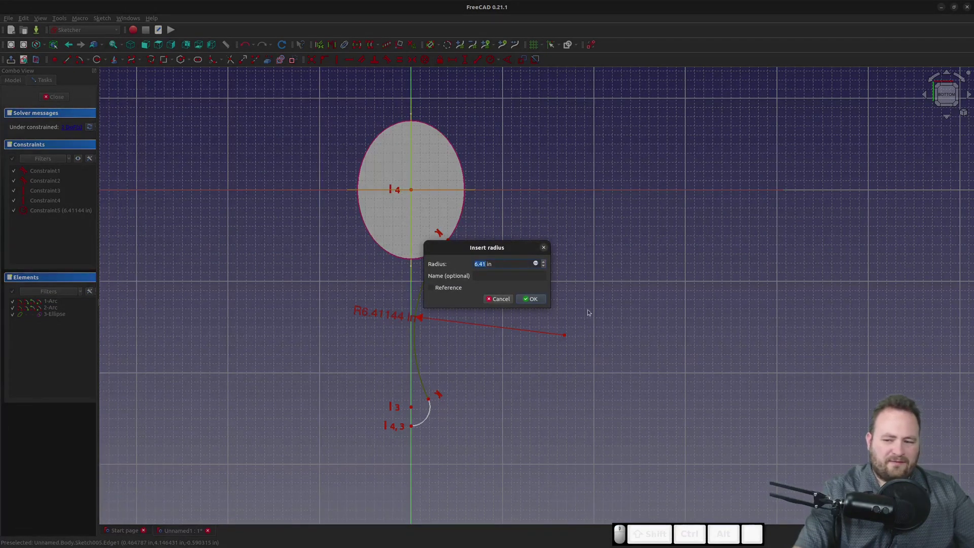
text(7.08)
key(Return)
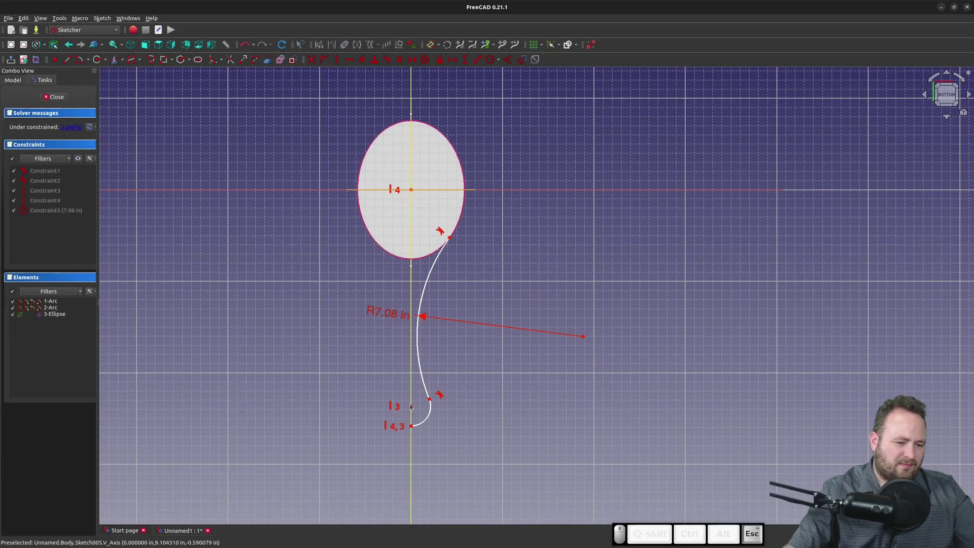
Move the end arc closer to the ellipse and dimension the vertical distance from its center to the origin as 7.5 in.
drag(411, 406, 416, 364)
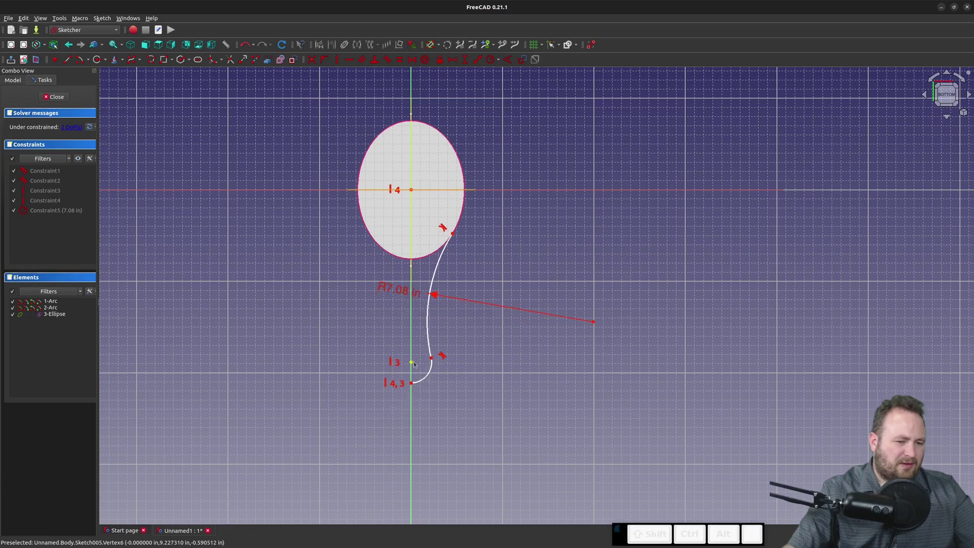
click(465, 61)
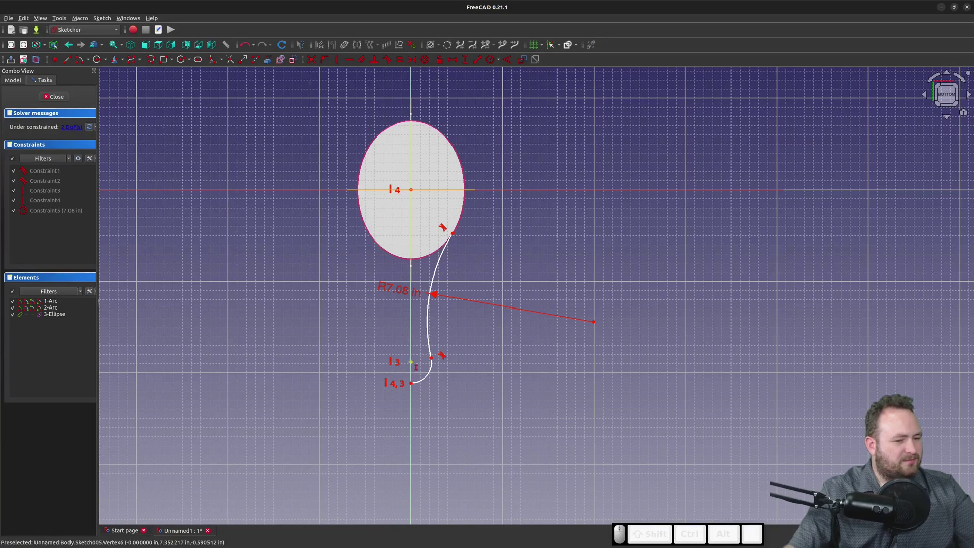
click(411, 362)
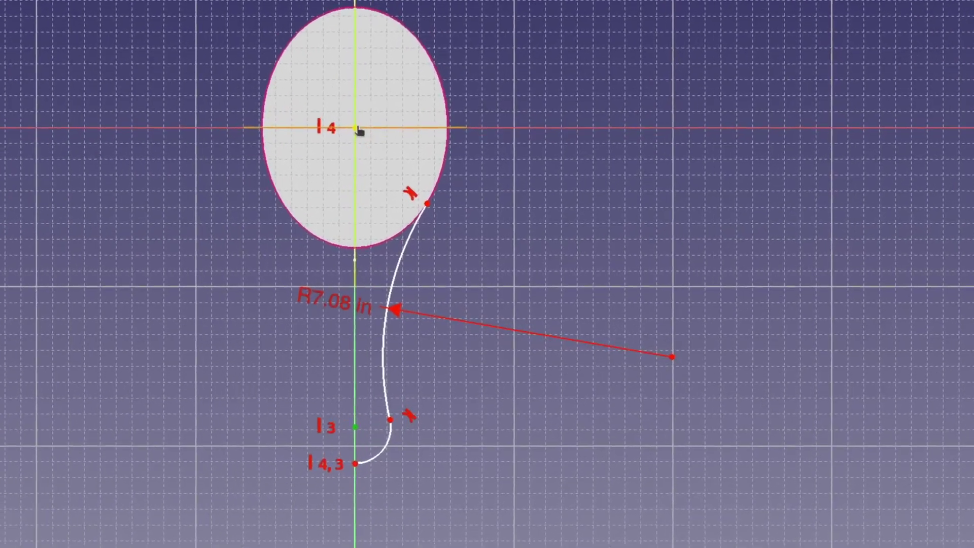
click(403, 182)
text(7)
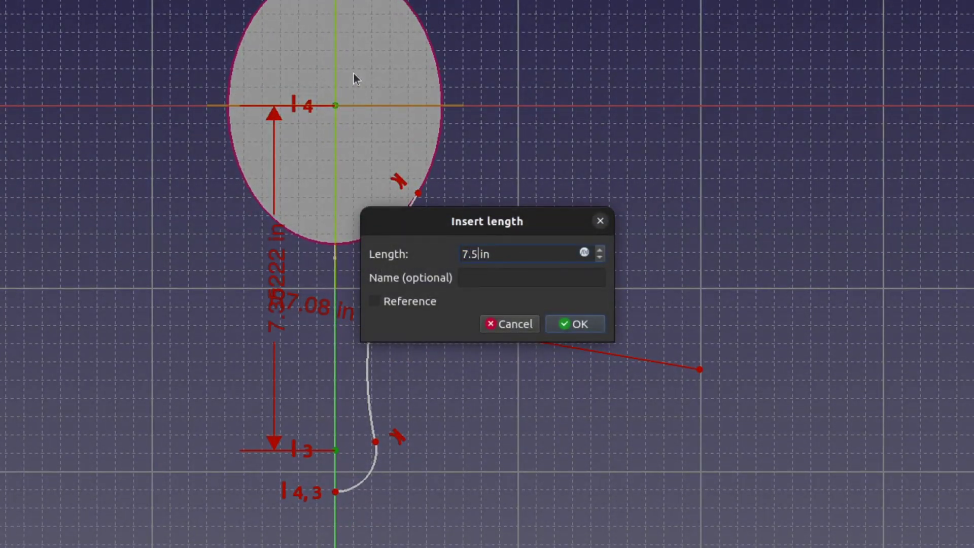
text(.5)
key(Return)
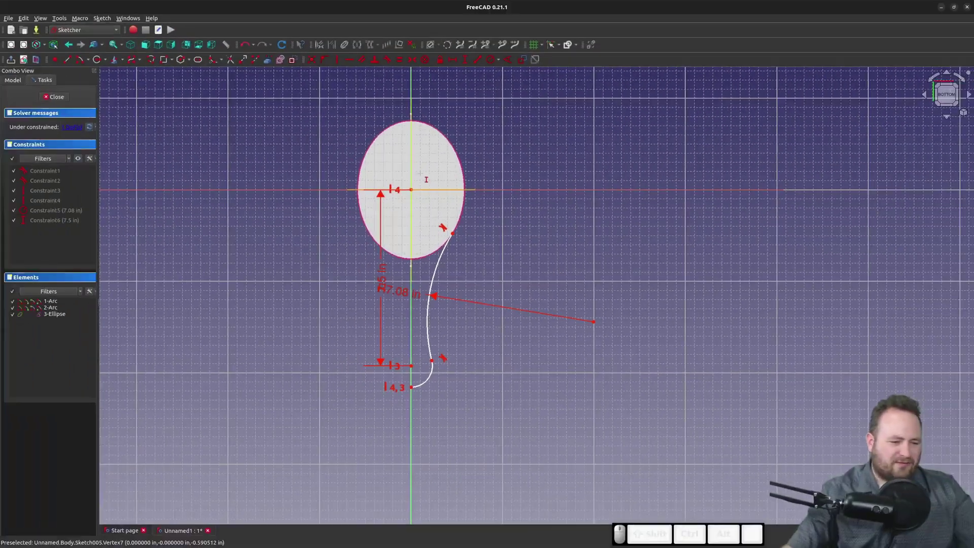
Constrain the small end arc's radius to 1.25 in.
click(440, 383)
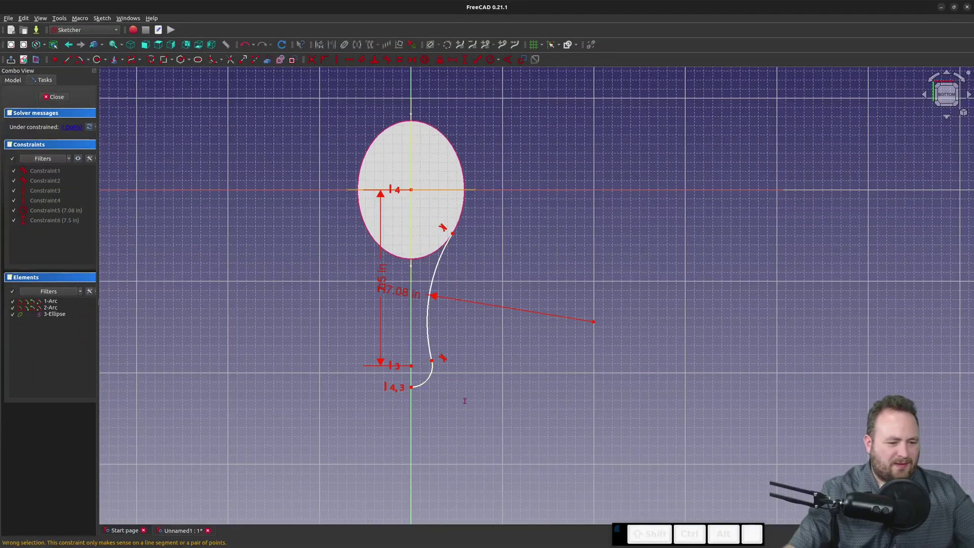
key(k)
key(r)
click(430, 379)
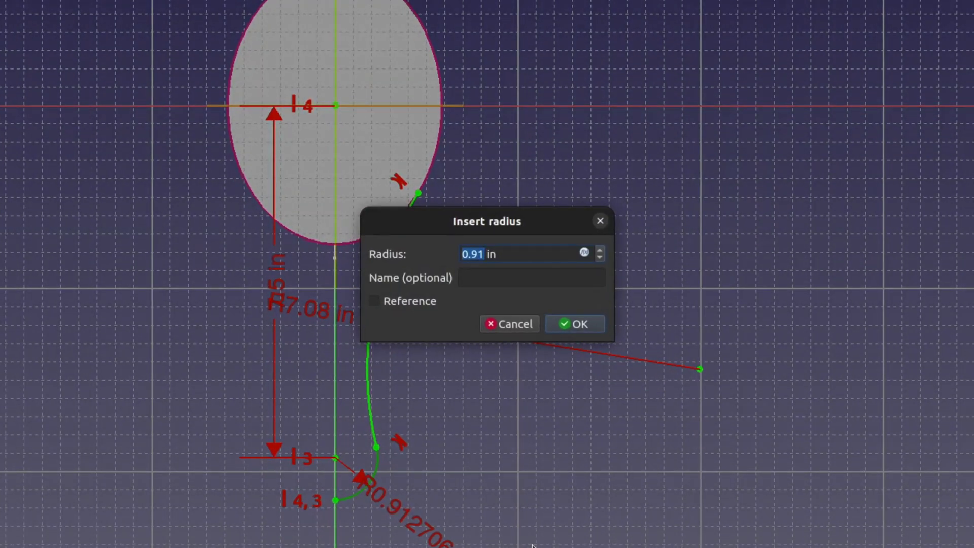
text(1)
key(Return)
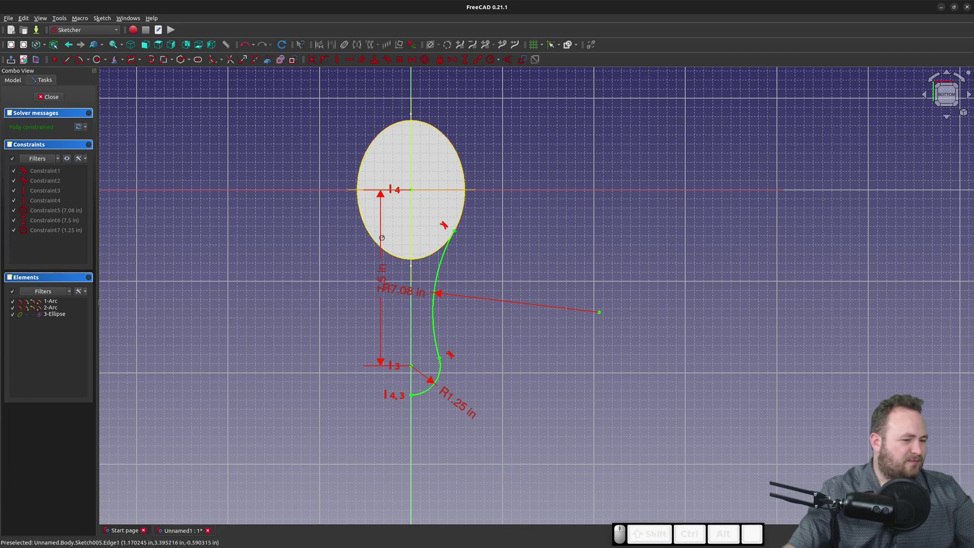
Draw the handle's opposite half: an end arc sharing the 1.25 in arc's center and lowest point, and a long side arc ending inside the ellipse.
click(112, 60)
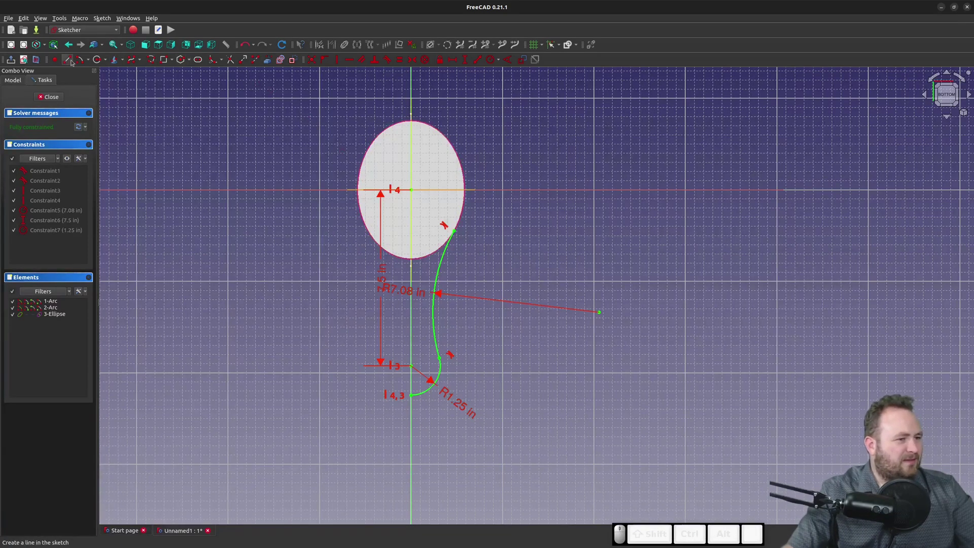
click(411, 365)
click(413, 395)
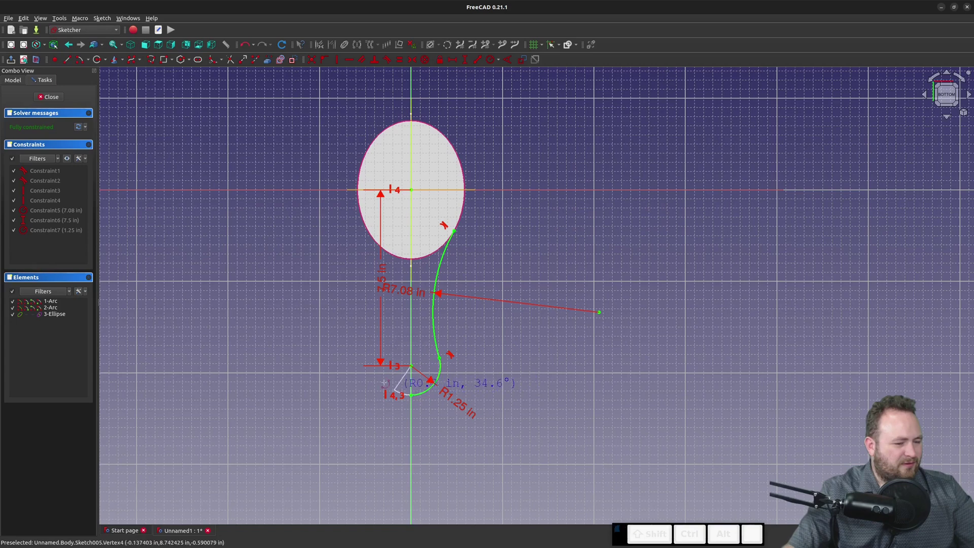
click(382, 366)
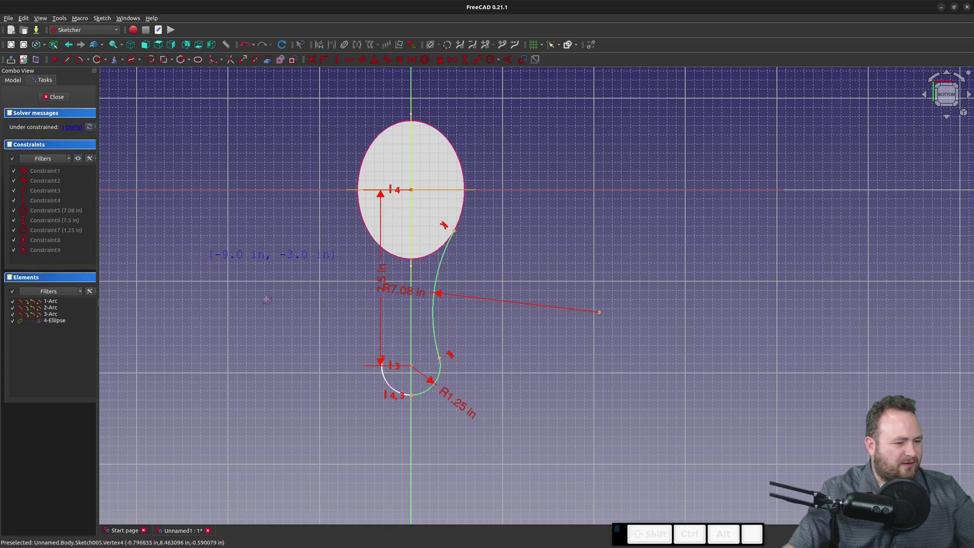
click(200, 262)
click(386, 357)
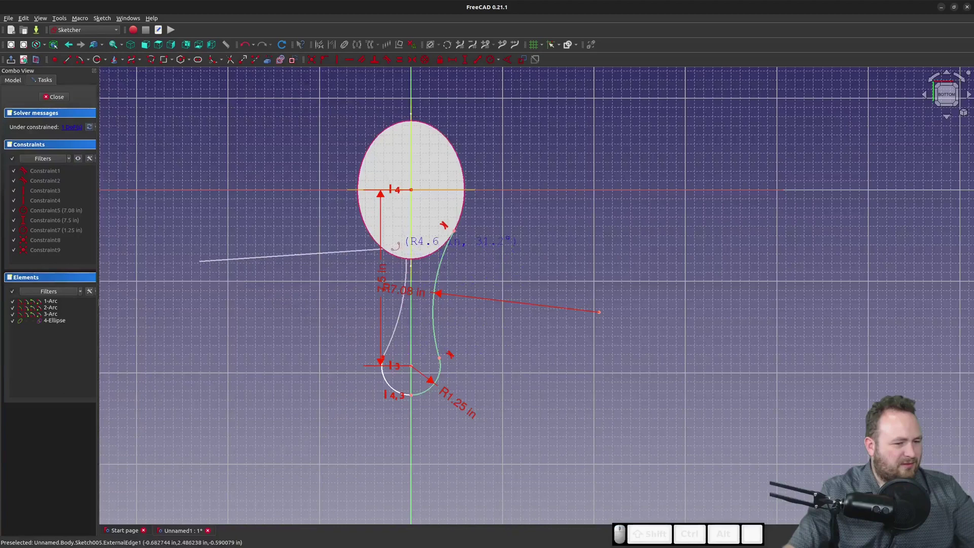
click(404, 226)
key(Escape)
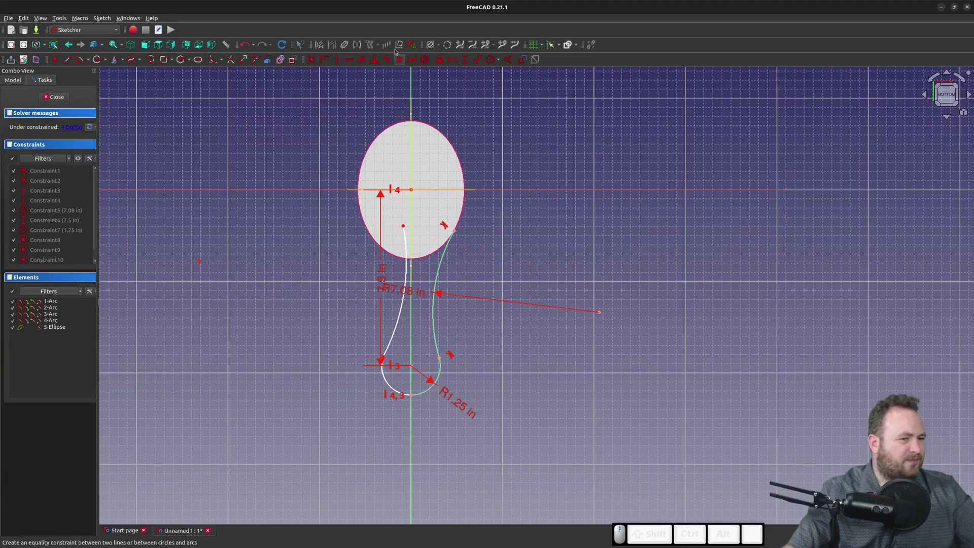
Make the two long side arcs' upper endpoints symmetric about the vertical axis.
key(s)
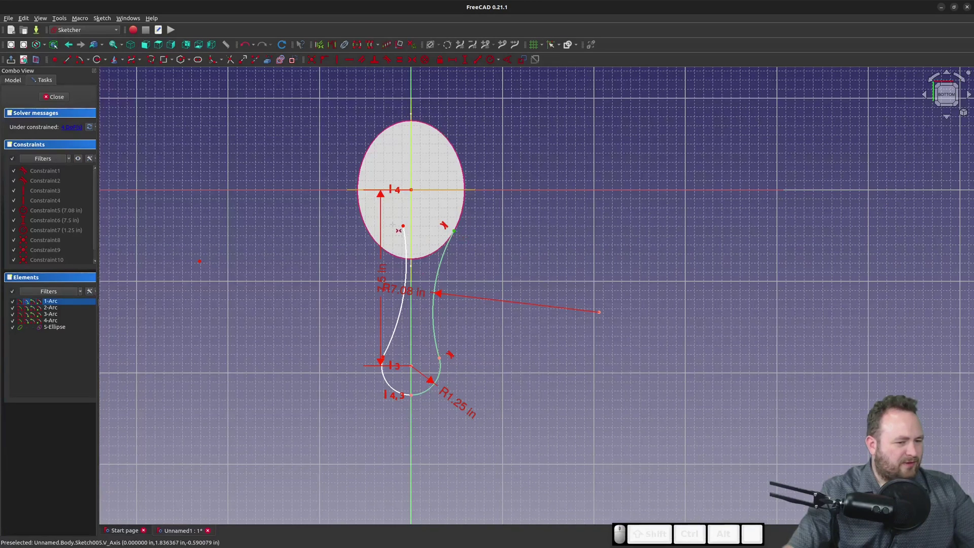
click(404, 226)
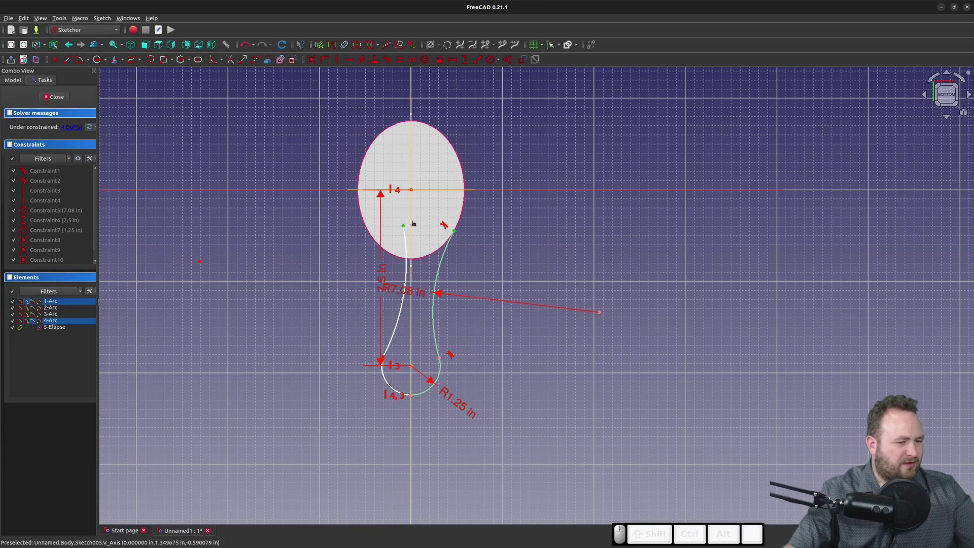
click(411, 223)
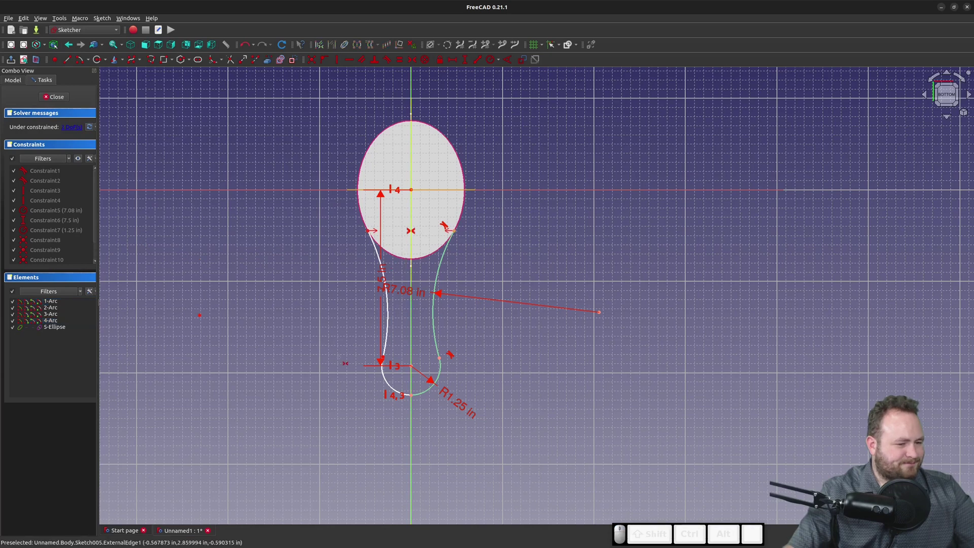
Try to make the two long side arcs' lower endpoints symmetric about the vertical axis.
click(440, 358)
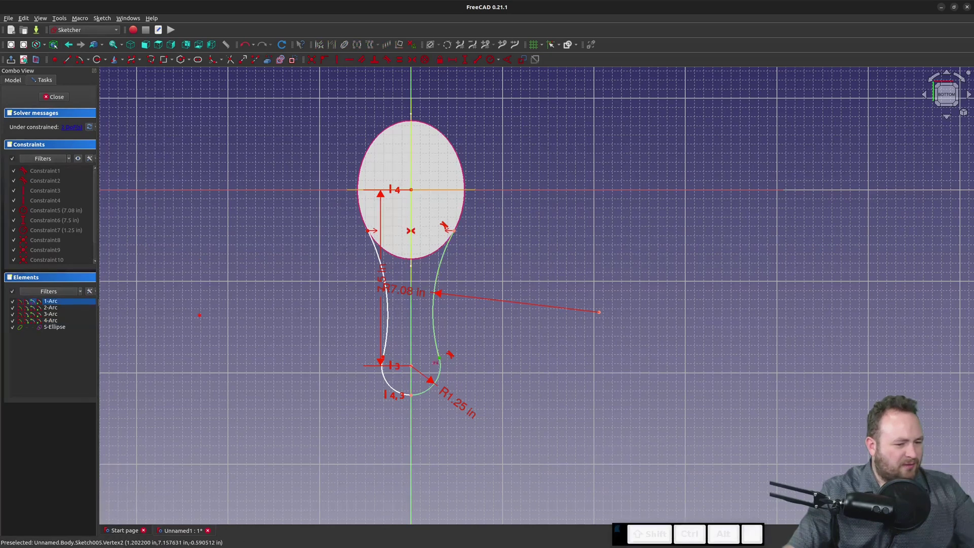
click(383, 358)
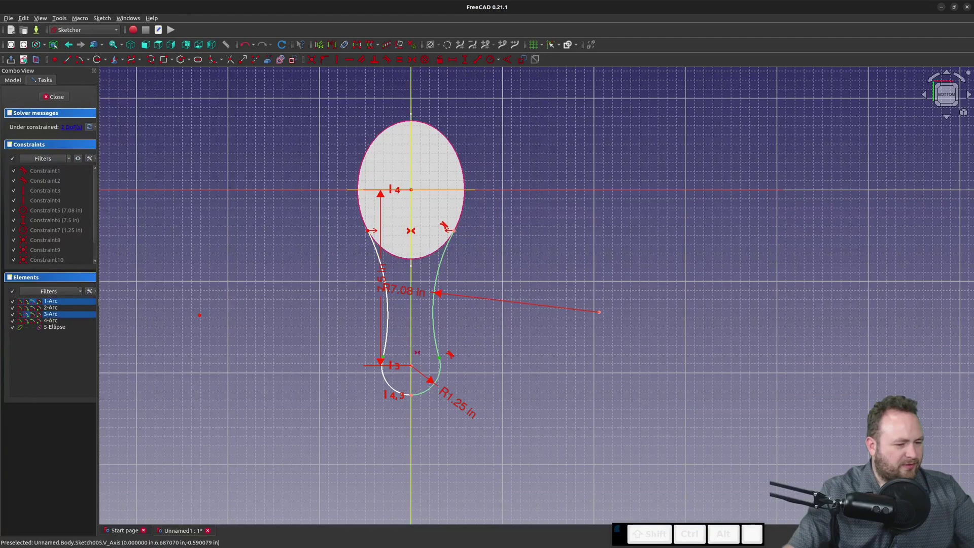
click(411, 349)
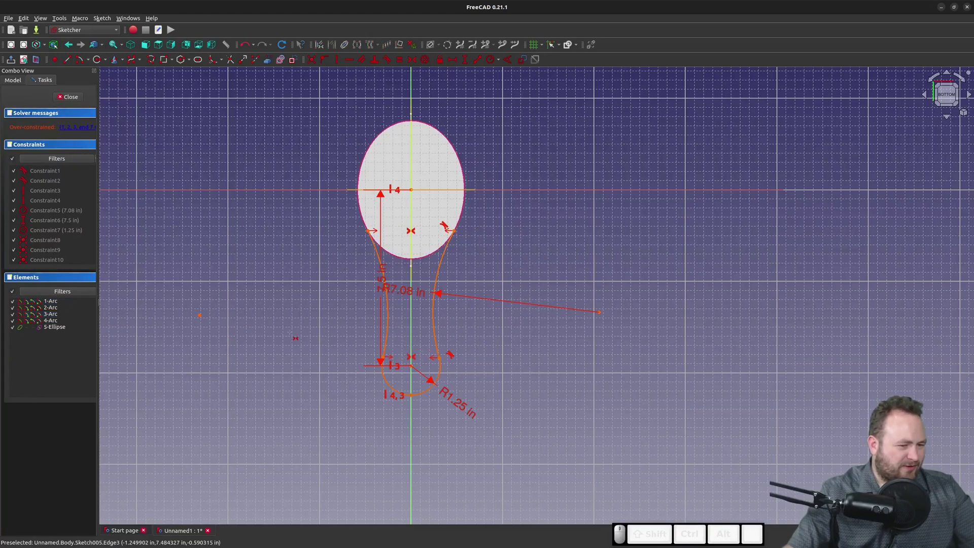
key(ctrl+z)
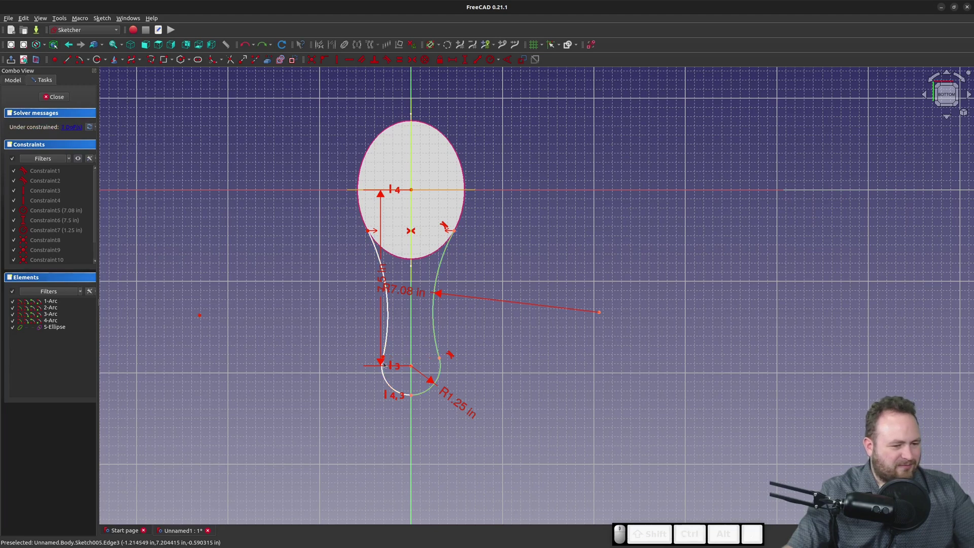
Make the opposite long side arc tangent to its small end arc at their shared lower endpoint.
drag(385, 360, 388, 316)
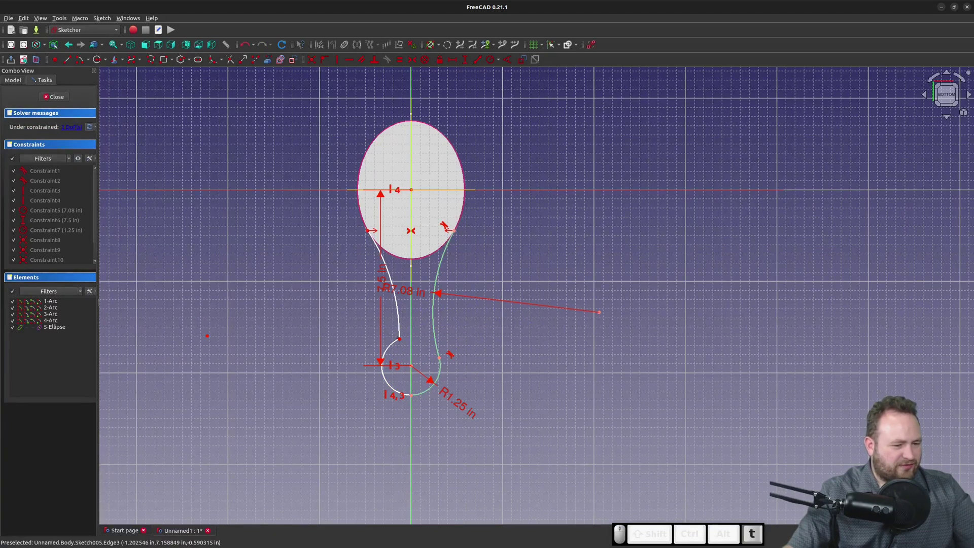
click(399, 331)
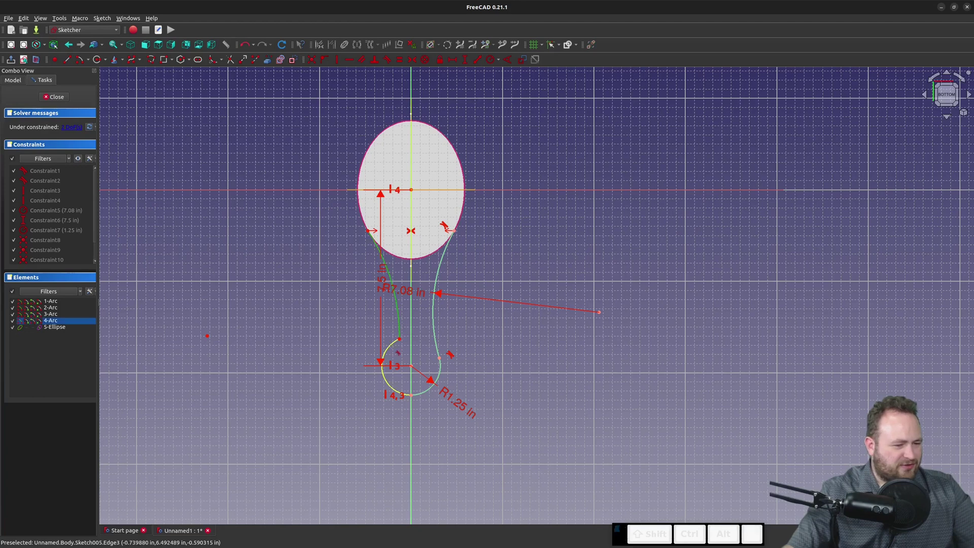
click(389, 347)
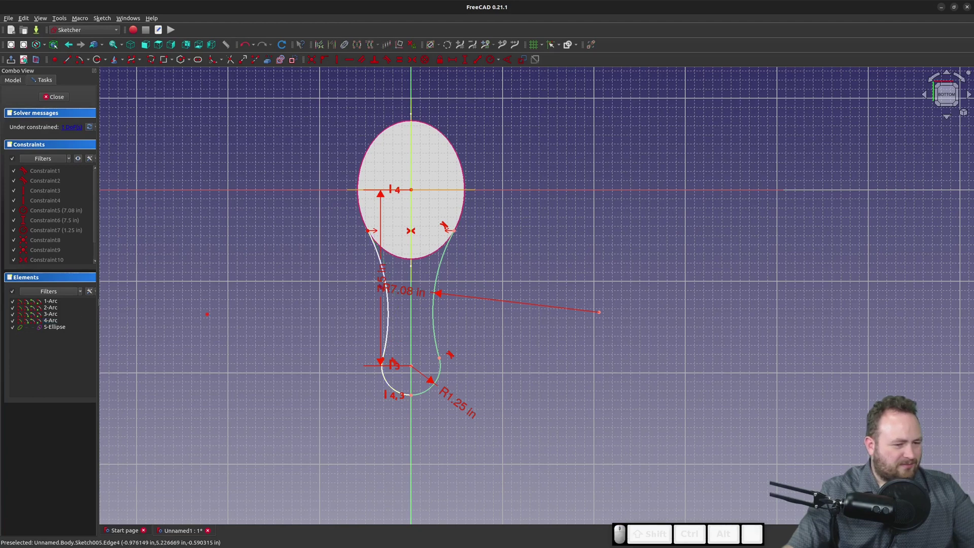
key(Escape)
Constrain the two long side arcs of the handle to equal radii.
click(208, 314)
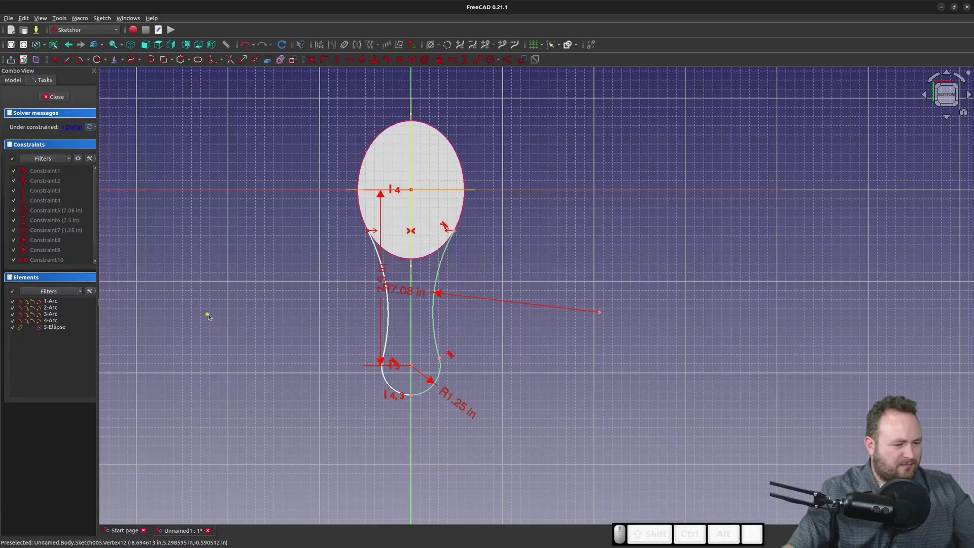
drag(208, 314, 243, 309)
key(e)
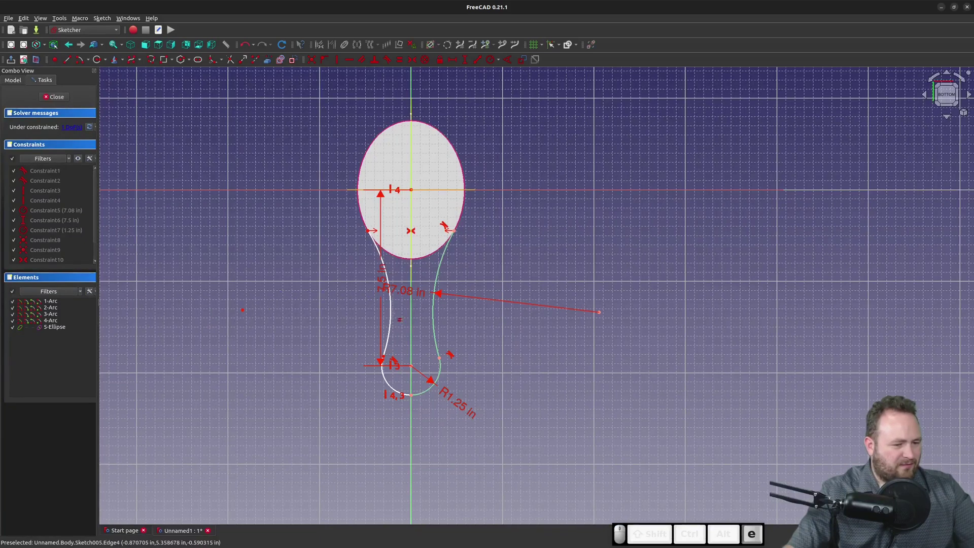
click(390, 317)
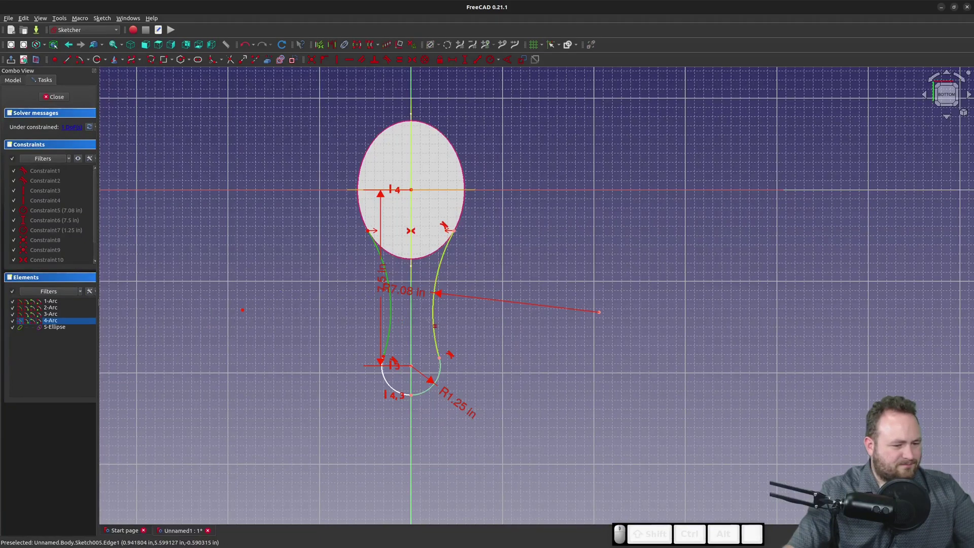
click(434, 307)
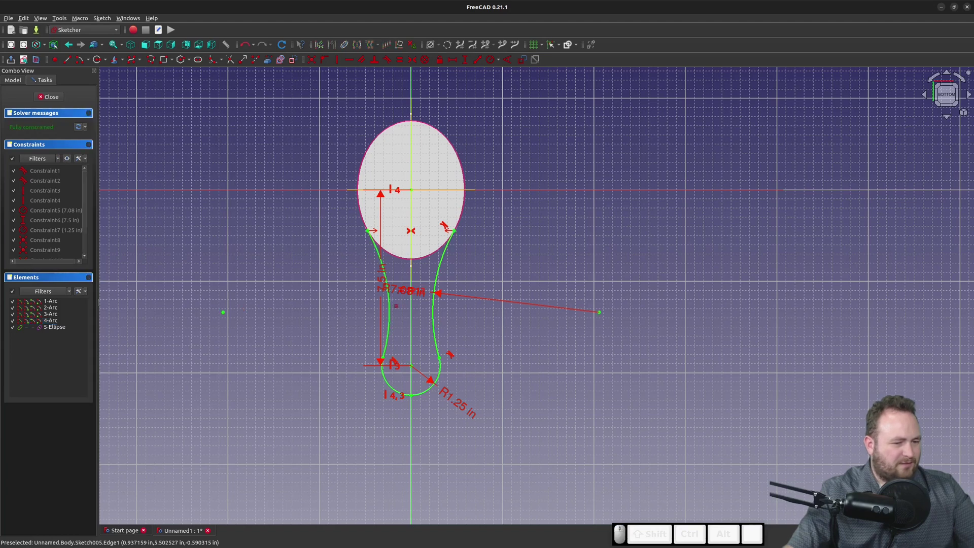
Close the handle profile with a straight line between the two long side arcs' upper endpoints.
click(67, 60)
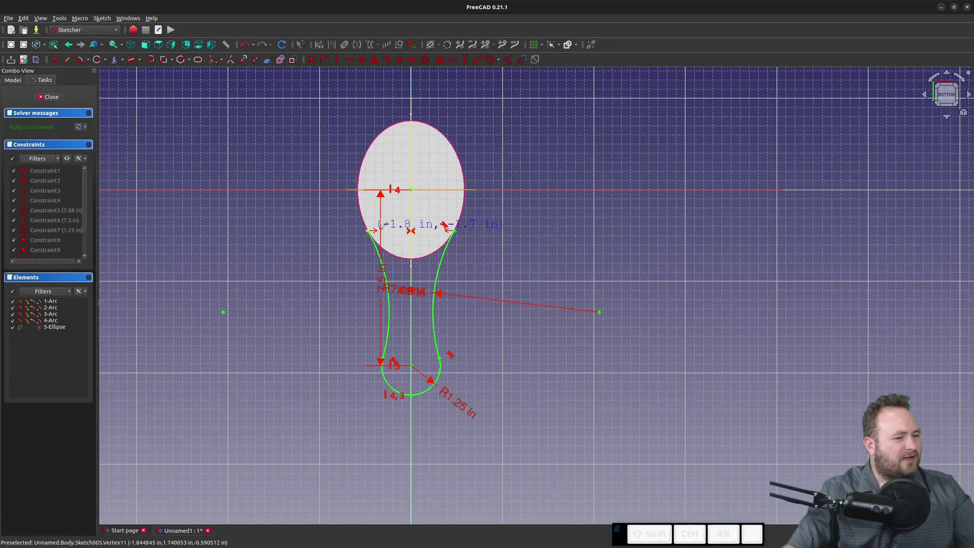
click(369, 230)
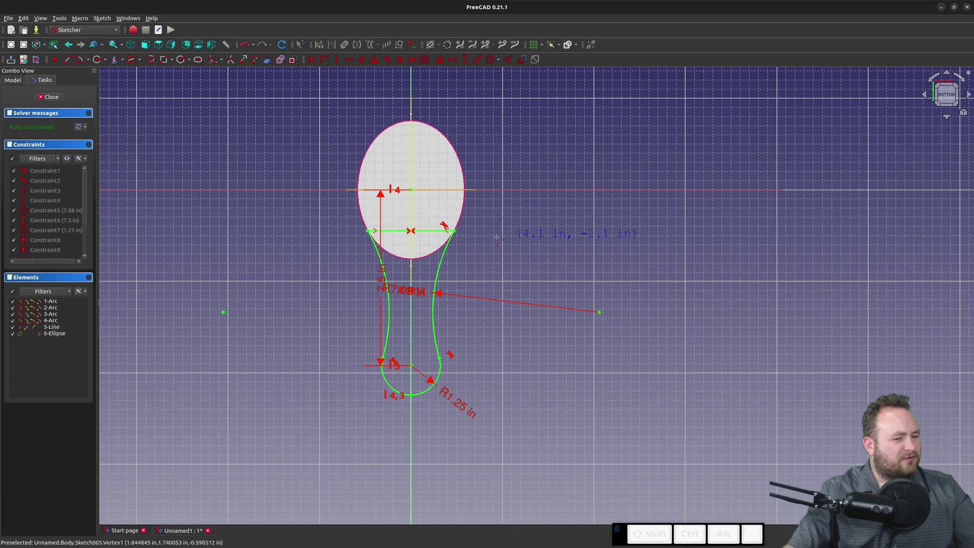
key(Escape)
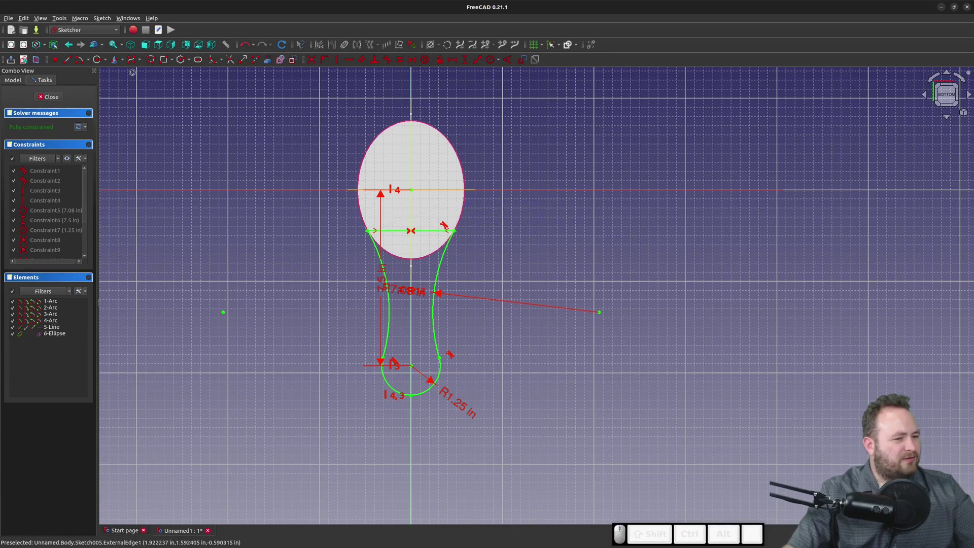
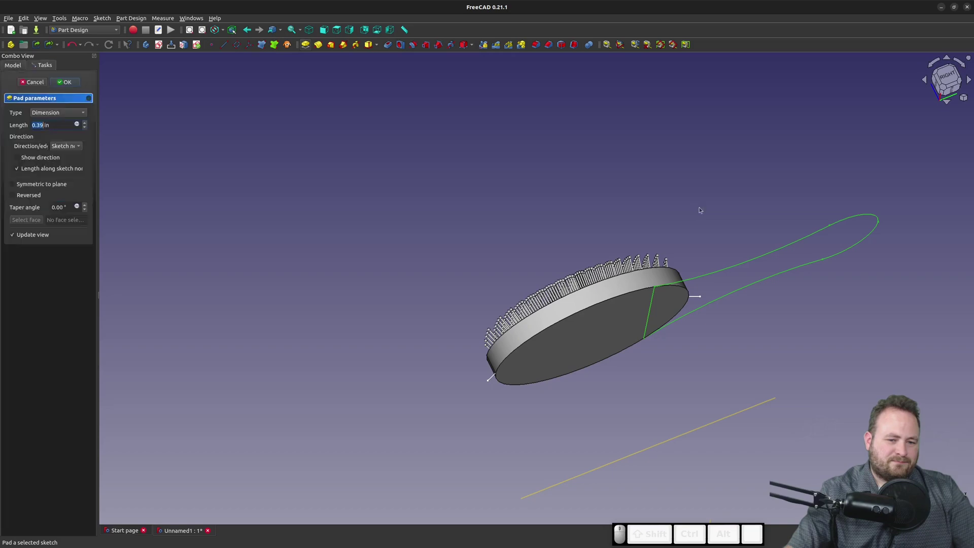
Pad the handle profile up to the face of the brush head's elliptical rim, with a 0.00 in offset.
middle_drag(698, 208, 626, 330)
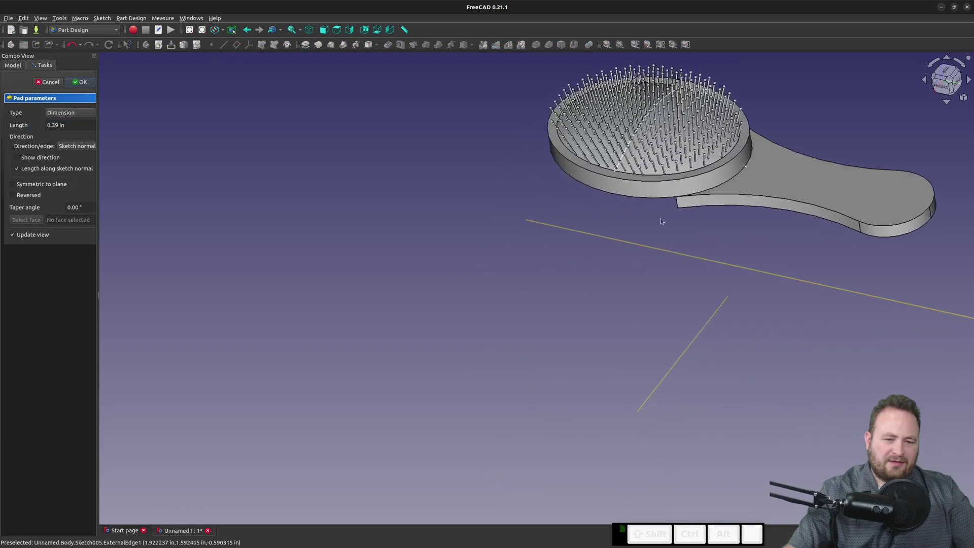
scroll(759, 112, up, 3)
click(59, 114)
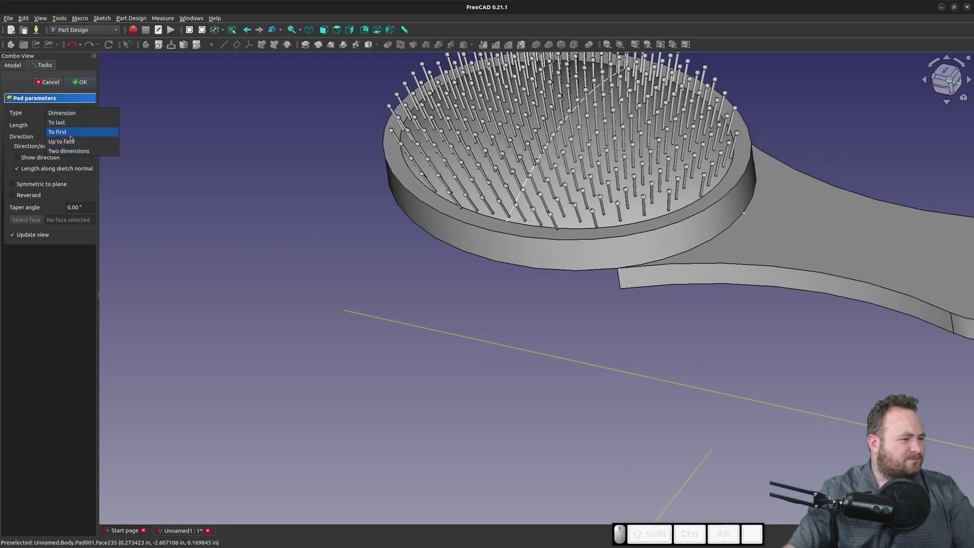
click(30, 289)
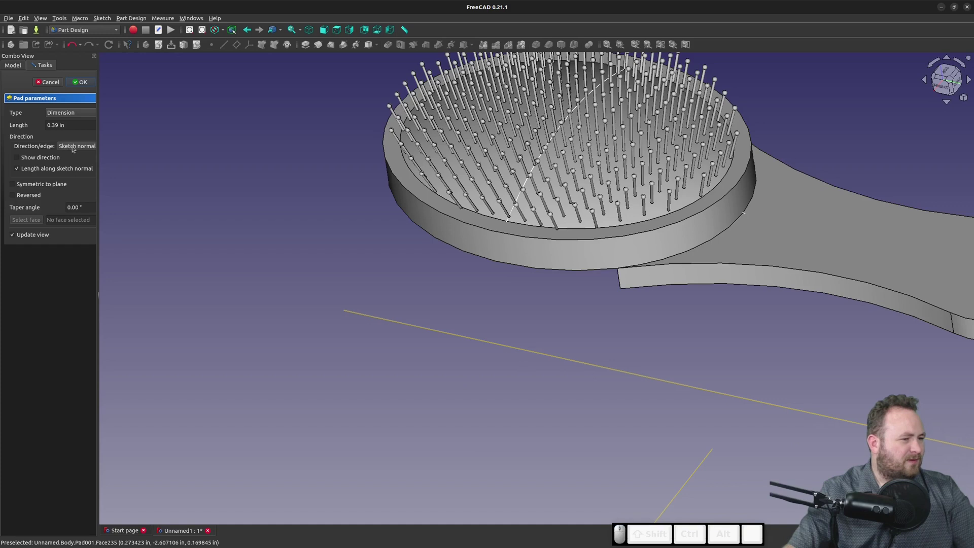
click(65, 115)
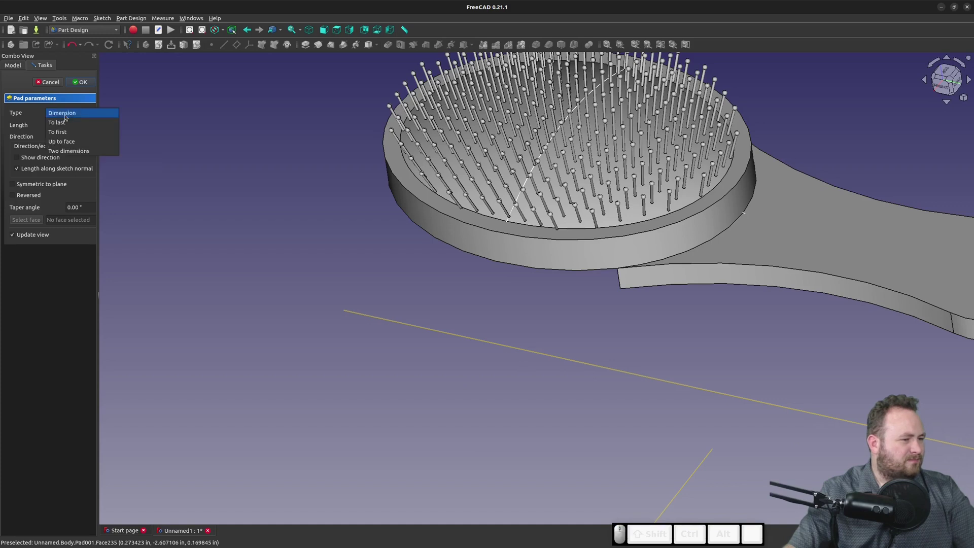
click(62, 141)
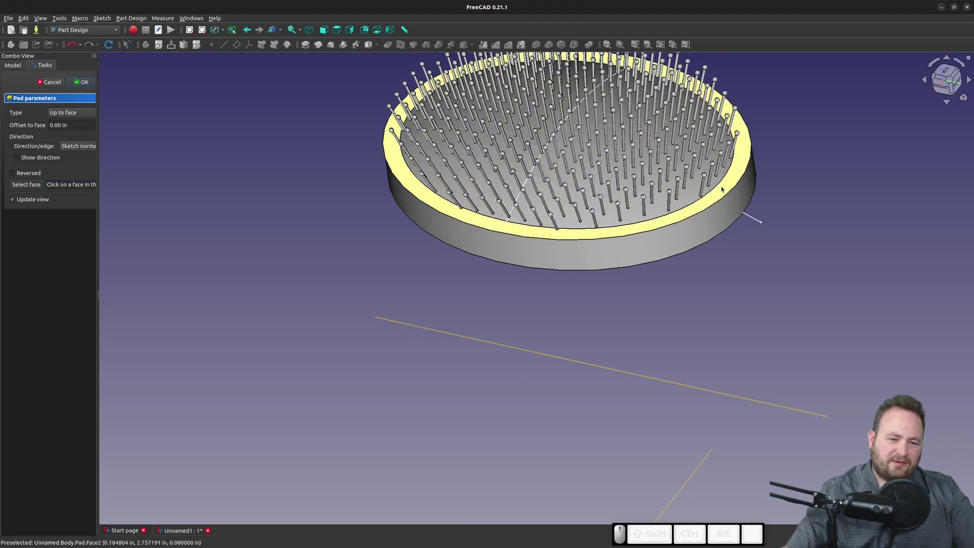
click(722, 190)
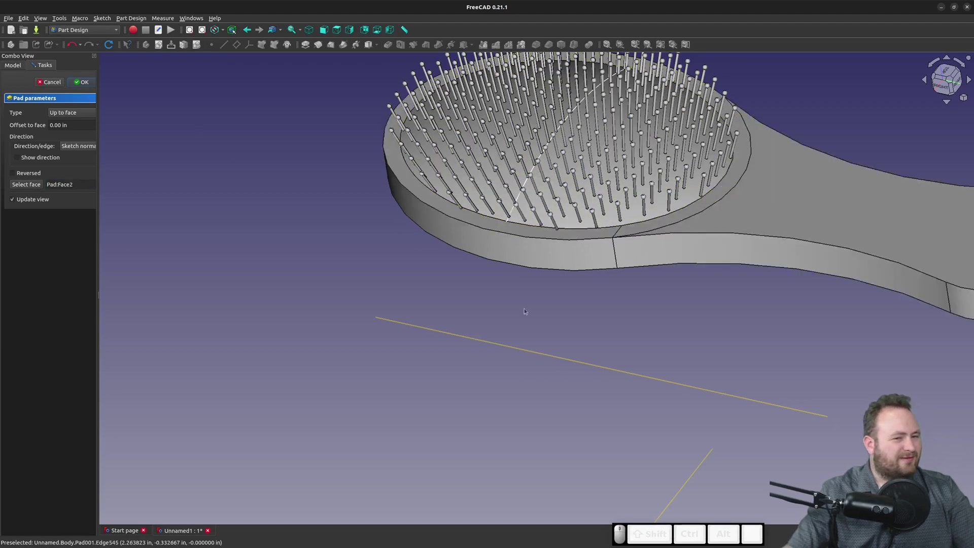
scroll(528, 311, down, 4)
scroll(779, 255, up, 3)
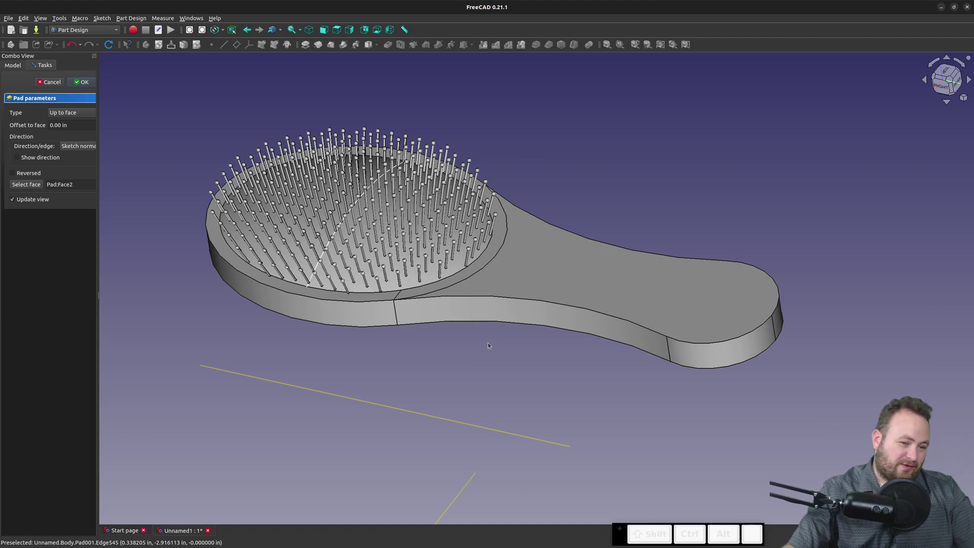
click(81, 82)
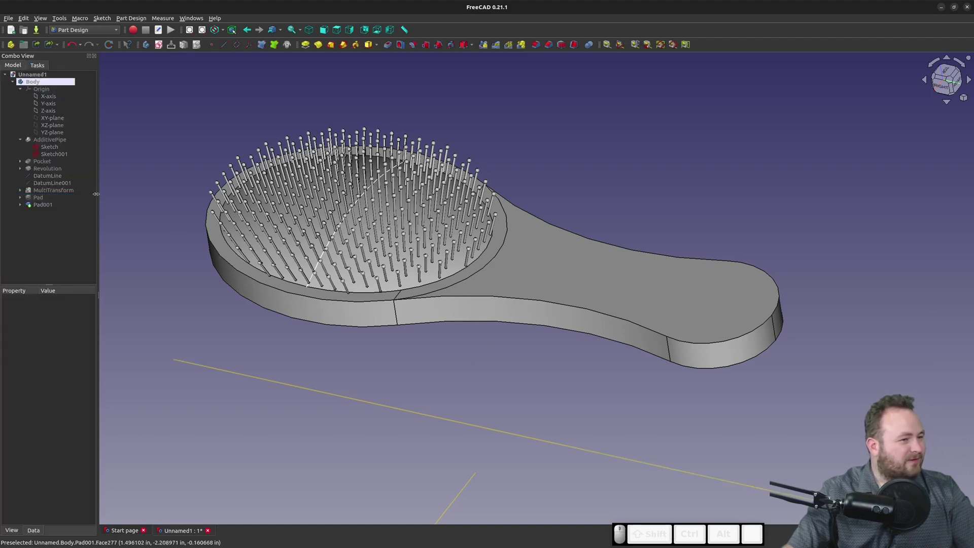
Reopen the padded handle's sketch for editing and set the long side arc's radius to 8 in.
click(20, 205)
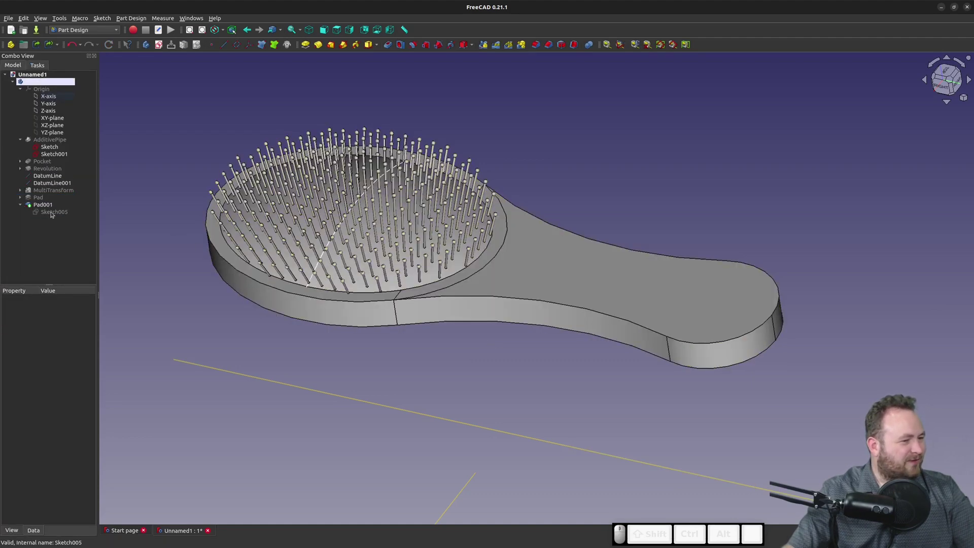
click(51, 213)
double_click(51, 212)
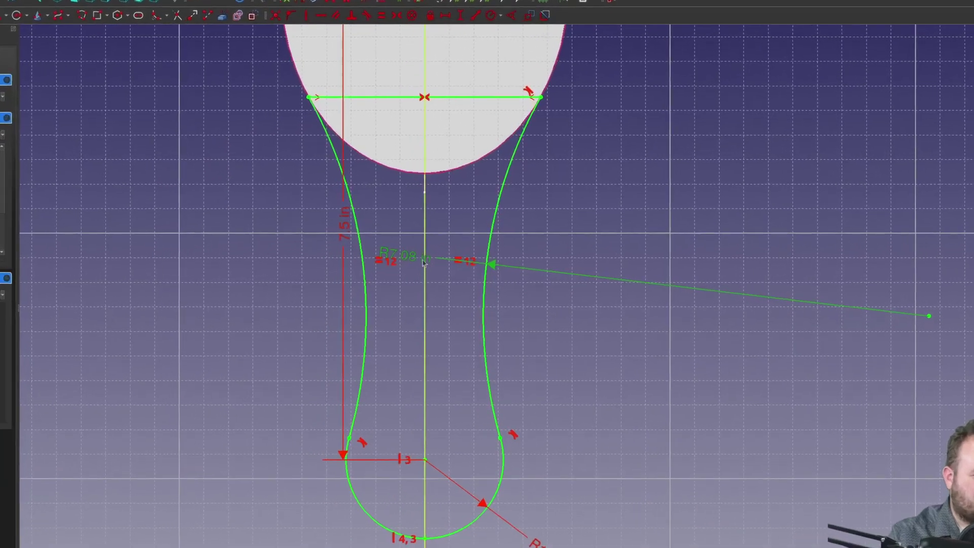
double_click(406, 259)
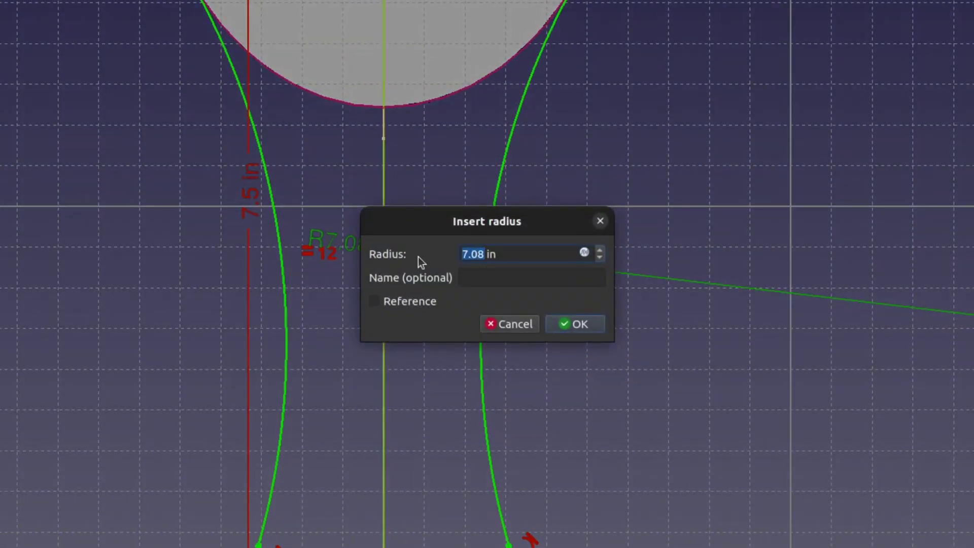
text(8)
key(Return)
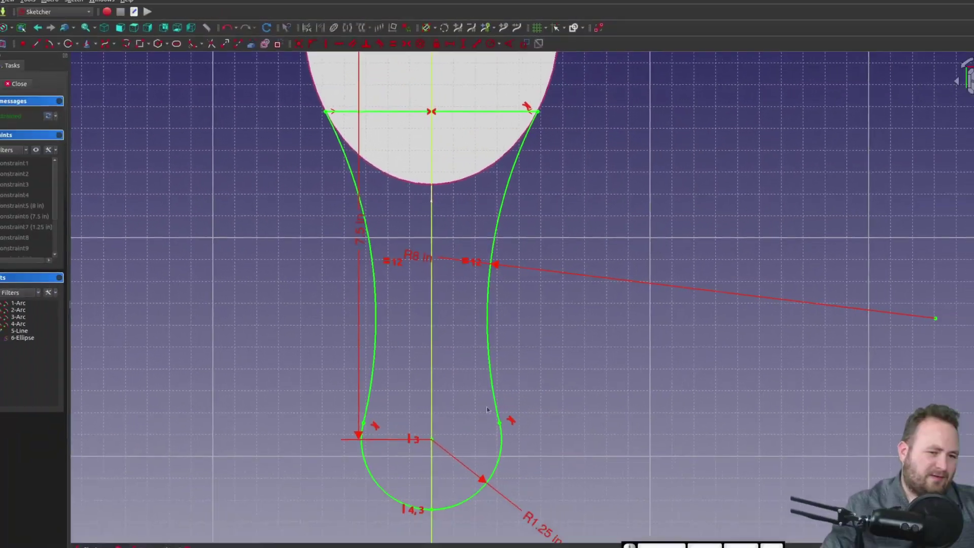
Reduce the small end arc's radius, trying 1 in before settling on 0.8 in.
double_click(537, 508)
text(1.25)
key(Return)
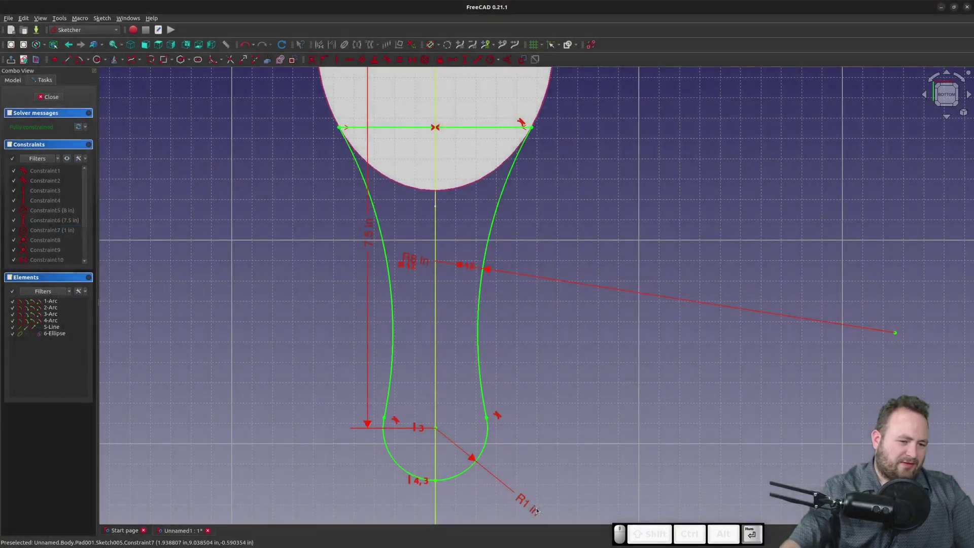
double_click(541, 507)
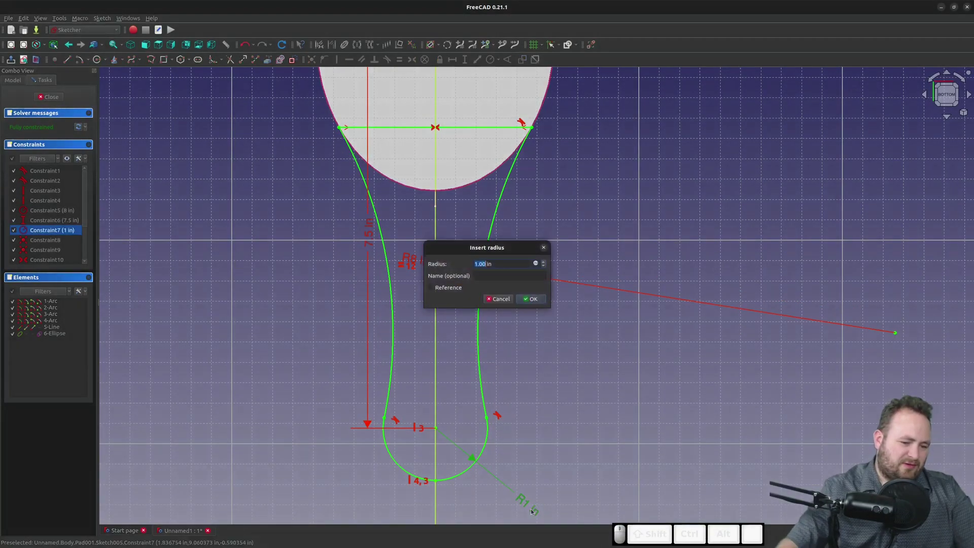
text(0.8)
key(Return)
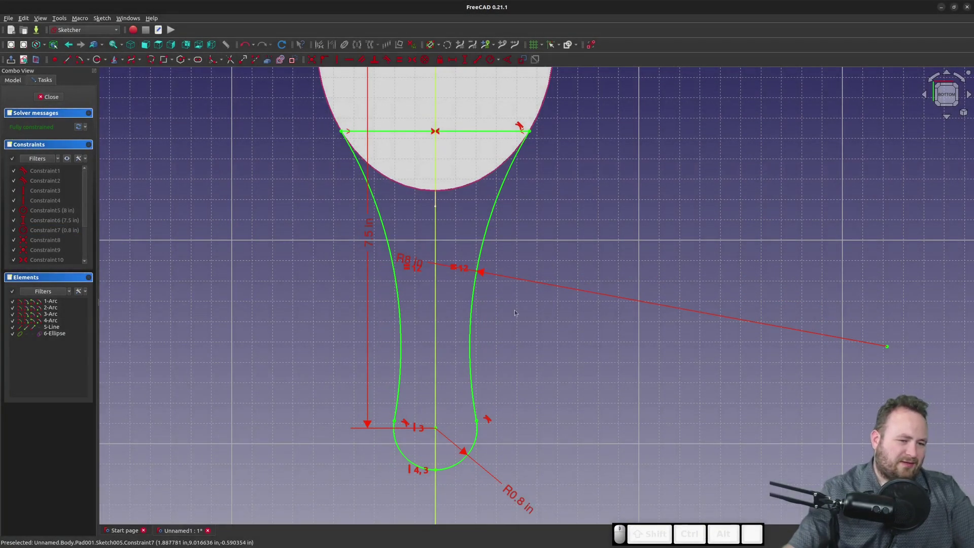
Set the long side arc's radius to 7 in and close the handle sketch.
double_click(402, 258)
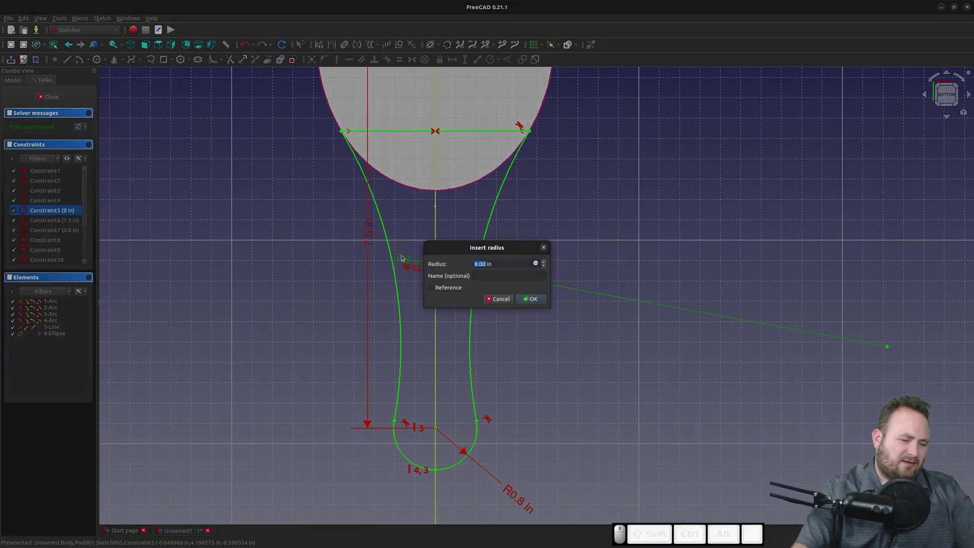
text(7)
key(Return)
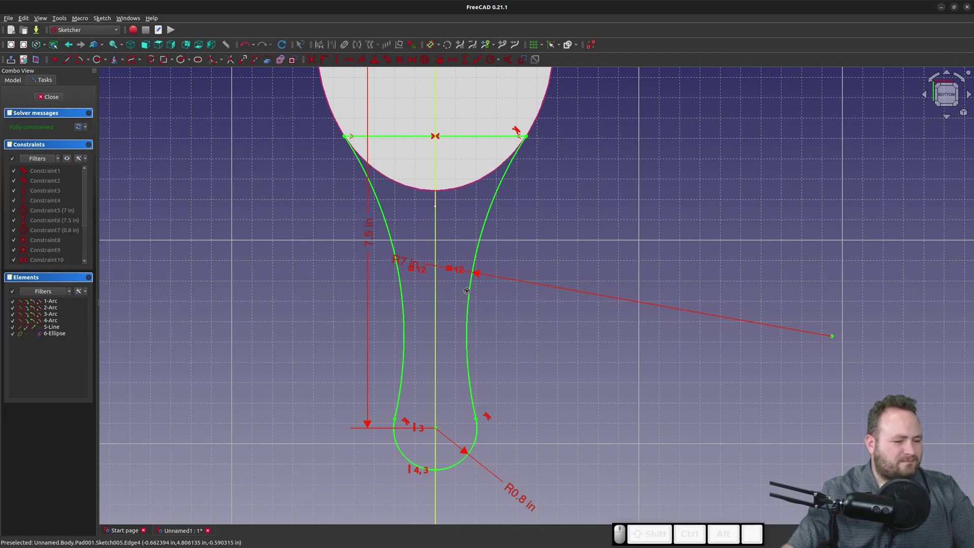
key(Escape)
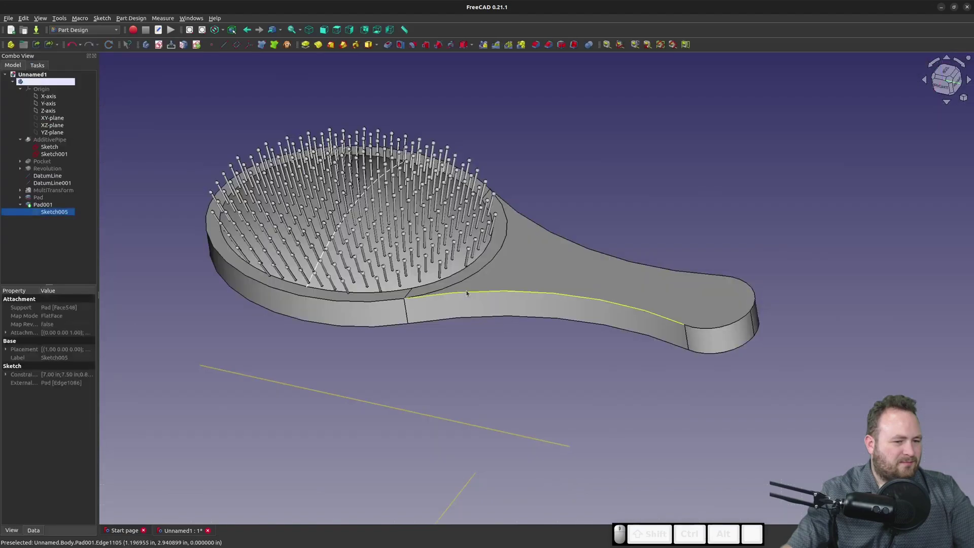
Create a sketch on the handle's top face and add the two rounded-end arcs as external geometry.
mouse_move(654, 254)
right_down()
mouse_move(642, 268)
mouse_move(648, 229)
right_up()
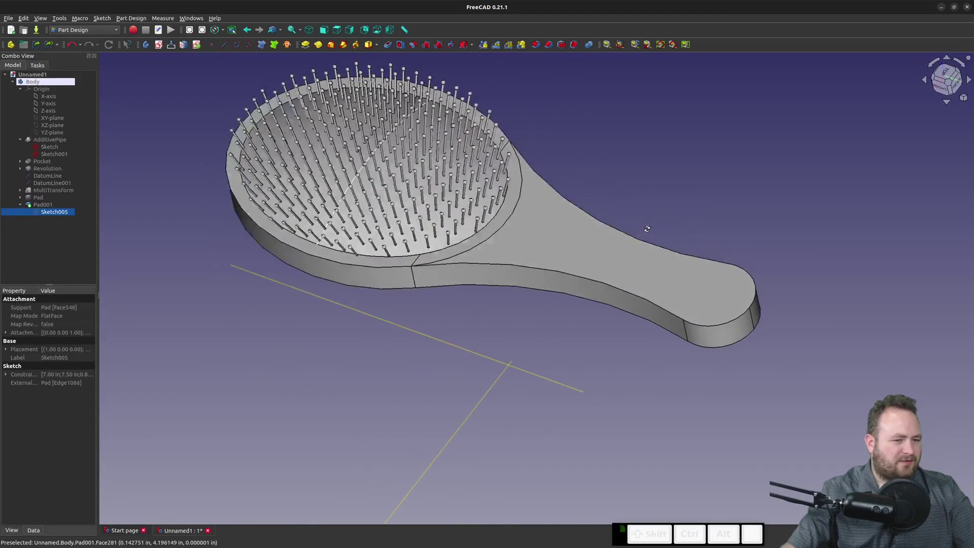
scroll(384, 255, down, 3)
scroll(482, 172, up, 2)
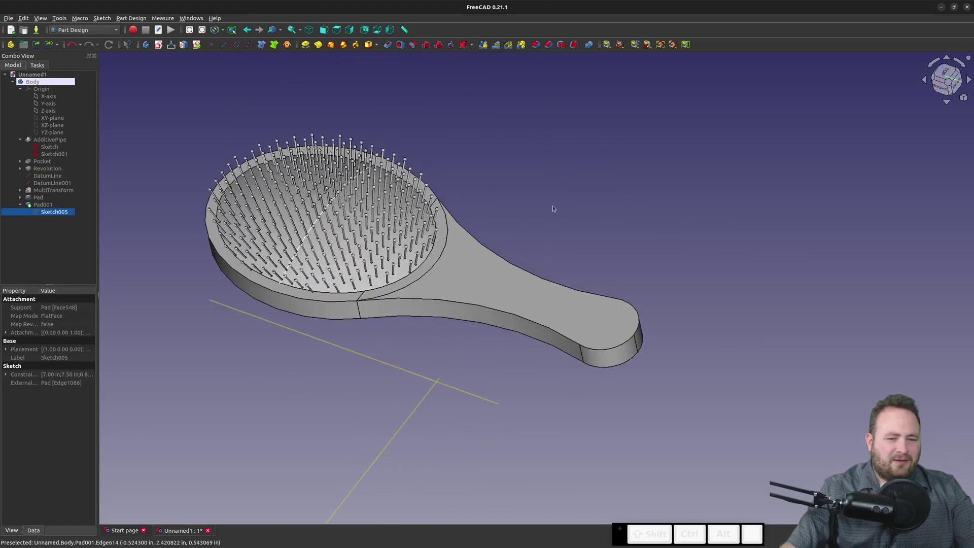
click(637, 325)
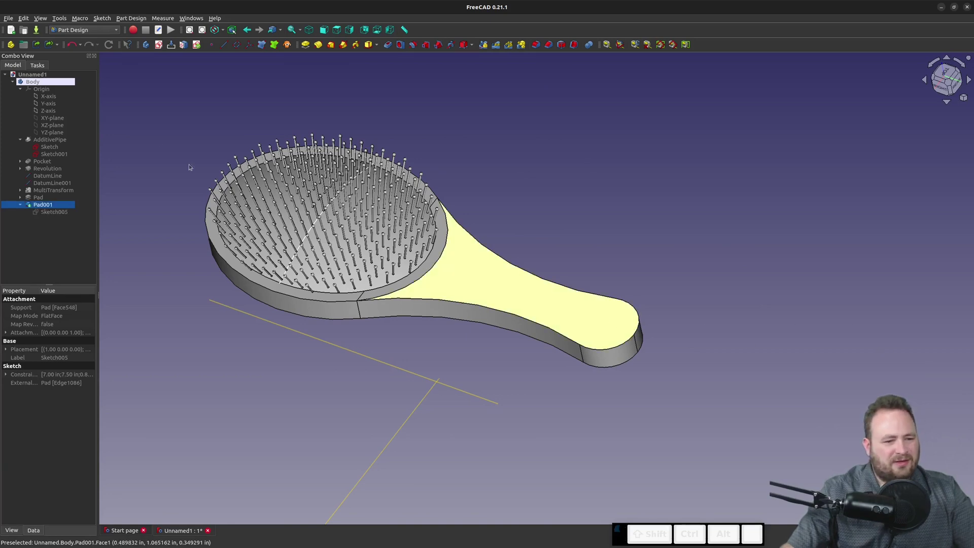
click(159, 44)
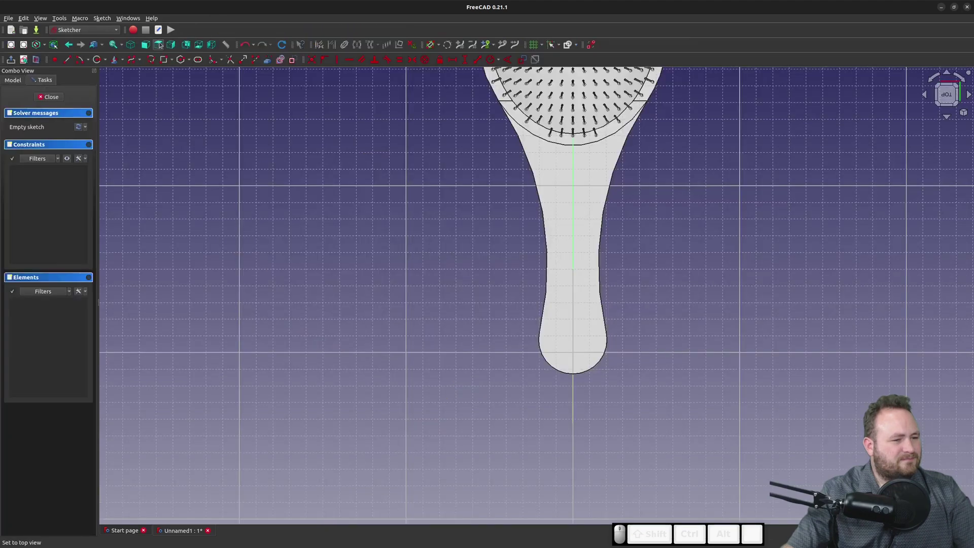
scroll(629, 353, up, 5)
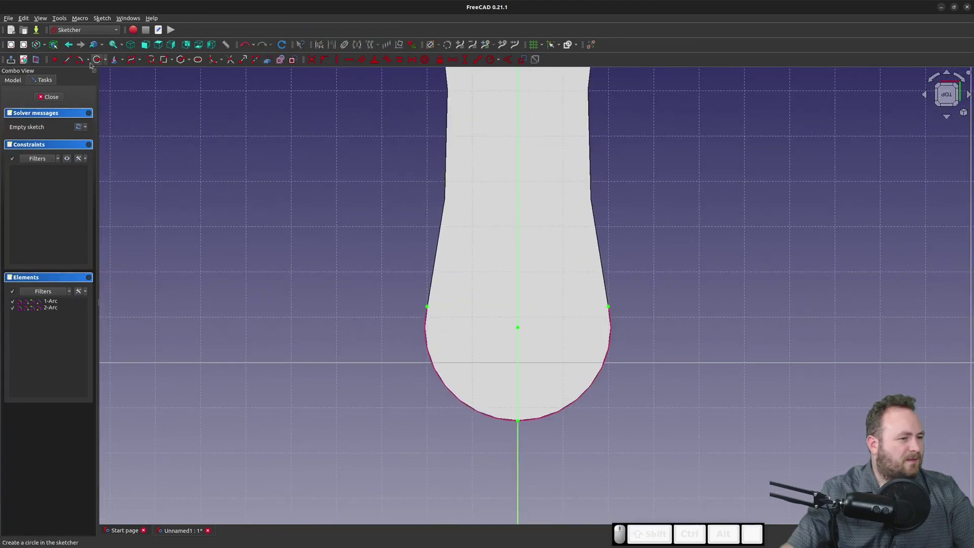
Draw an arc of about 0.5 in radius centred on the handle's end arc, and add the handle's long side arc as external geometry.
click(79, 59)
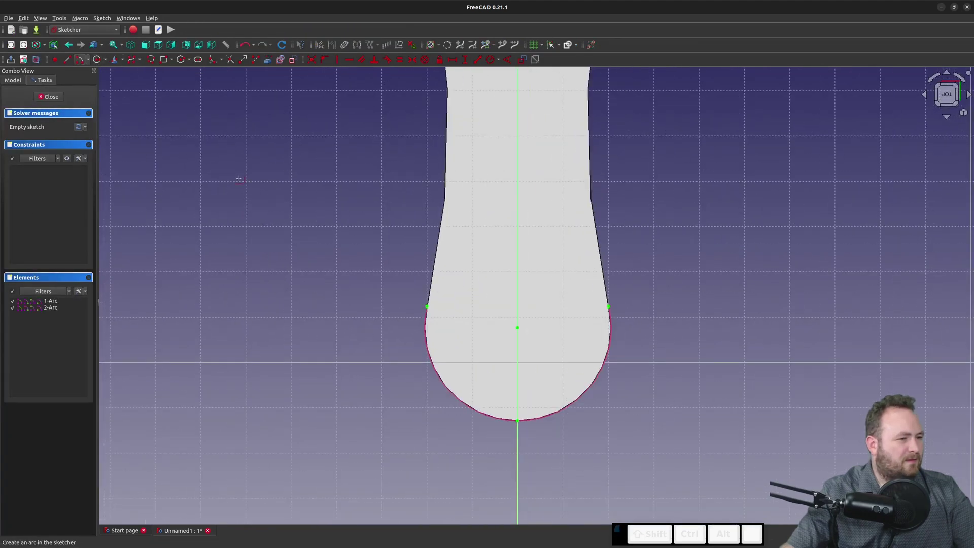
click(518, 327)
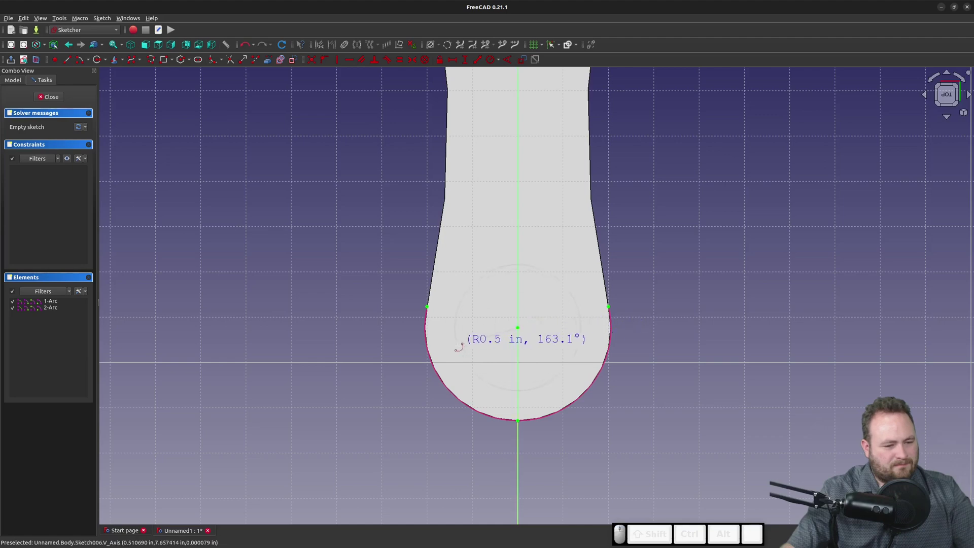
click(599, 342)
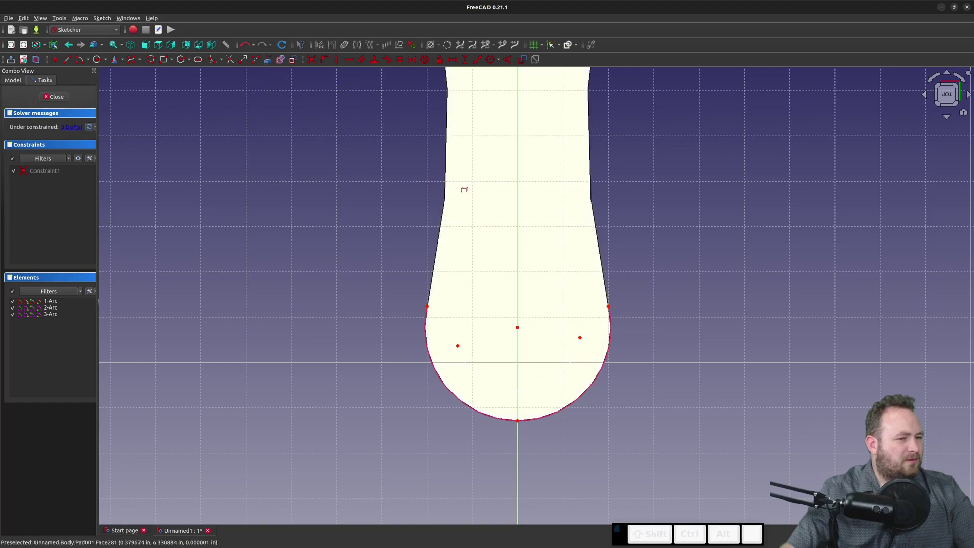
click(447, 177)
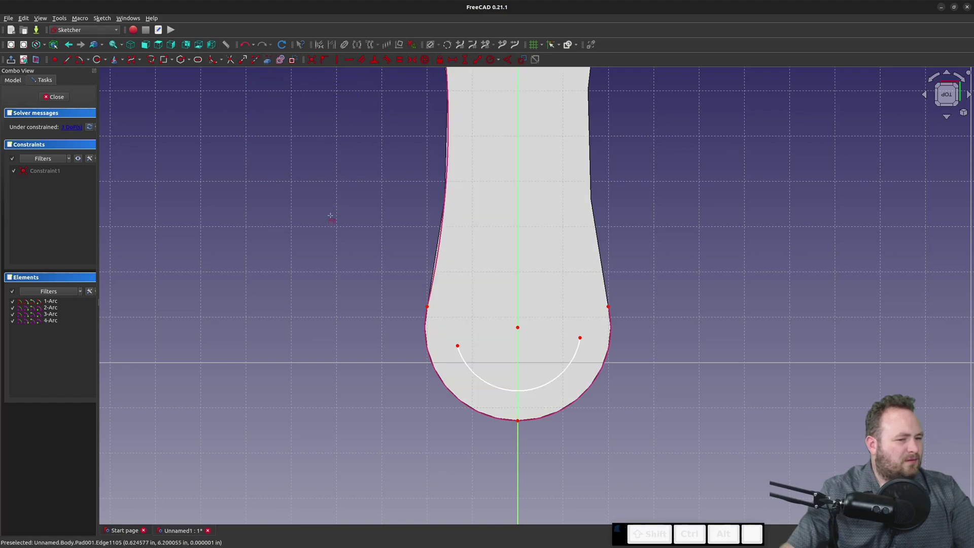
Draw a side arc of about 7.2 in radius around the handle side arc's centre, starting at the inner end arc's endpoint and running up the handle.
scroll(400, 389, down, 3)
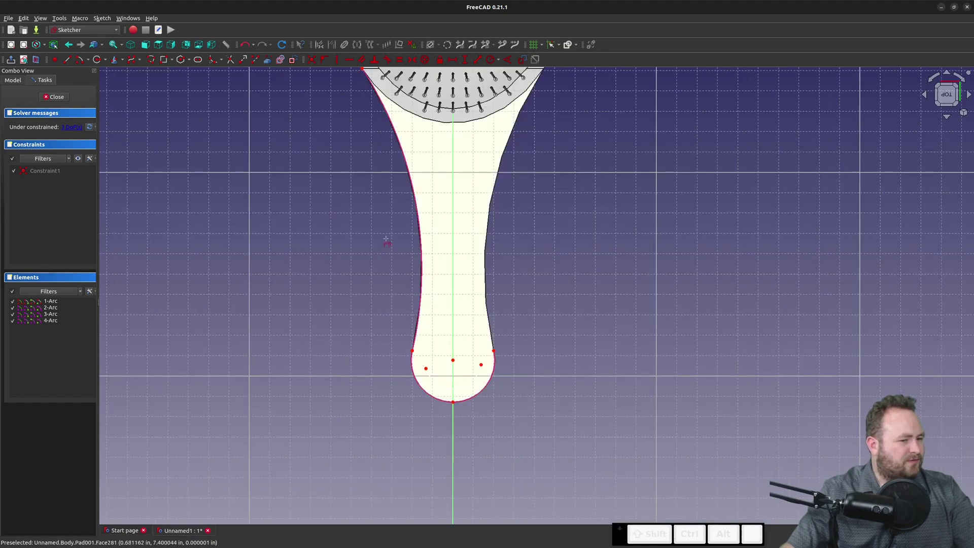
click(97, 59)
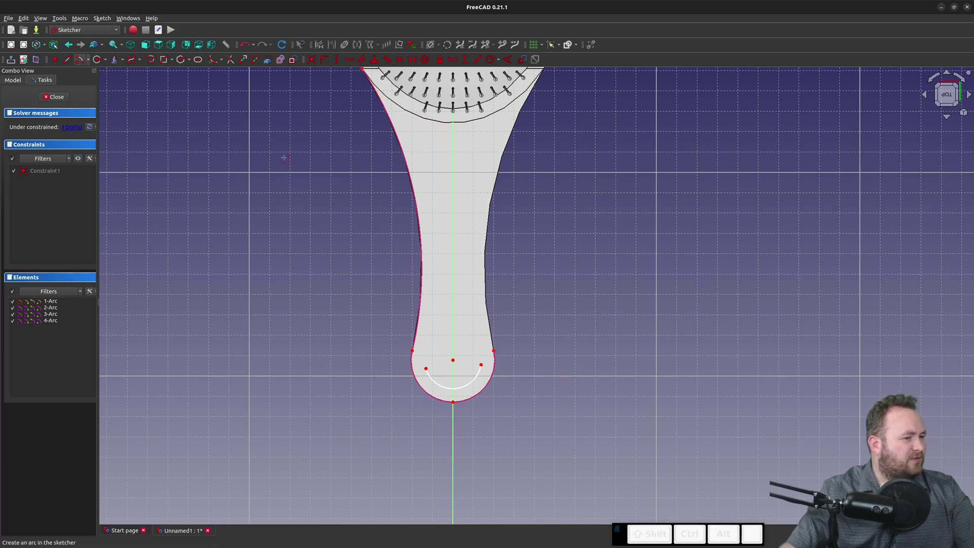
scroll(668, 241, down, 5)
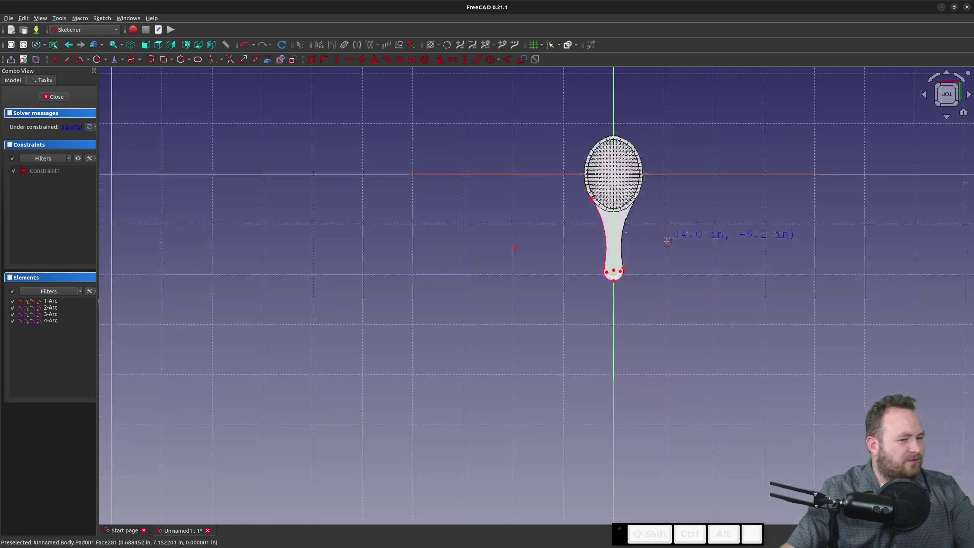
click(513, 248)
scroll(512, 248, up, 5)
scroll(626, 299, up, 2)
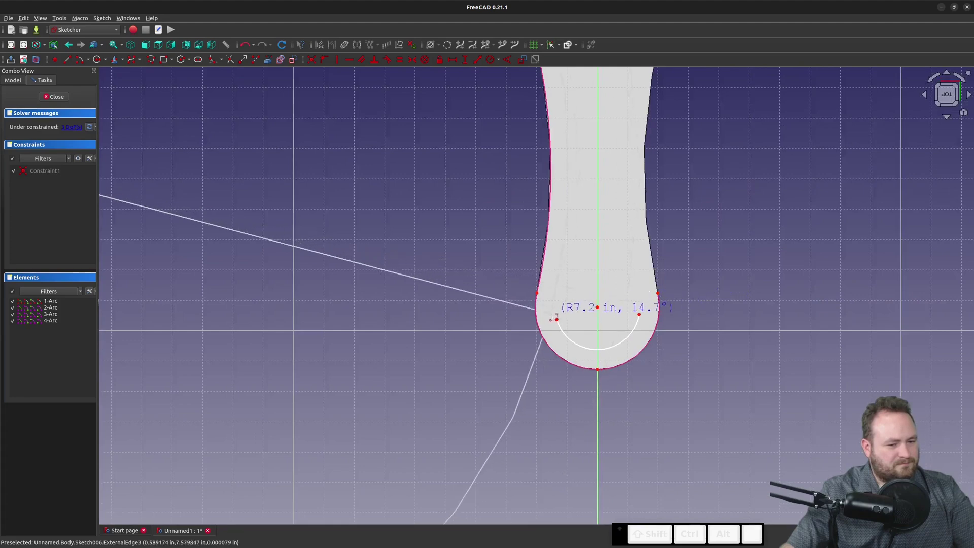
click(556, 319)
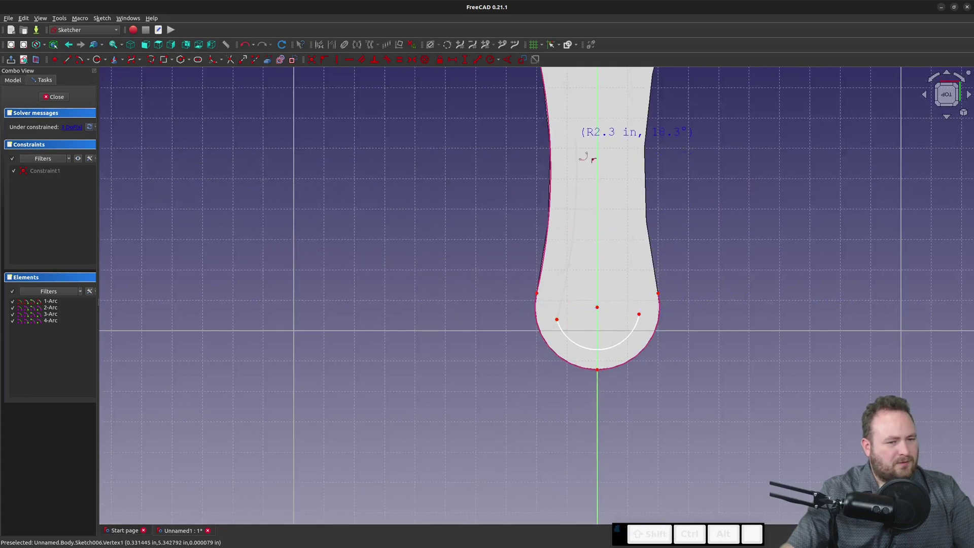
click(576, 138)
key(Escape)
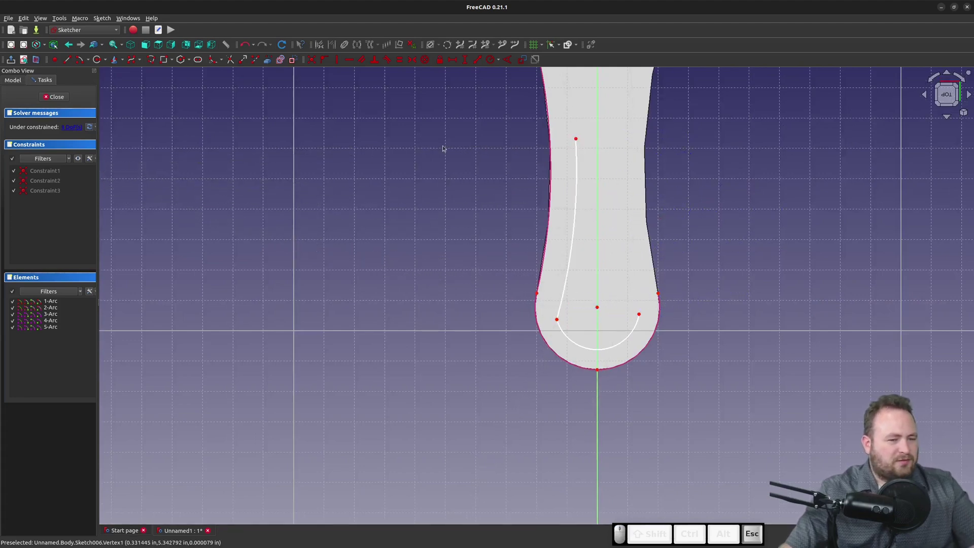
Make the inner side arc tangent to the small inner end arc.
click(573, 237)
click(575, 342)
key(t)
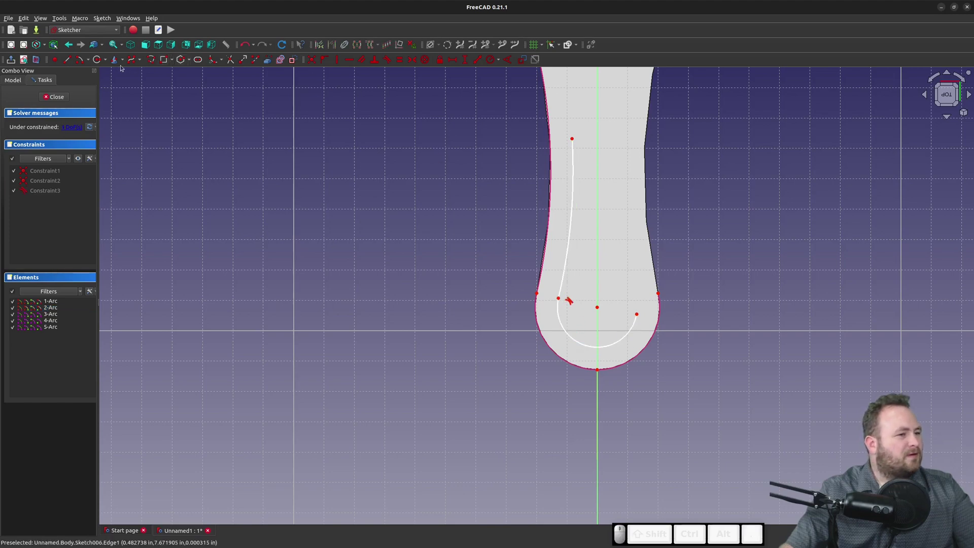
Draw the opposite side arc of about 2.1 in radius, starting from the inner end arc's free endpoint.
click(229, 60)
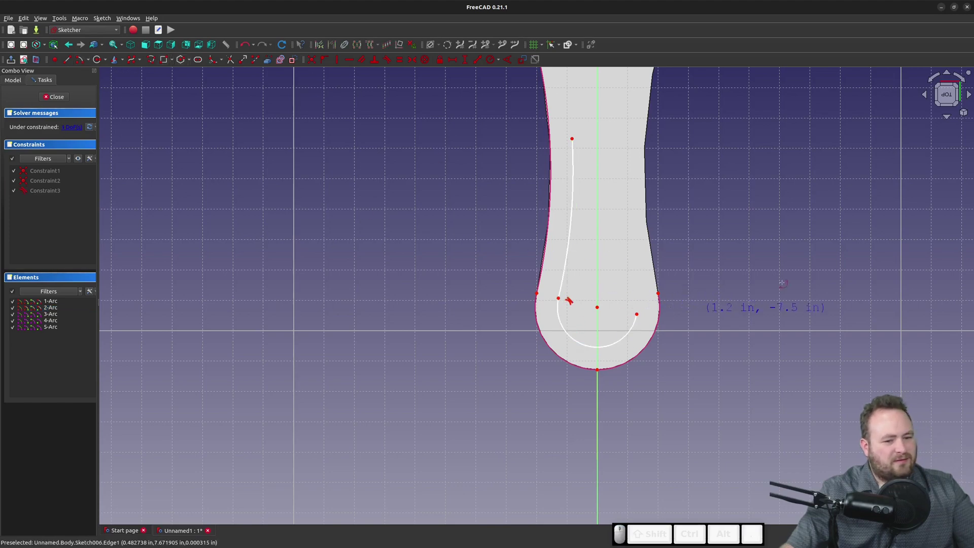
click(795, 270)
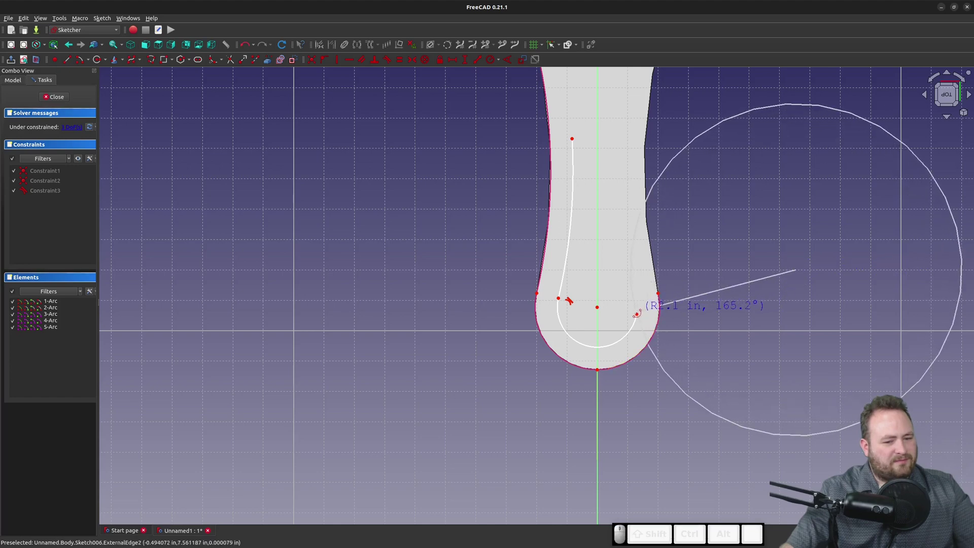
click(638, 313)
click(644, 206)
key(Escape)
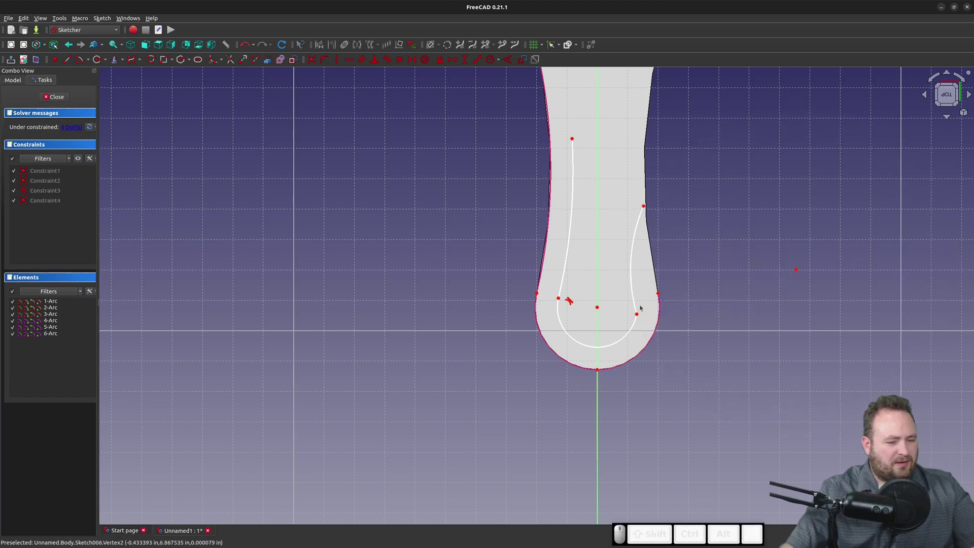
Make the inner end arc's two endpoints and the side arcs' upper endpoints symmetric about the vertical axis.
key(s)
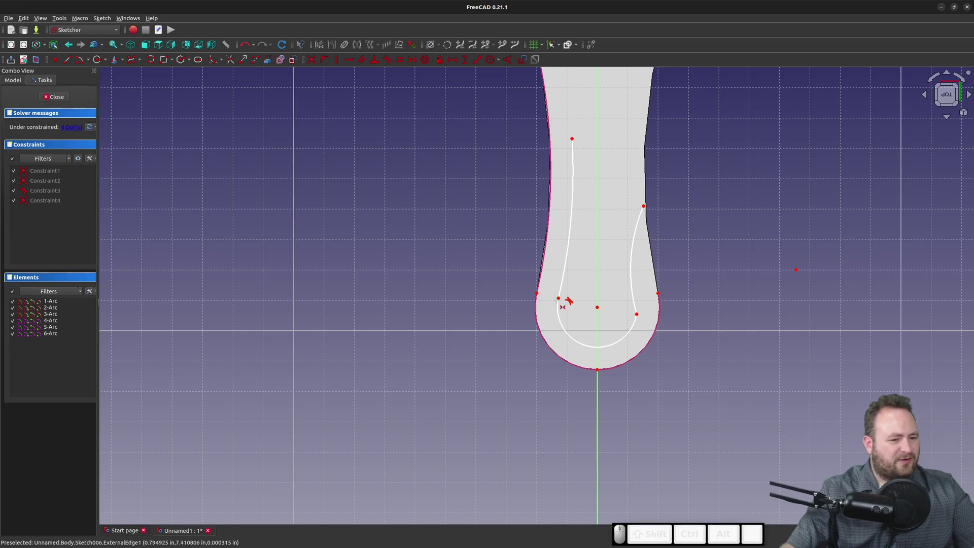
click(558, 299)
click(637, 314)
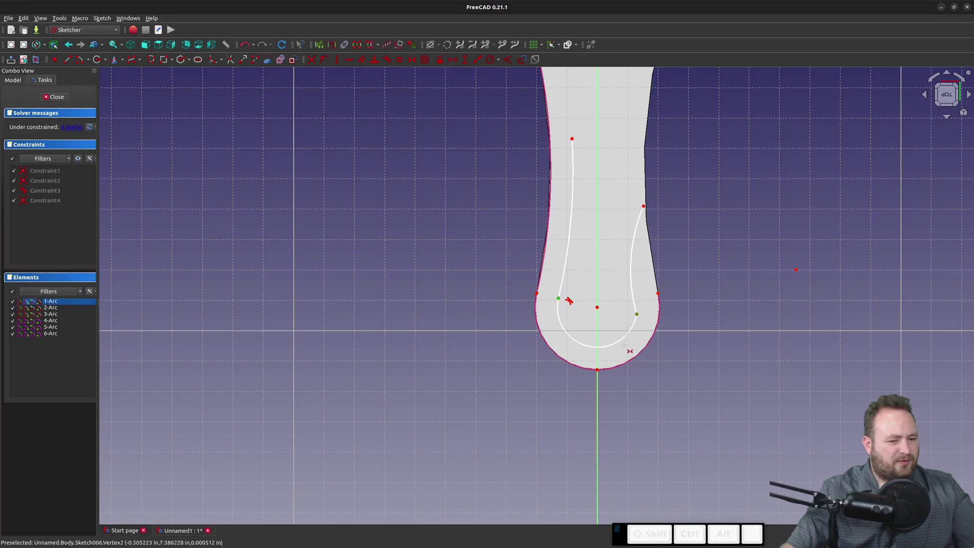
click(598, 398)
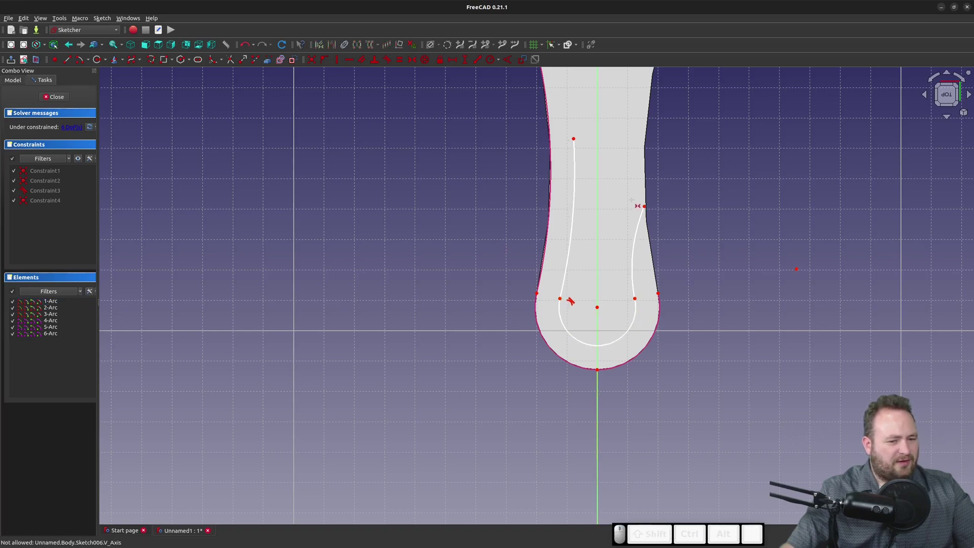
click(644, 207)
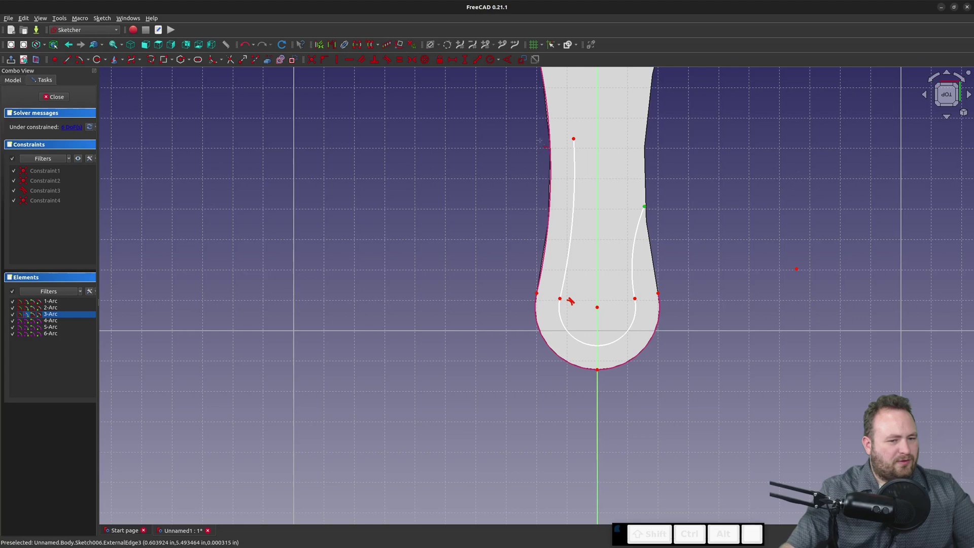
click(574, 139)
click(598, 428)
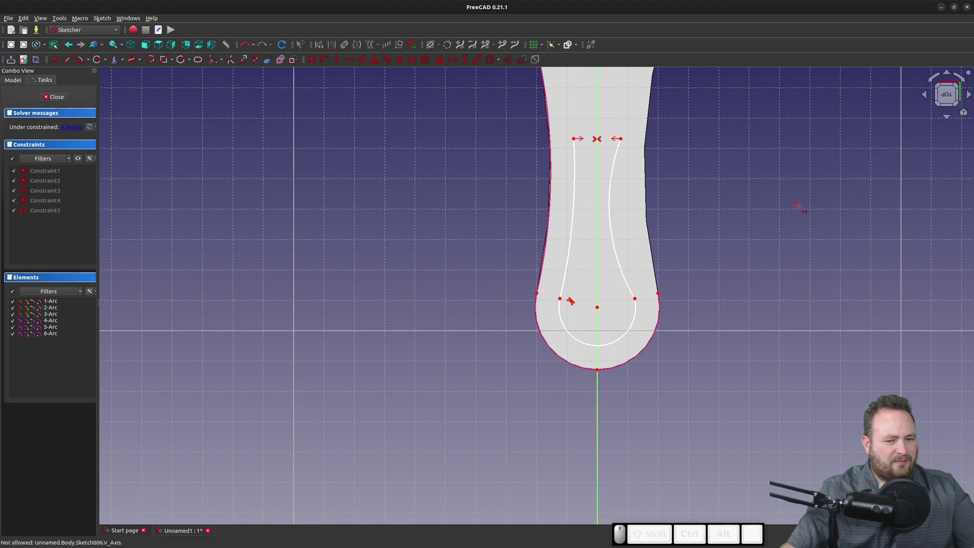
Make the centre points of the two side arcs symmetric about the vertical axis.
click(797, 204)
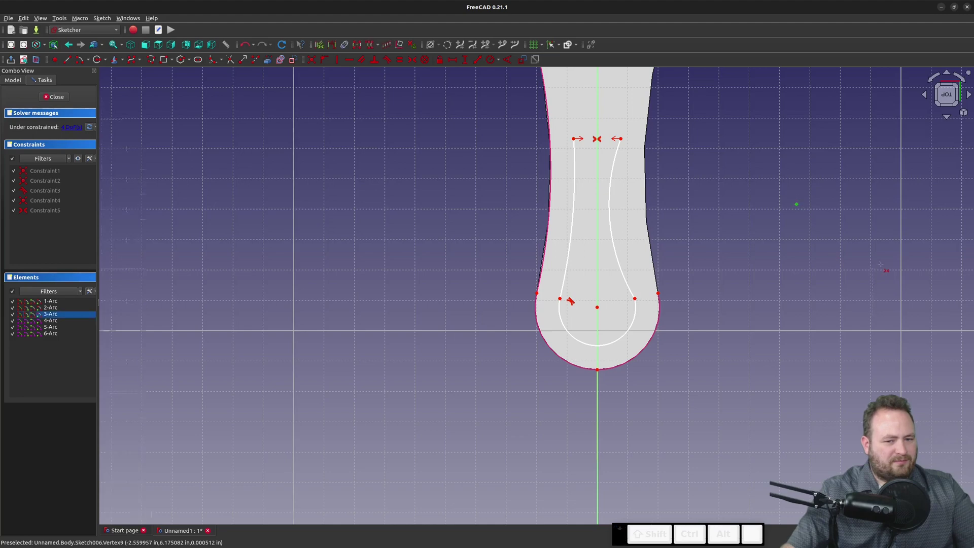
scroll(882, 263, down, 4)
click(487, 223)
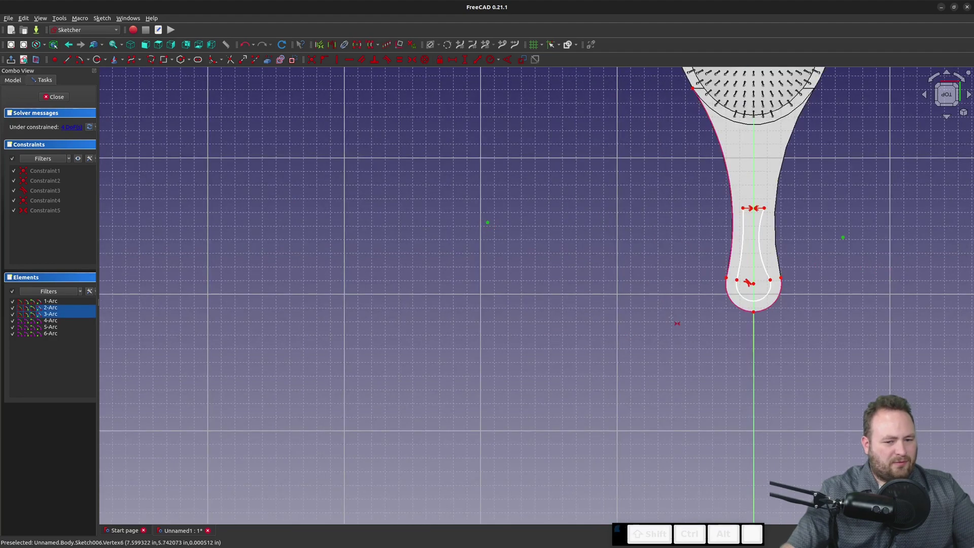
click(759, 336)
key(s)
scroll(761, 208, up, 3)
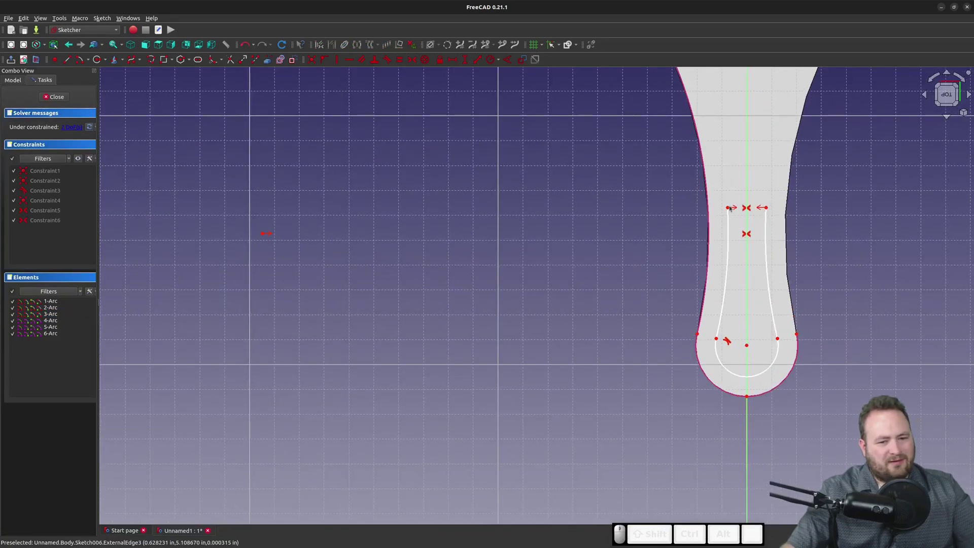
Shorten the side arcs by moving their upper ends toward the handle end, and set the inner end arc's radius to 0.38 in.
drag(730, 208, 732, 295)
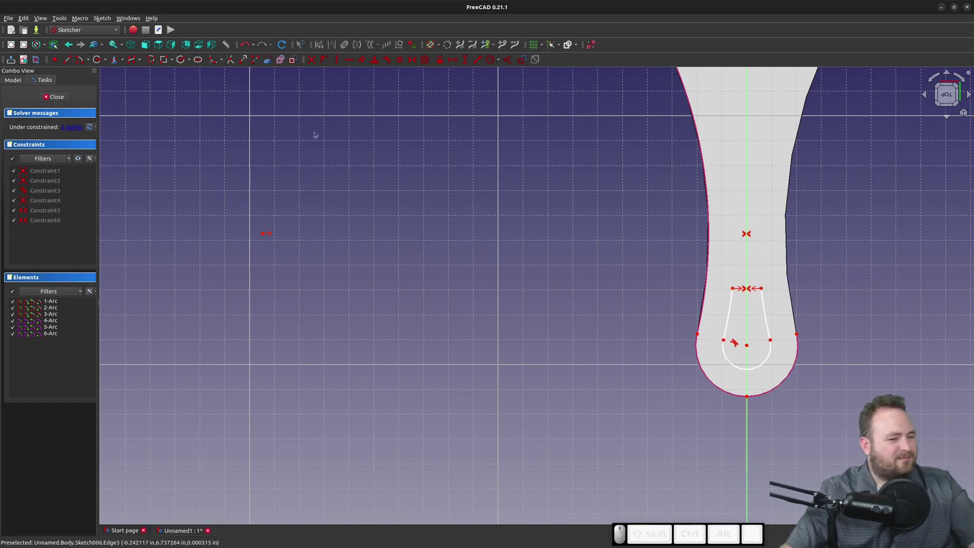
key(k)
key(r)
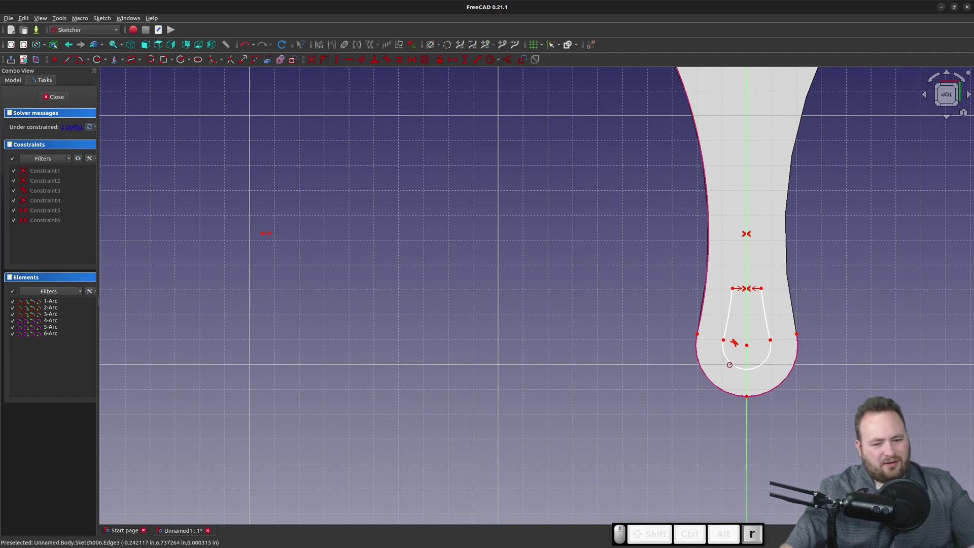
click(729, 363)
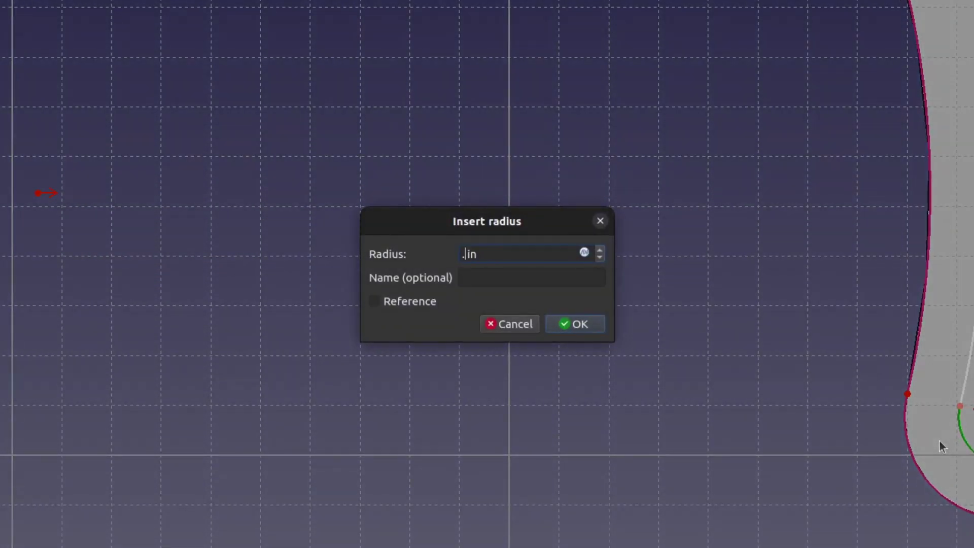
text(.38)
key(Return)
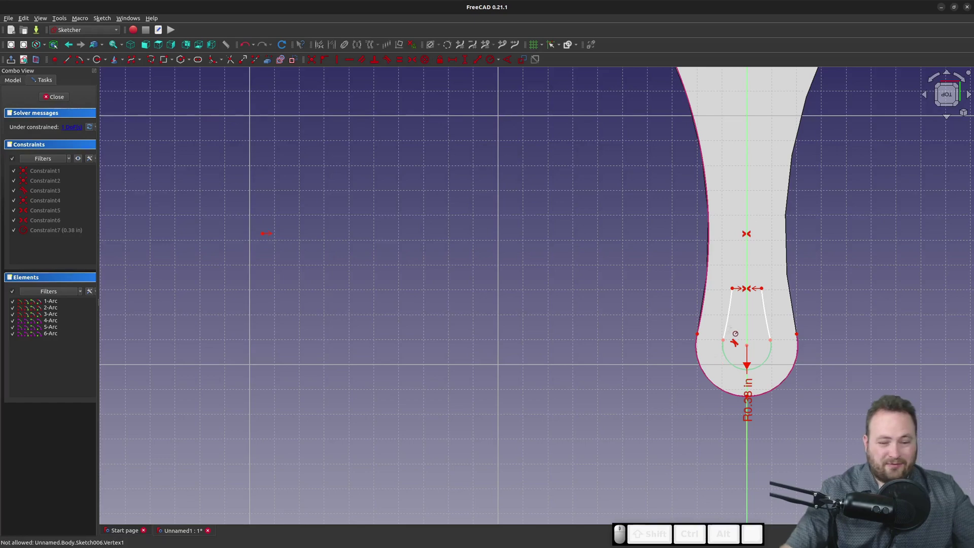
click(730, 321)
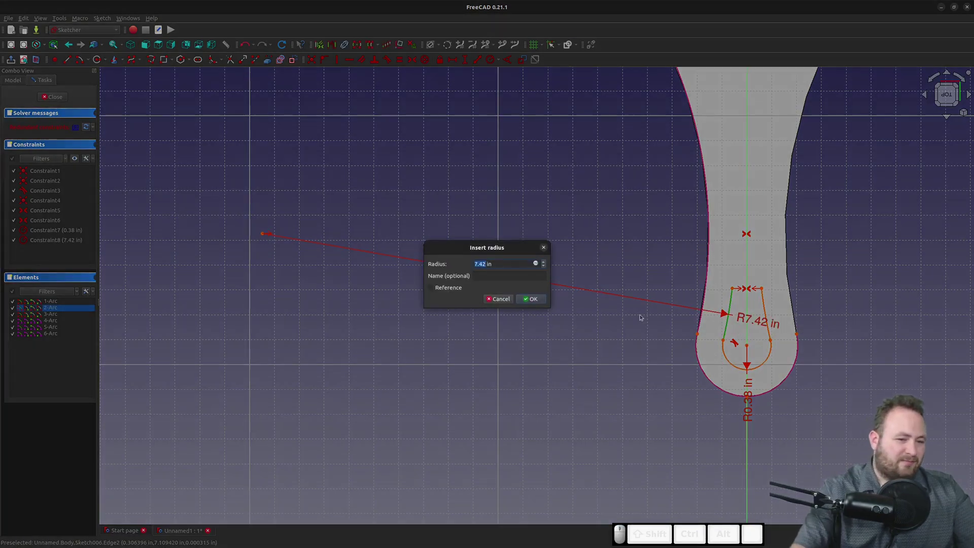
key(Return)
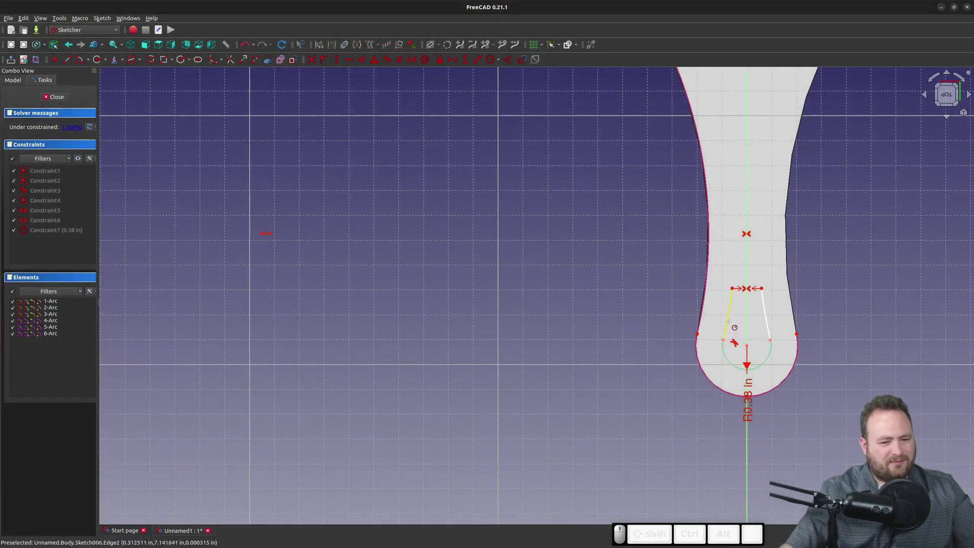
click(729, 321)
key(Escape)
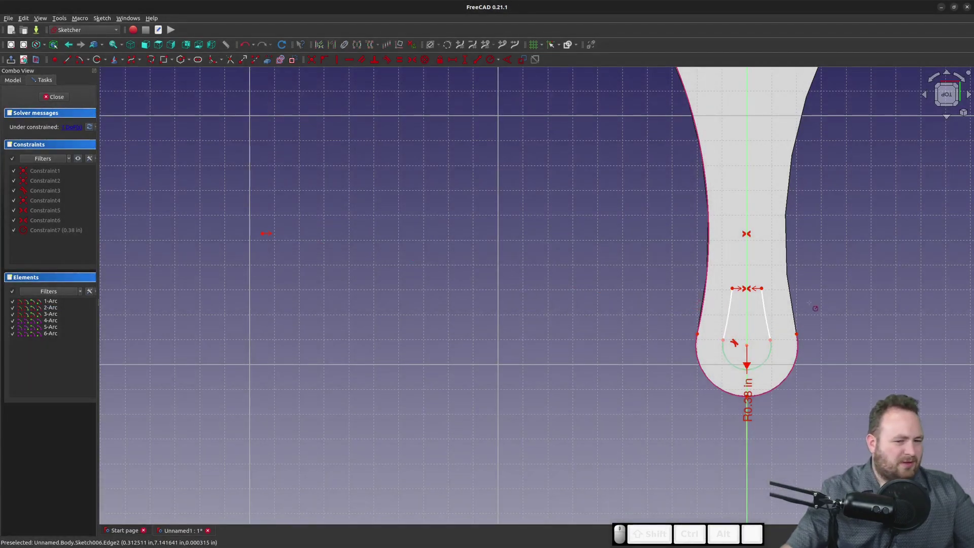
key(Escape)
Try to move the inner side arc's centre point farther out from the handle.
scroll(759, 291, up, 7)
scroll(671, 295, down, 13)
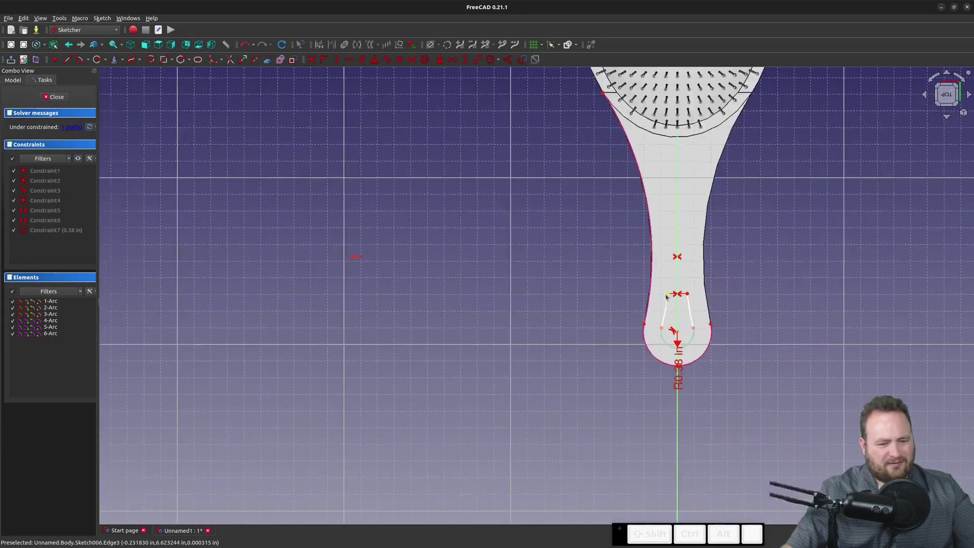
drag(525, 277, 487, 292)
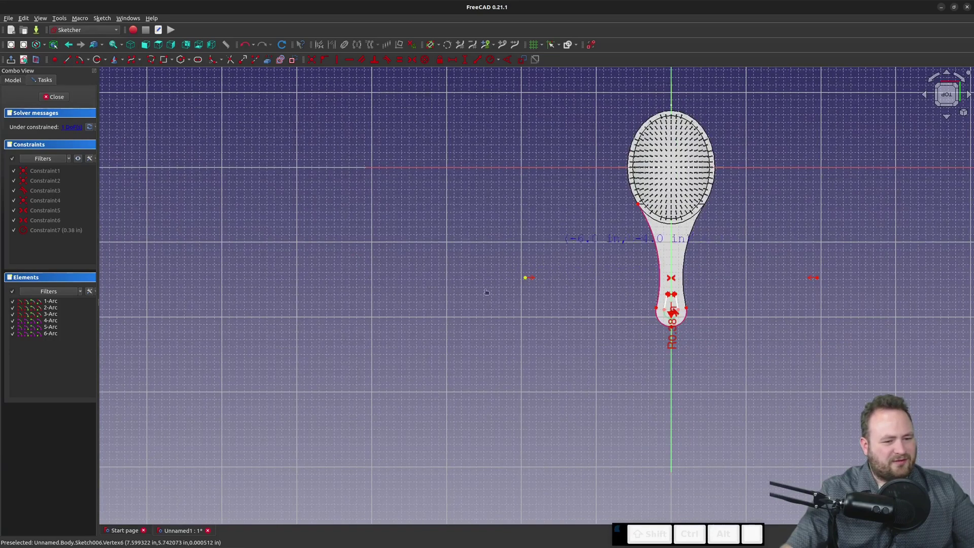
Move the inner side arcs' upper endpoints slightly toward the handle end and constrain their vertical distance from the origin to -6.75 in.
scroll(706, 300, up, 5)
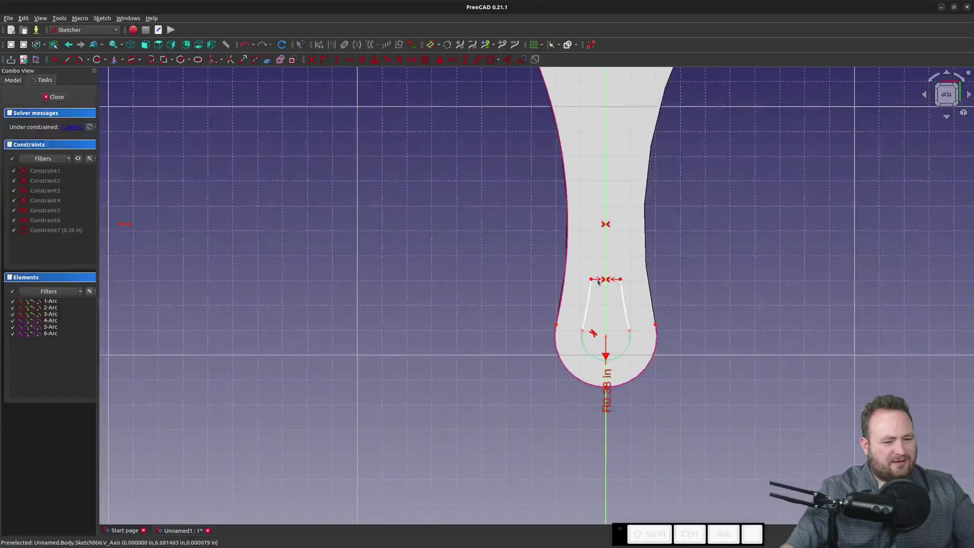
mouse_move(593, 283)
mouse_down()
mouse_move(599, 249)
mouse_move(591, 290)
mouse_up()
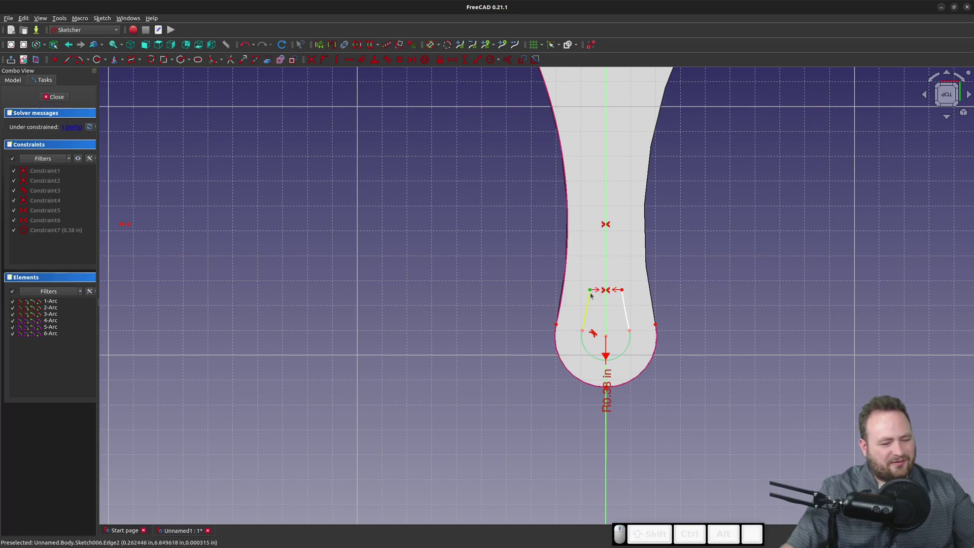
click(465, 60)
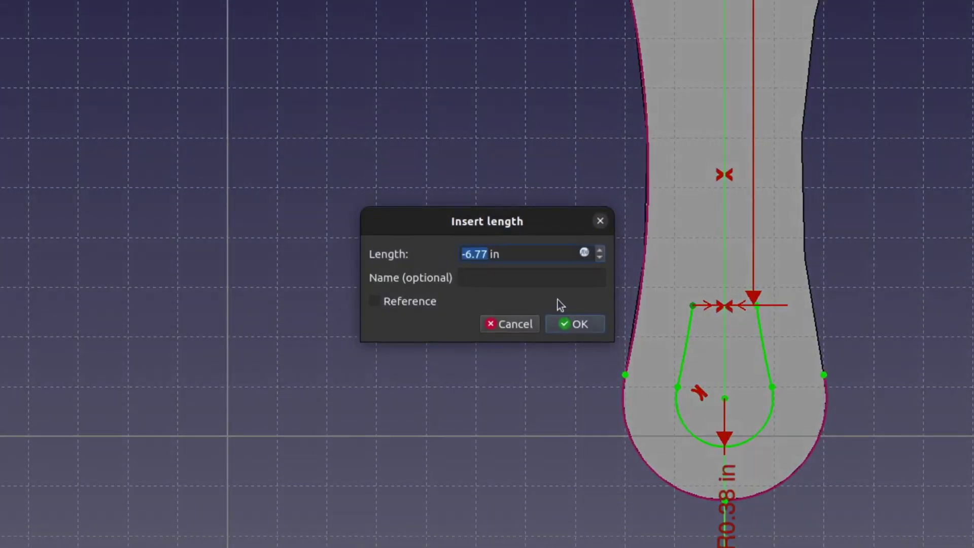
text(-6.75)
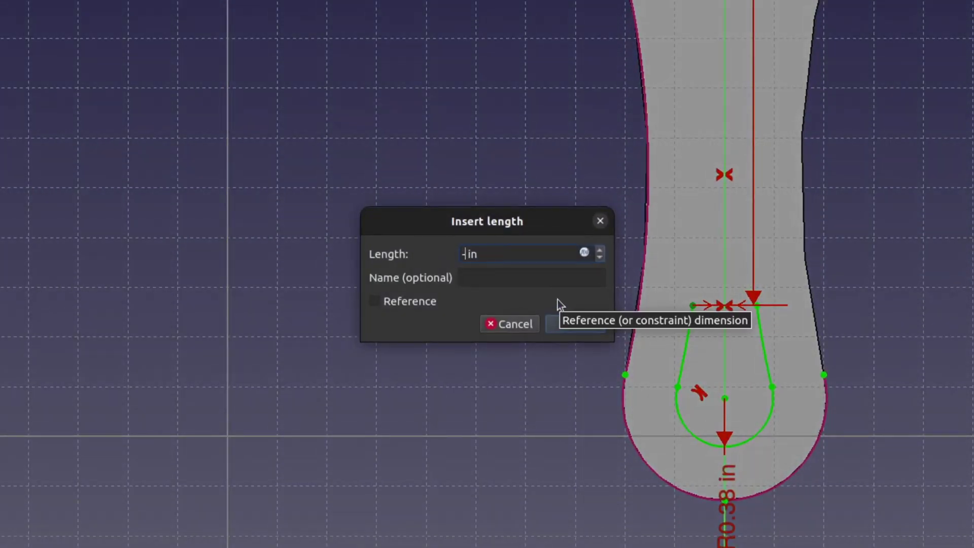
key(Return)
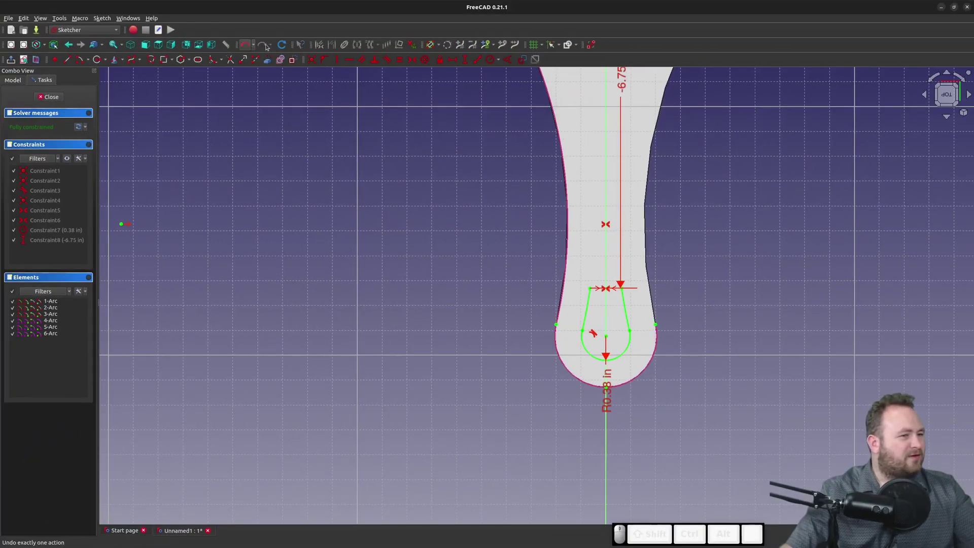
Close the inner profile with an arc centred on the vertical axis, joining the two side arcs' upper endpoints.
click(133, 60)
scroll(602, 295, up, 5)
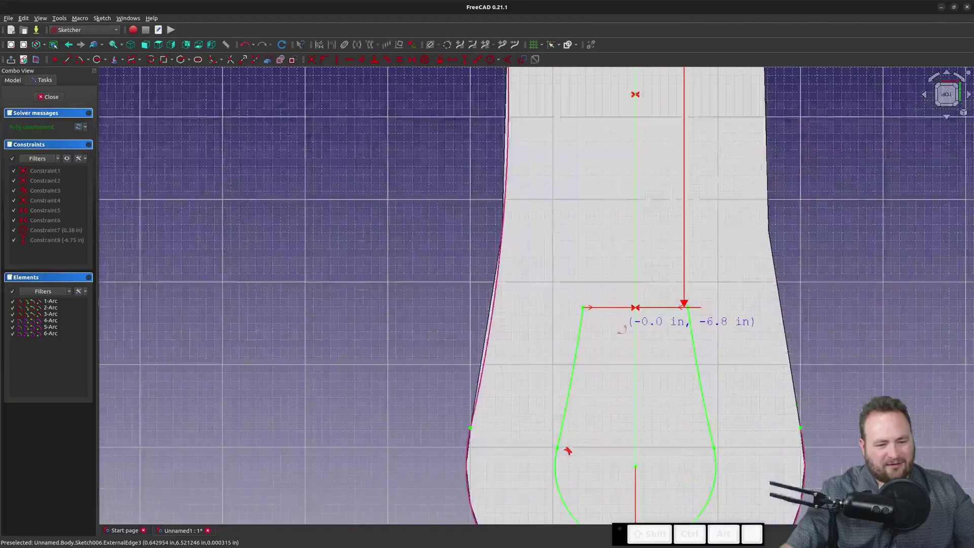
click(635, 324)
click(585, 307)
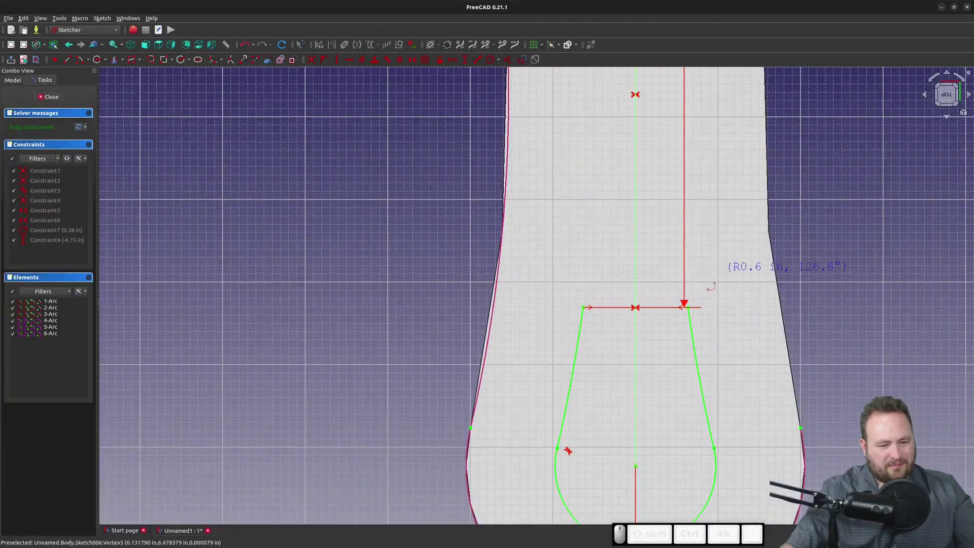
click(688, 307)
key(Escape)
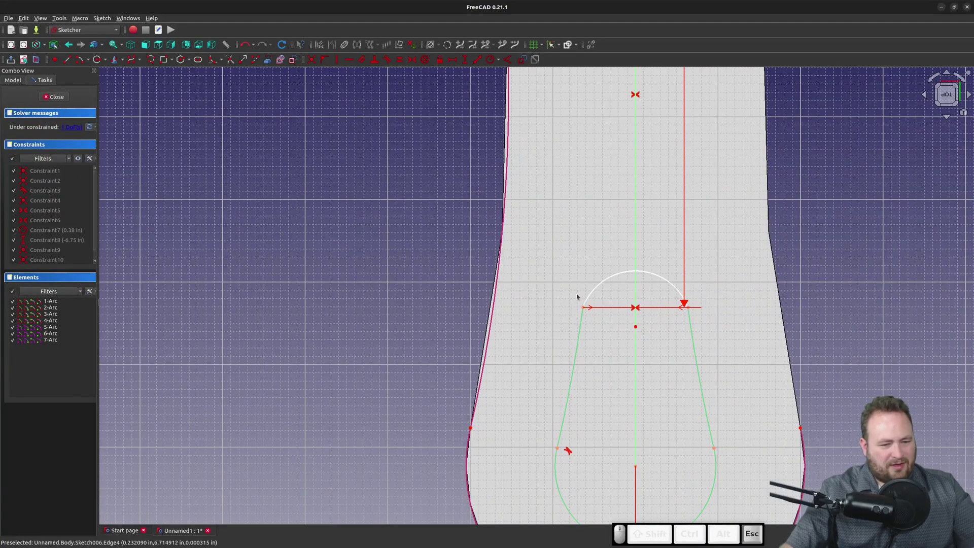
Make the closing arc tangent to the adjoining side arc and finish the sketch.
click(591, 291)
click(583, 317)
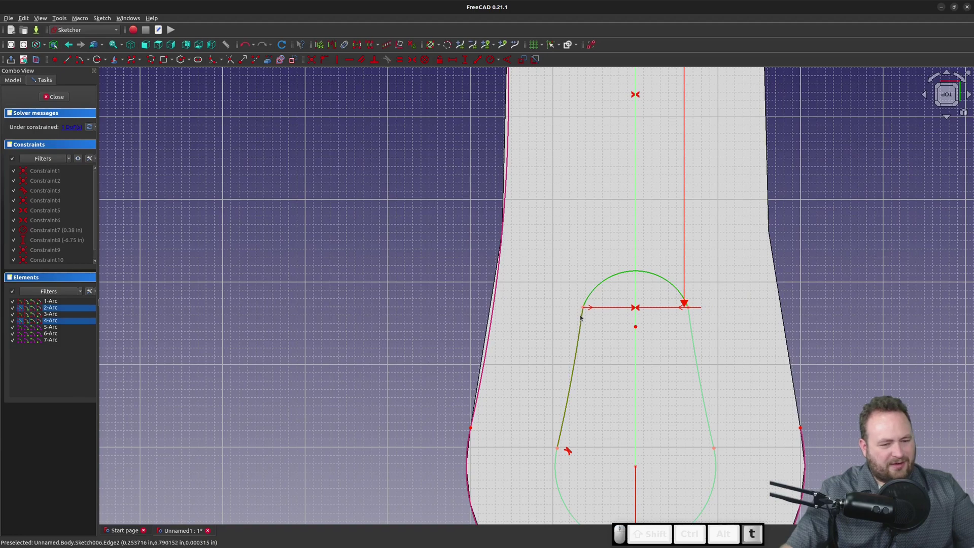
key(t)
scroll(408, 292, down, 3)
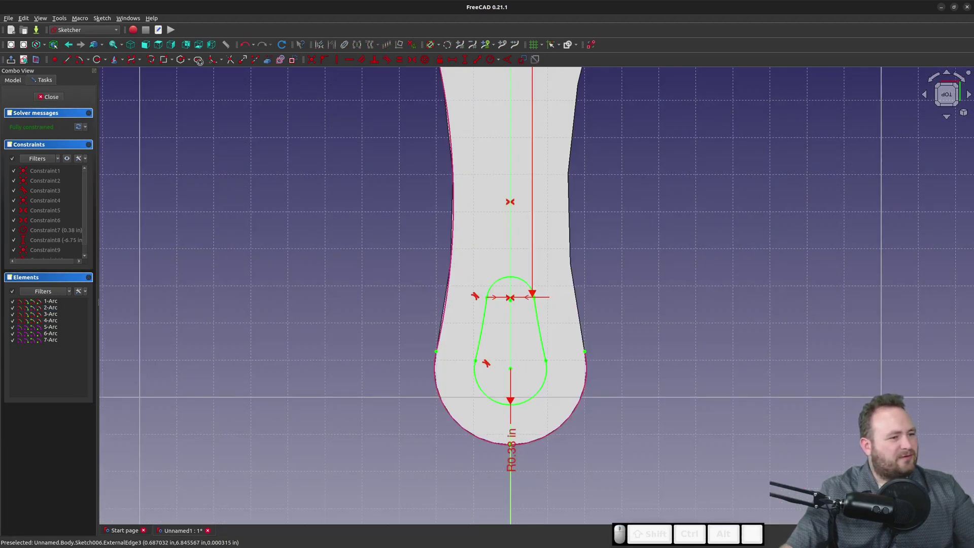
key(Escape)
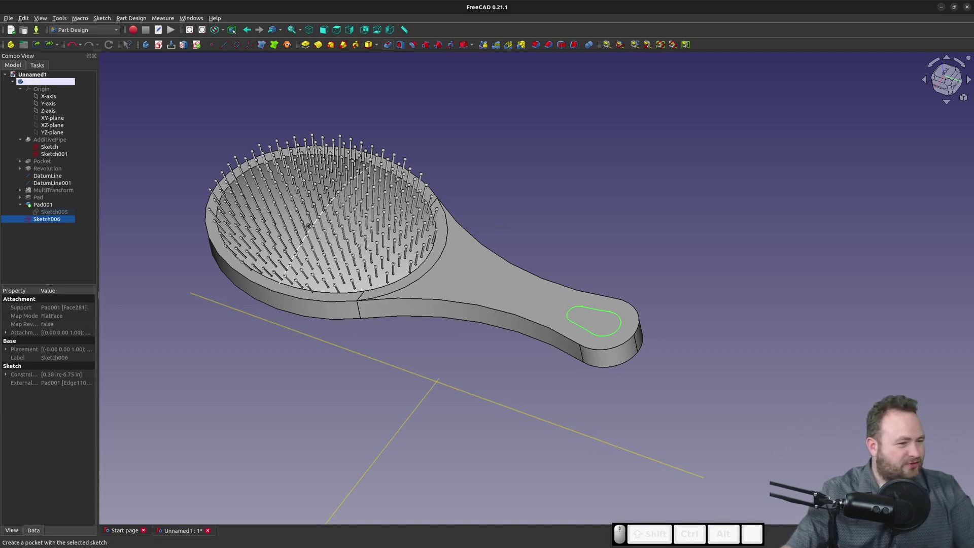
Pocket the inset profile through the full thickness of the handle to form the hanging hole.
click(388, 44)
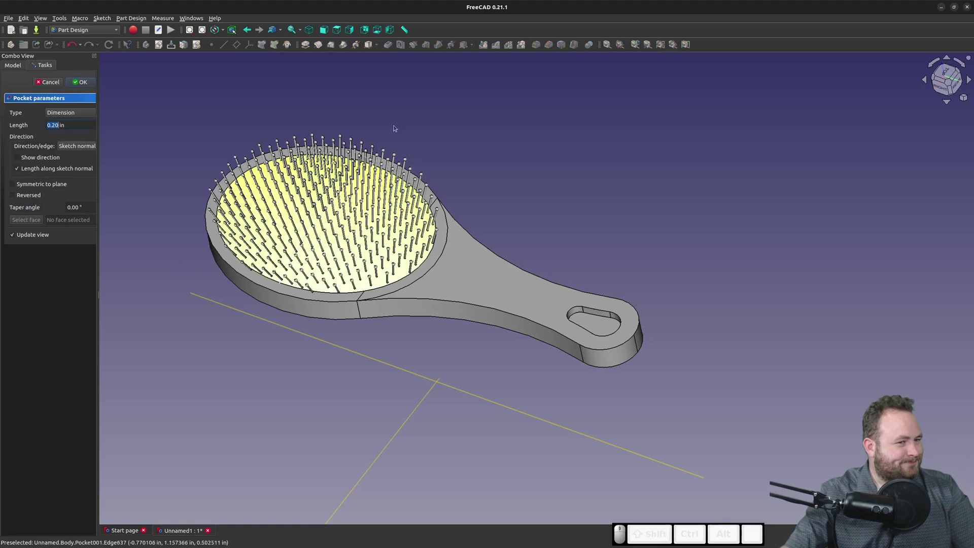
click(78, 116)
click(81, 123)
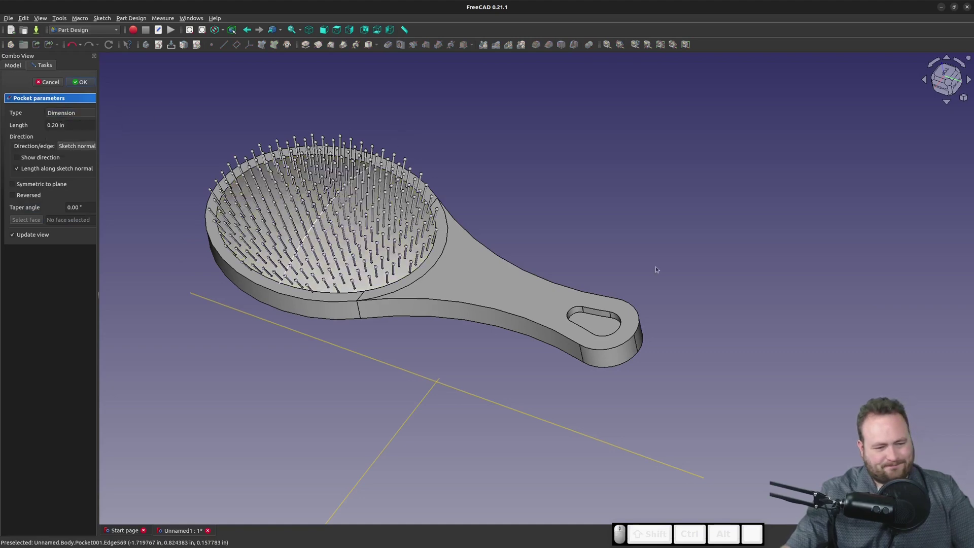
click(80, 82)
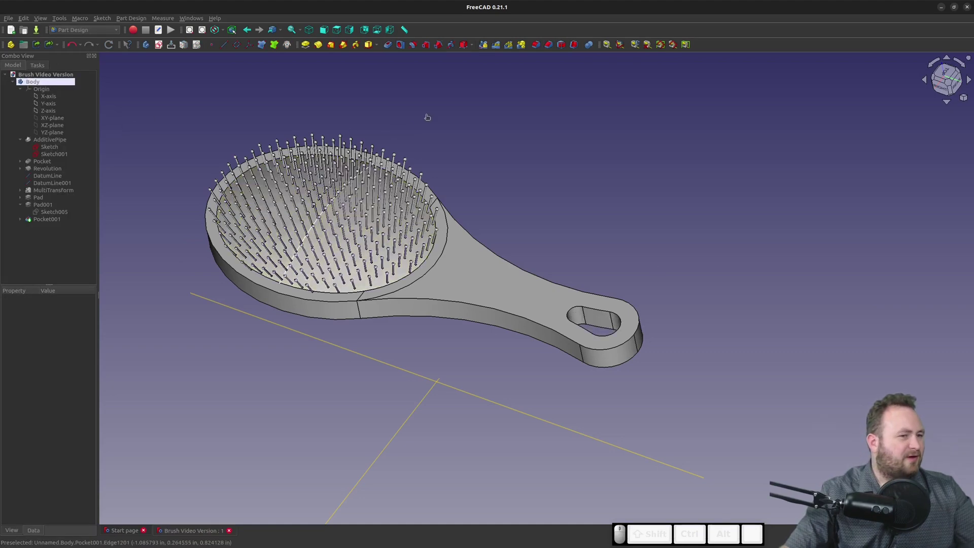
Fillet the upper outer edge of the brush body and handle, trying radii .15, .175 and .2 in before settling on .225 in.
click(508, 312)
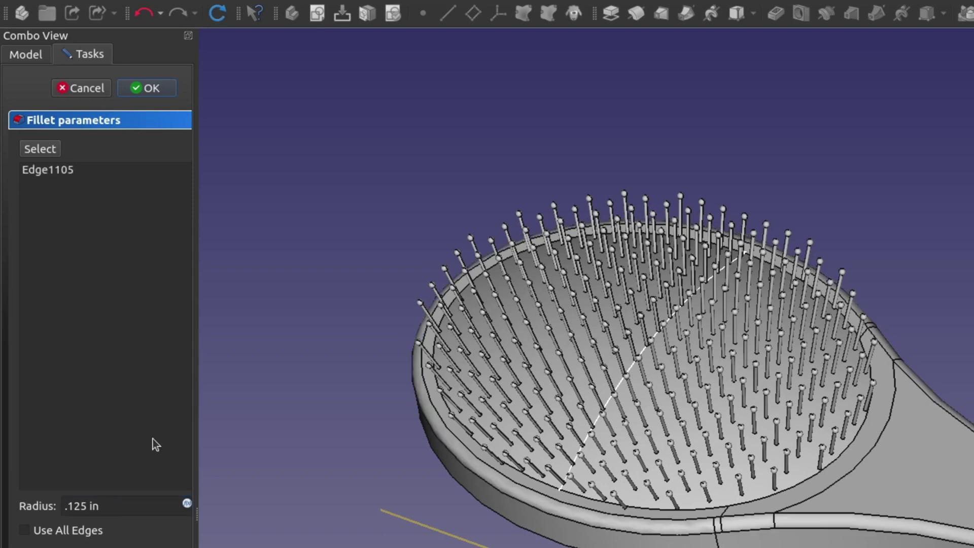
triple_click(127, 507)
text(.15)
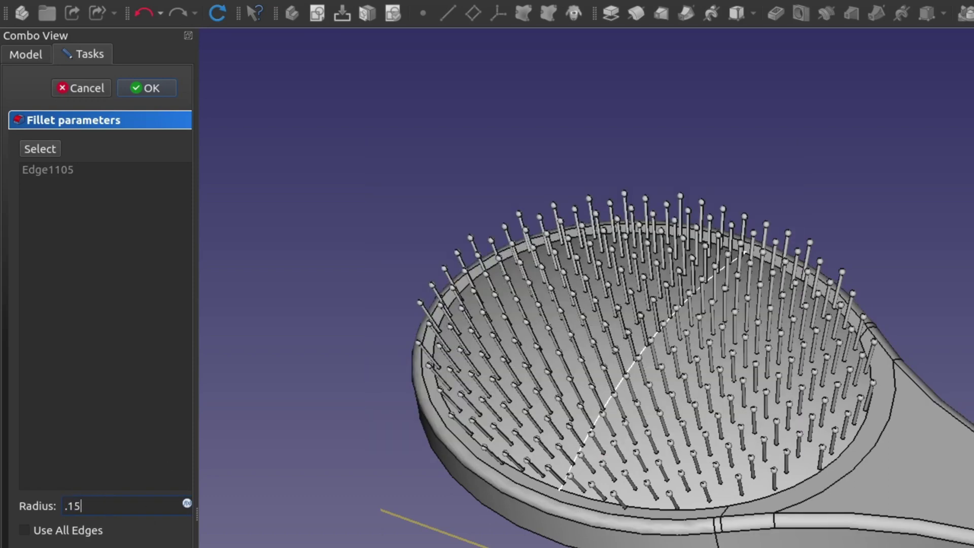
click(118, 502)
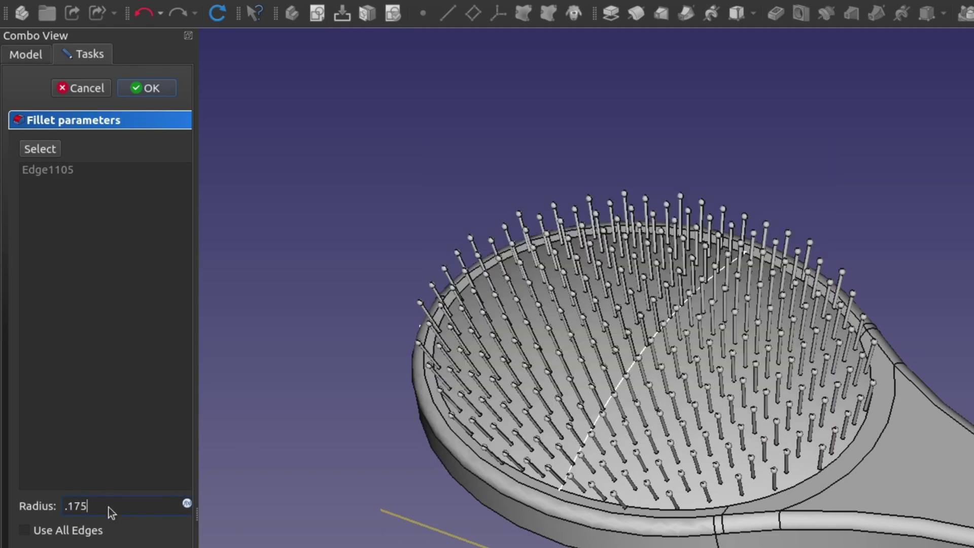
drag(108, 506, 51, 506)
text(.2)
text(225)
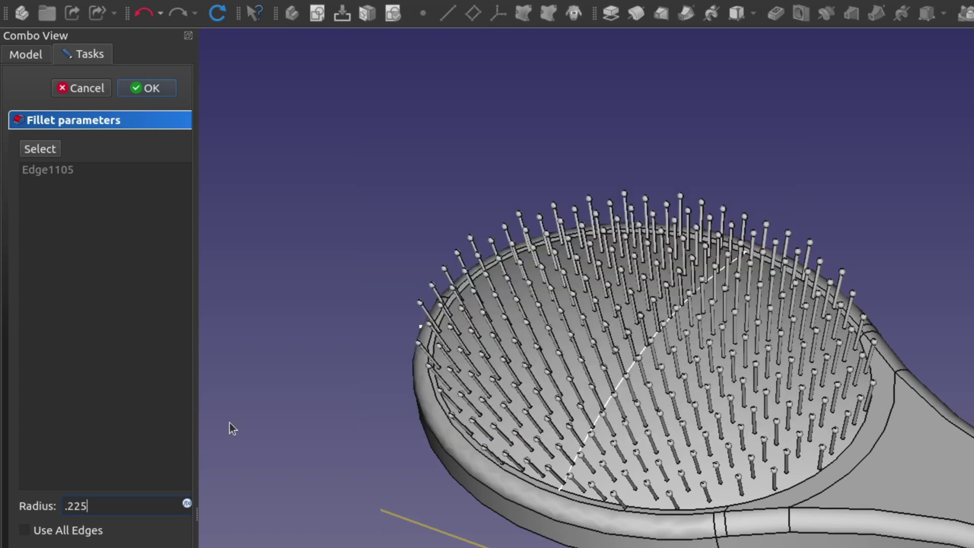
key(Return)
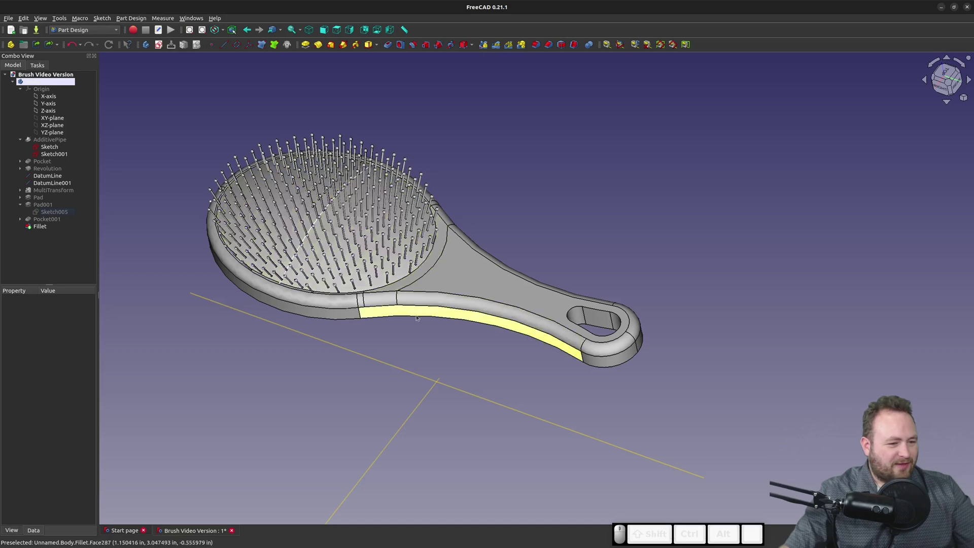
Fillet the lower outer edge of the brush body and handle with a radius of .25 in.
click(411, 317)
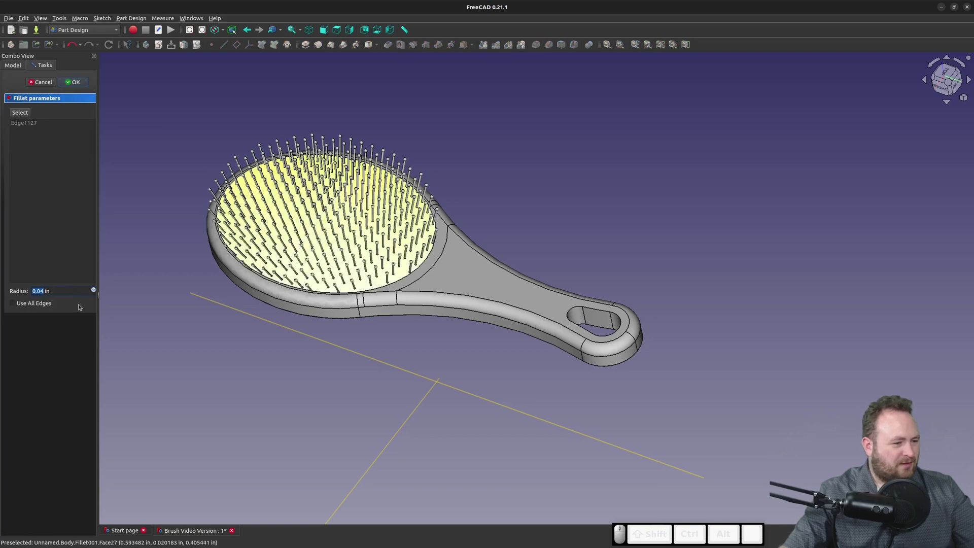
text(.25)
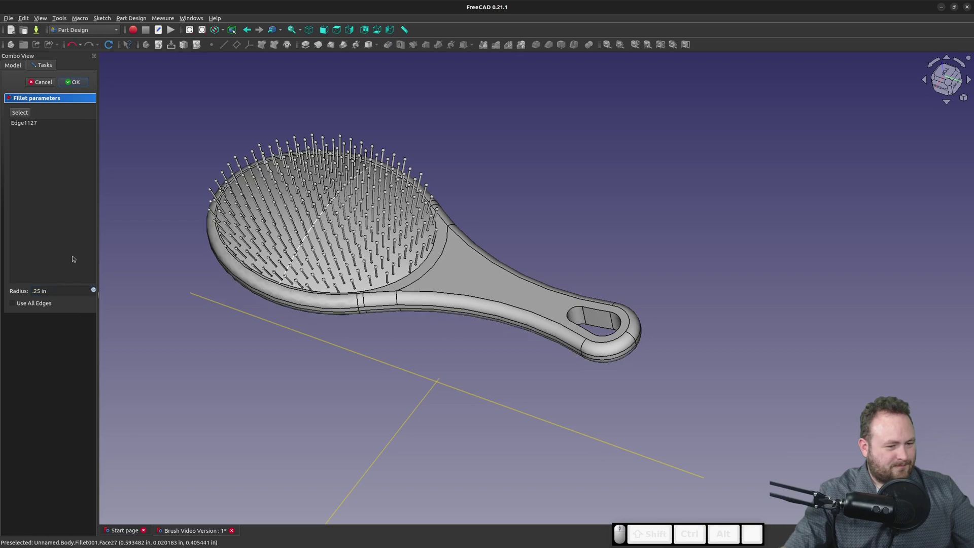
mouse_move(602, 235)
middle_down()
mouse_move(619, 144)
mouse_move(610, 97)
mouse_move(580, 226)
mouse_move(536, 38)
mouse_move(525, 172)
mouse_move(599, 239)
mouse_move(622, 231)
middle_up()
click(80, 84)
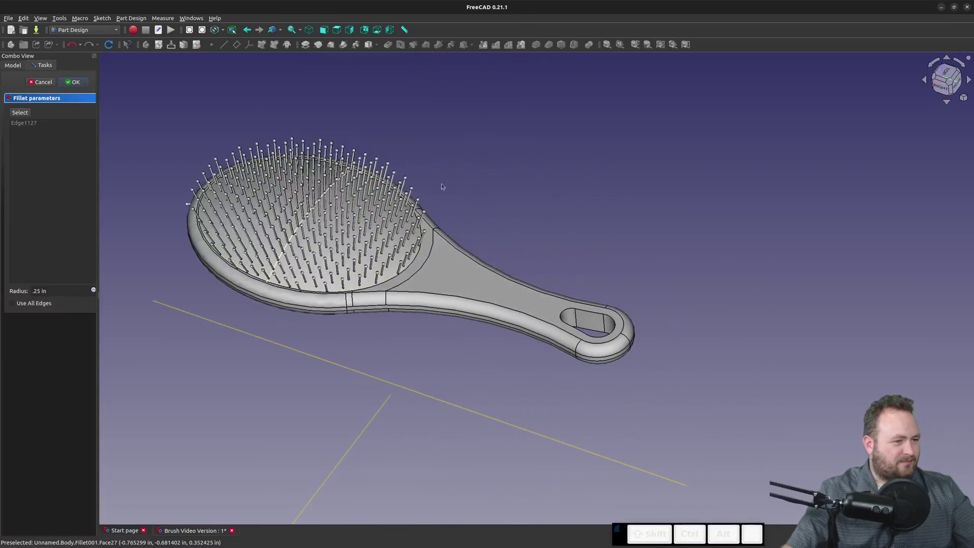
Fillet the edges of the handle's hole on both the front and back faces with a radius of .2 in.
scroll(572, 305, up, 5)
click(572, 305)
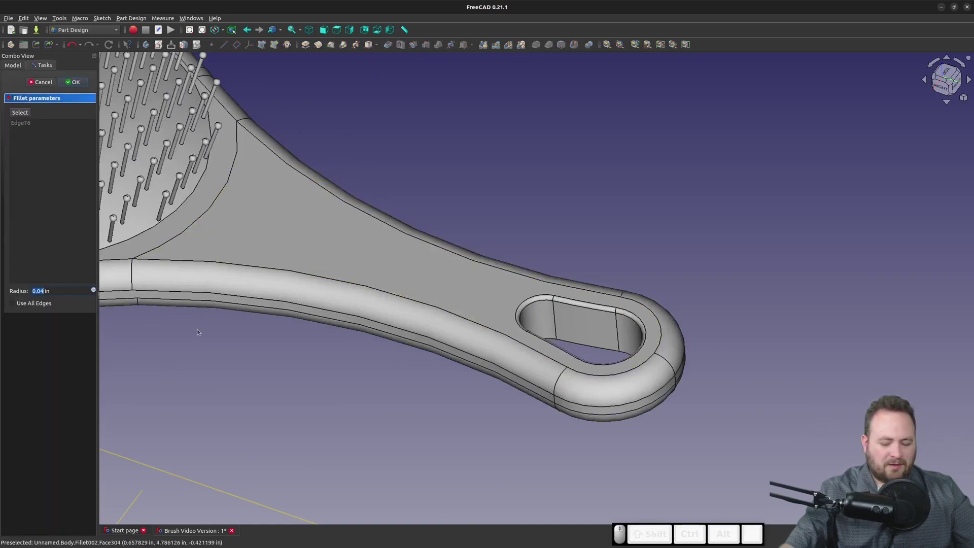
text(.2)
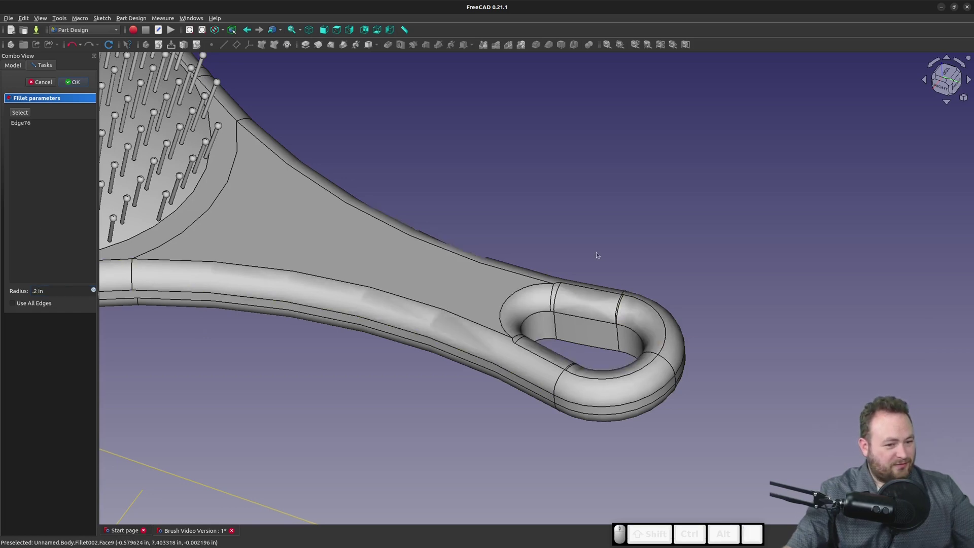
scroll(583, 257, down, 2)
mouse_move(583, 263)
middle_down()
mouse_move(599, 266)
mouse_move(601, 220)
mouse_move(501, 281)
mouse_move(565, 200)
mouse_move(600, 113)
middle_up()
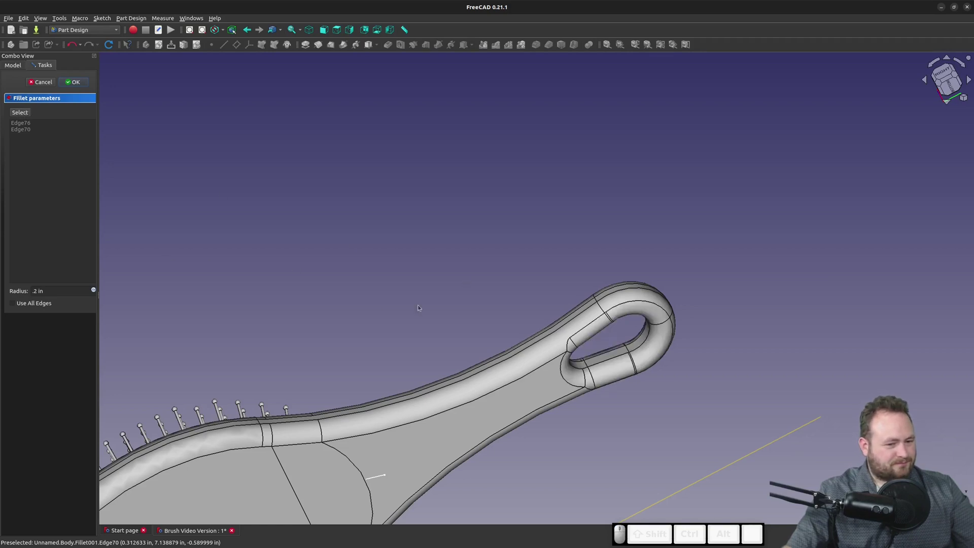
mouse_move(453, 304)
right_down()
mouse_move(531, 397)
mouse_move(694, 452)
mouse_move(677, 442)
right_up()
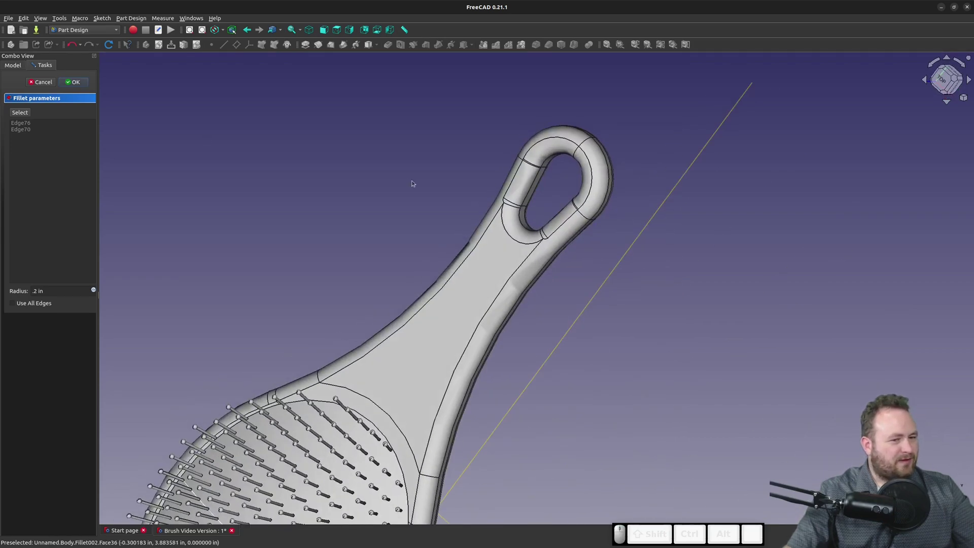
scroll(413, 183, down, 6)
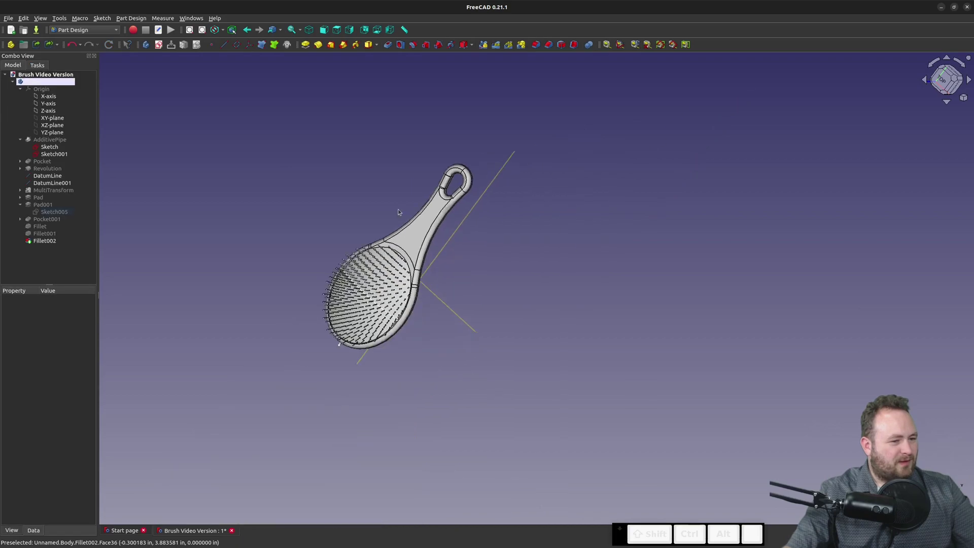
Set the whole body's shape color to bright green (#00ff00) and widen the display properties area.
mouse_move(421, 191)
right_down()
mouse_move(452, 216)
mouse_move(558, 390)
mouse_move(435, 124)
right_up()
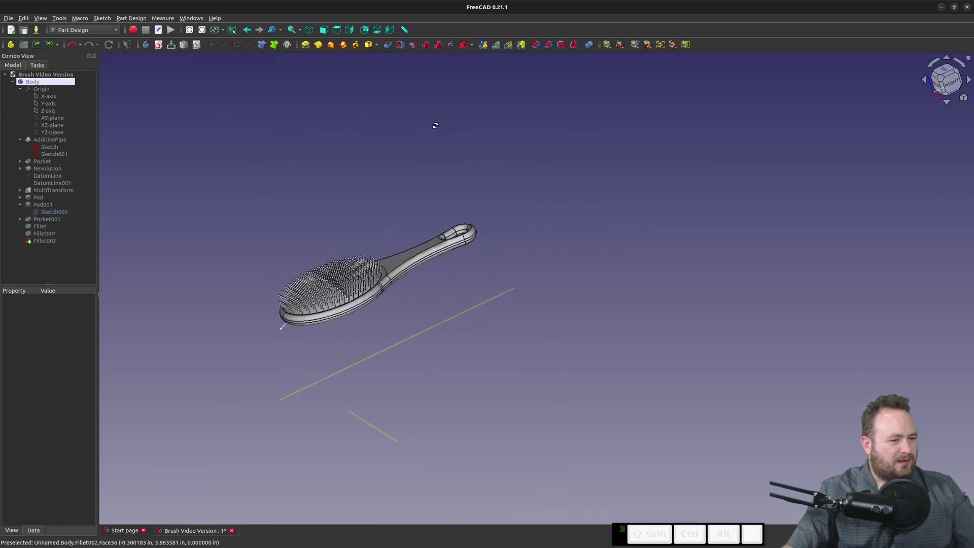
scroll(327, 245, up, 5)
mouse_move(391, 378)
right_down()
mouse_move(850, 338)
mouse_move(513, 280)
mouse_move(307, 299)
mouse_move(263, 340)
right_up()
mouse_move(441, 431)
middle_down()
mouse_move(554, 349)
mouse_move(652, 212)
mouse_move(602, 250)
middle_up()
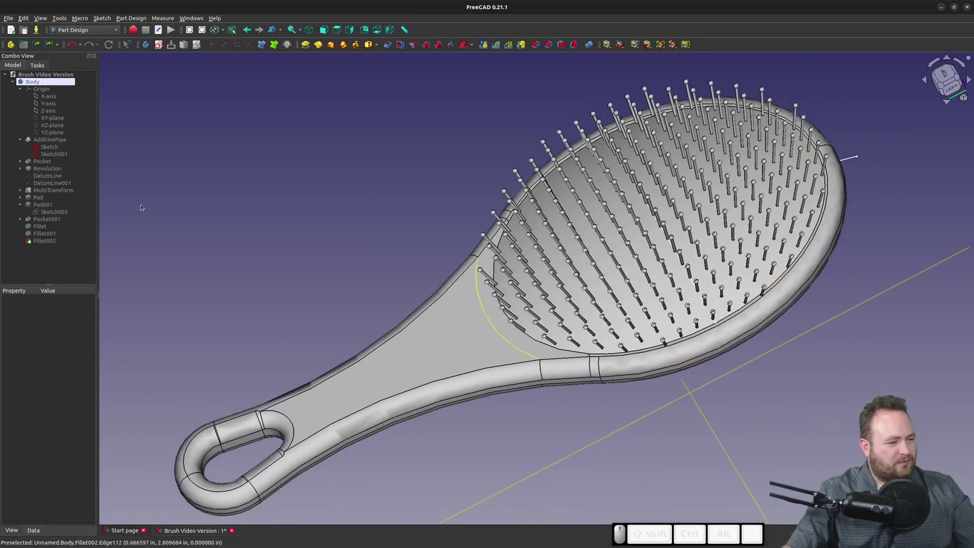
click(33, 81)
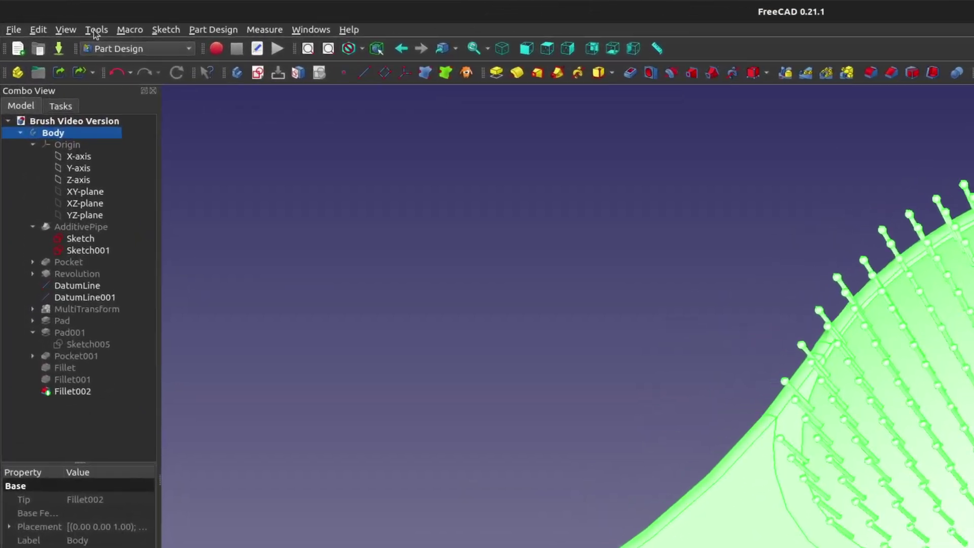
click(59, 18)
mouse_move(34, 18)
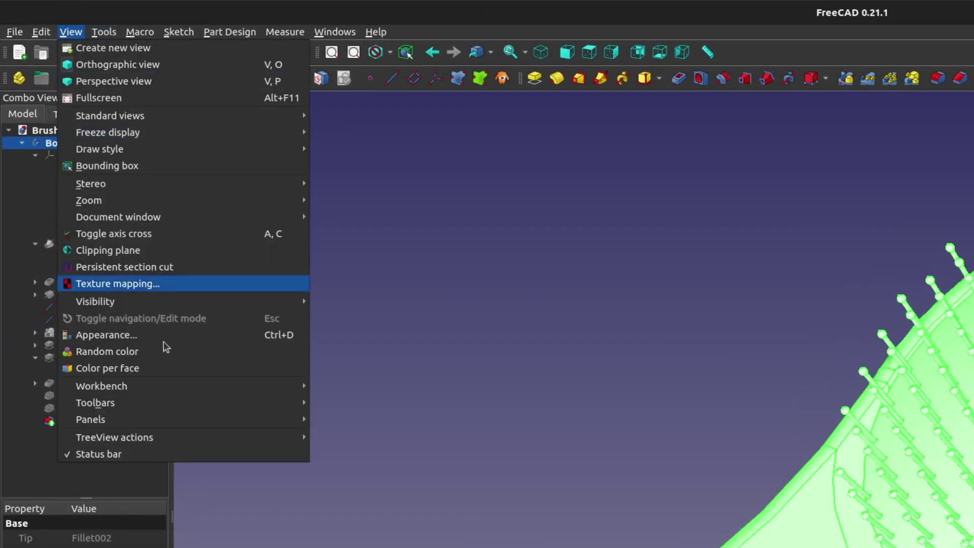
click(153, 335)
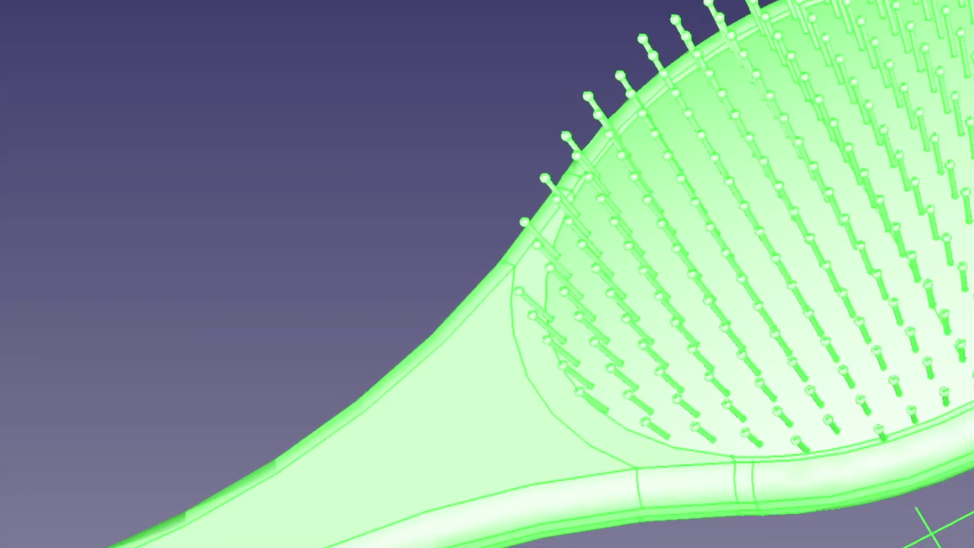
click(135, 304)
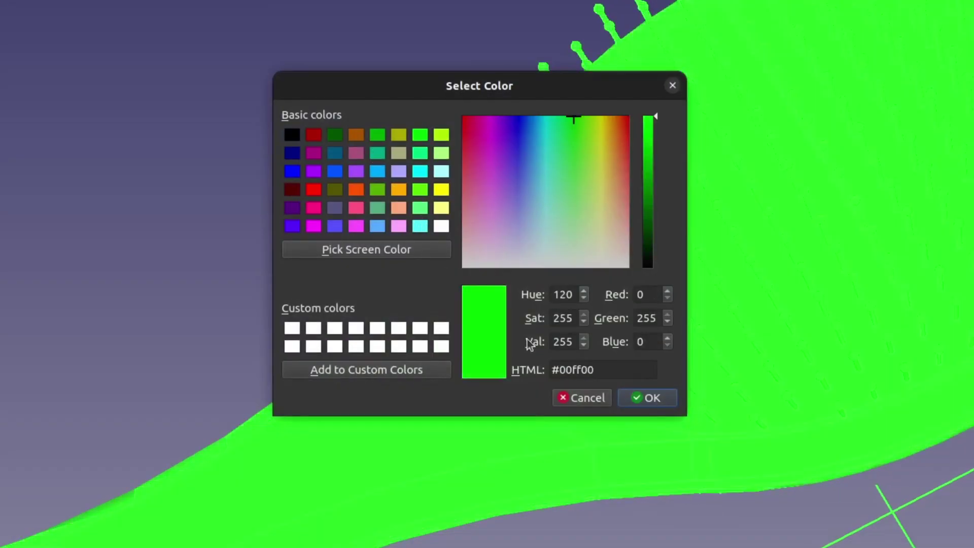
click(631, 401)
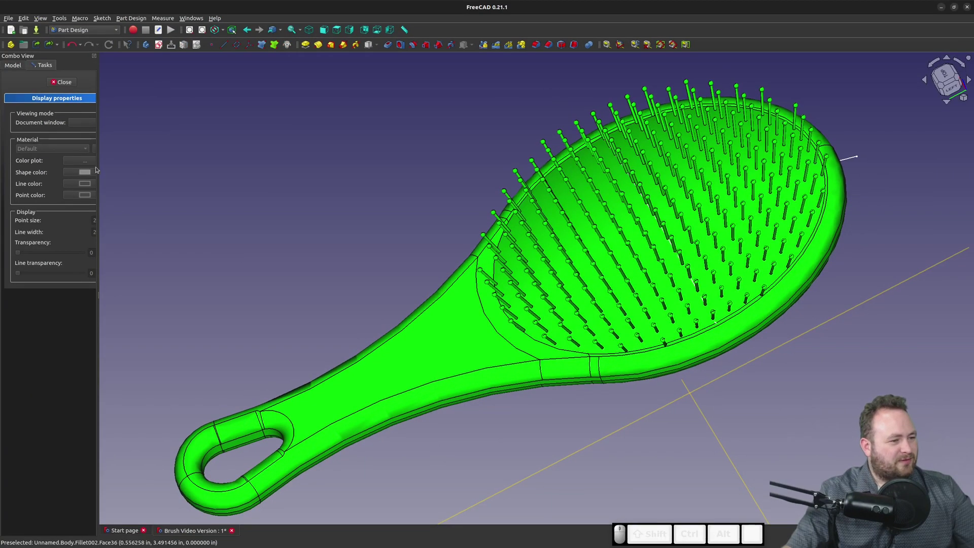
drag(97, 166, 153, 170)
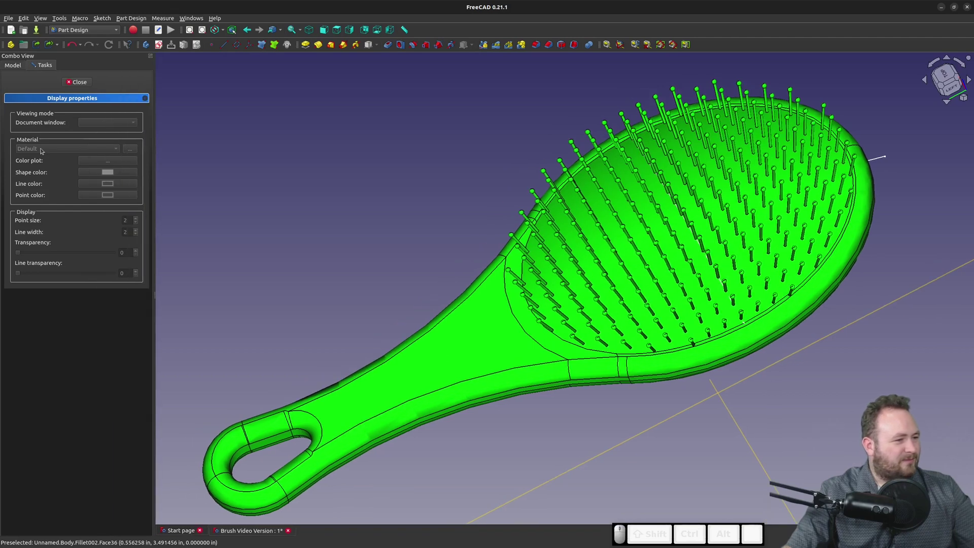
Close the display properties, start Color per face on the last fillet feature, and set the oval pad face beneath the pins to black (#000000).
click(68, 83)
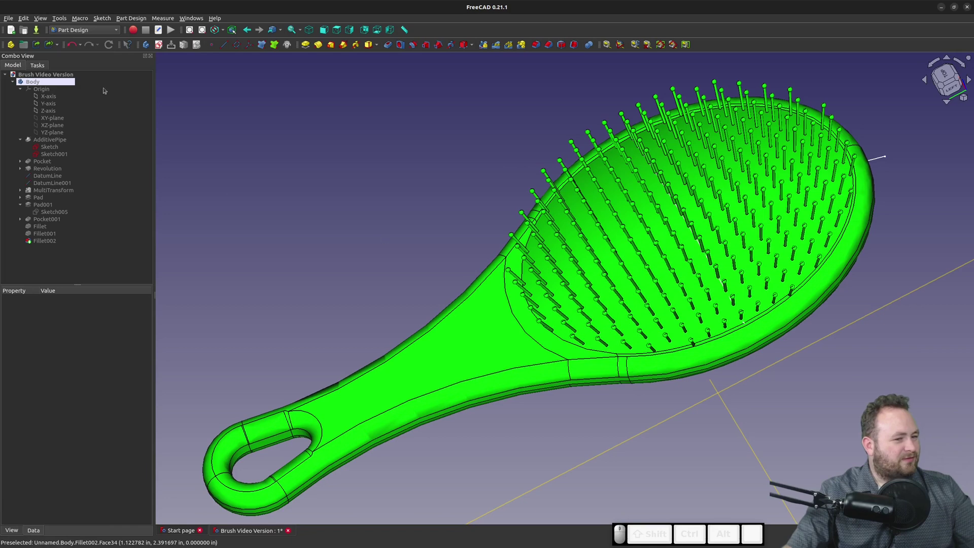
click(41, 18)
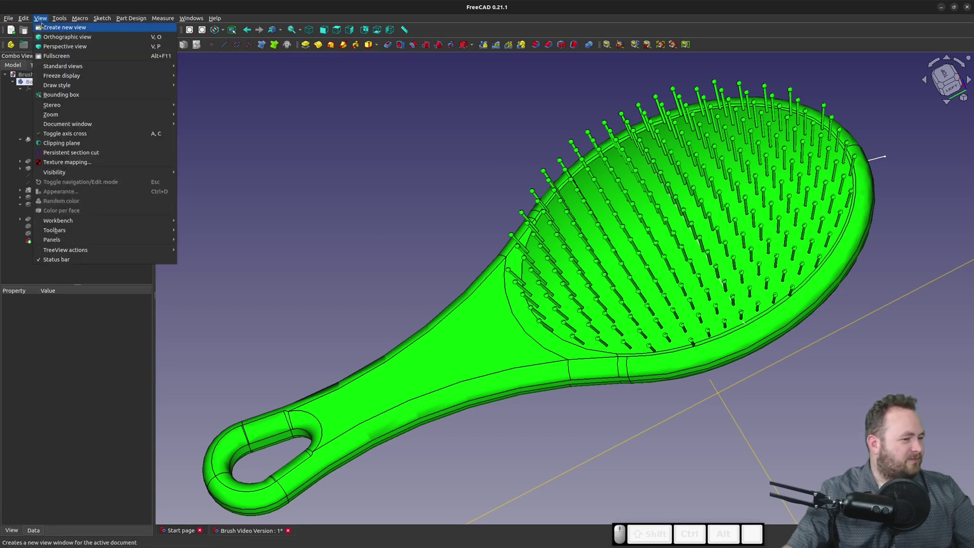
click(364, 224)
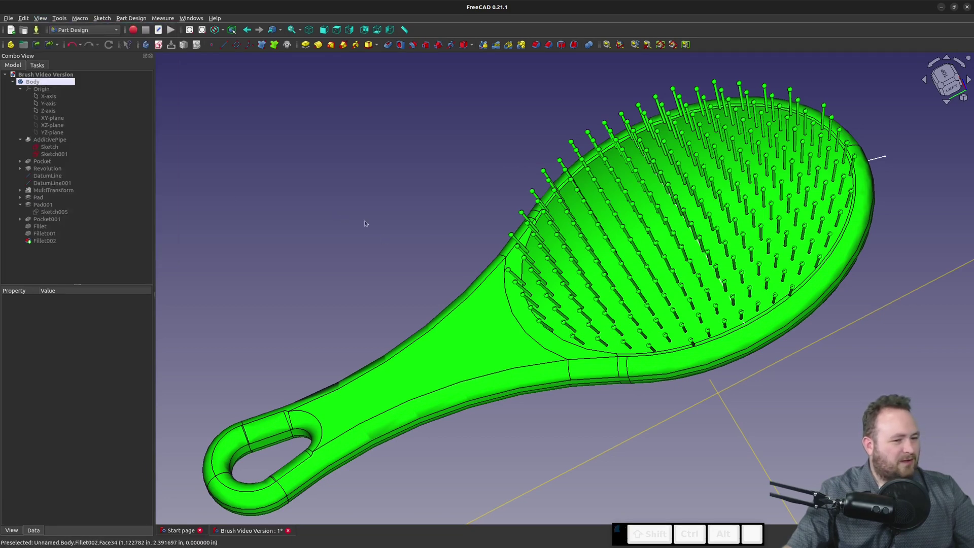
click(545, 278)
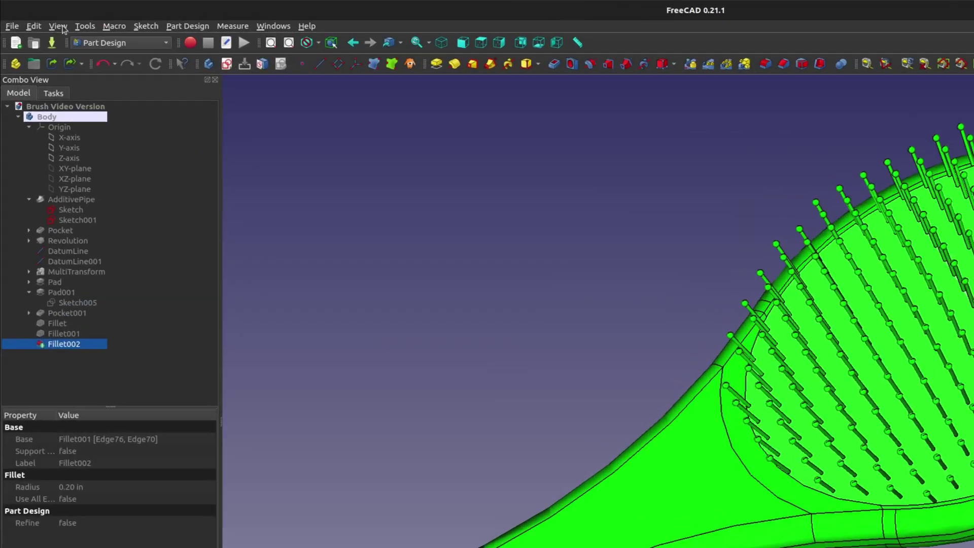
click(63, 28)
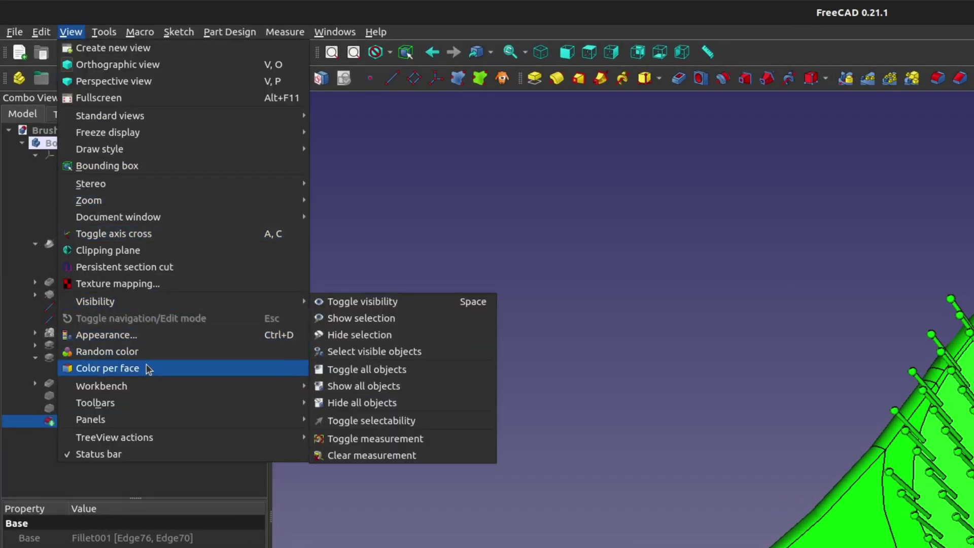
click(148, 368)
click(885, 483)
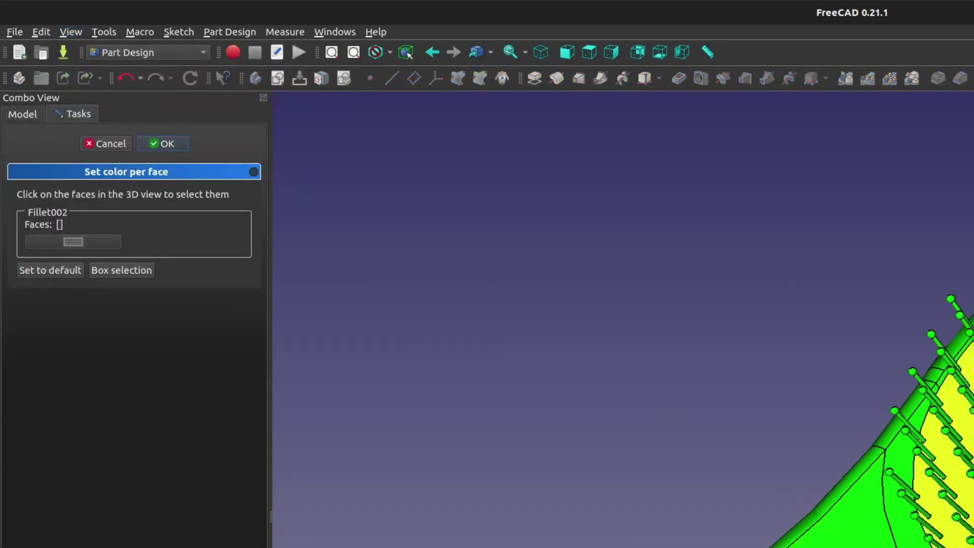
click(56, 247)
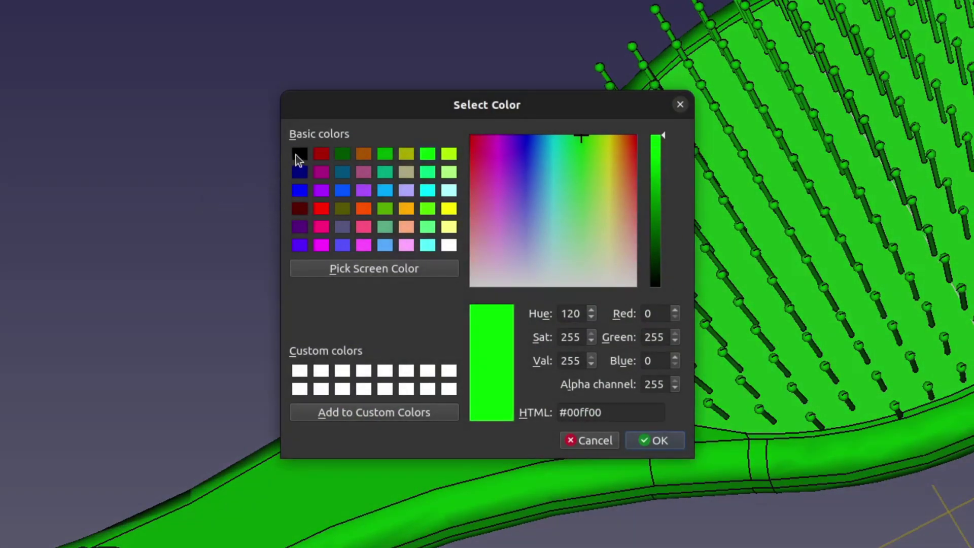
click(297, 155)
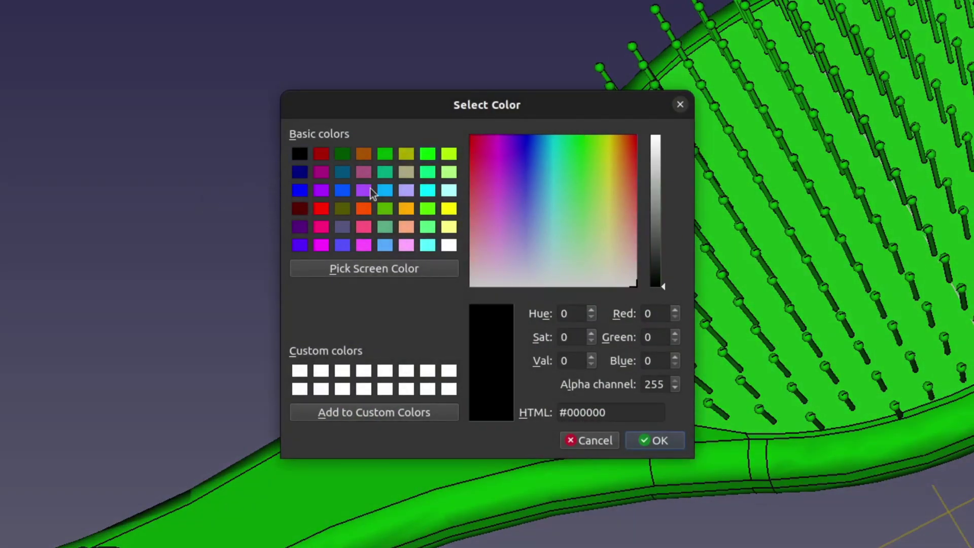
click(681, 439)
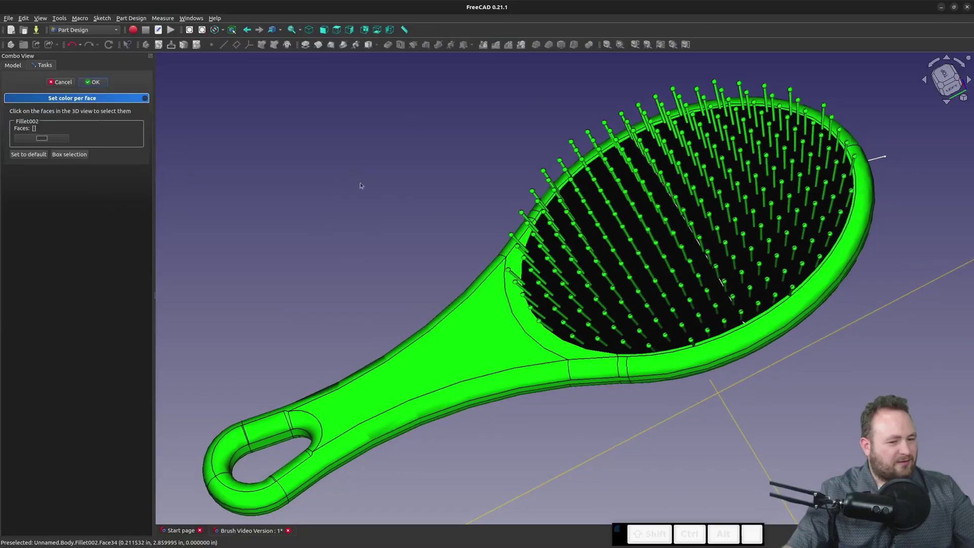
middle_drag(628, 180, 626, 221)
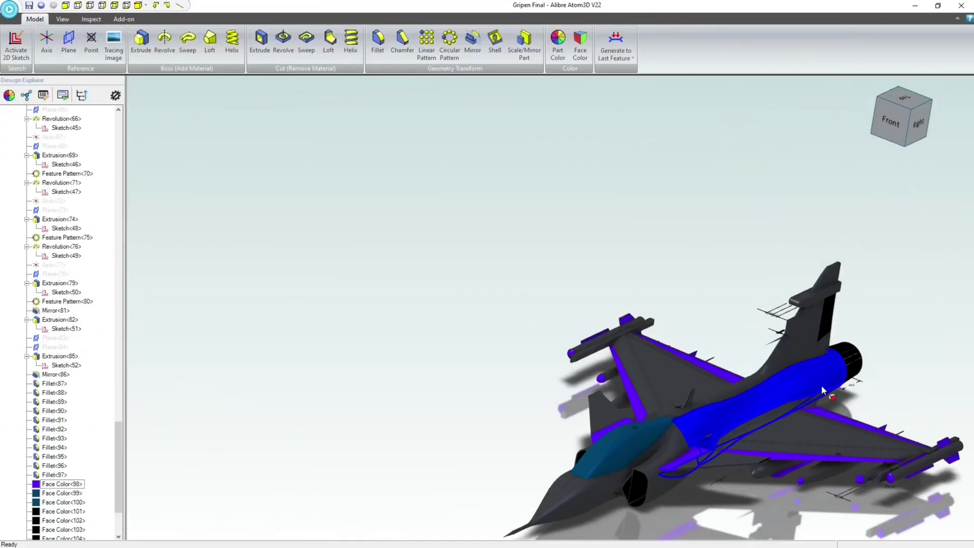
middle_drag(741, 331, 632, 290)
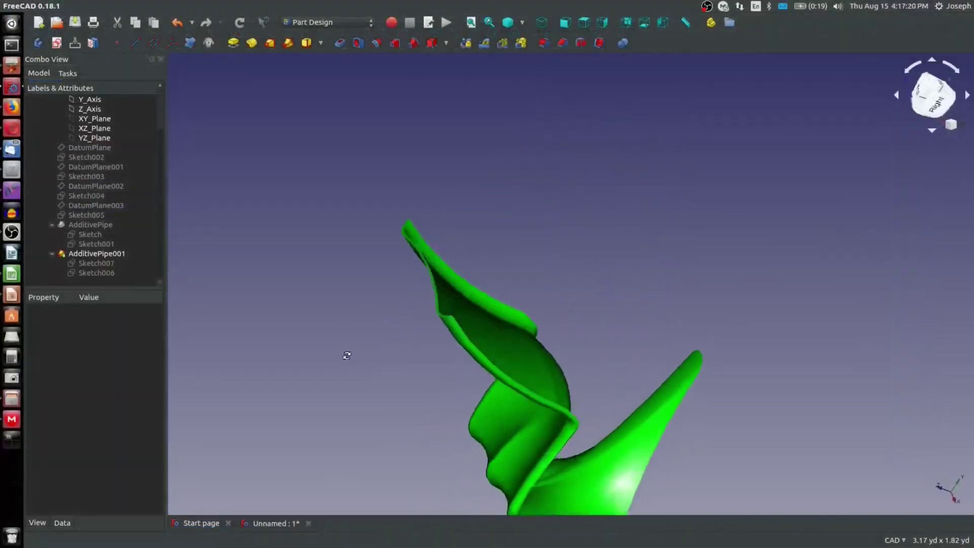
middle_drag(347, 356, 514, 249)
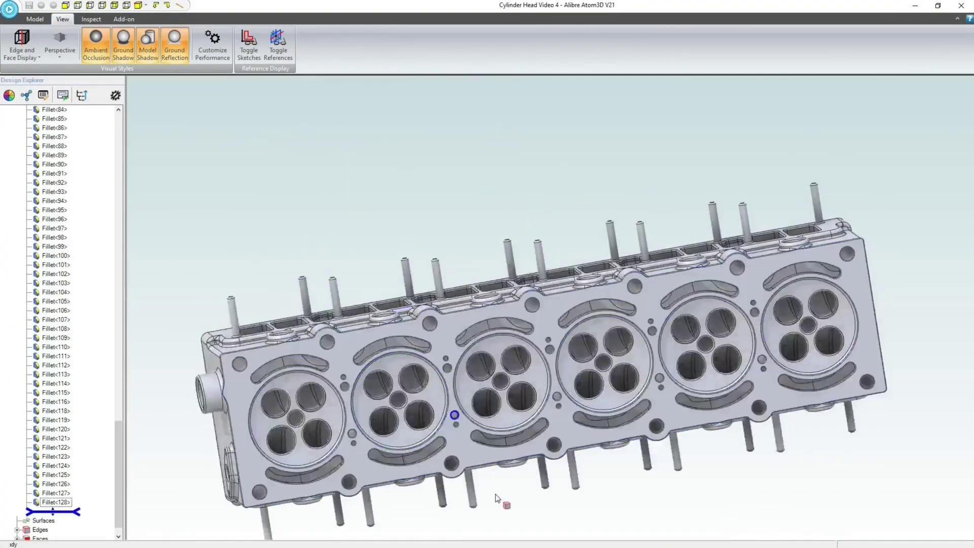
scroll(498, 496, up, 3)
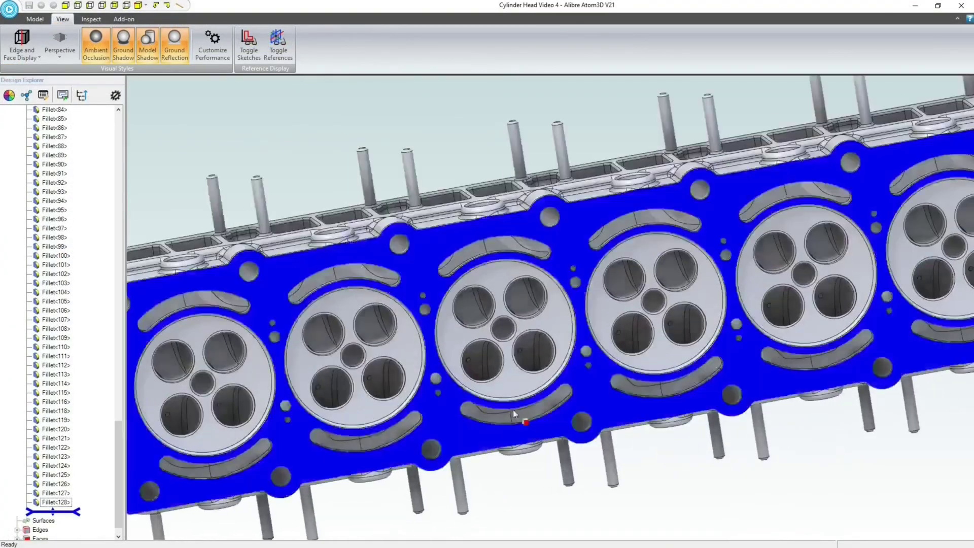
scroll(514, 409, down, 3)
middle_drag(521, 310, 618, 304)
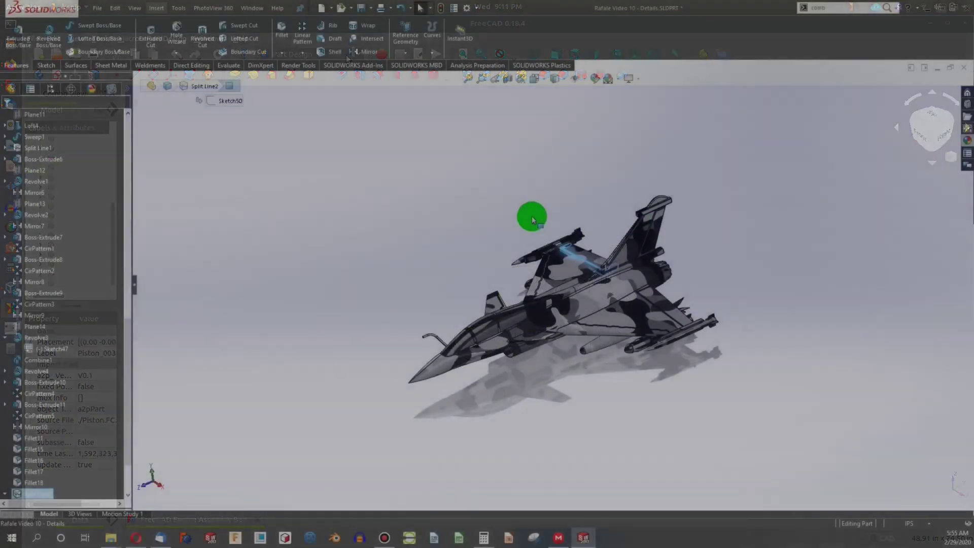
scroll(588, 297, down, 5)
scroll(587, 297, up, 3)
scroll(563, 219, down, 3)
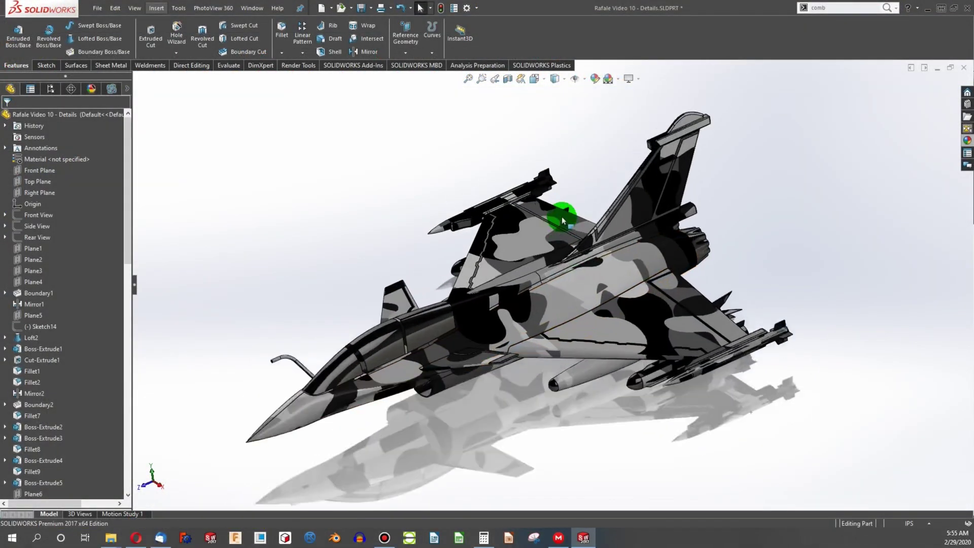
middle_drag(554, 241, 561, 218)
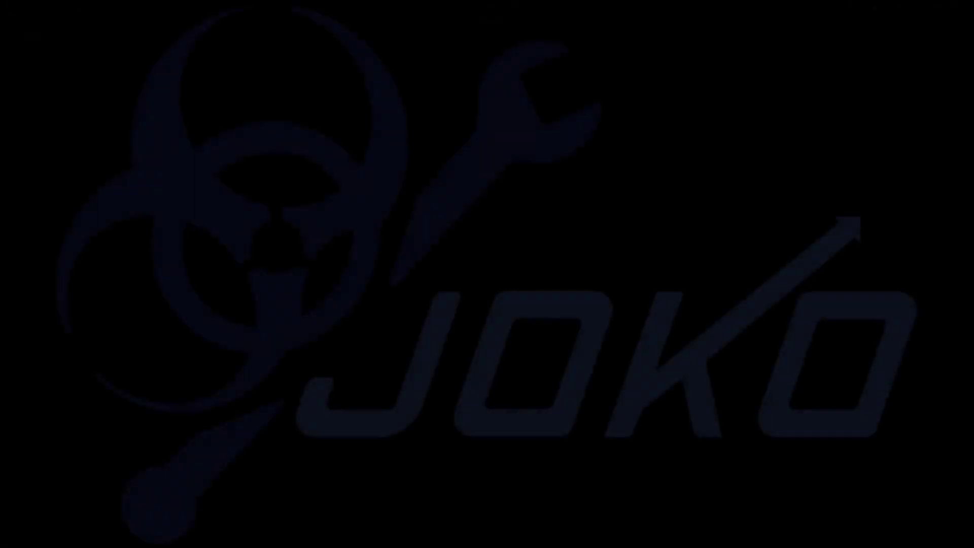